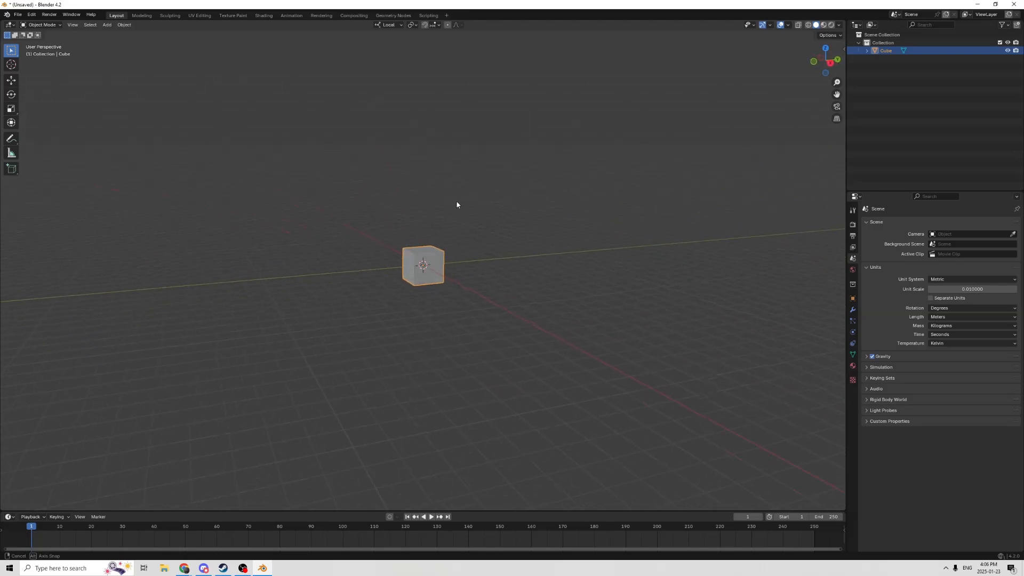
scroll(437, 206, up, 3)
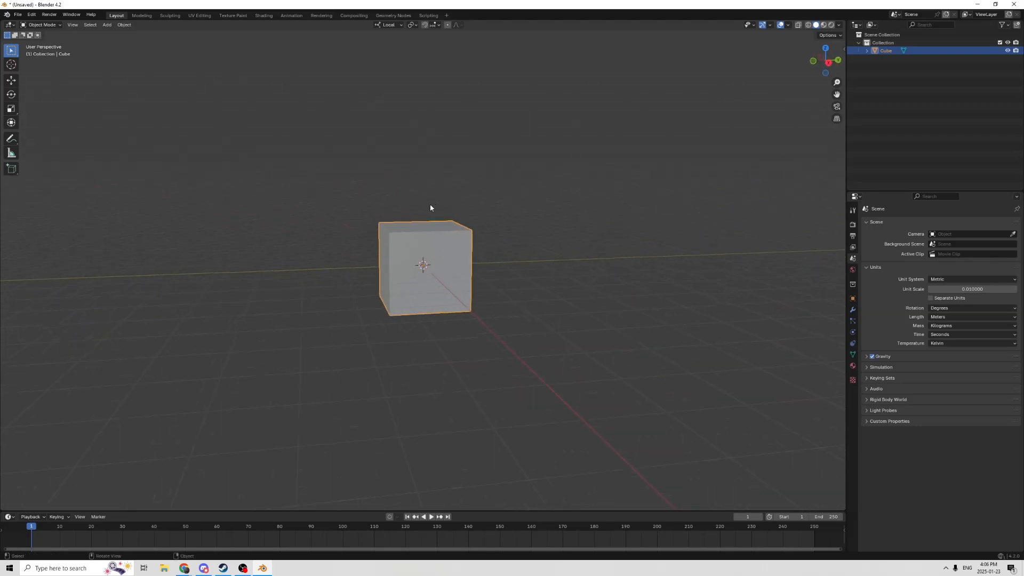
scroll(426, 207, down, 2)
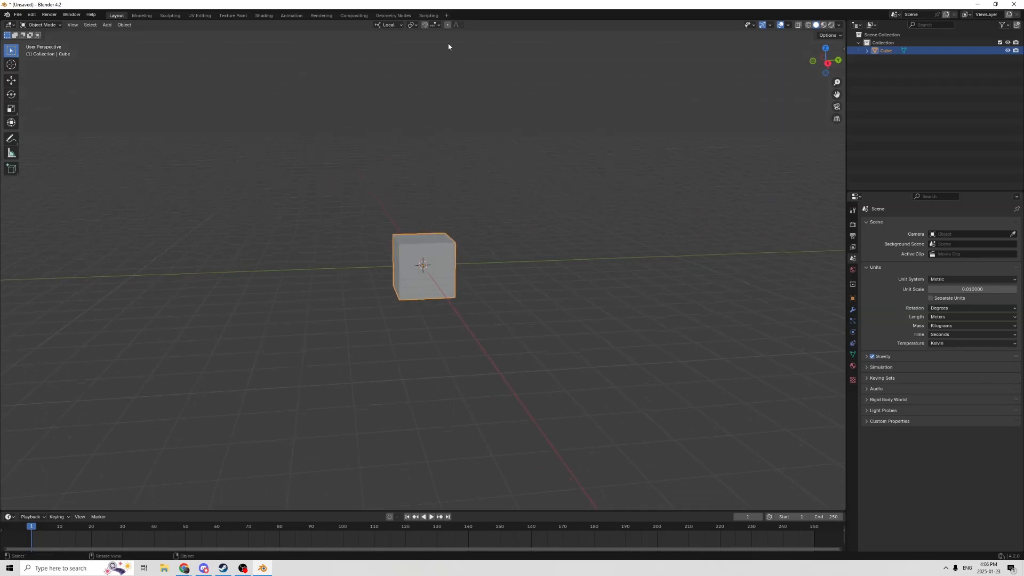
scroll(497, 194, up, 3)
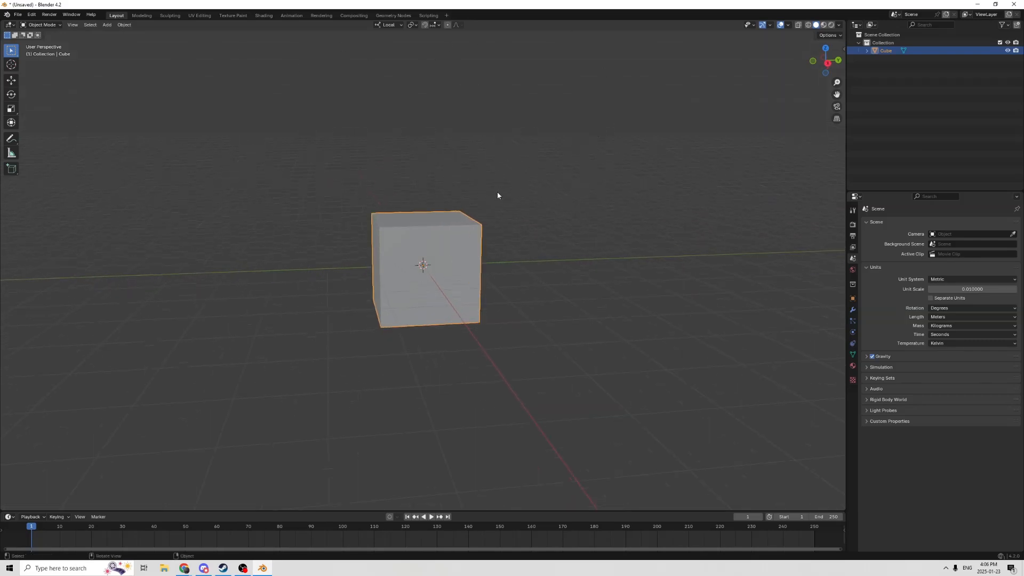
scroll(495, 189, down, 3)
scroll(488, 188, up, 1)
middle_drag(487, 191, 475, 192)
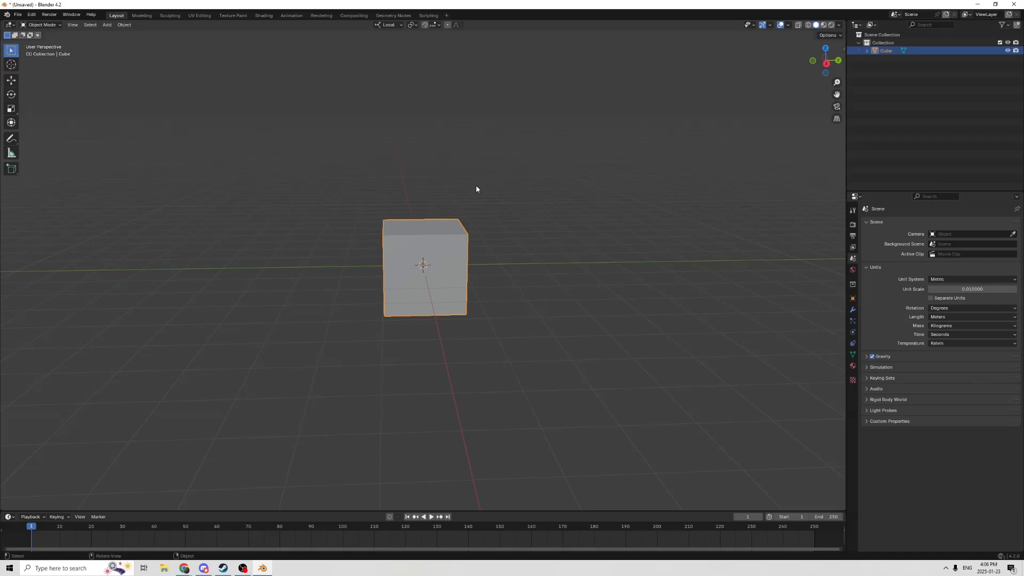
middle_drag(441, 204, 488, 192)
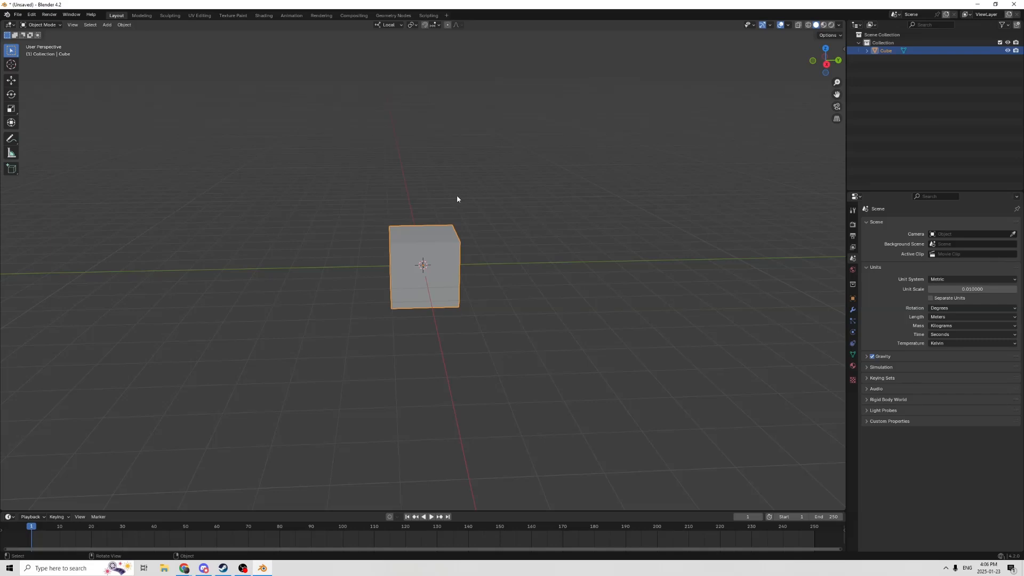
middle_drag(449, 203, 489, 189)
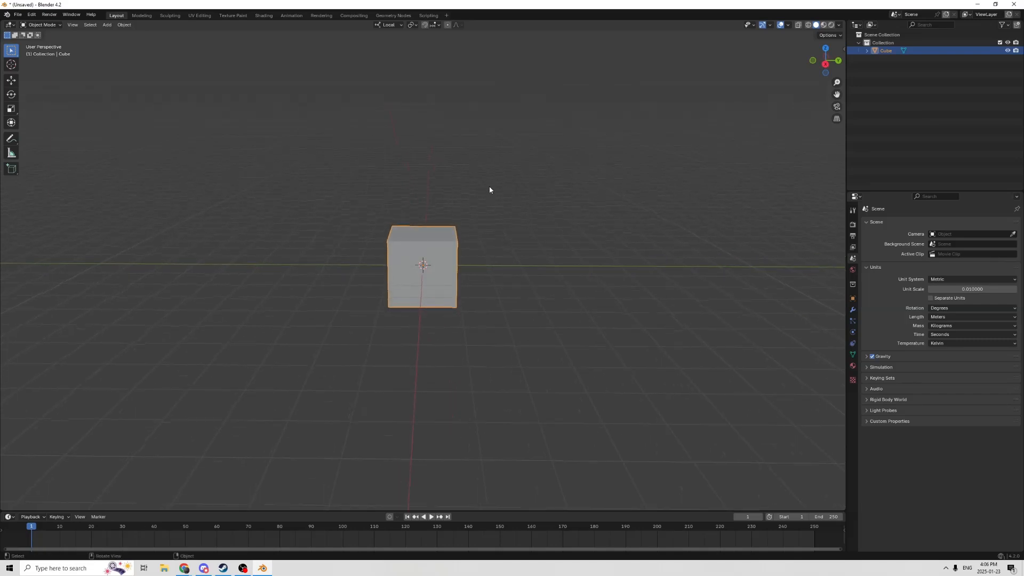
Step: Stretch the default cube along its Z axis with the Scale tool to make a tall box
click(11, 109)
middle_drag(281, 138, 408, 176)
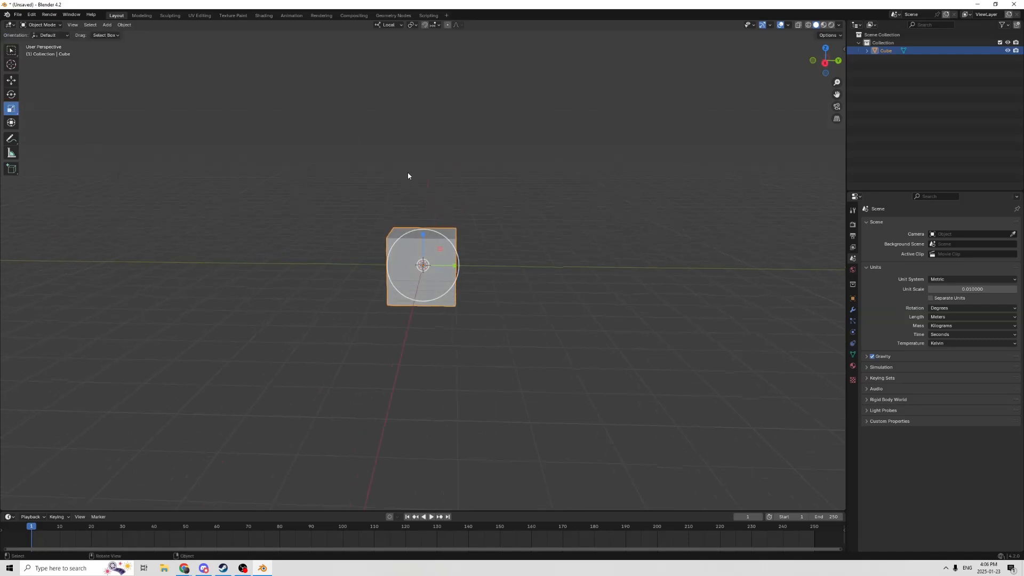
key(Tab)
key(Tab)
drag(421, 239, 470, 216)
middle_drag(469, 216, 517, 224)
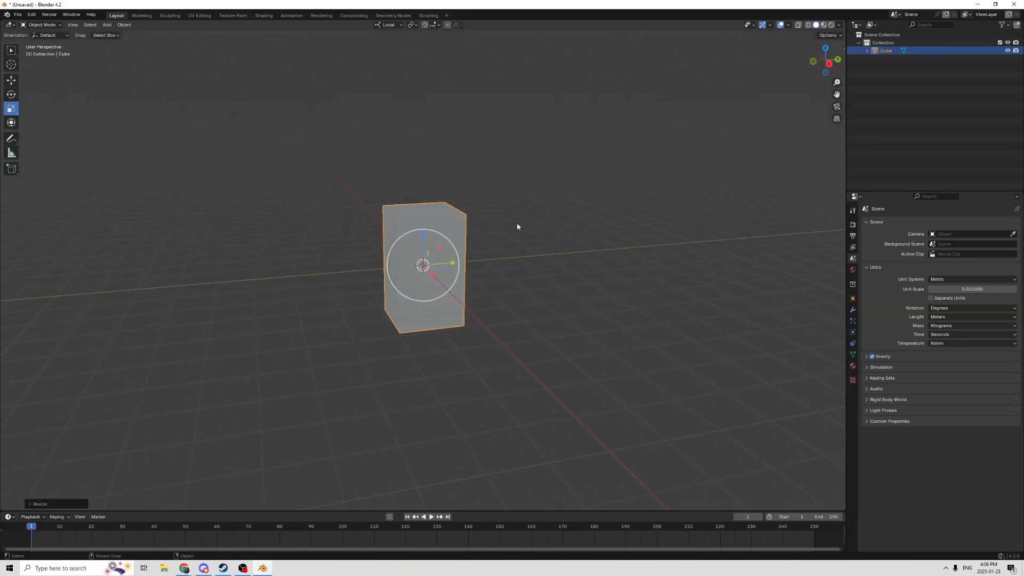
click(546, 233)
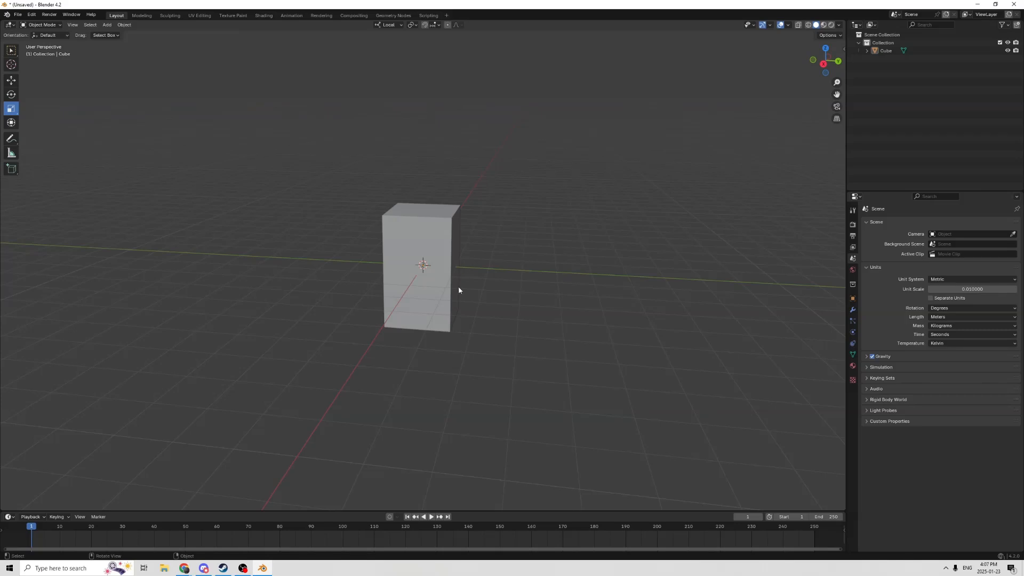
Step: Duplicate the tall box in place and move the copy up along the Z axis so it overlaps the original's upper part
middle_drag(459, 290, 421, 208)
key(Tab)
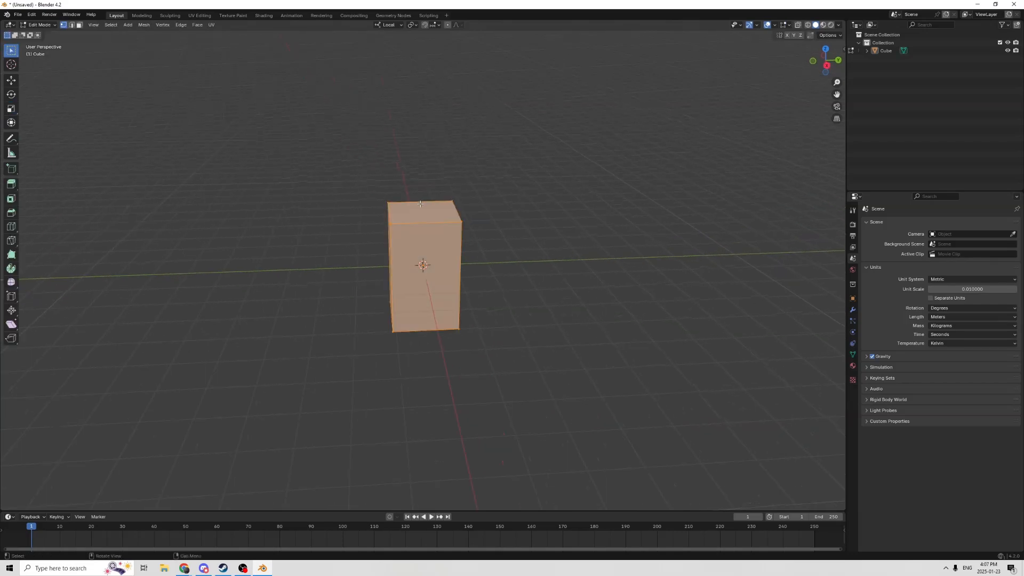
key(Tab)
click(419, 220)
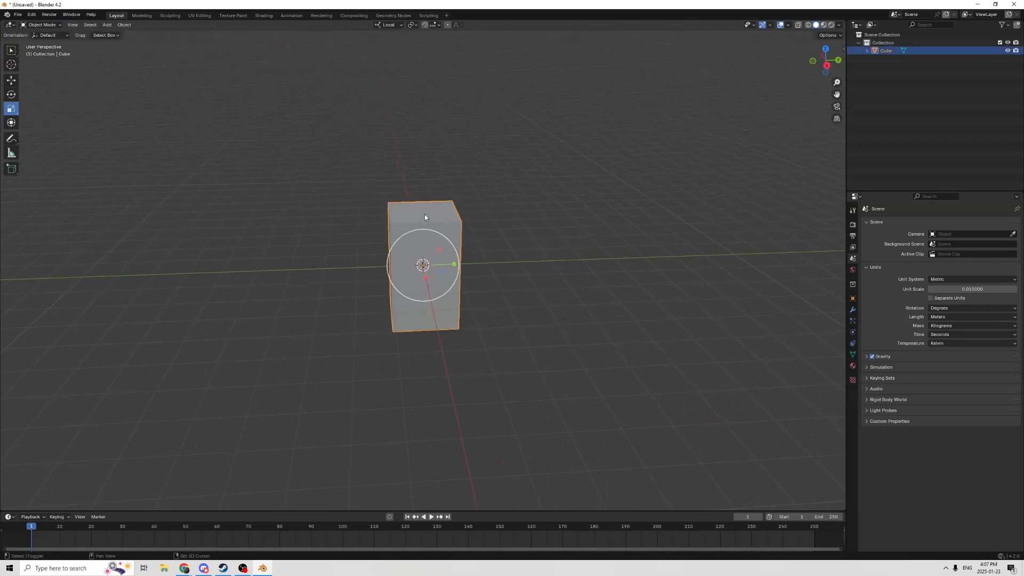
key(shift+d)
right_click(507, 179)
middle_drag(471, 200, 450, 180)
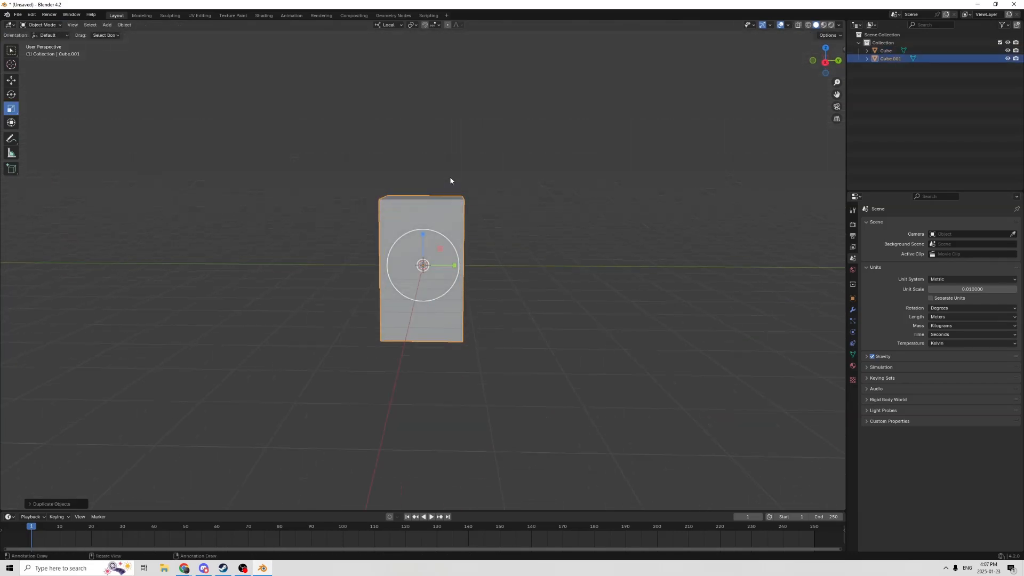
click(11, 79)
drag(421, 235, 420, 136)
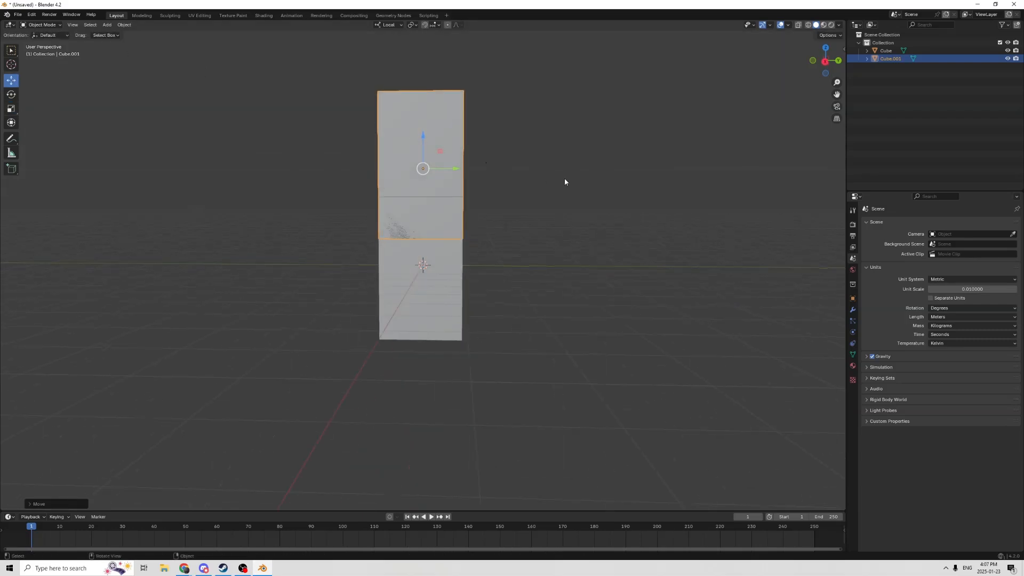
Step: Scale the upper copy until it is wider than the lower box and flatten it along the Z axis
key(s)
click(598, 174)
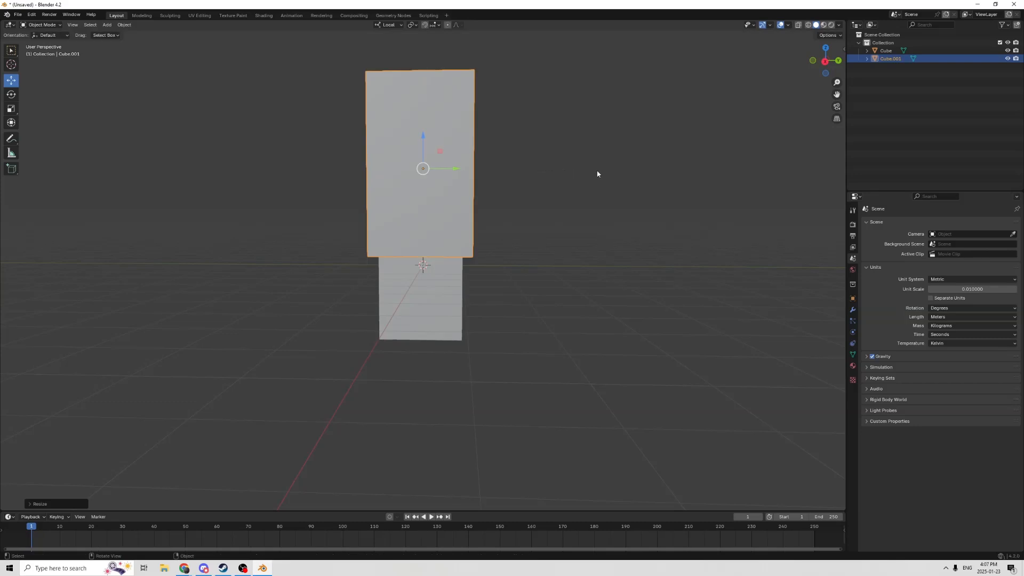
click(11, 109)
drag(423, 138, 424, 158)
mouse_move(423, 158)
middle_down()
mouse_move(464, 142)
mouse_move(444, 170)
mouse_move(405, 164)
mouse_move(434, 155)
middle_up()
Step: Shrink the upper copy's top face and lower it to shape a low tapered roof
key(Tab)
click(457, 167)
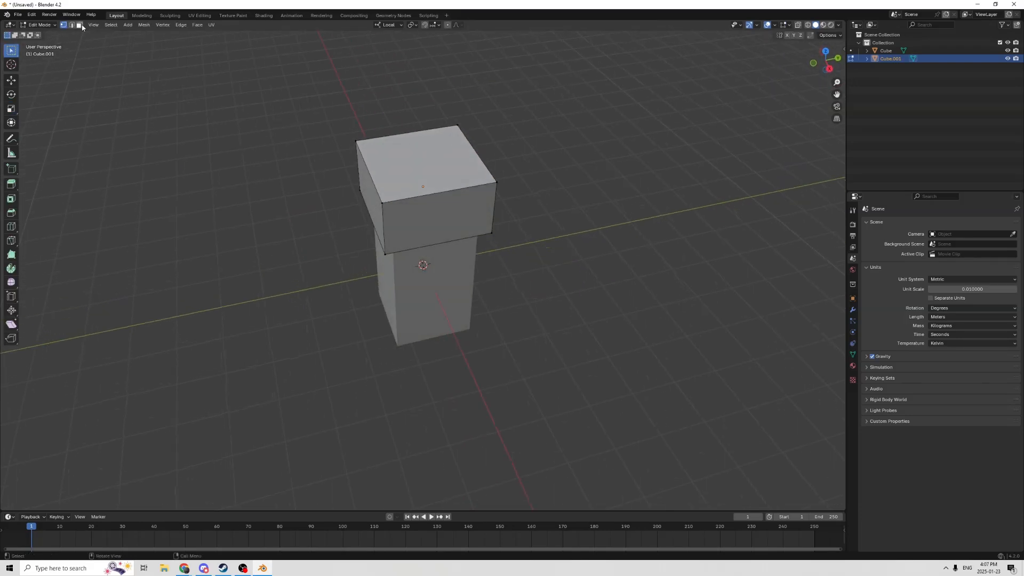
click(452, 156)
key(s)
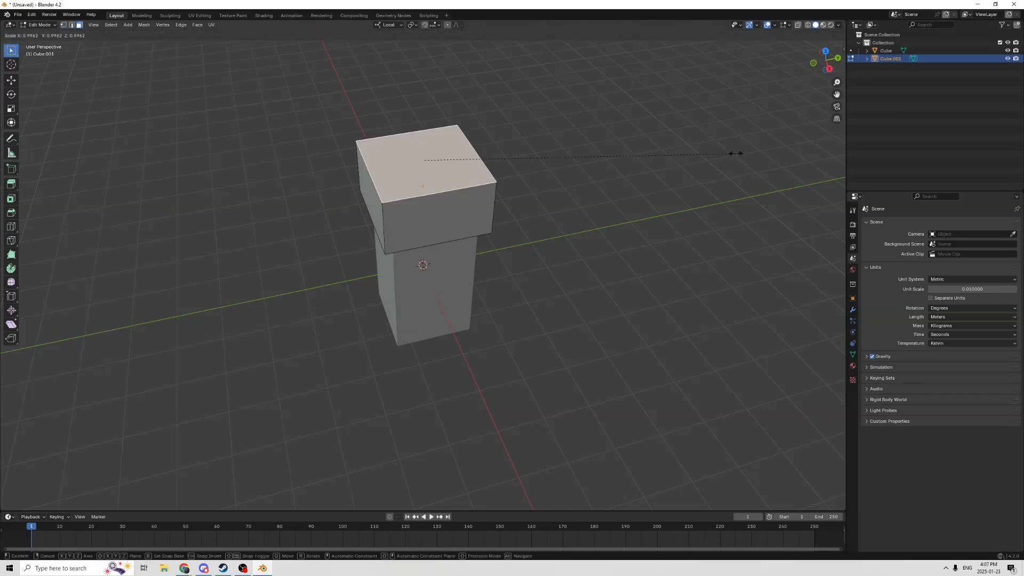
click(604, 136)
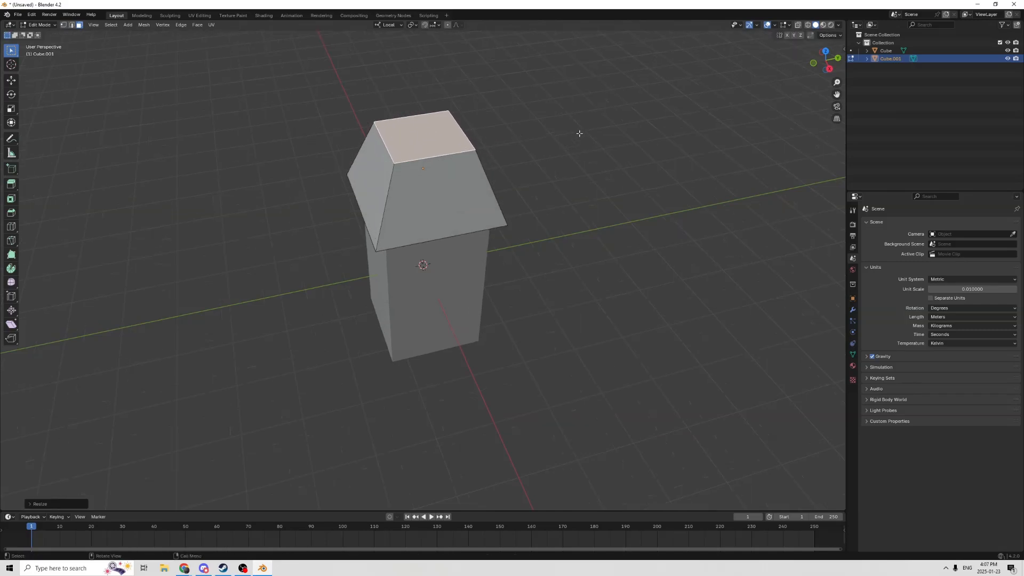
middle_drag(578, 132, 551, 87)
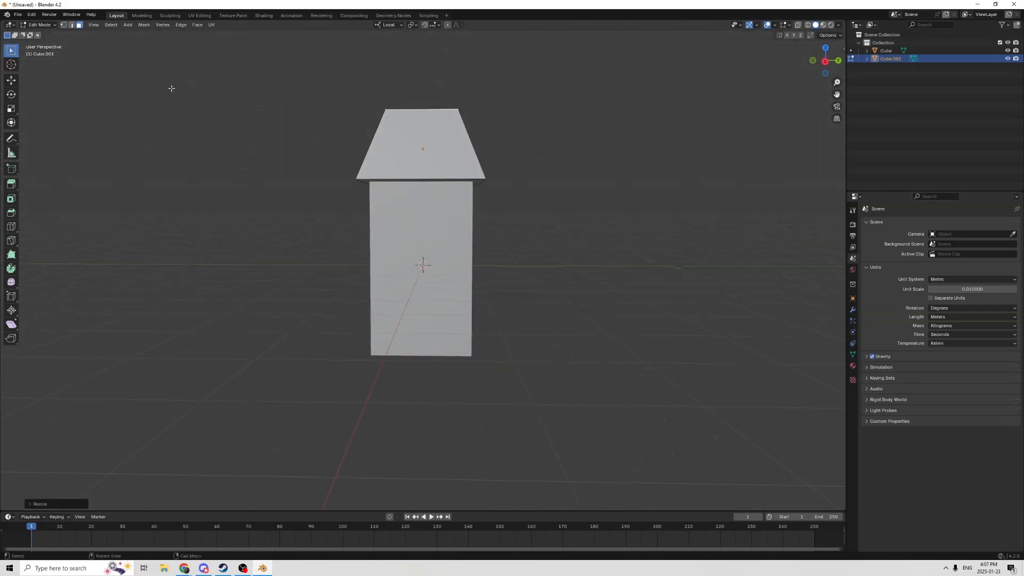
click(12, 80)
drag(419, 81, 422, 109)
key(Tab)
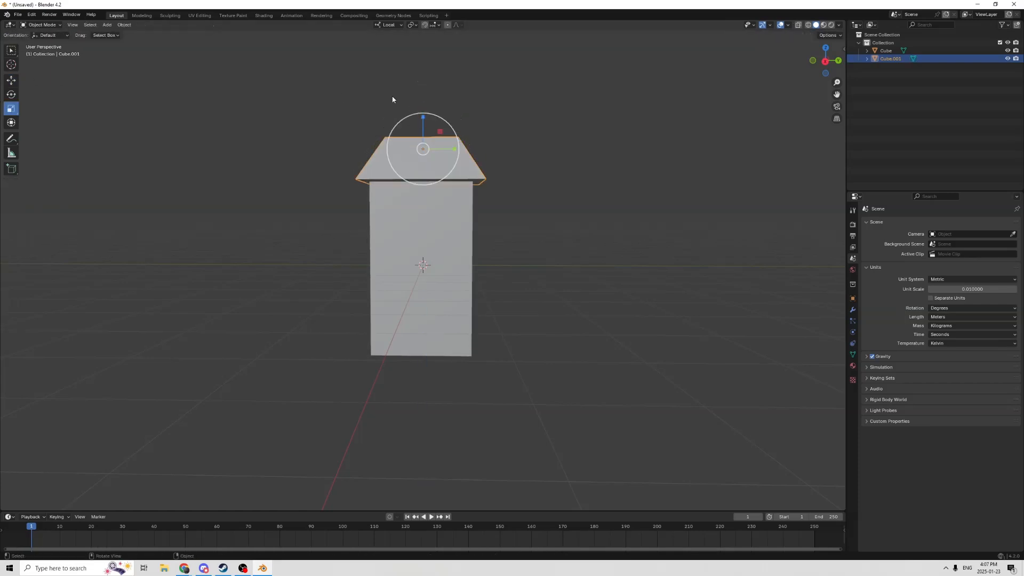
Step: Move the lower box down along the Z axis, clear of the tapered roof
middle_drag(393, 101, 415, 167)
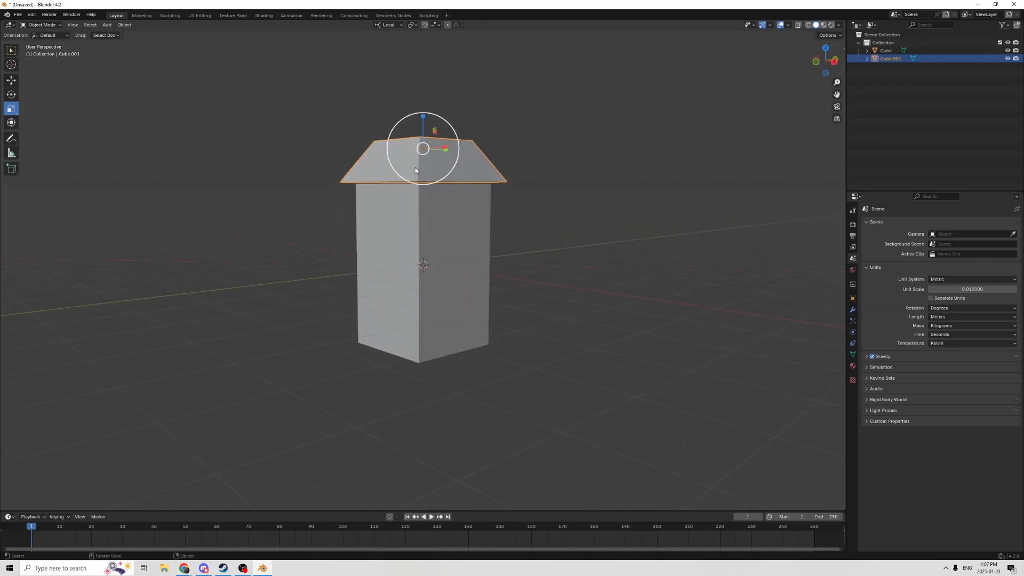
middle_drag(471, 212, 450, 209)
click(455, 192)
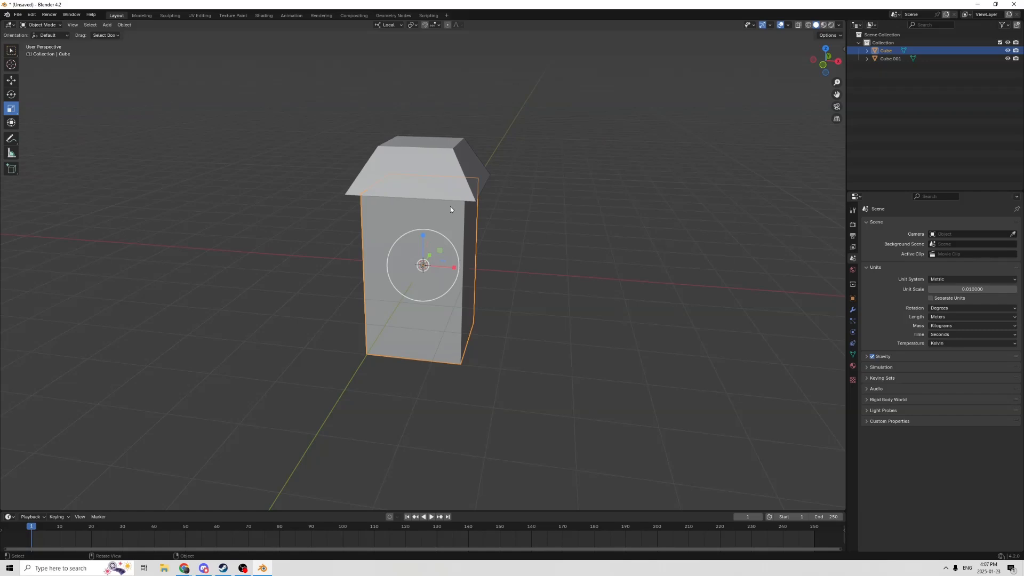
click(11, 81)
drag(419, 237, 419, 267)
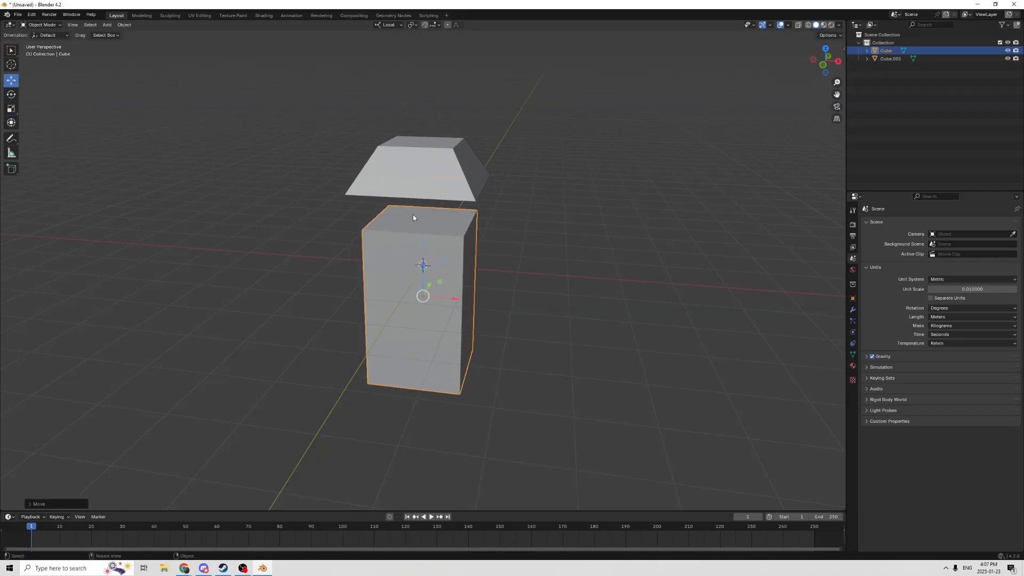
Step: Extrude the lower box's top face up about 0.0018 m and scale it outward by about 1.24 to make a flared lip
key(Tab)
key(3)
click(422, 225)
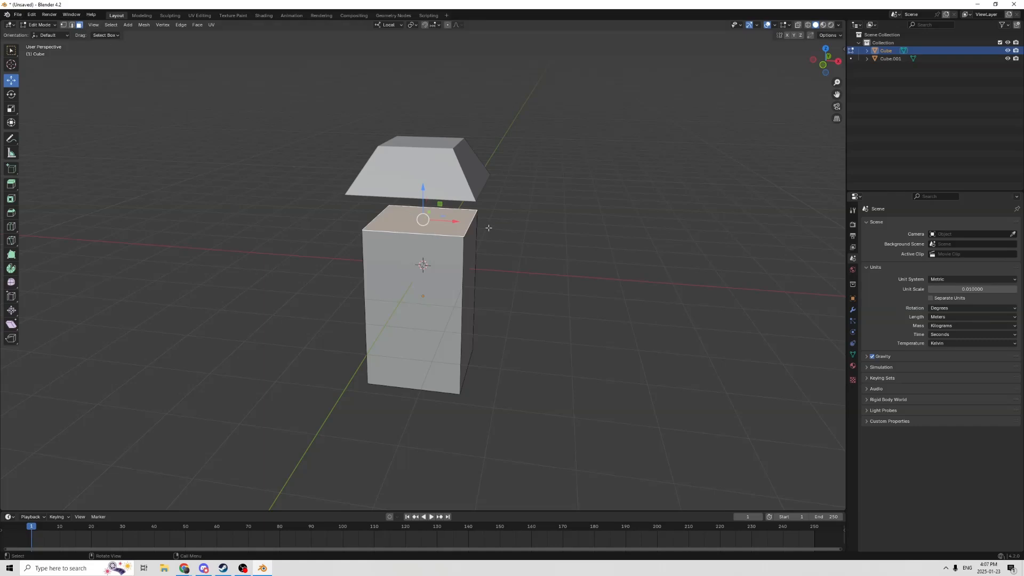
key(e)
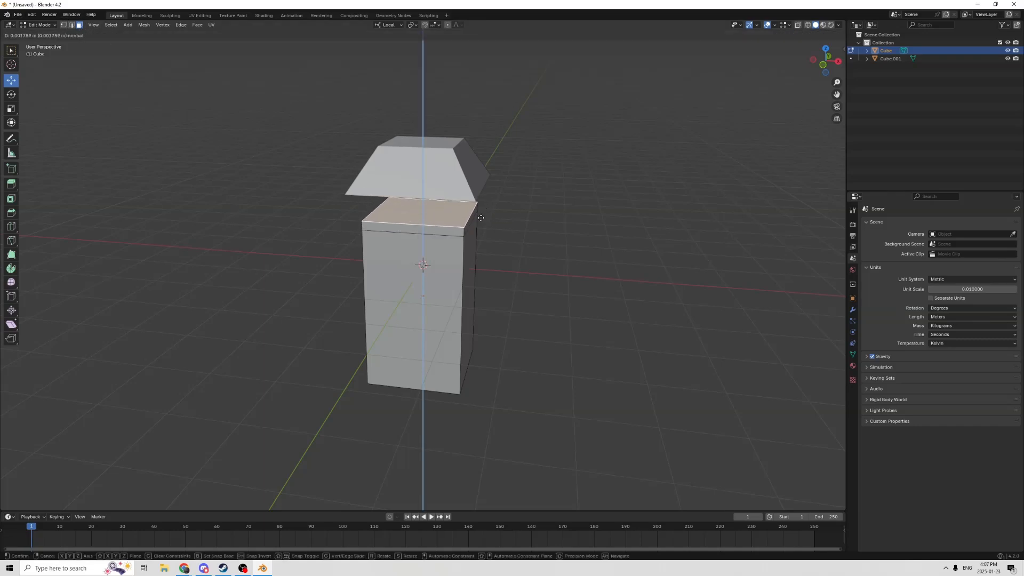
click(481, 218)
key(s)
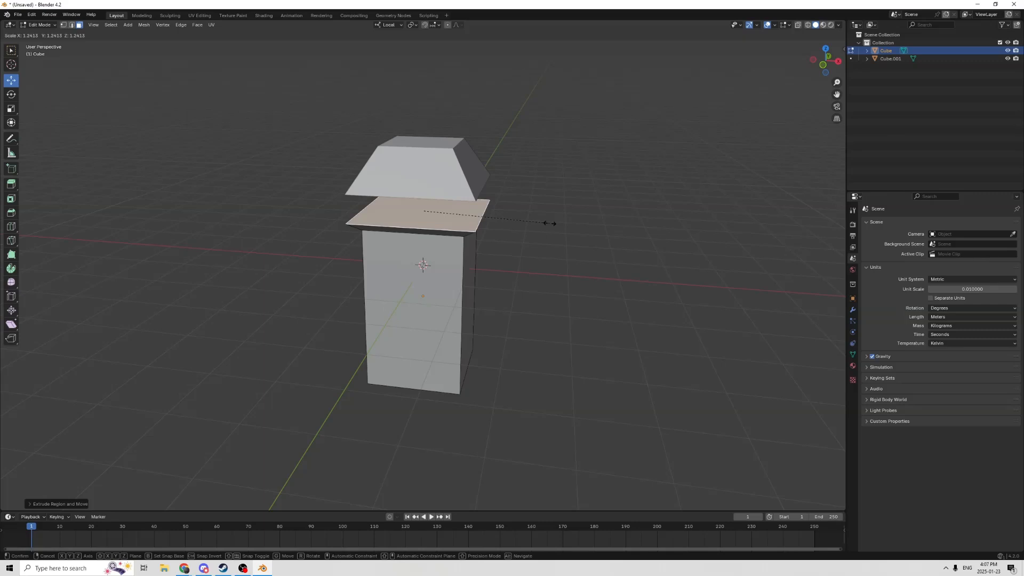
click(549, 223)
Step: Extrude the flared face up into a vertical rim and extrude it again with the top scaled inward for a sloped cap
key(e)
click(545, 207)
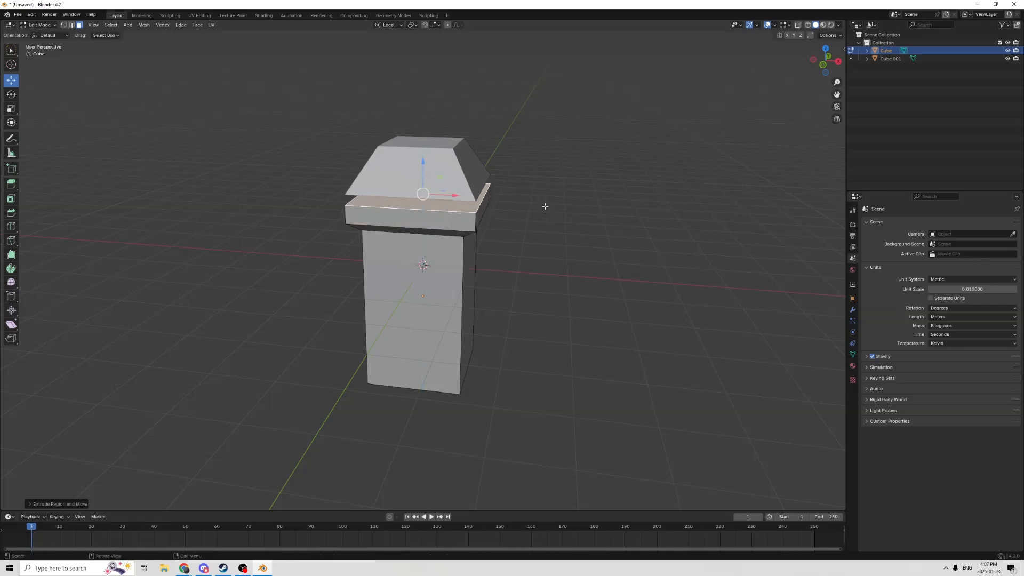
key(e)
click(535, 179)
key(s)
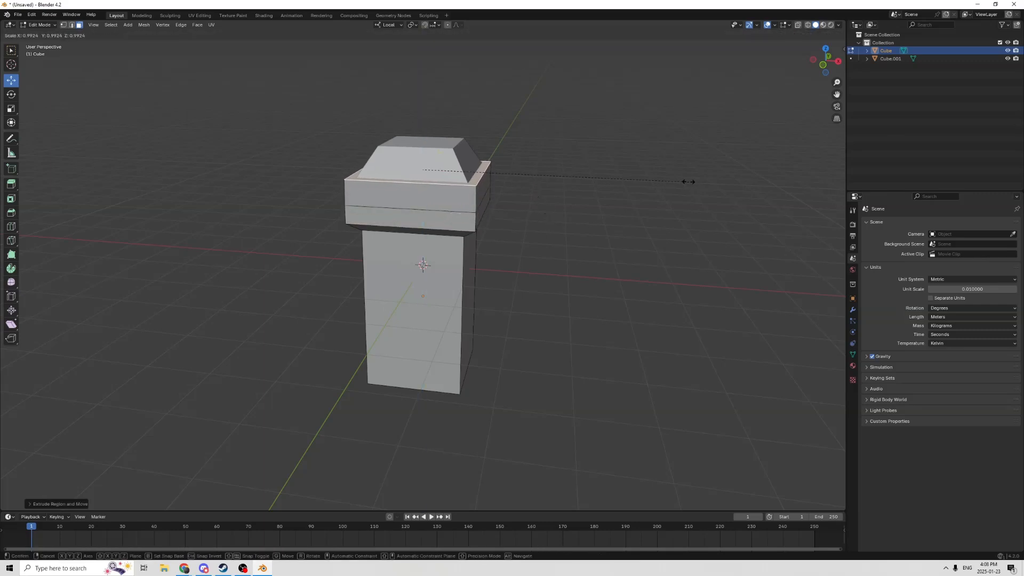
click(628, 170)
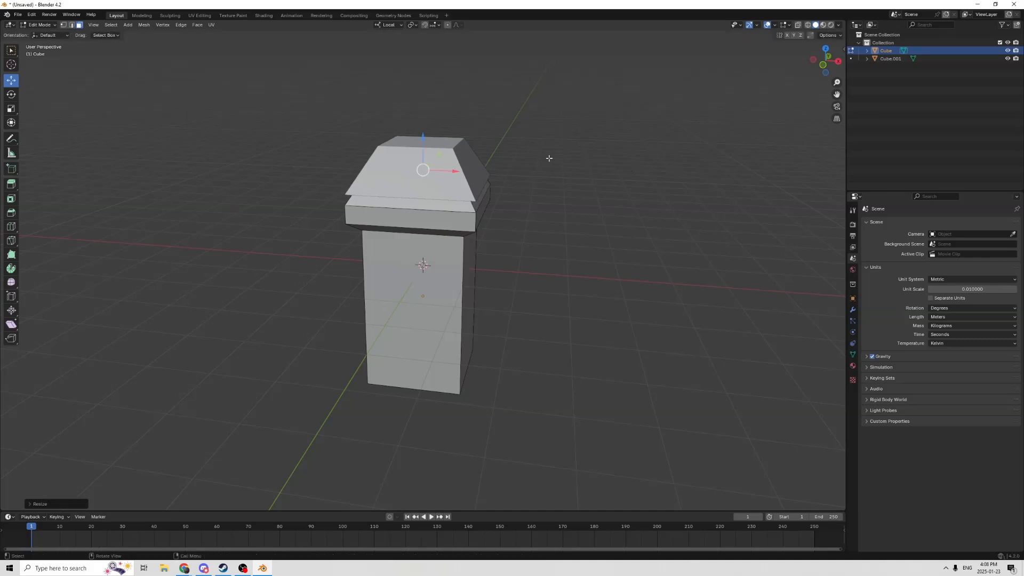
Step: Lift the separate tapered roof object off the pillar and delete it
middle_drag(457, 131, 449, 119)
key(Tab)
click(421, 160)
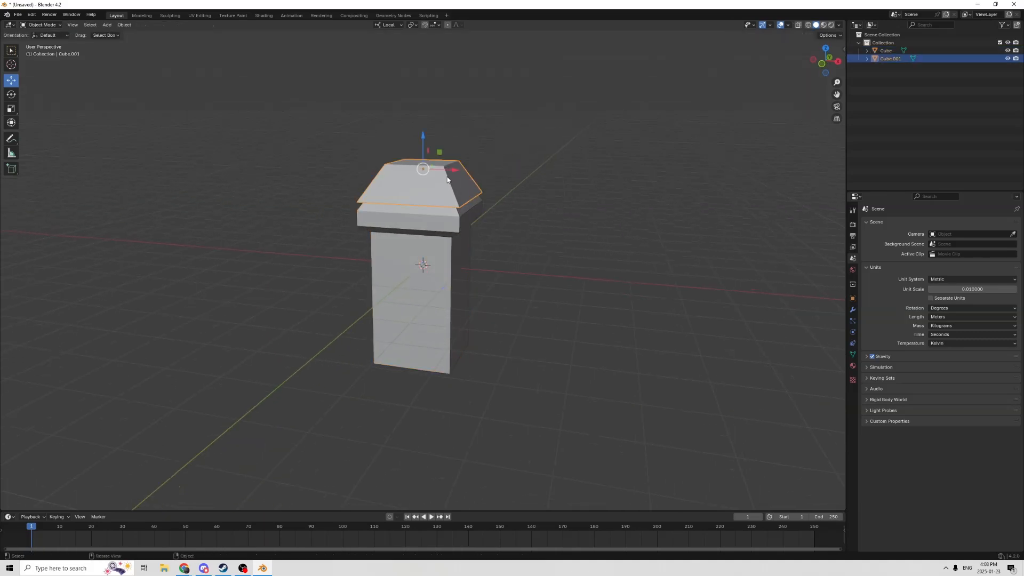
drag(425, 134, 424, 92)
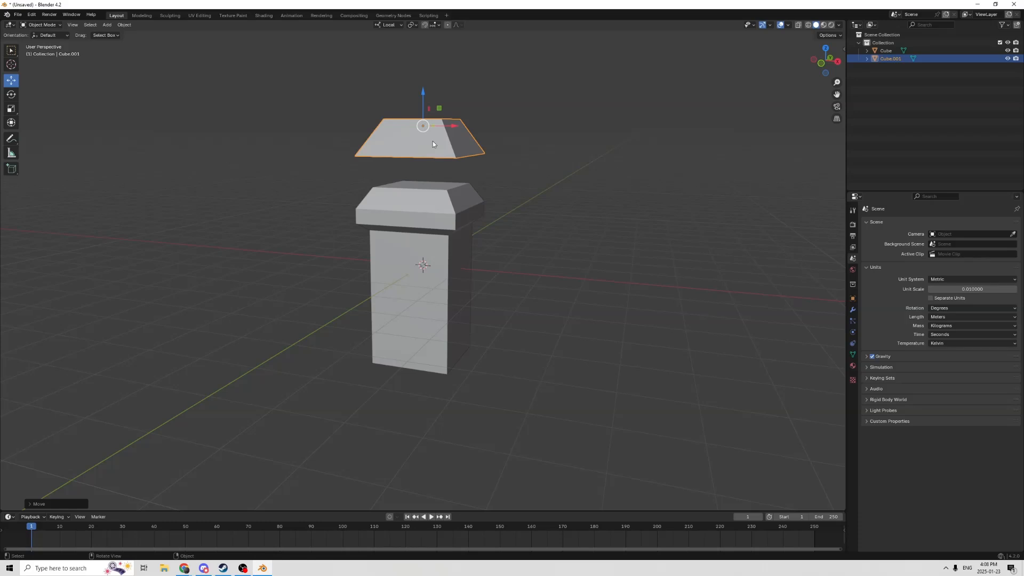
key(Delete)
Step: Select the vertical rim and sloped faces around the pillar's cap and move them slightly down along the Z axis
middle_drag(444, 139, 344, 221)
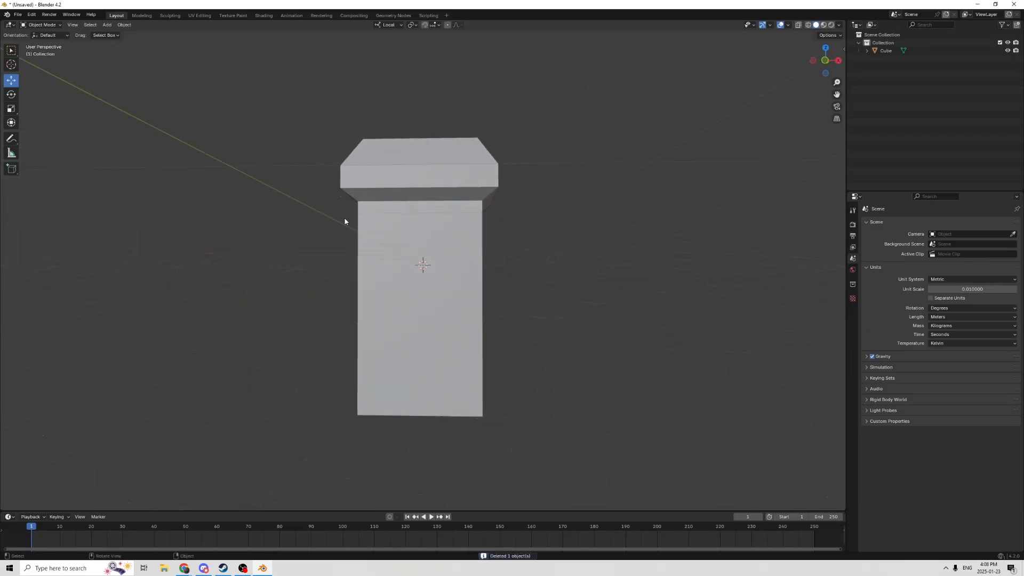
click(368, 190)
middle_drag(357, 177, 177, 76)
key(Tab)
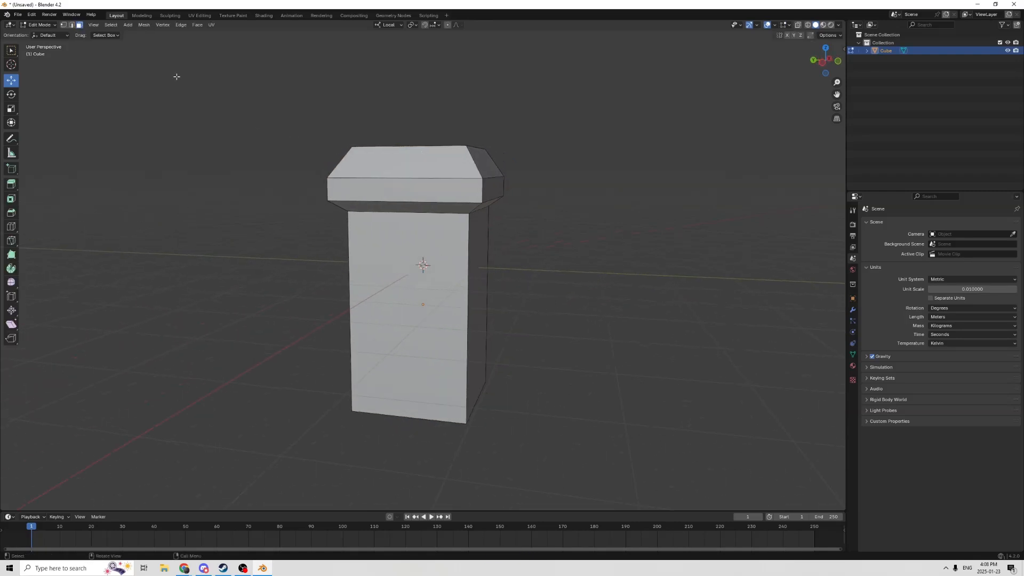
click(370, 194)
shift+click(493, 189)
shift+click(397, 162)
middle_drag(398, 161, 465, 168)
shift+click(380, 166)
shift+click(344, 189)
middle_drag(331, 179, 426, 139)
shift+click(360, 175)
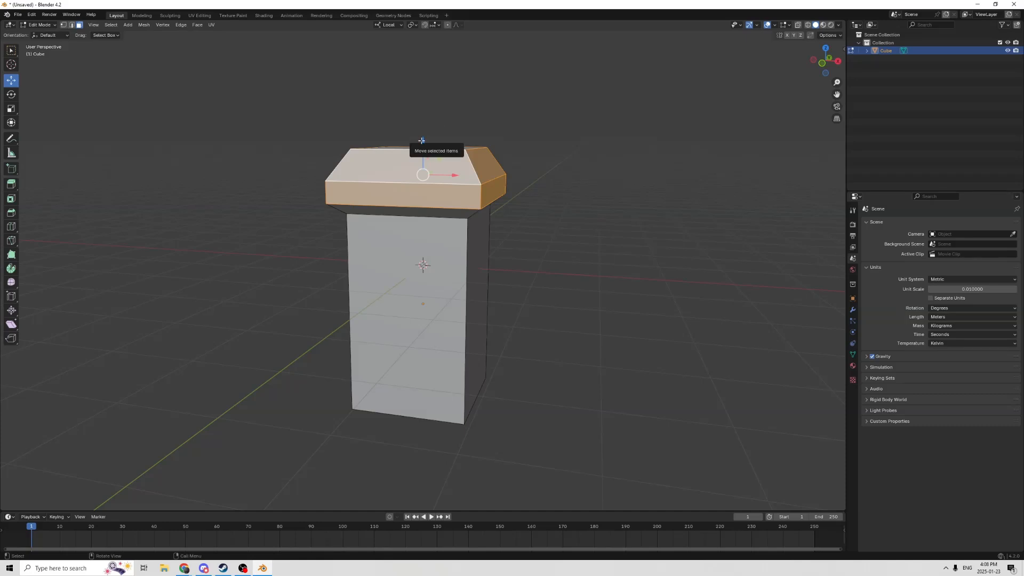
drag(426, 139, 423, 150)
Step: Try raising the cap's top face along the Z axis and scaling it inward to about 0.62
mouse_move(423, 150)
middle_down()
mouse_move(531, 167)
mouse_move(432, 195)
mouse_move(423, 165)
middle_up()
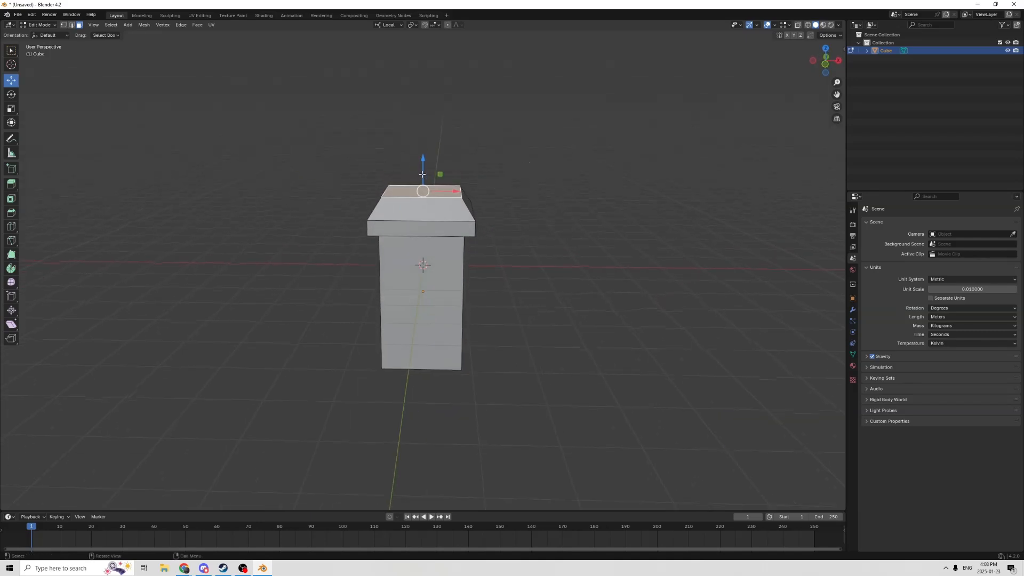
drag(423, 160, 423, 161)
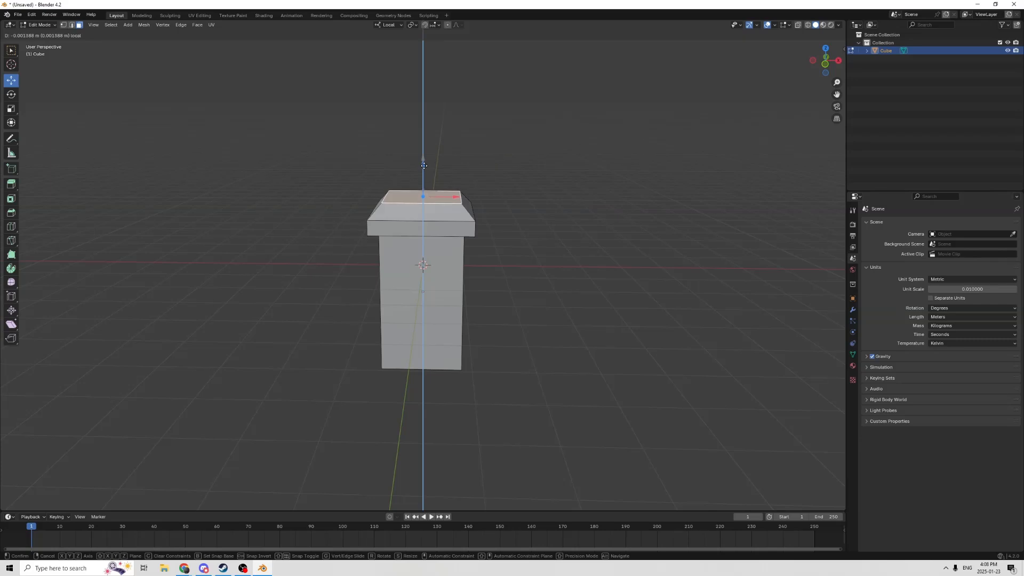
drag(427, 137, 426, 138)
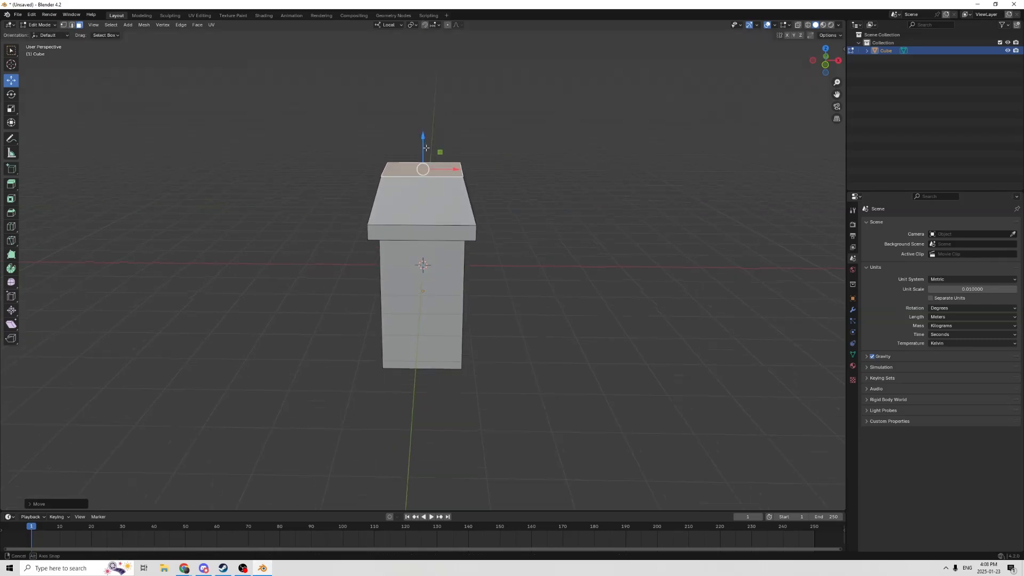
key(s)
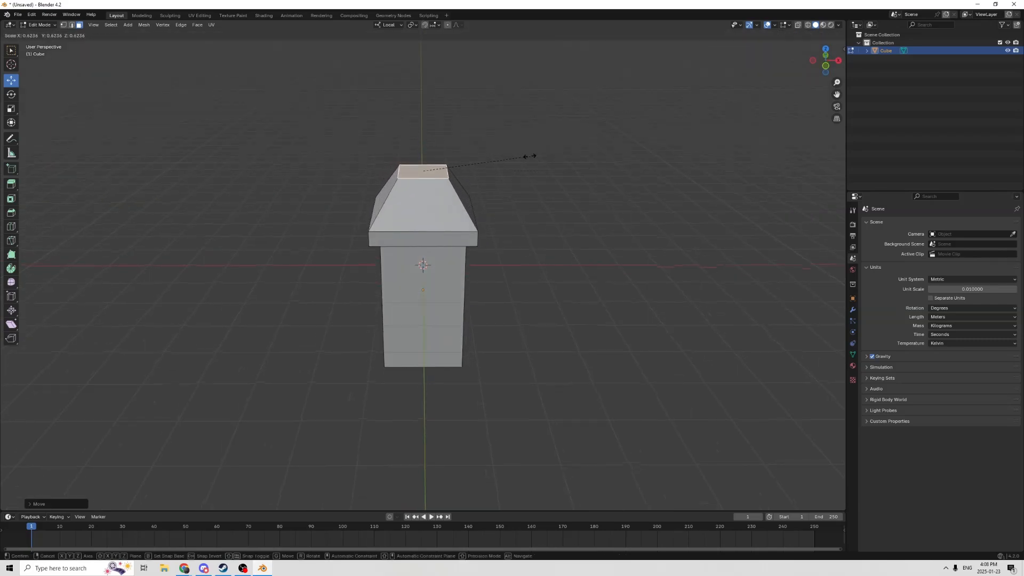
click(530, 156)
middle_drag(529, 156, 509, 147)
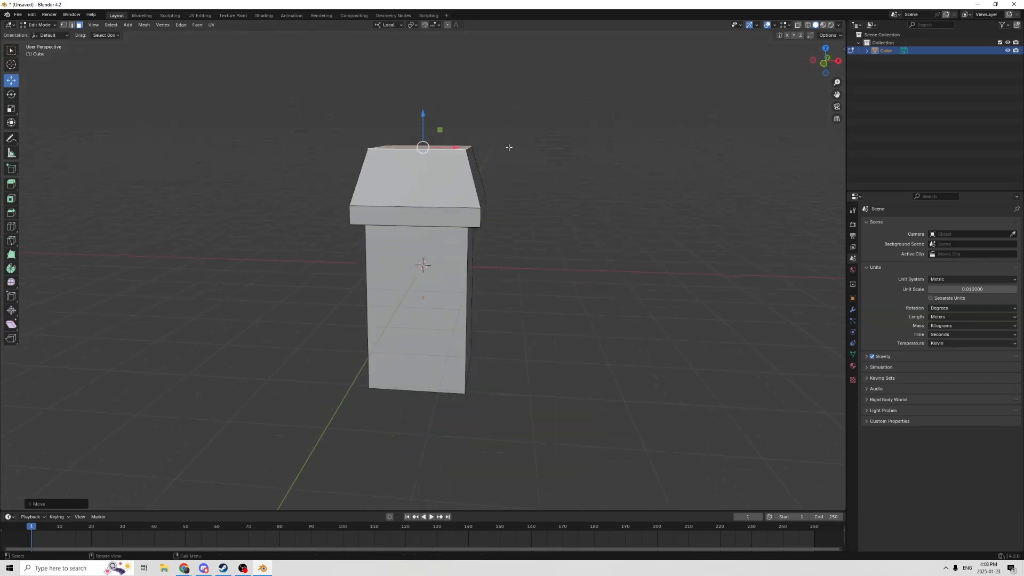
Step: Lower the cap's top face along the Z axis to make the roof slope shallower, and clear the selection
drag(422, 114, 422, 144)
scroll(421, 143, down, 2)
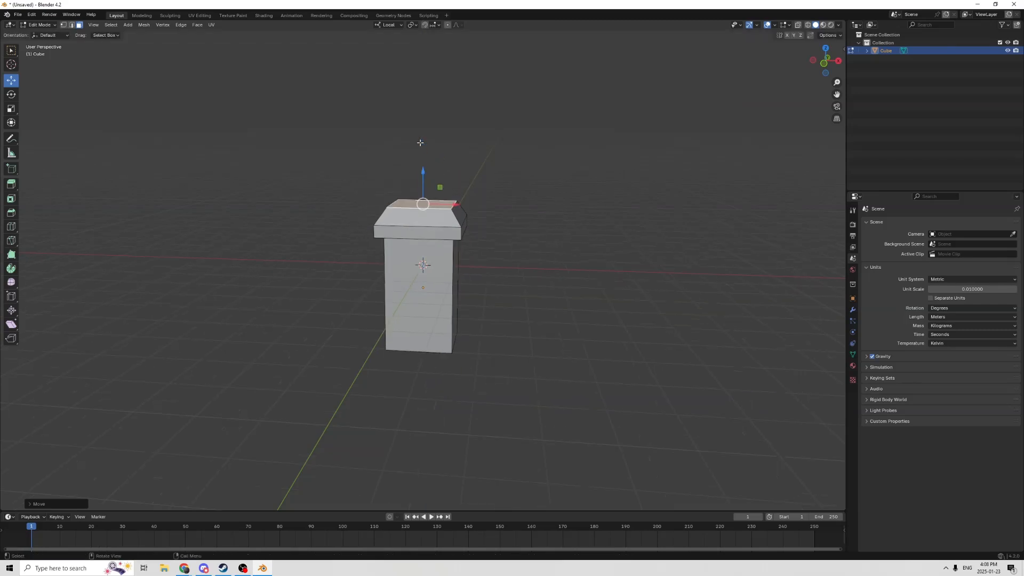
middle_drag(420, 142, 409, 132)
click(523, 305)
Step: Extrude the pillar's bottom face slightly down and scale it outward to form a thin flare at the foot
middle_drag(523, 305, 462, 244)
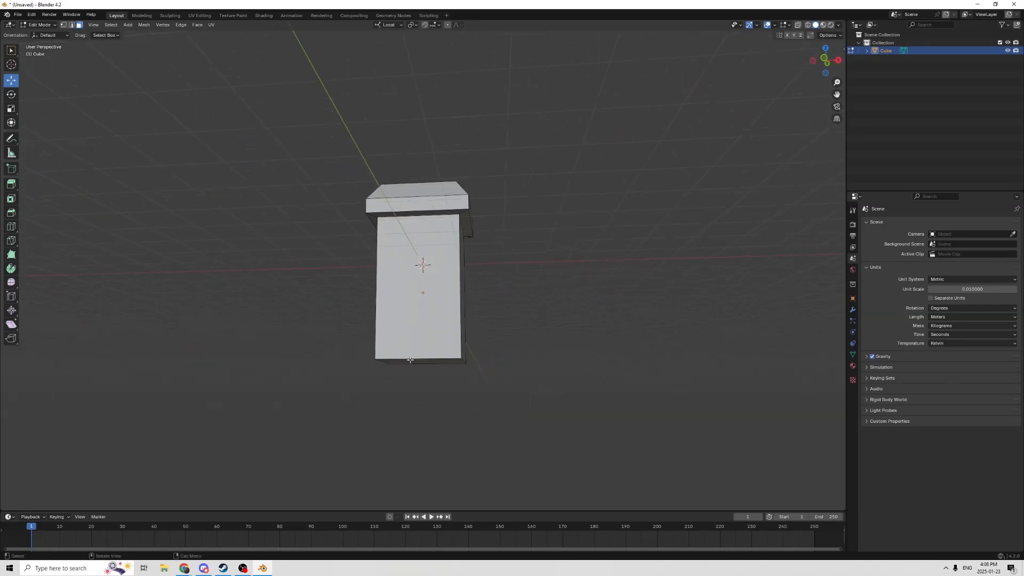
middle_drag(410, 360, 475, 378)
key(e)
click(428, 348)
key(s)
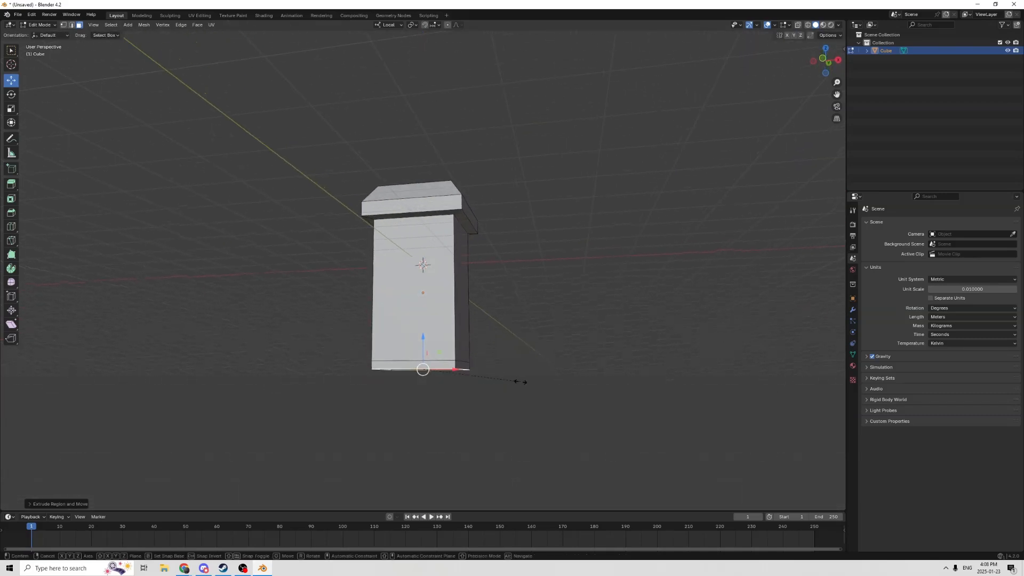
click(547, 377)
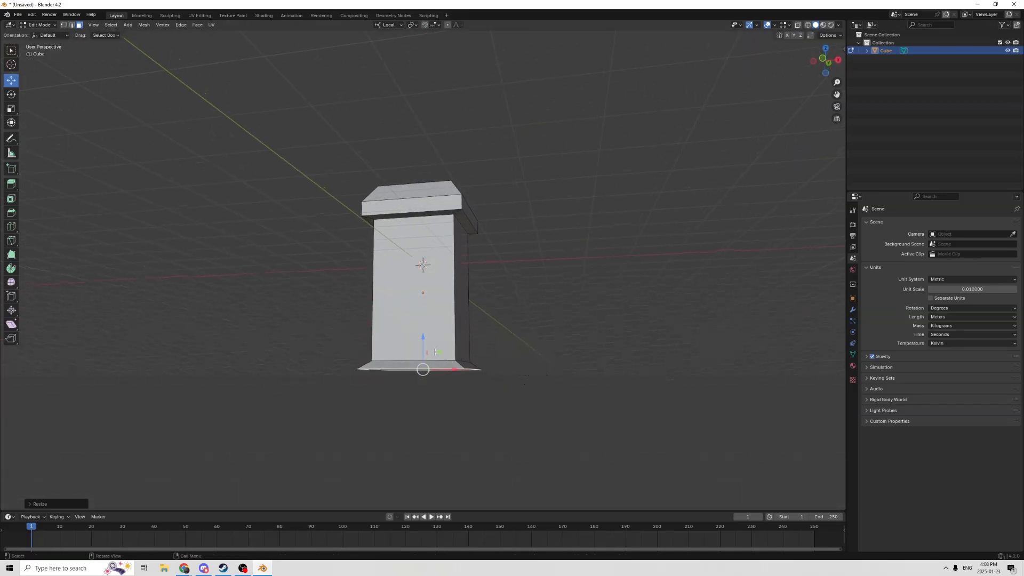
drag(424, 337, 423, 330)
middle_drag(465, 365, 423, 365)
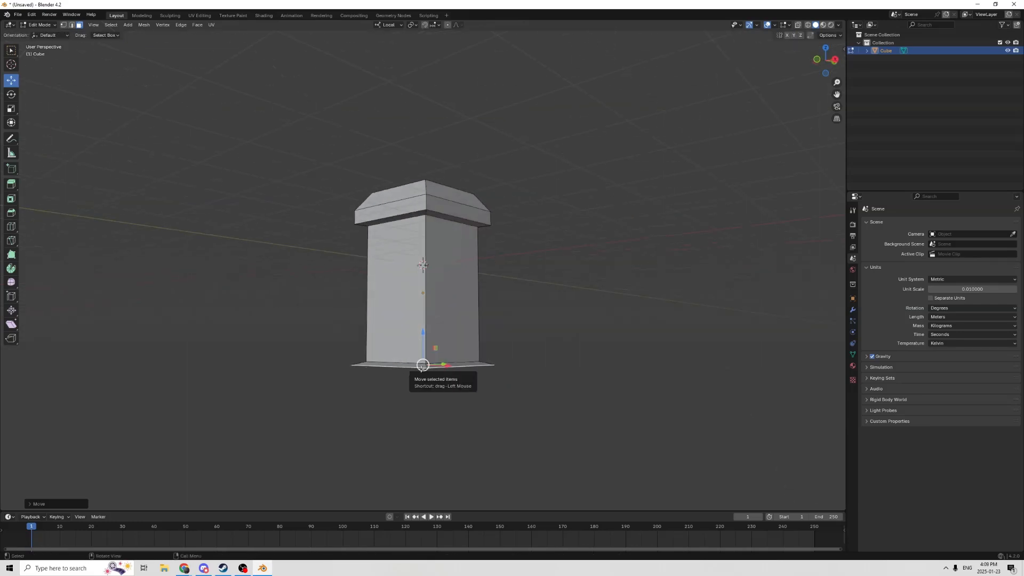
Step: Extrude the flared bottom face straight down about 0.009 m to form a block-shaped base
key(e)
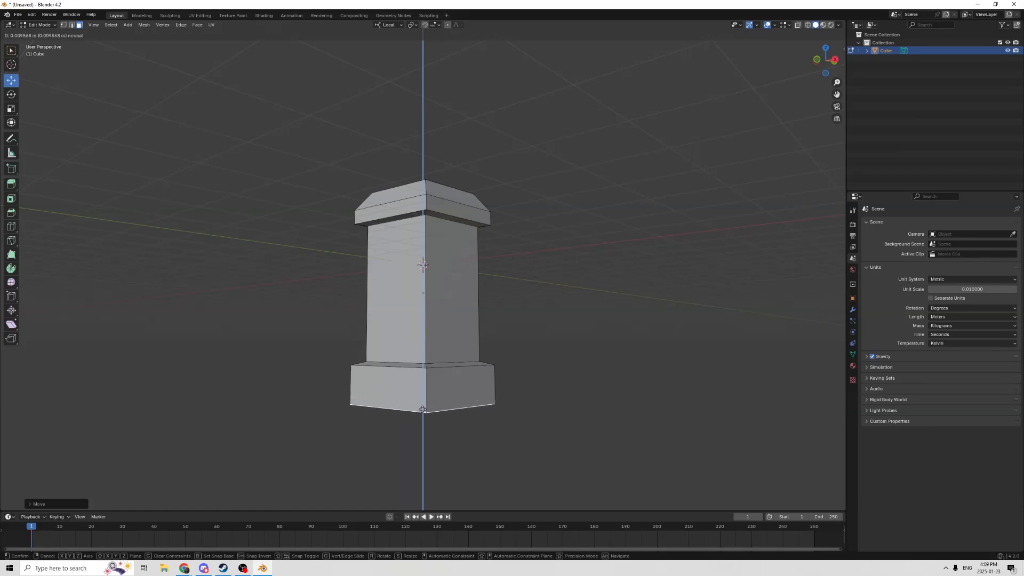
click(423, 412)
middle_drag(423, 411, 436, 396)
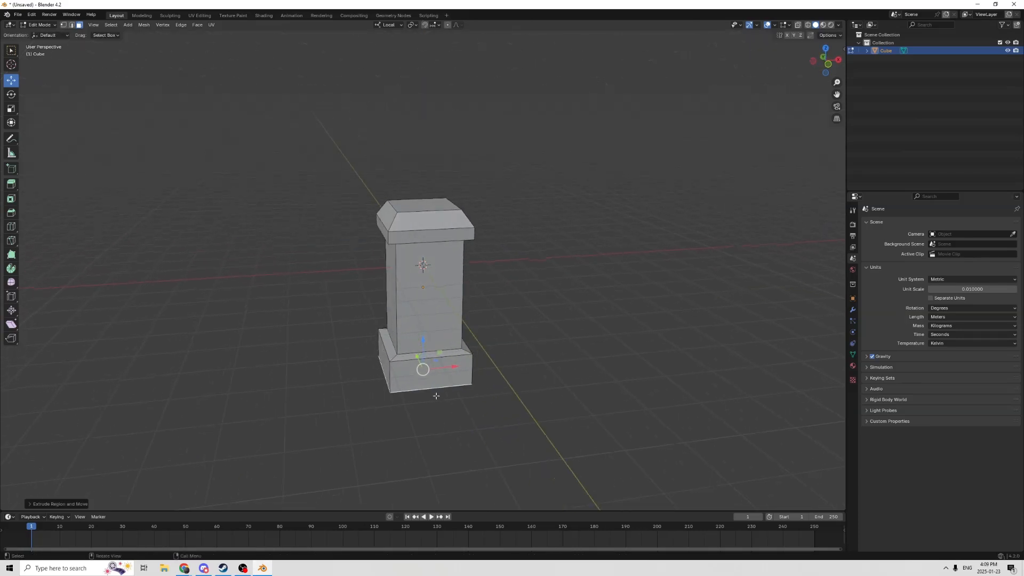
Step: Inspect the pillar and its base from several angles, including from underneath in Object Mode
middle_drag(484, 358, 572, 348)
scroll(536, 351, up, 3)
scroll(504, 348, down, 3)
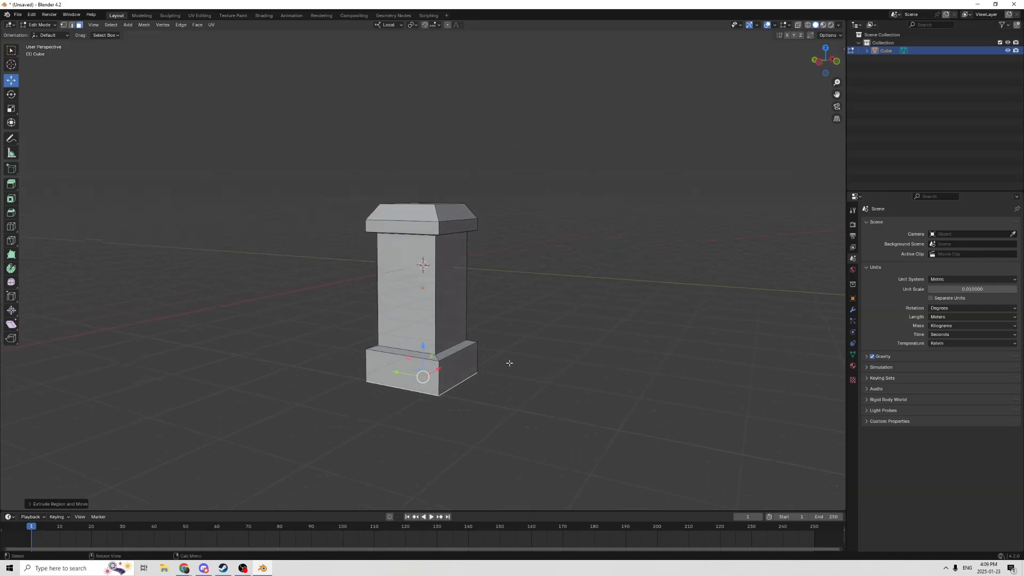
scroll(486, 314, down, 2)
middle_drag(494, 315, 450, 338)
scroll(501, 319, up, 4)
click(407, 175)
scroll(481, 228, down, 3)
key(Tab)
scroll(473, 251, up, 2)
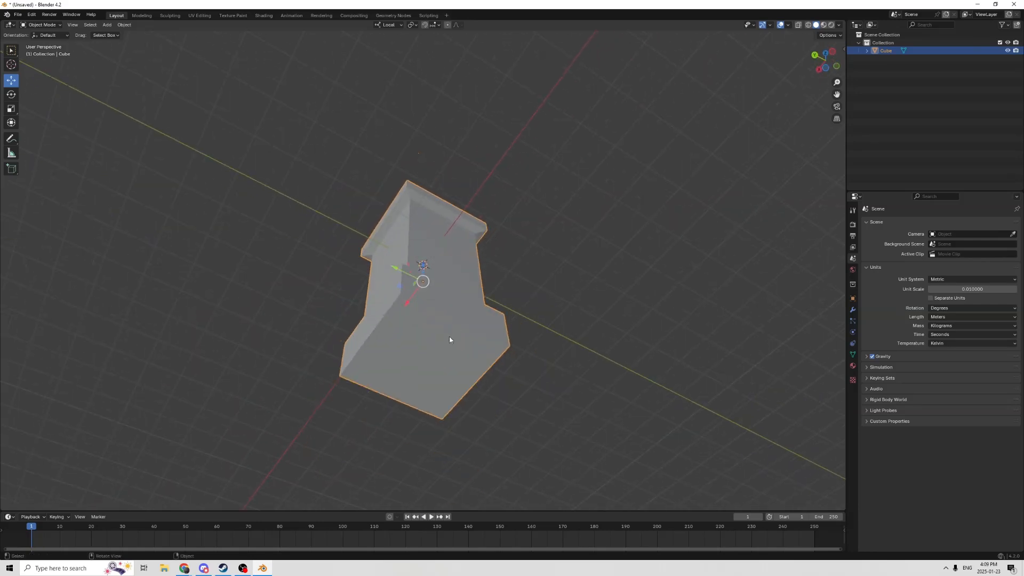
Step: Scale the base's bottom face inward by about 0.8 in Edit Mode and move it up along the Z axis
key(Tab)
click(433, 345)
key(s)
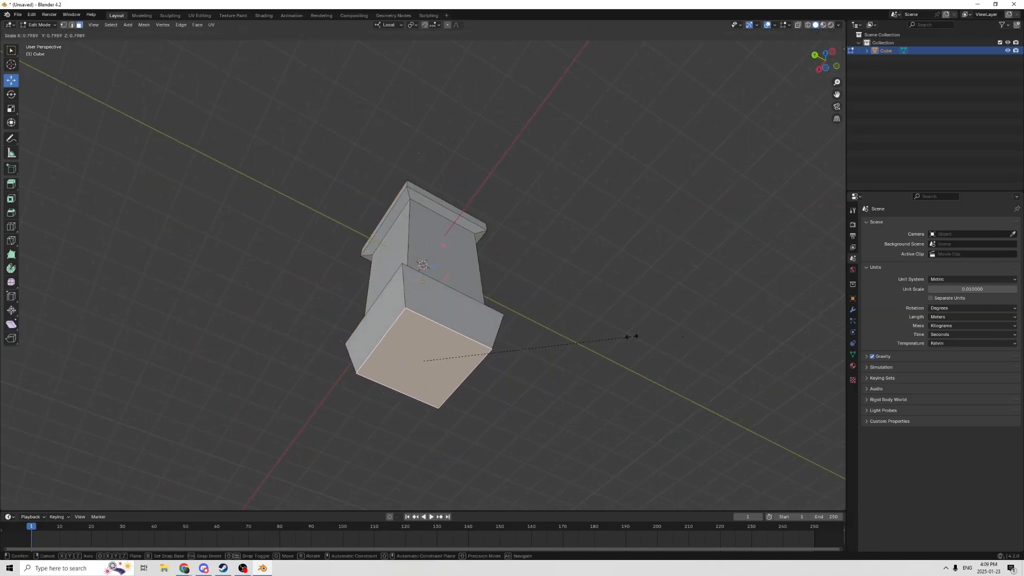
click(566, 305)
middle_drag(565, 306, 434, 366)
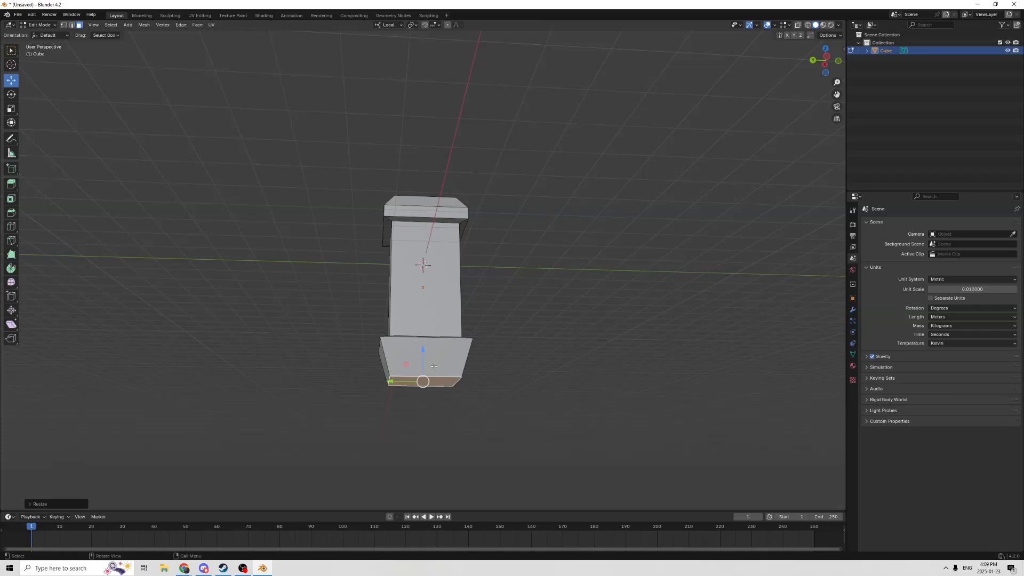
drag(423, 352, 421, 341)
click(420, 338)
Step: Select the side faces of the pillar's shaft and inset them with a thickness of about 0.11 m
middle_drag(420, 338, 366, 325)
scroll(450, 354, up, 2)
click(410, 293)
shift+click(382, 287)
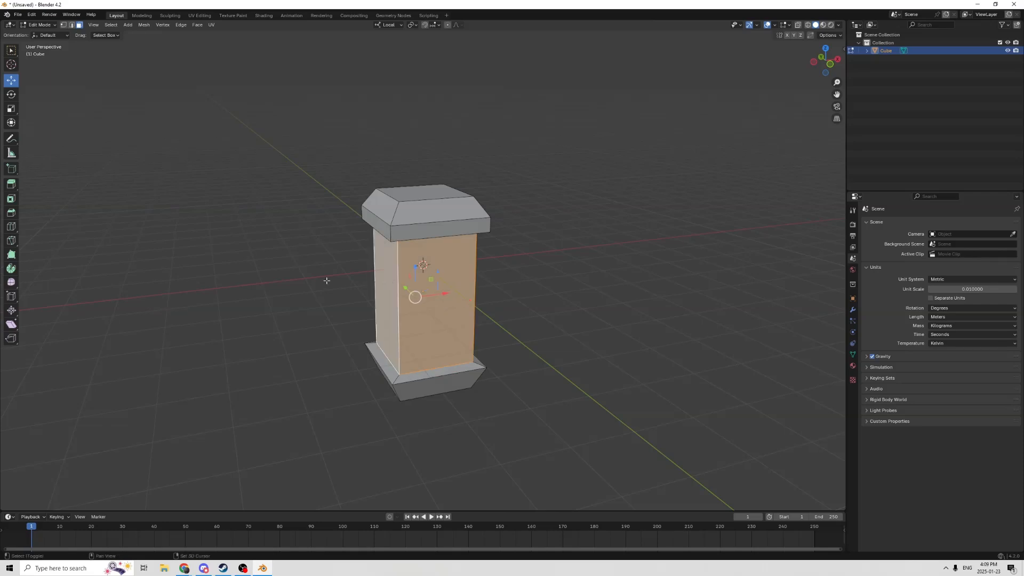
middle_drag(327, 279, 474, 290)
shift+click(404, 285)
middle_drag(317, 284, 546, 288)
key(i)
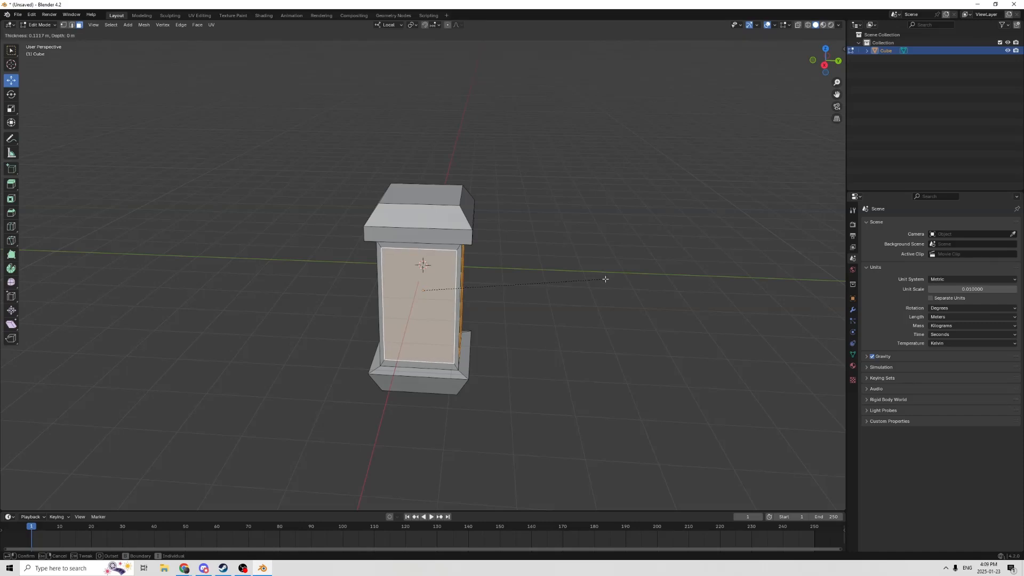
click(605, 279)
middle_drag(605, 279, 549, 282)
Step: Extrude the inset panels in place and scale them inward to about 0.96 to recess them, then return to Object Mode
key(e)
right_click(603, 256)
key(s)
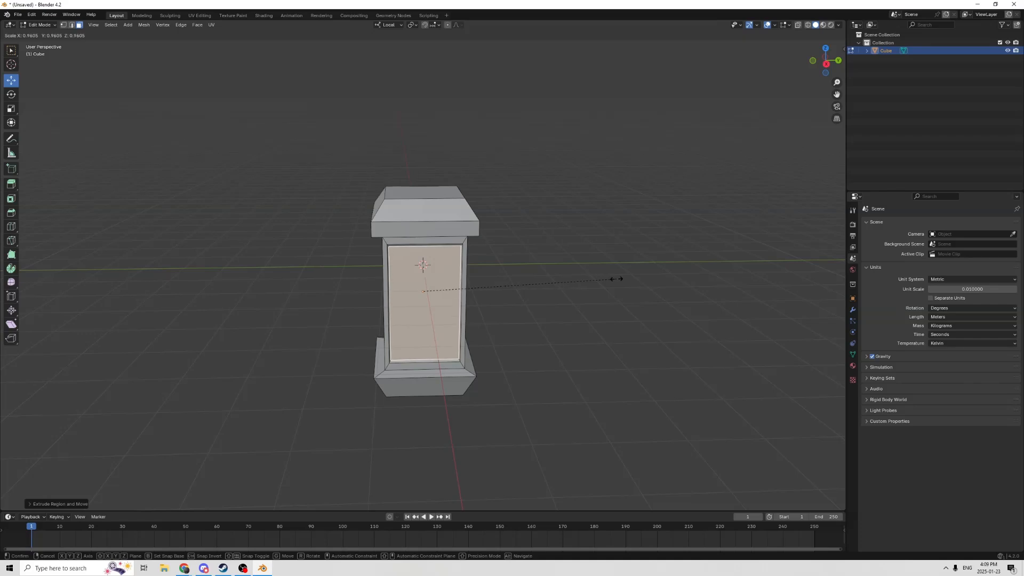
click(616, 278)
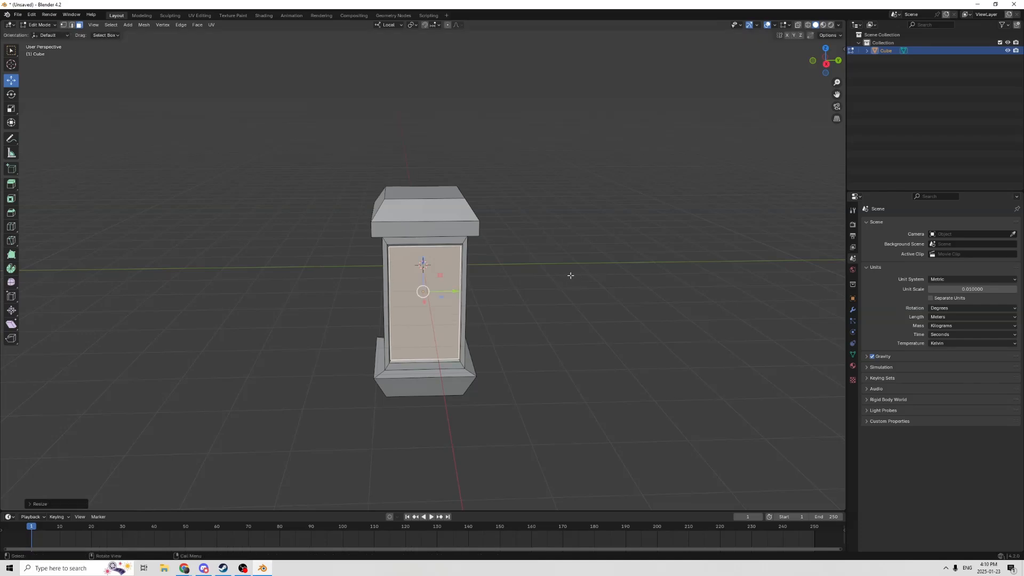
key(Tab)
middle_drag(569, 275, 389, 259)
scroll(473, 252, up, 2)
scroll(389, 260, down, 2)
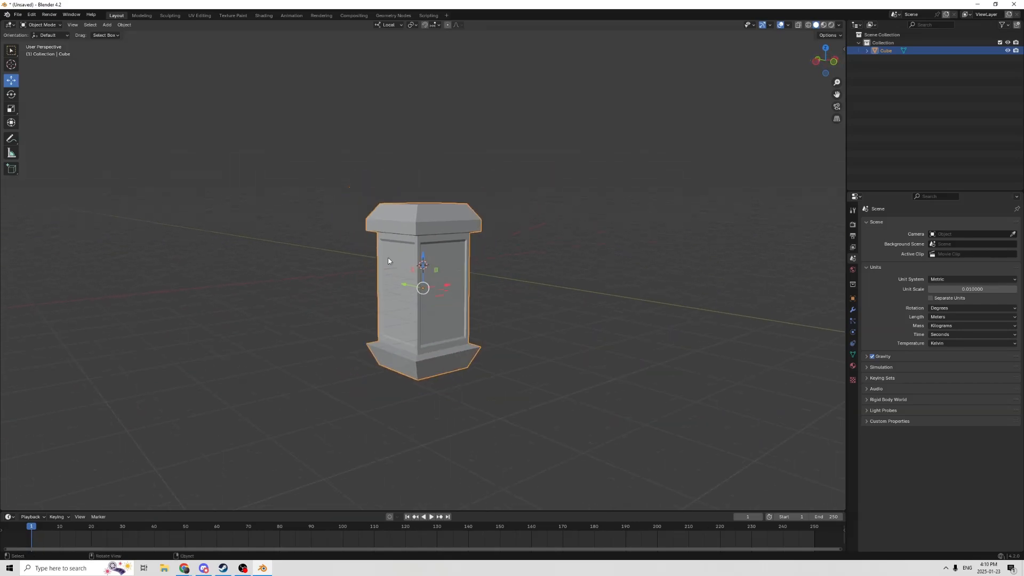
Step: Select the base's bottom face in Edit Mode and move it up along the Z axis to thin the base
middle_drag(573, 239, 531, 246)
scroll(531, 247, up, 1)
middle_drag(554, 314, 529, 293)
key(Tab)
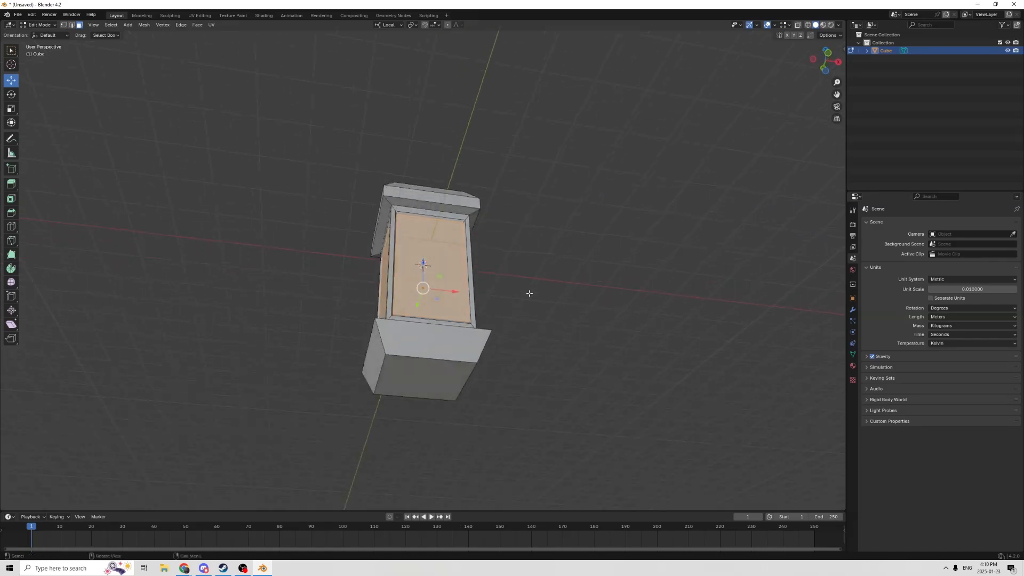
click(403, 385)
key(g)
key(z)
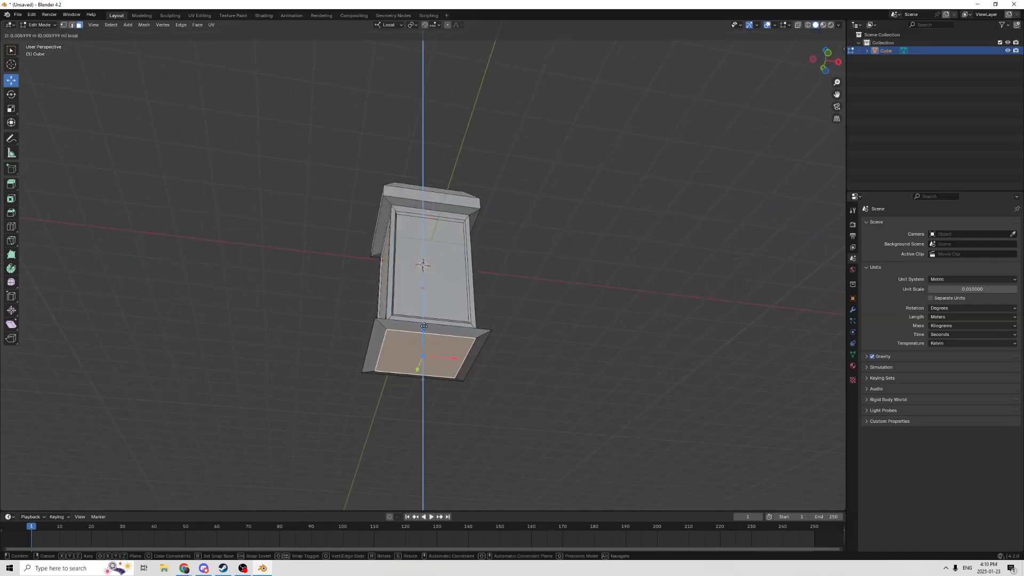
click(424, 330)
middle_drag(424, 331, 445, 341)
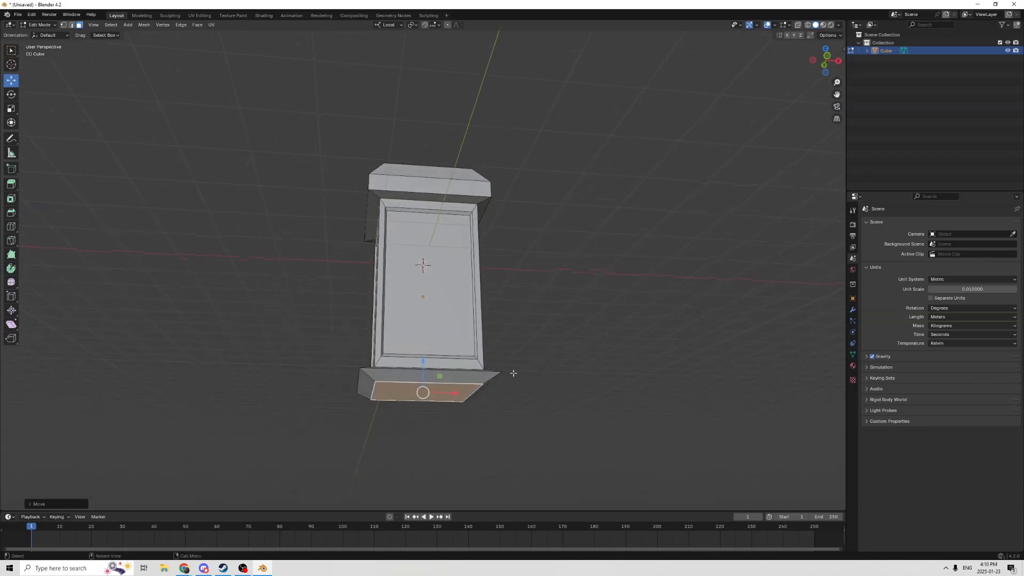
Step: Scale the base's bottom face outward by about 1.3 and check the pillar in Object Mode
key(s)
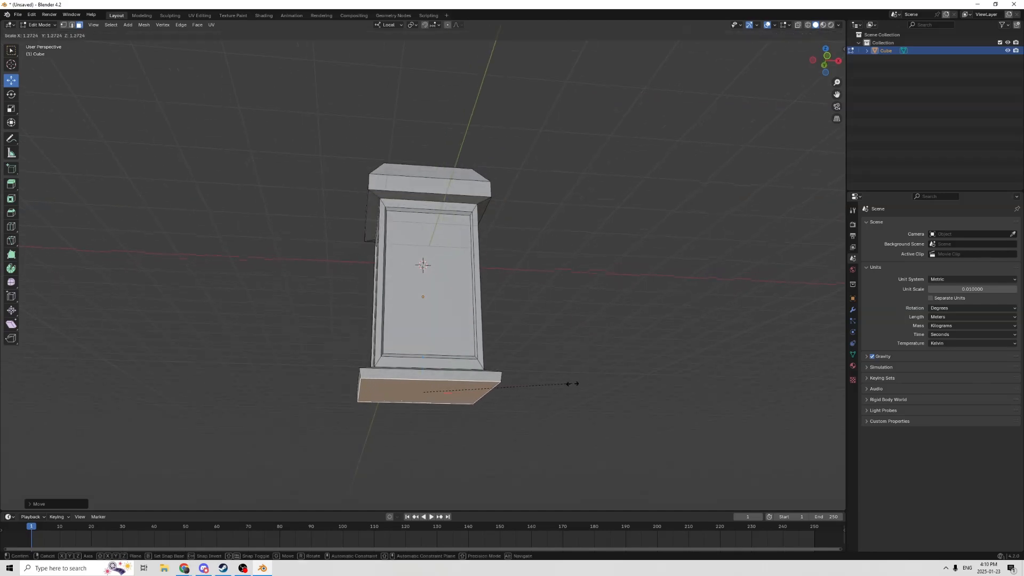
click(580, 384)
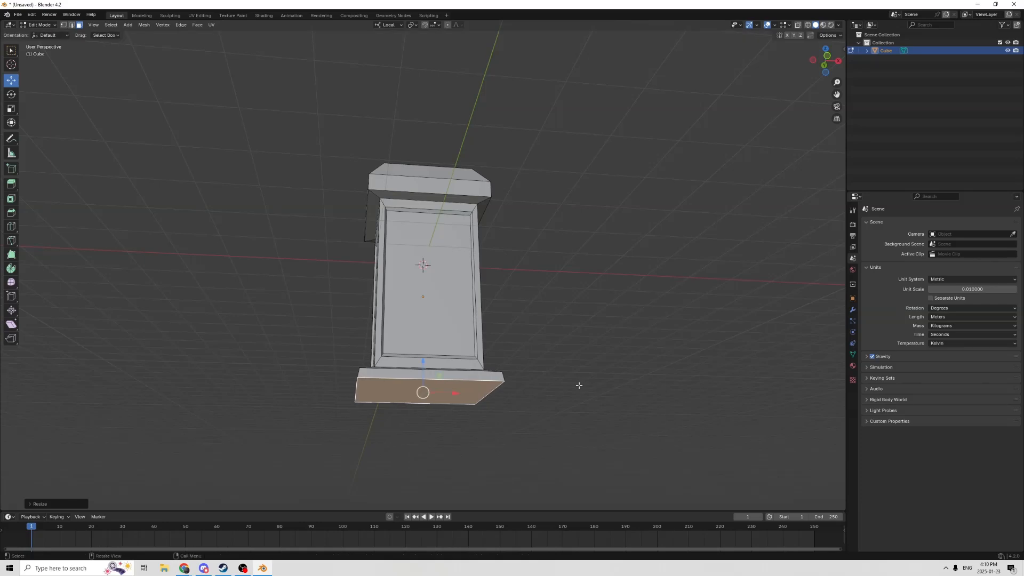
middle_drag(578, 384, 469, 345)
key(Tab)
scroll(475, 350, up, 2)
scroll(411, 206, down, 2)
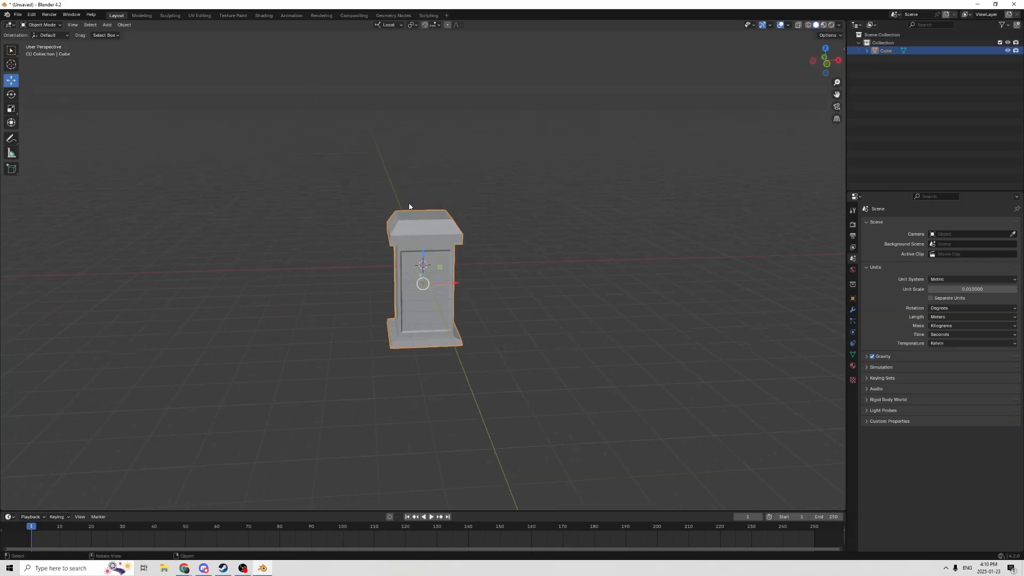
middle_drag(411, 206, 532, 225)
Step: Add a horizontal loop cut around the cap's sloped faces and scale it inward to about 0.8
key(Tab)
drag(836, 96, 847, 152)
scroll(650, 132, up, 2)
middle_drag(502, 254, 499, 221)
scroll(480, 259, up, 2)
mouse_move(480, 259)
middle_down()
mouse_move(472, 255)
mouse_move(498, 253)
middle_up()
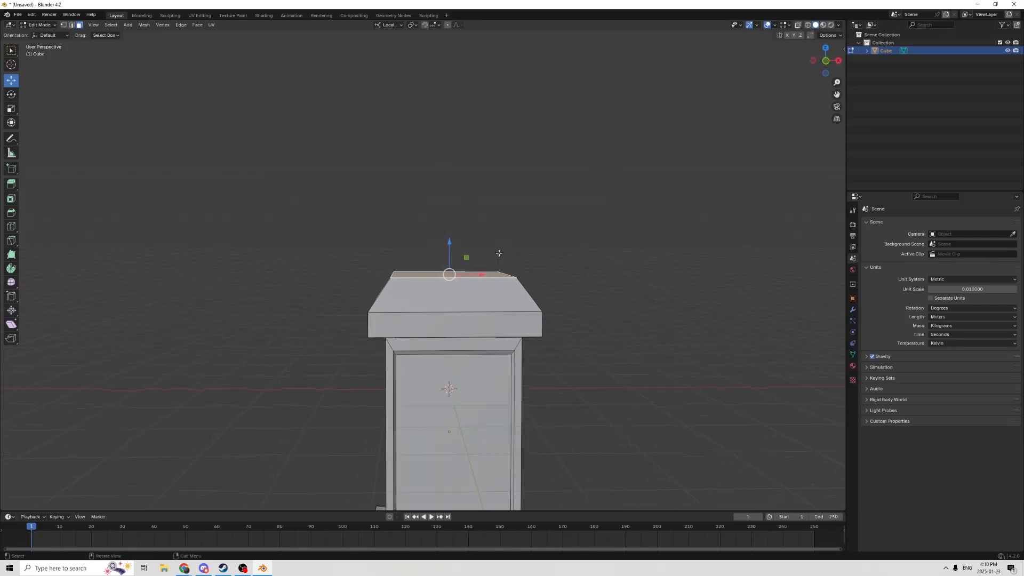
key(ctrl+r)
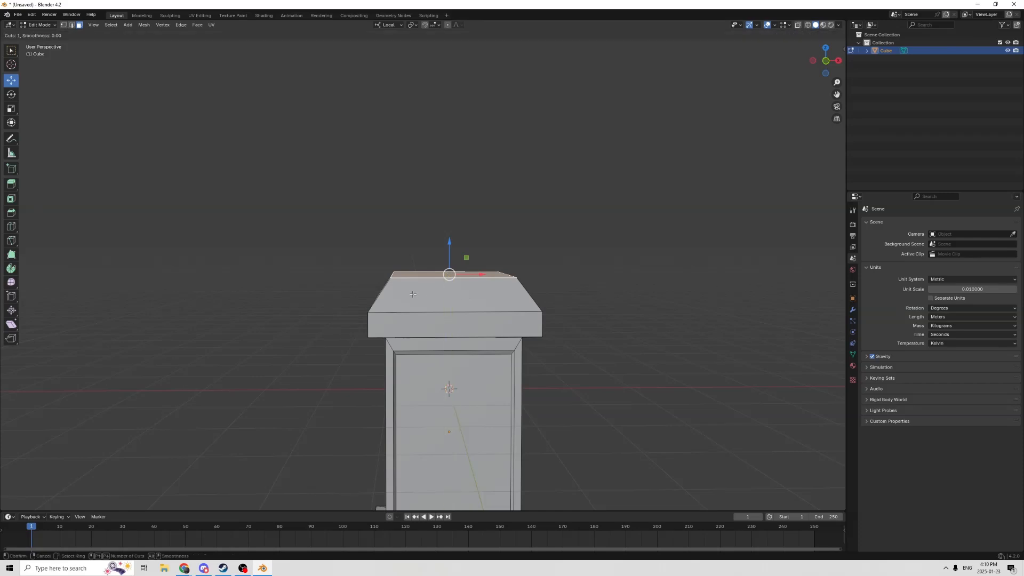
click(390, 293)
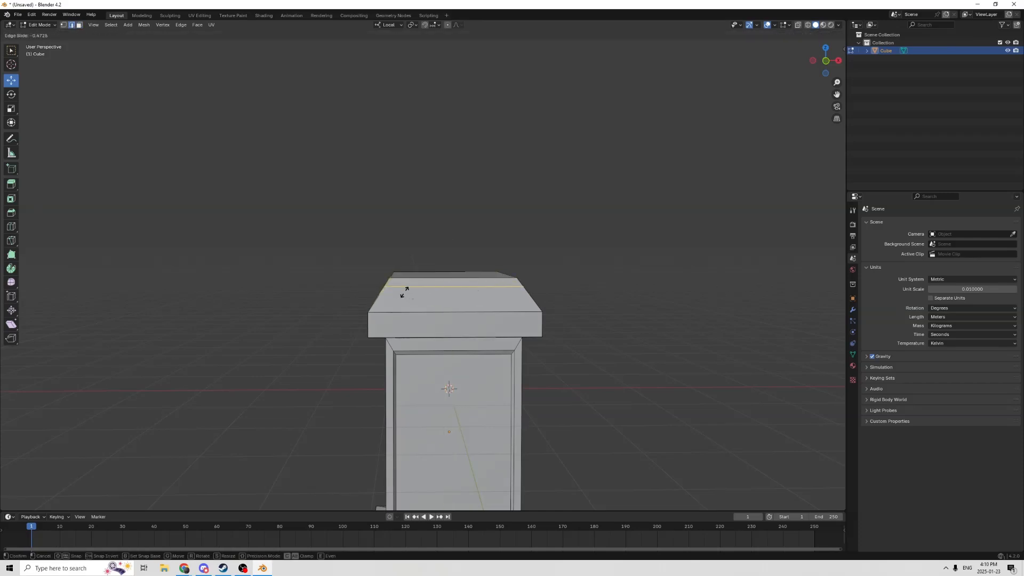
click(401, 300)
key(s)
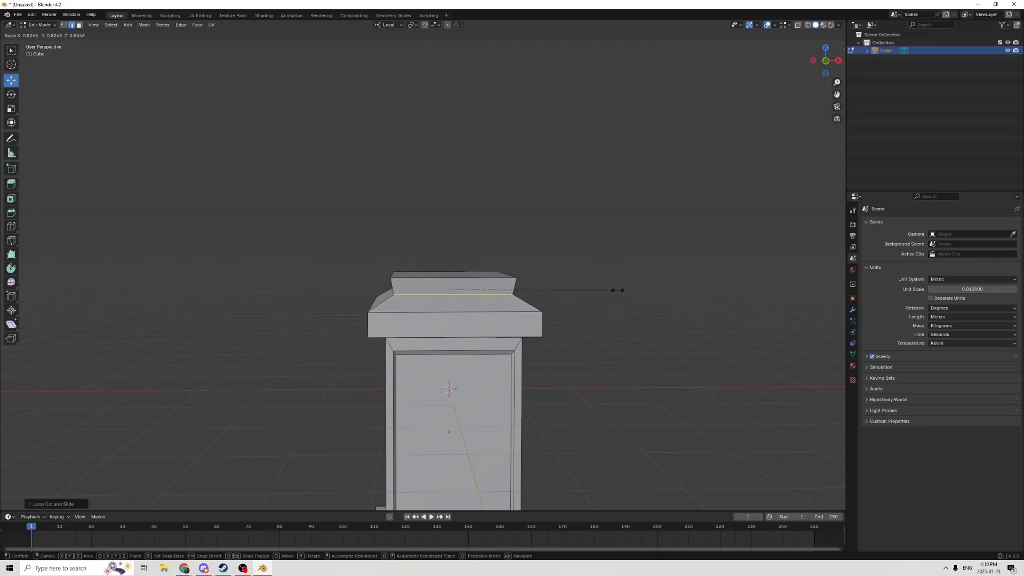
click(616, 290)
middle_drag(559, 259, 539, 281)
Step: Select the cap's top face, scale it slightly inward, and return to Object Mode
click(450, 295)
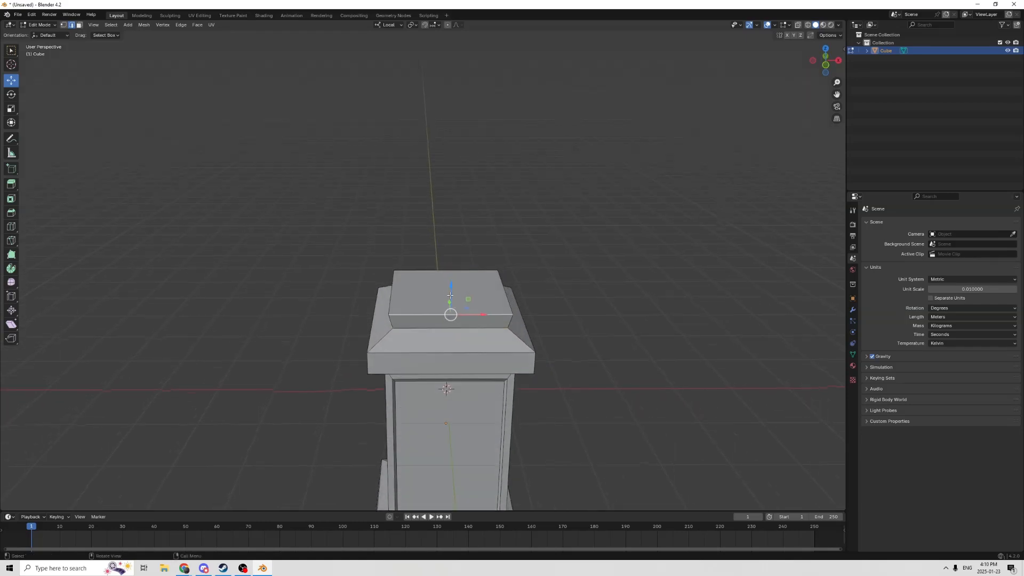
click(485, 307)
key(s)
click(694, 284)
scroll(694, 284, down, 4)
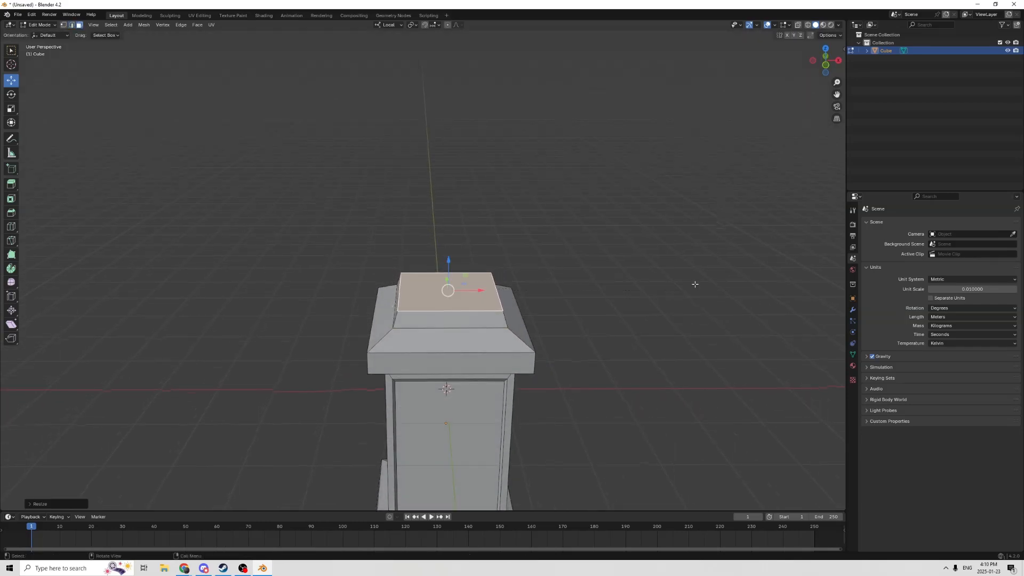
key(Tab)
Step: Add a cylinder mesh in Object Mode and move it up along the Z axis above the pillar's cap
click(722, 320)
middle_drag(722, 320, 652, 266)
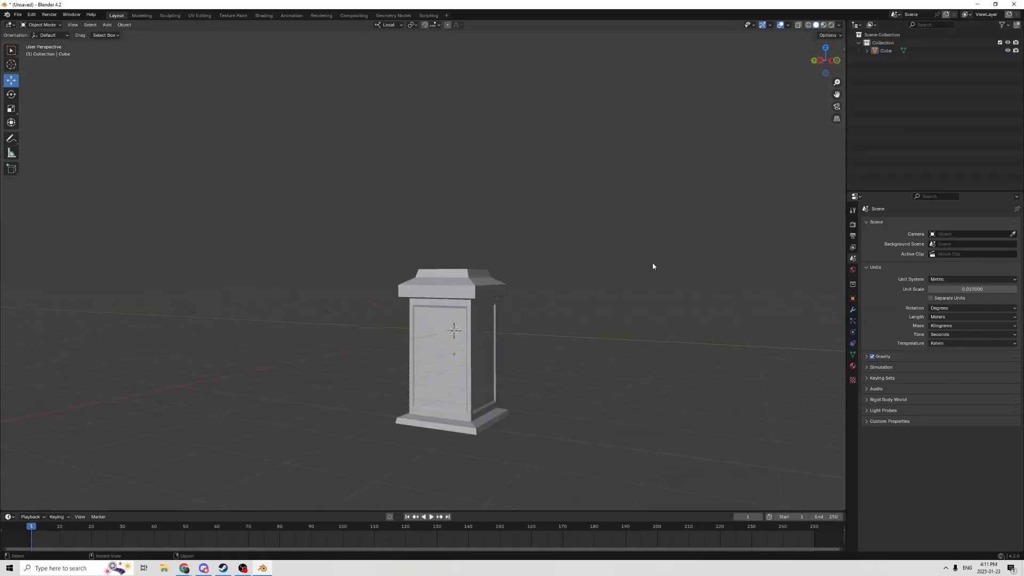
key(shift+a)
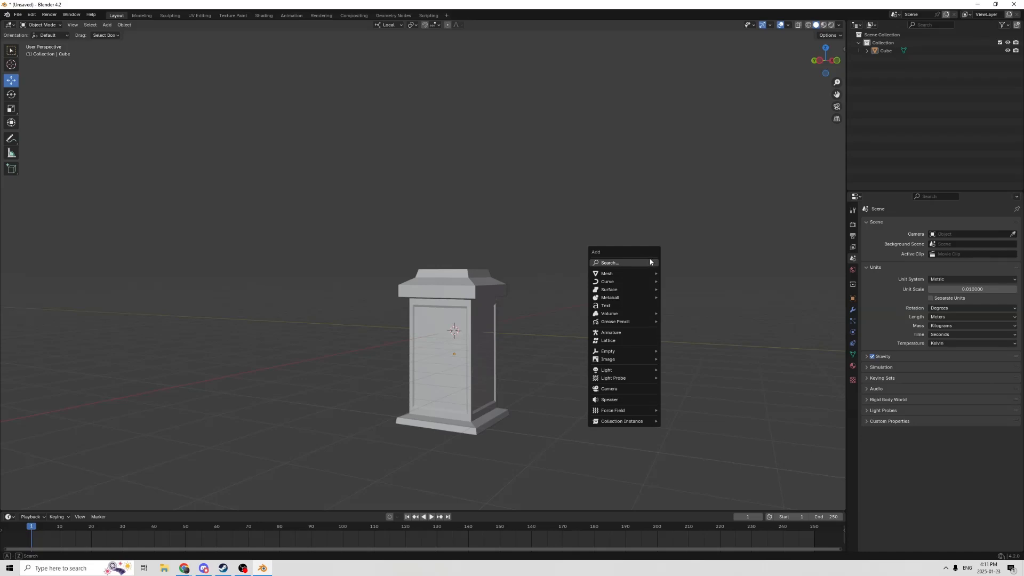
mouse_move(612, 278)
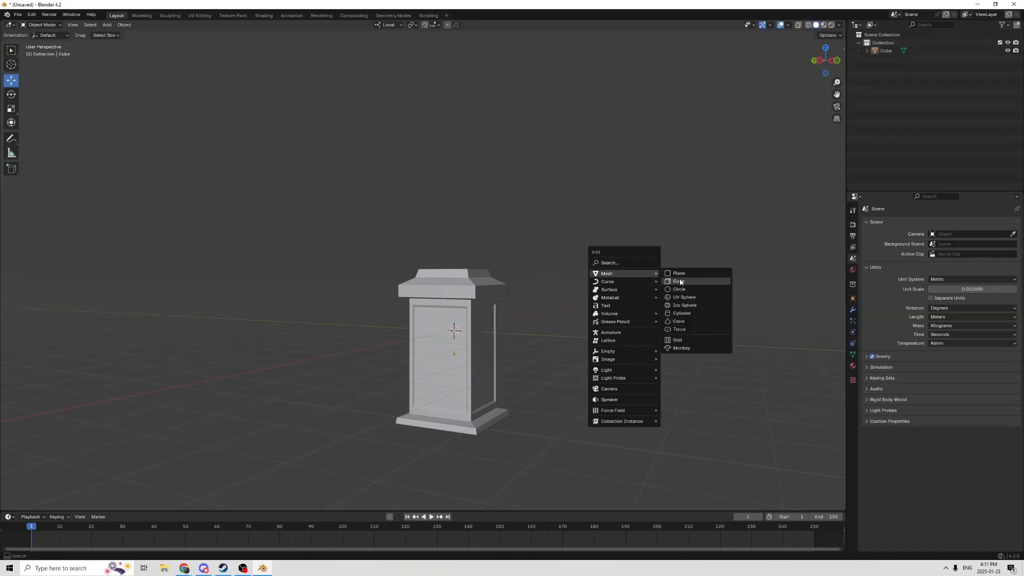
click(682, 313)
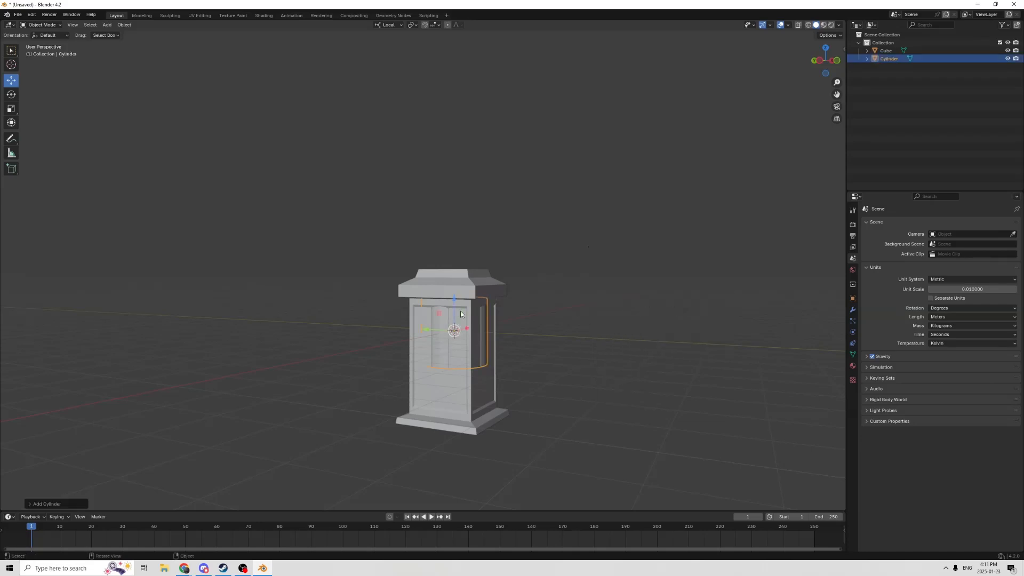
key(g)
key(z)
click(455, 199)
Step: Scale the cylinder down uniformly to 0.155 and lower it along the Z axis onto the cap's top face
key(s)
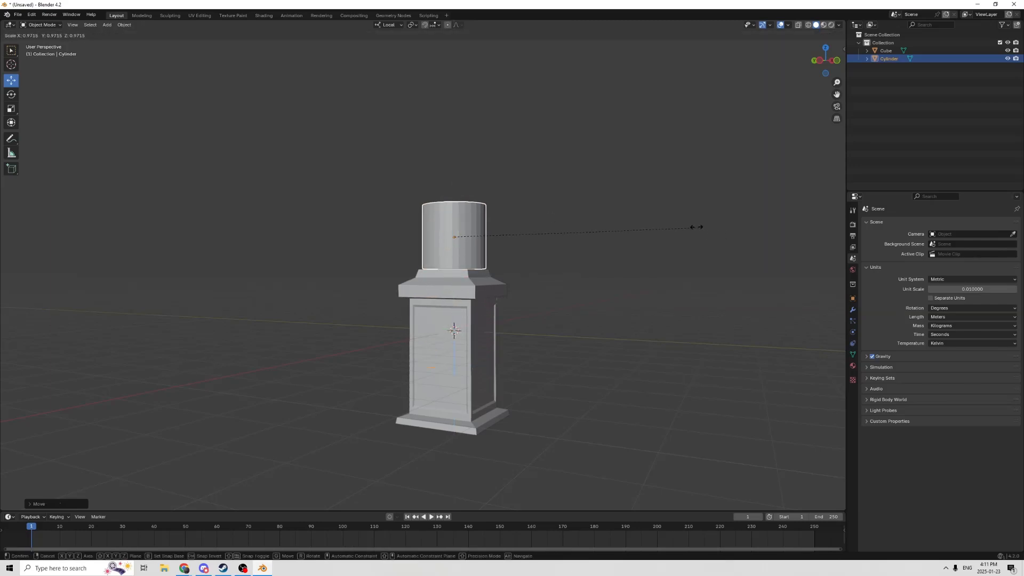
click(501, 206)
scroll(490, 238, up, 4)
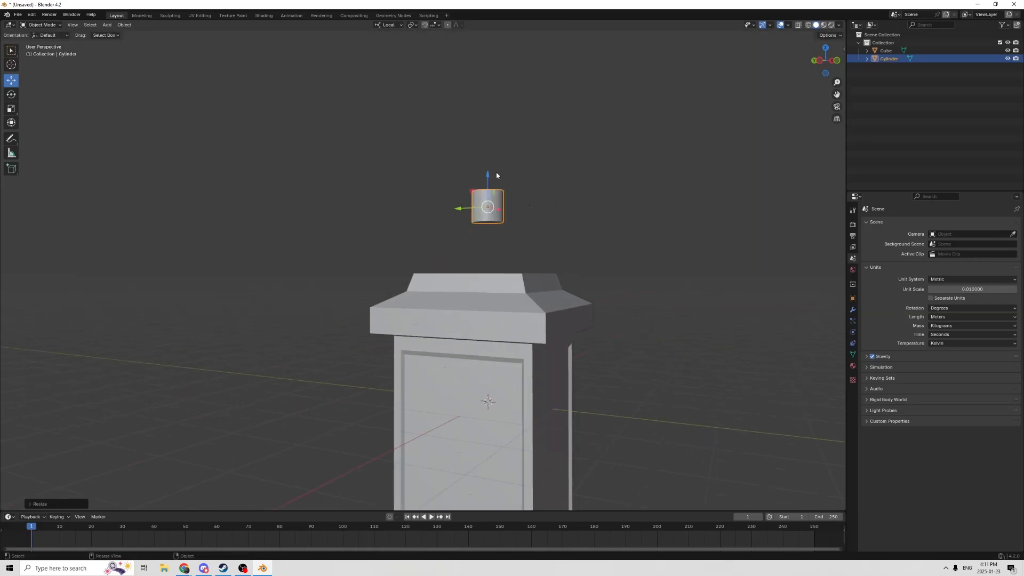
key(g)
key(z)
click(499, 223)
middle_drag(499, 223, 251, 166)
key(s)
click(546, 233)
Step: Duplicate the small cylinder and move the copy straight up along the Z axis, leaving a gap above the original
click(12, 109)
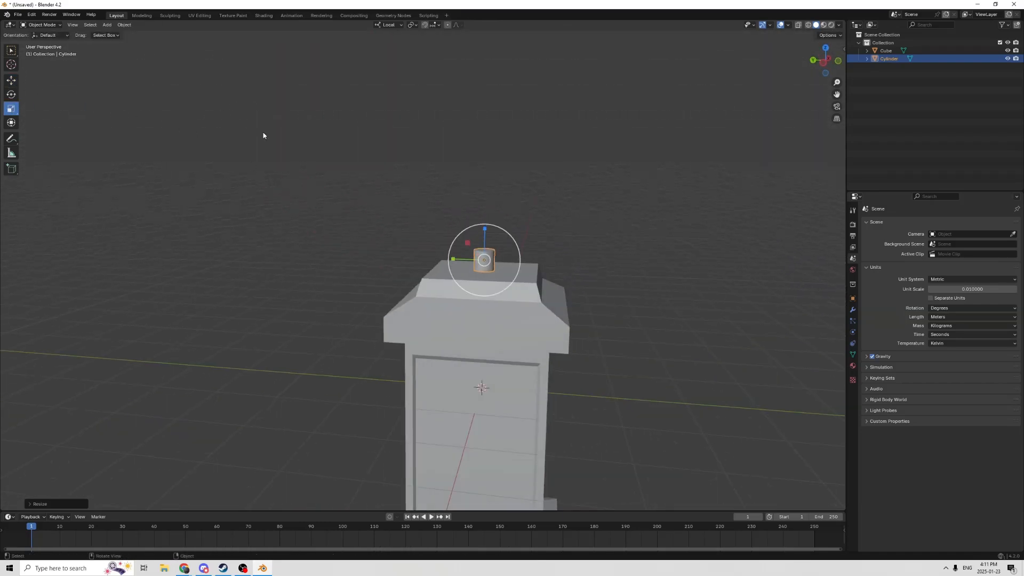
middle_drag(410, 188, 141, 91)
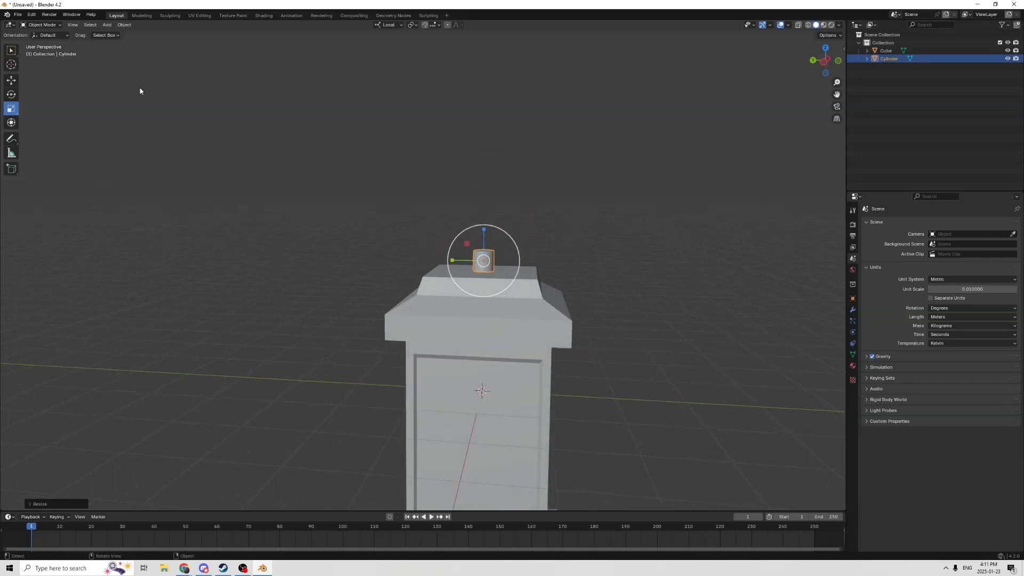
click(12, 80)
middle_drag(402, 137, 459, 172)
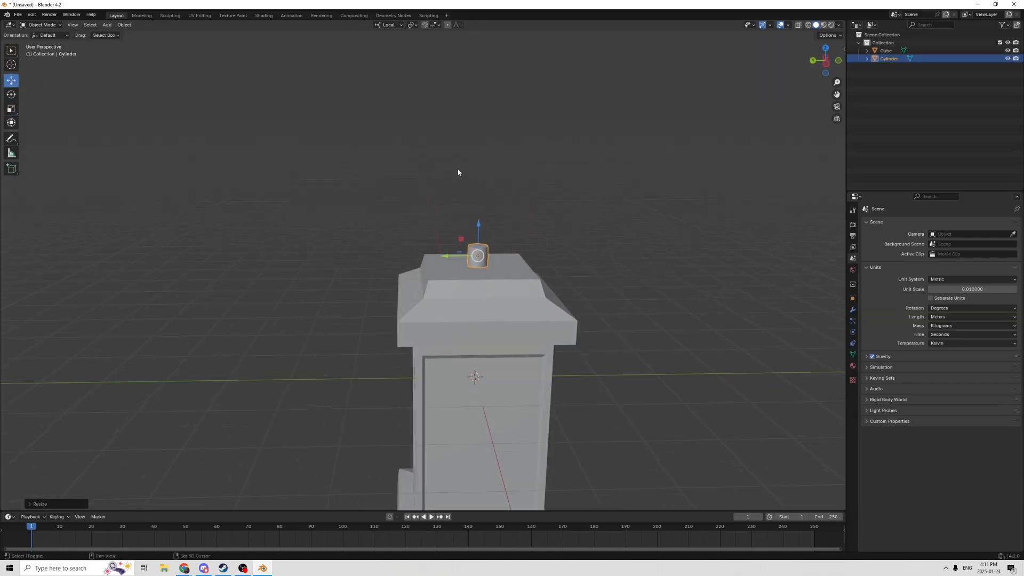
key(shift+d)
drag(470, 229, 474, 168)
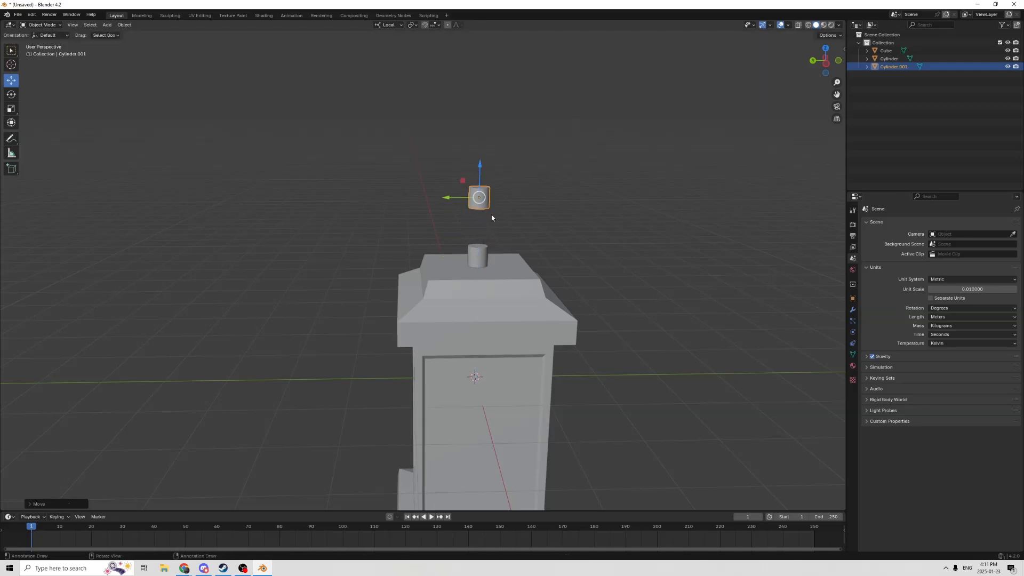
Step: Stretch the lower cylinder along its local Z axis by about 2.5
click(486, 256)
click(11, 108)
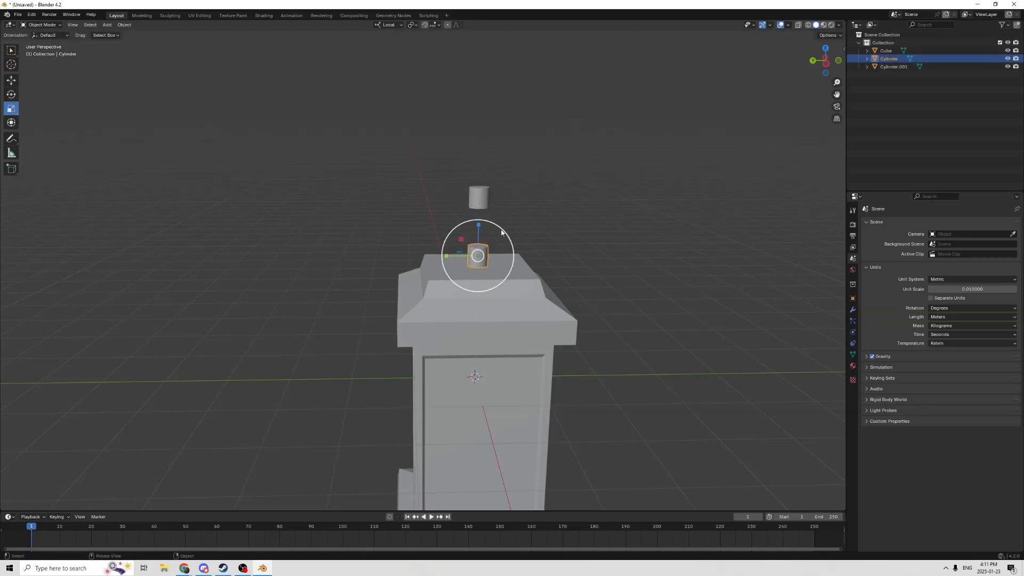
drag(477, 227, 479, 220)
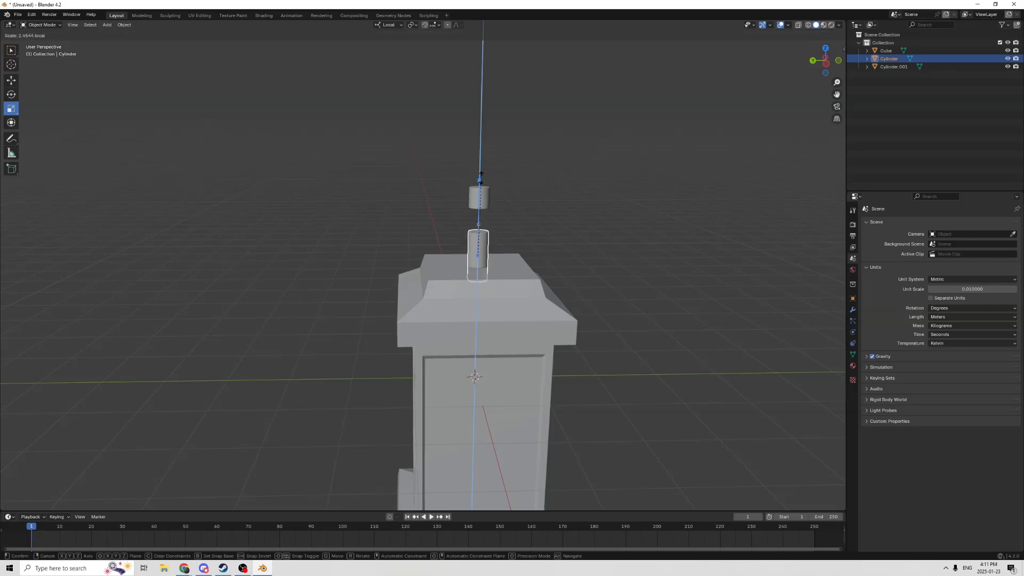
drag(481, 175, 481, 175)
middle_drag(574, 208, 555, 217)
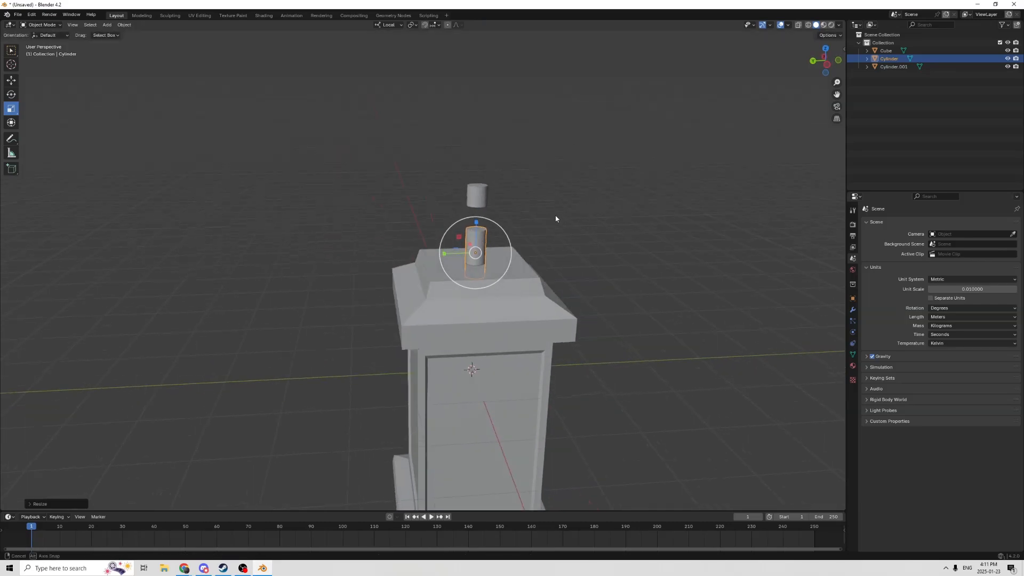
Step: Select the pillar, scale its cap's top face slightly inward in Edit Mode, and return to Object Mode
click(503, 272)
middle_drag(517, 264, 656, 251)
key(Tab)
key(s)
click(652, 247)
key(Tab)
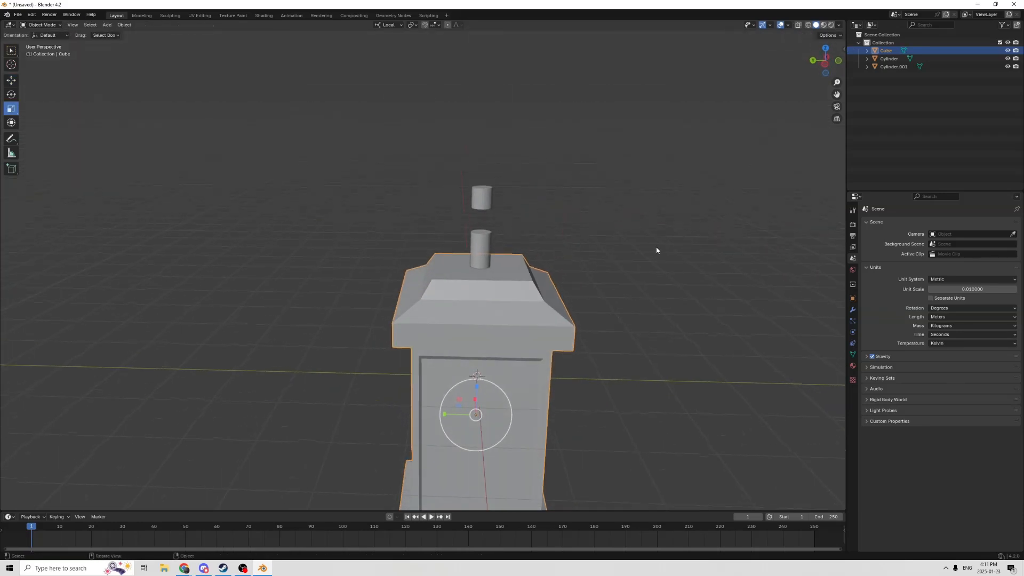
click(588, 237)
click(487, 251)
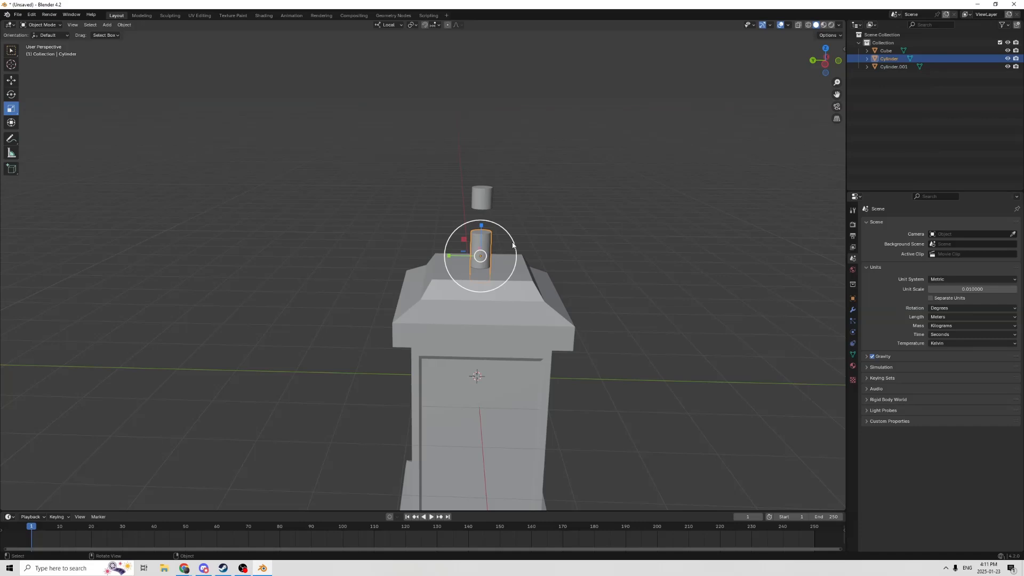
middle_drag(492, 251, 606, 247)
key(Tab)
middle_drag(443, 291, 472, 337)
key(Tab)
Step: Select the upper outer edges around the pillar's cap in edge select mode and lower them along the Z axis to thin the rim
click(447, 333)
key(Tab)
click(385, 326)
click(507, 339)
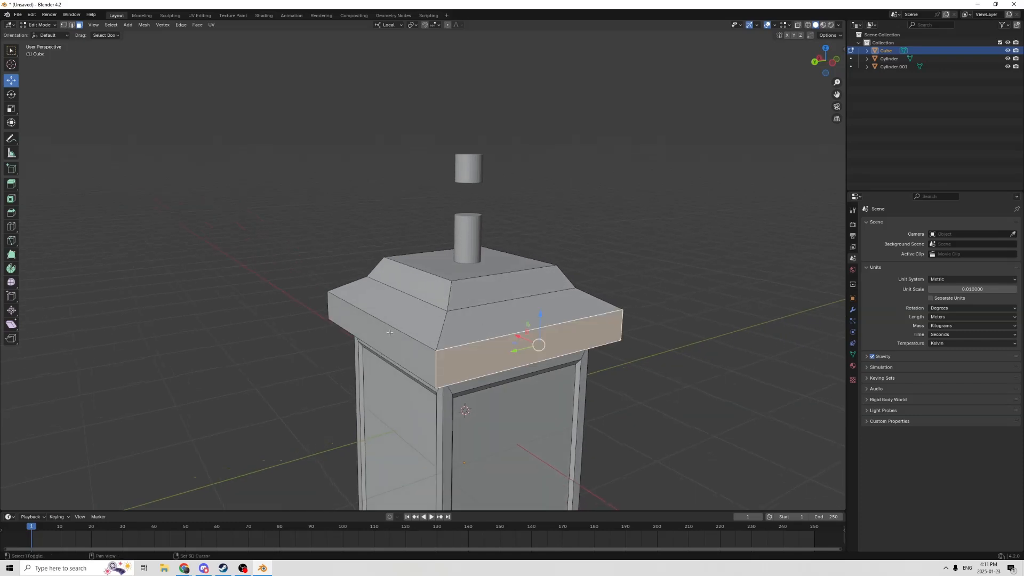
click(71, 25)
click(448, 342)
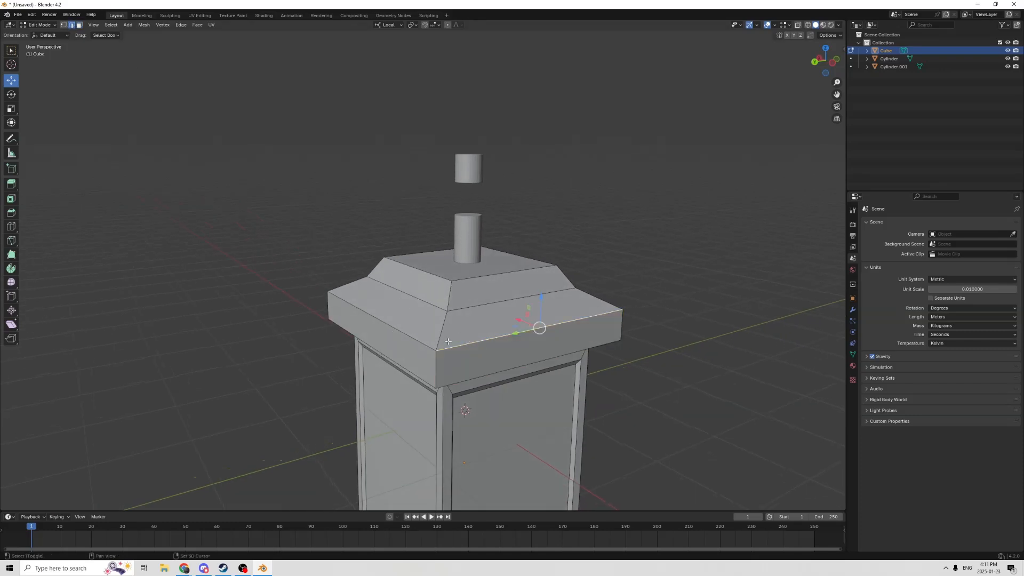
shift+click(406, 338)
middle_drag(406, 338, 495, 338)
shift+click(263, 320)
middle_drag(261, 319, 275, 341)
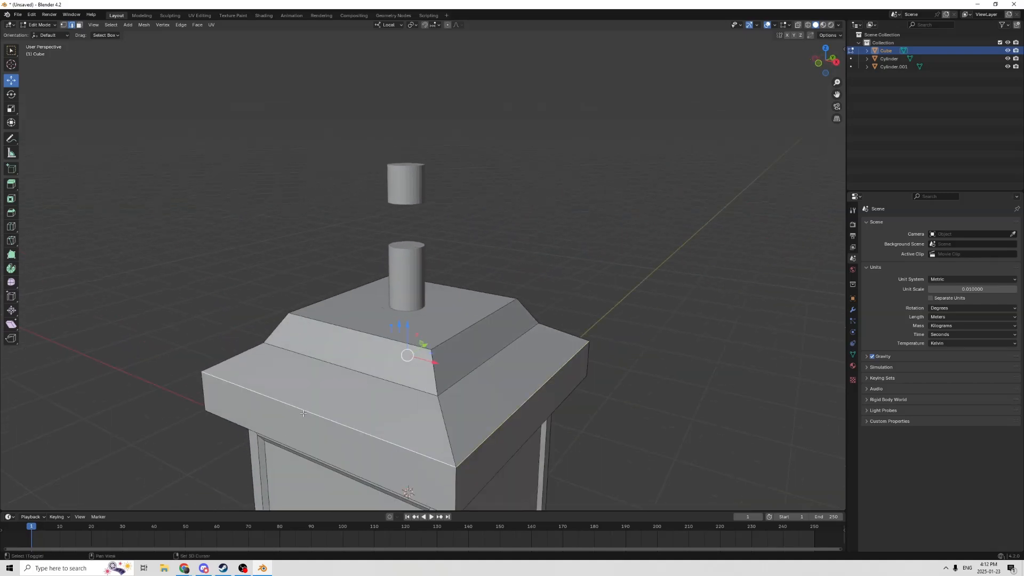
middle_drag(302, 414, 399, 291)
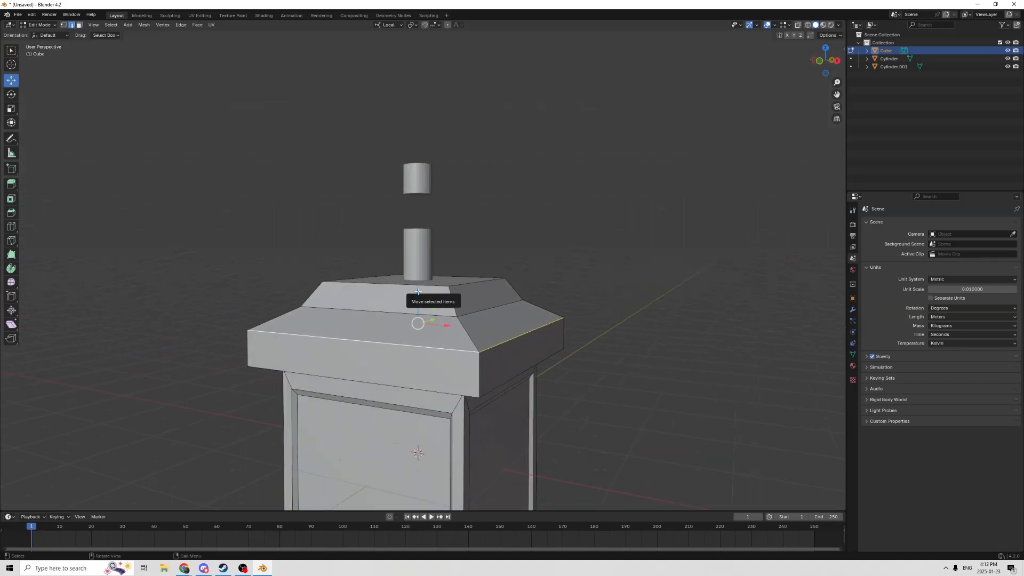
drag(420, 283, 421, 316)
key(Tab)
Step: Select the lower cylinder and scale it down uniformly into a thinner post on the cap
scroll(617, 274, down, 1)
middle_drag(617, 274, 810, 81)
drag(838, 92, 835, 120)
scroll(738, 144, up, 3)
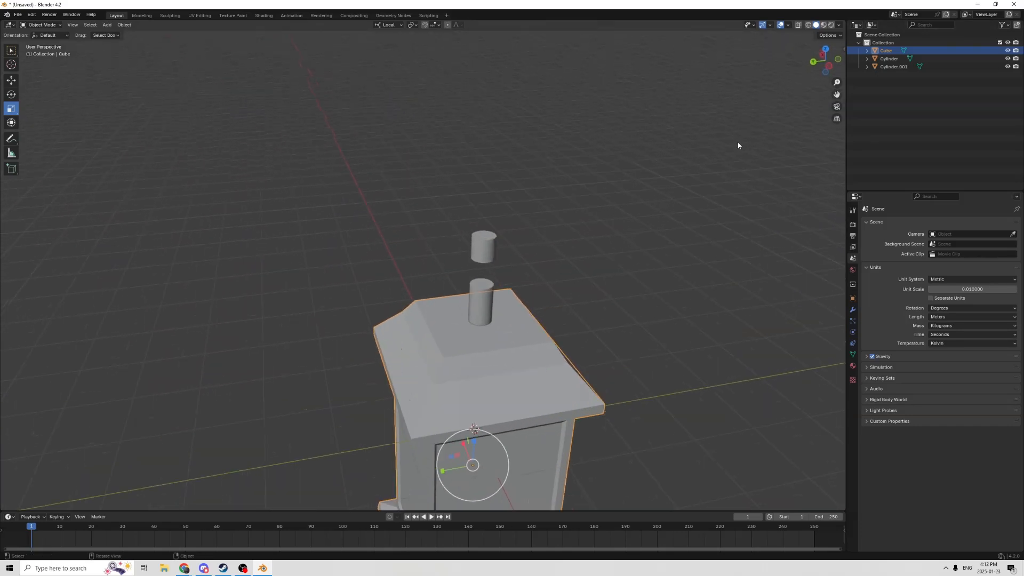
middle_drag(580, 247, 563, 223)
click(481, 319)
middle_drag(482, 314, 526, 297)
key(s)
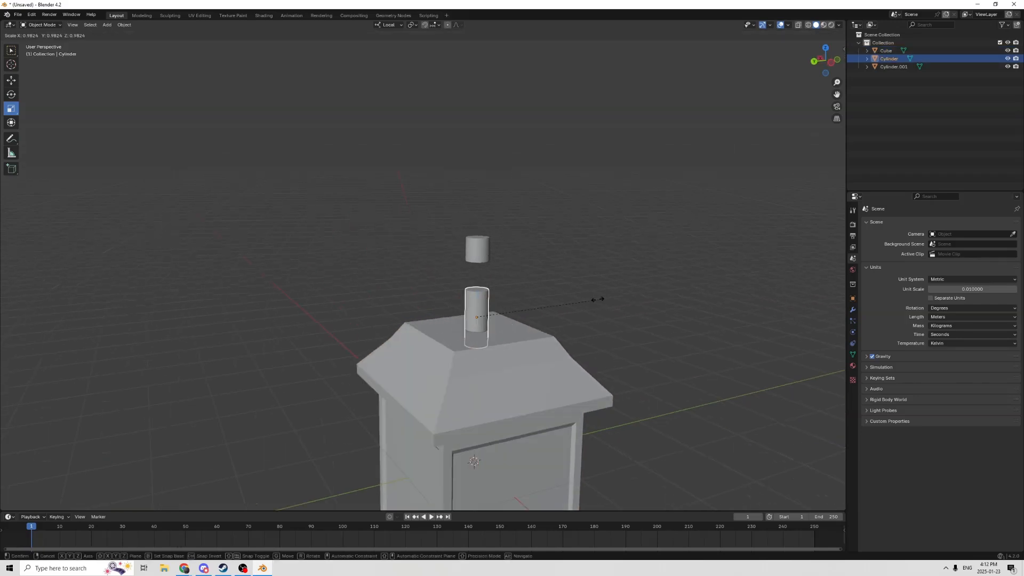
click(565, 298)
drag(466, 287, 534, 288)
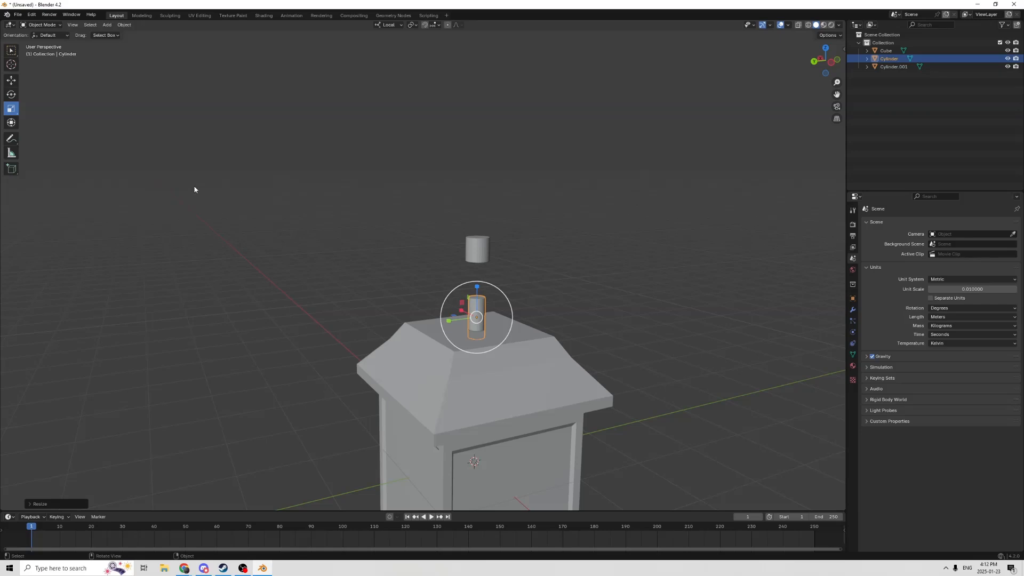
Step: Select the upper cylinder and set its Y rotation to 90° in the object's transform properties
click(11, 80)
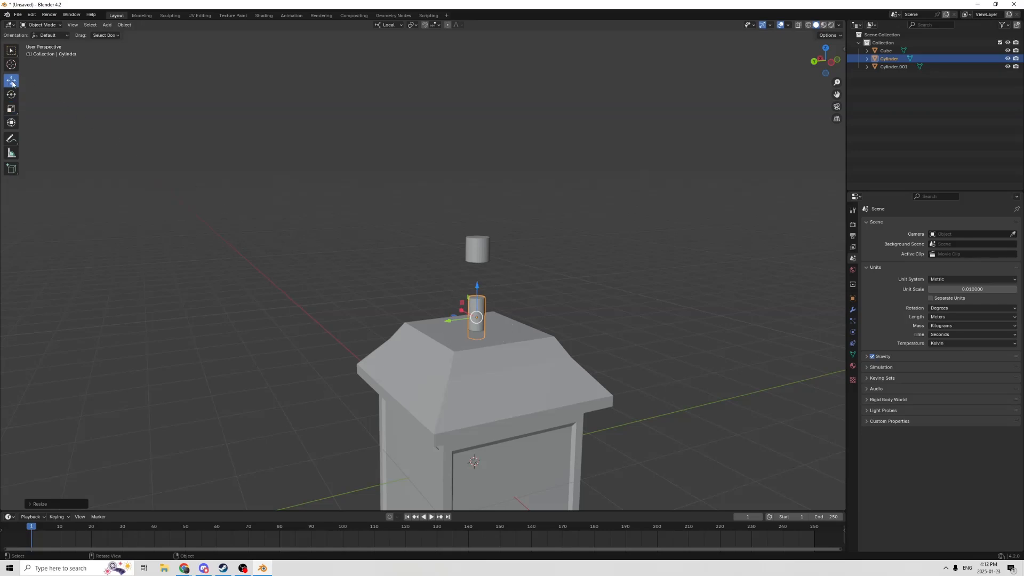
click(480, 246)
middle_drag(480, 247, 517, 248)
middle_drag(574, 299, 872, 309)
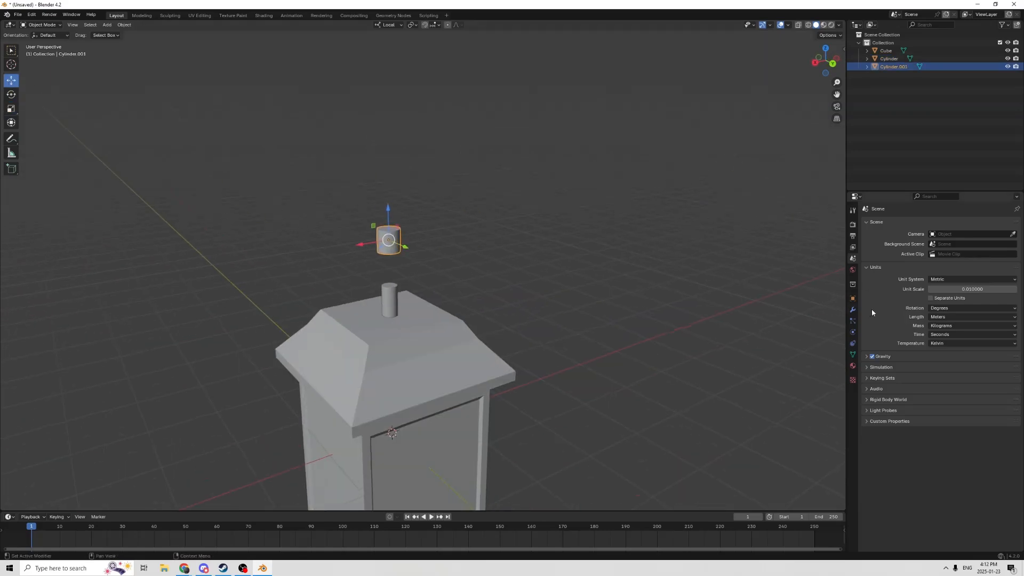
click(853, 300)
middle_drag(710, 264, 888, 258)
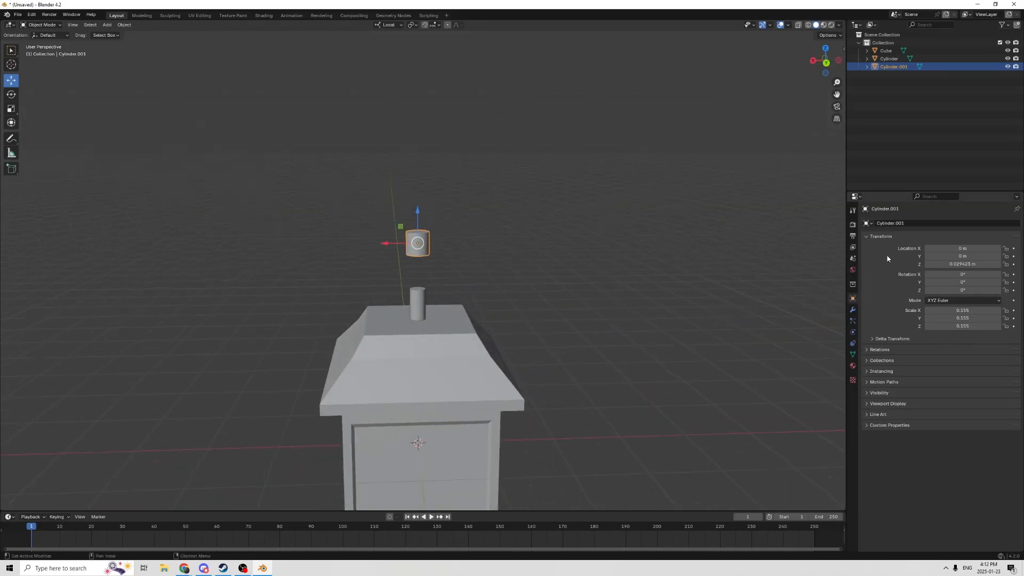
middle_drag(797, 253, 764, 245)
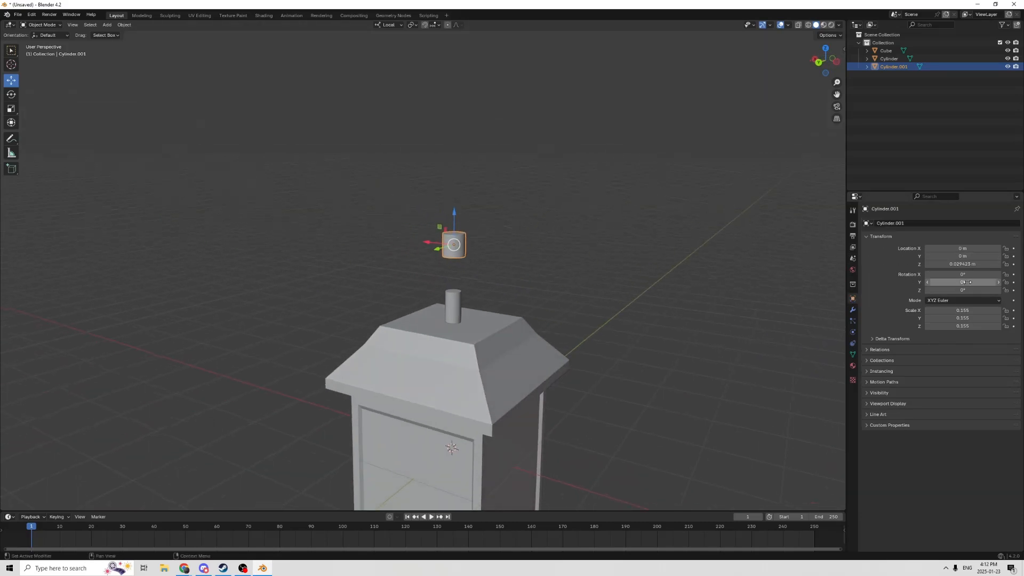
key(Return)
Step: Scale the rotated cylinder up uniformly to 0.311 and move it down onto the top of the post
middle_drag(738, 192, 606, 216)
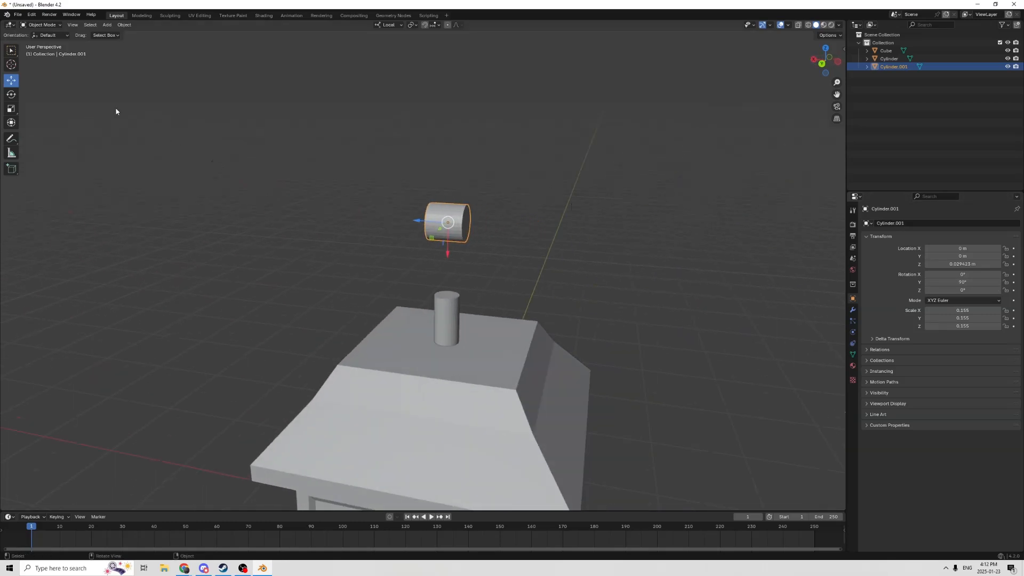
middle_drag(116, 111, 270, 149)
key(s)
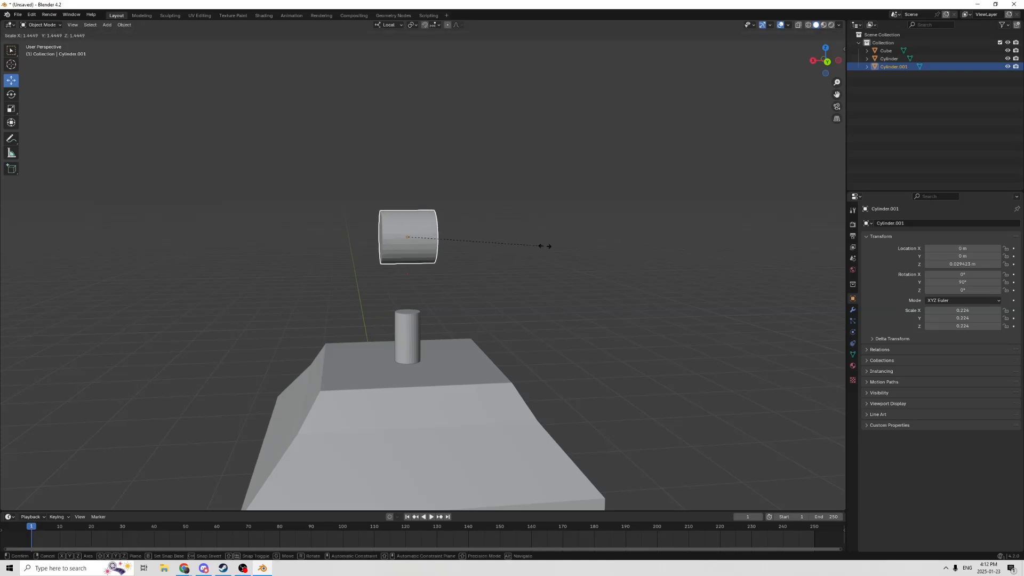
click(597, 249)
drag(407, 270, 409, 322)
middle_drag(425, 308, 336, 302)
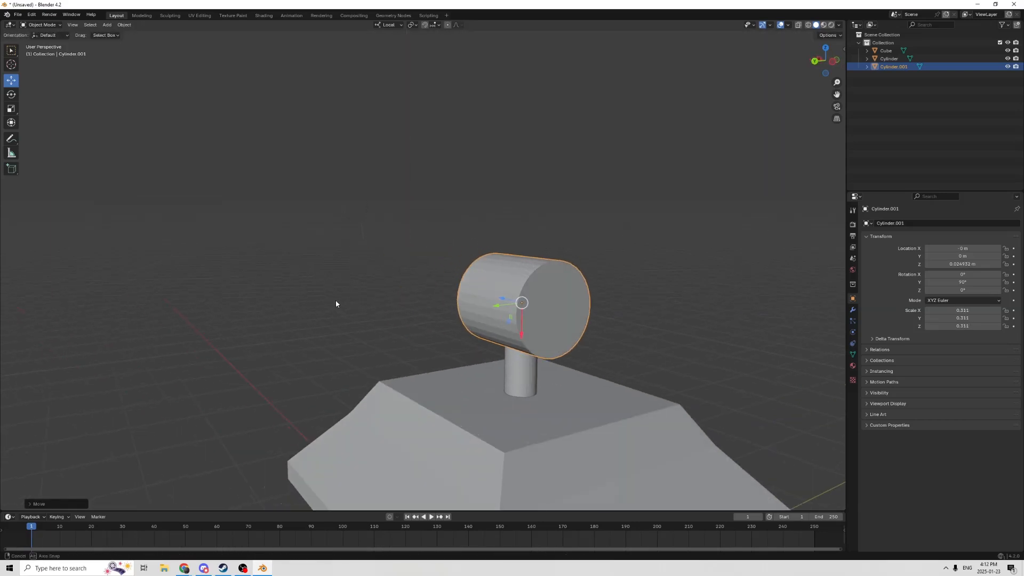
Step: Flatten the horizontal cylinder along its local Z axis to about half its length, forming a thick disk
click(11, 108)
middle_drag(160, 123, 297, 174)
drag(386, 274, 406, 269)
middle_drag(409, 245, 510, 250)
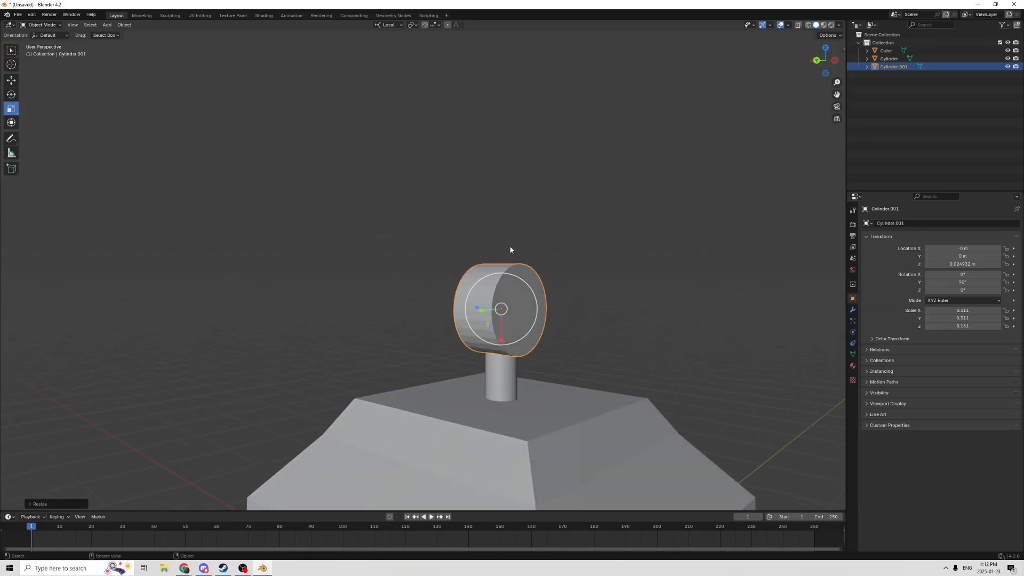
Step: Select both flat end faces of the disk and bevel their rims with 4 segments
click(520, 300)
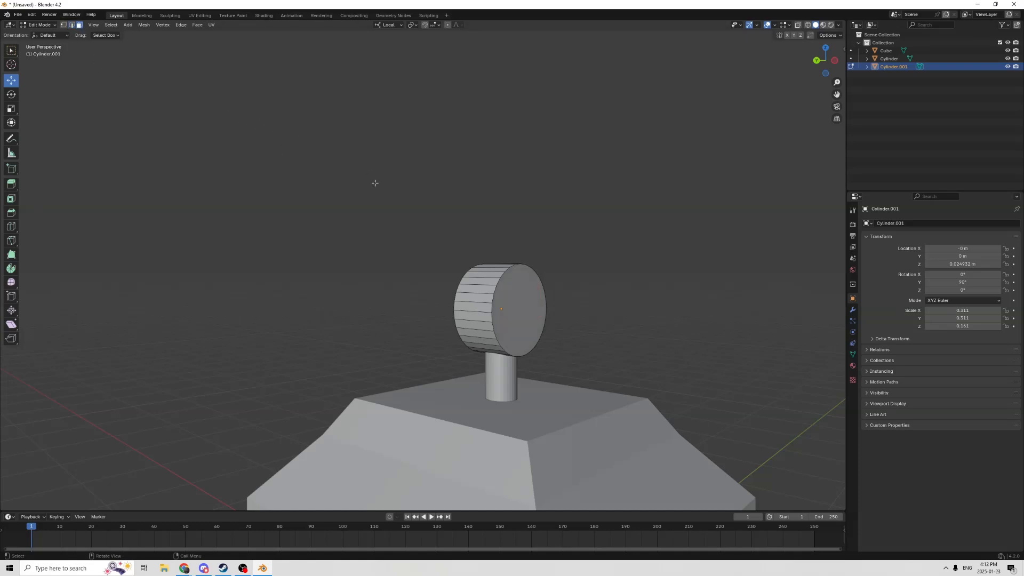
click(524, 313)
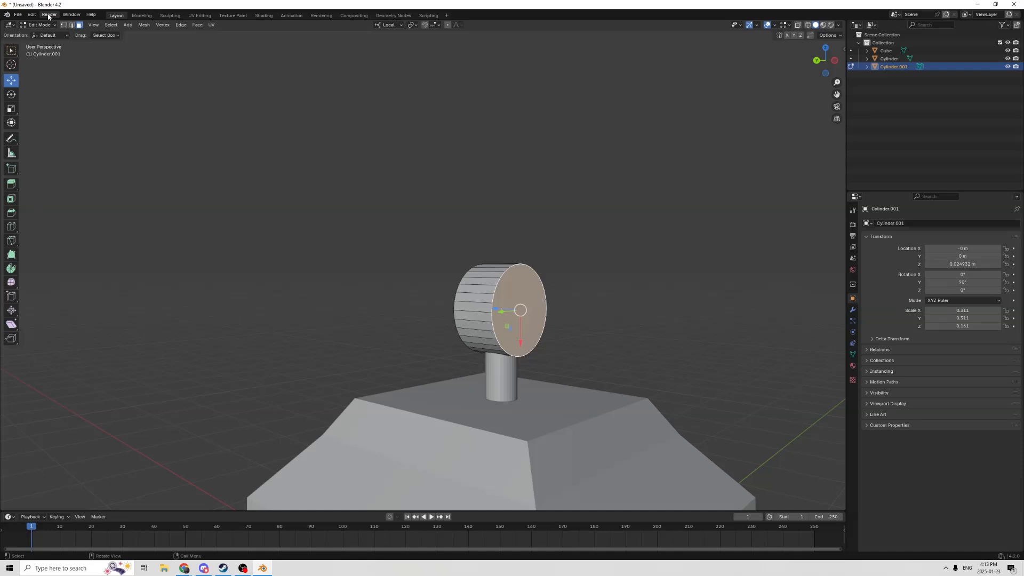
middle_drag(340, 242, 439, 271)
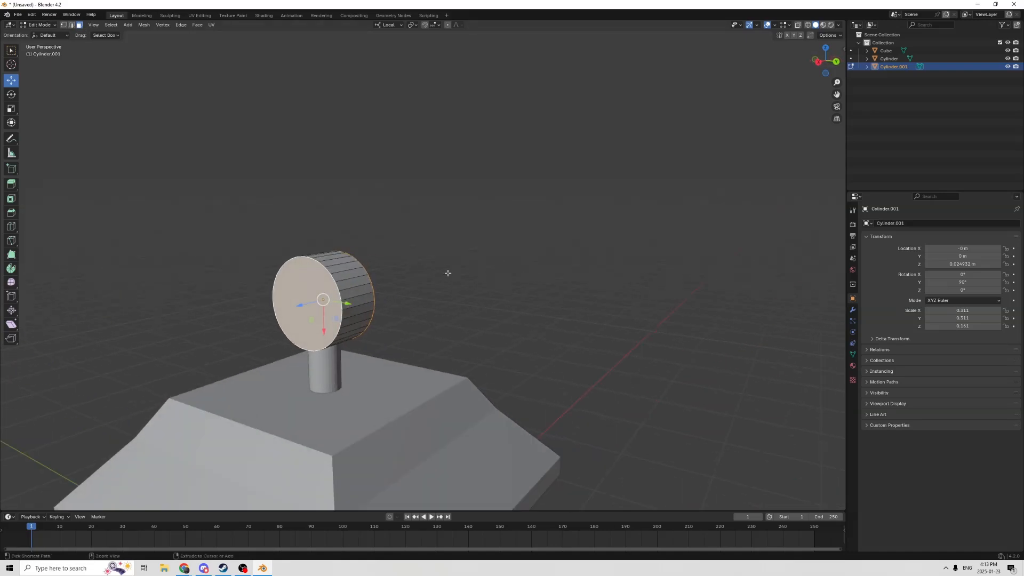
key(ctrl+b)
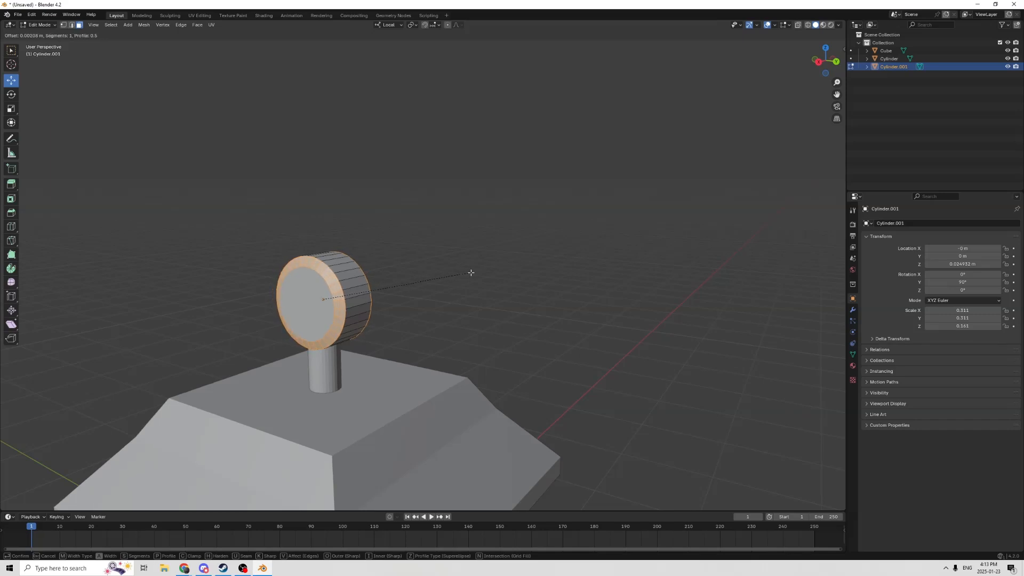
scroll(476, 272, up, 1)
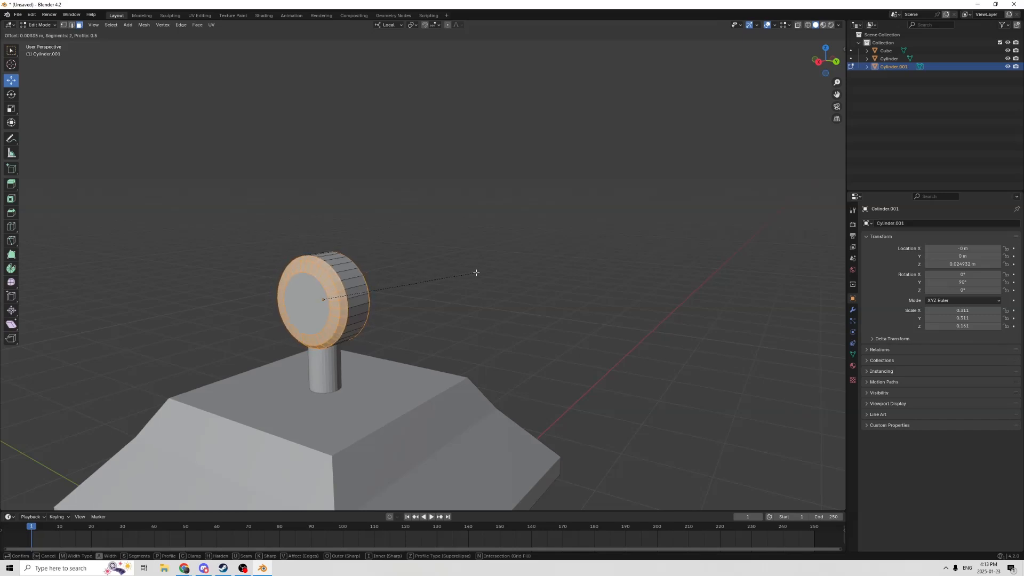
scroll(475, 273, up, 1)
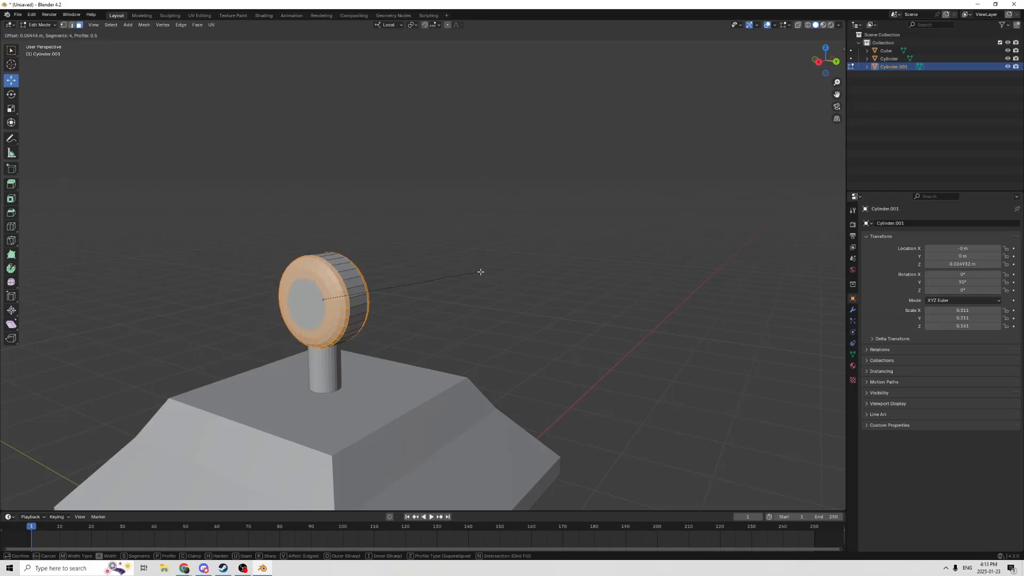
click(481, 272)
Step: Select the two flat end faces of the bevelled disk and scale them very slightly along the local Z axis
click(304, 303)
middle_drag(304, 304, 562, 323)
scroll(331, 281, up, 3)
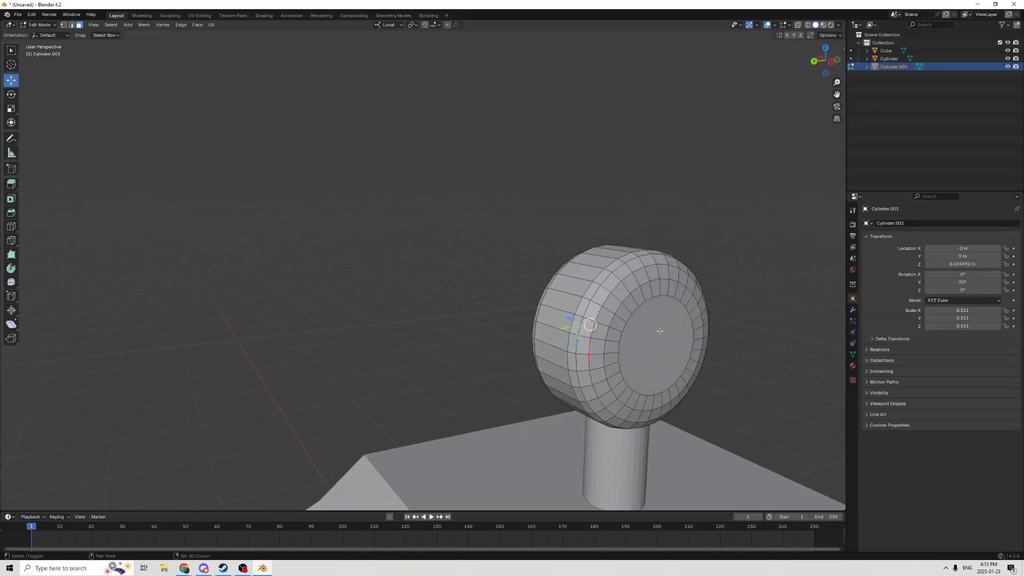
click(659, 331)
middle_drag(659, 331, 516, 281)
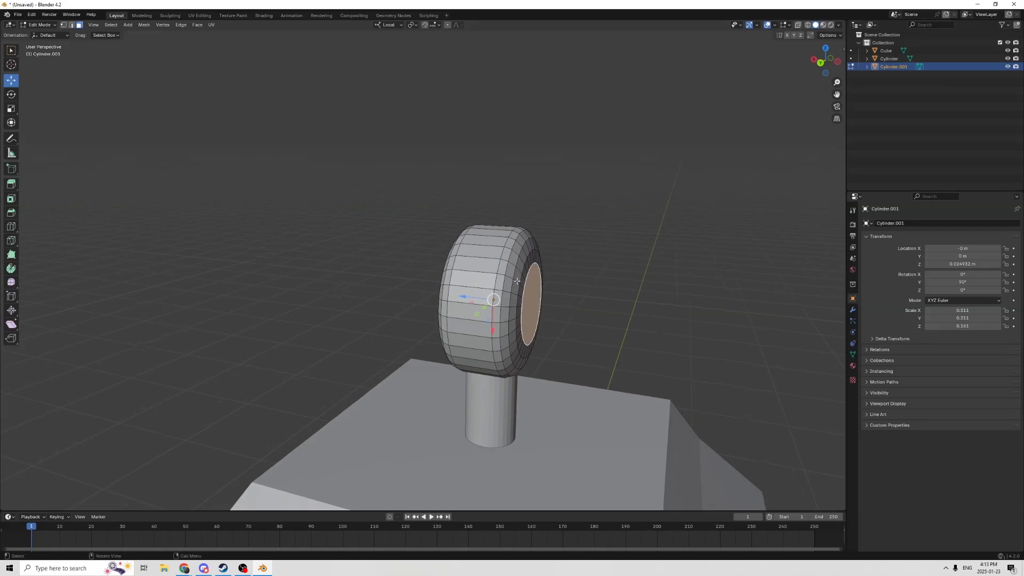
click(10, 110)
middle_drag(169, 151, 284, 239)
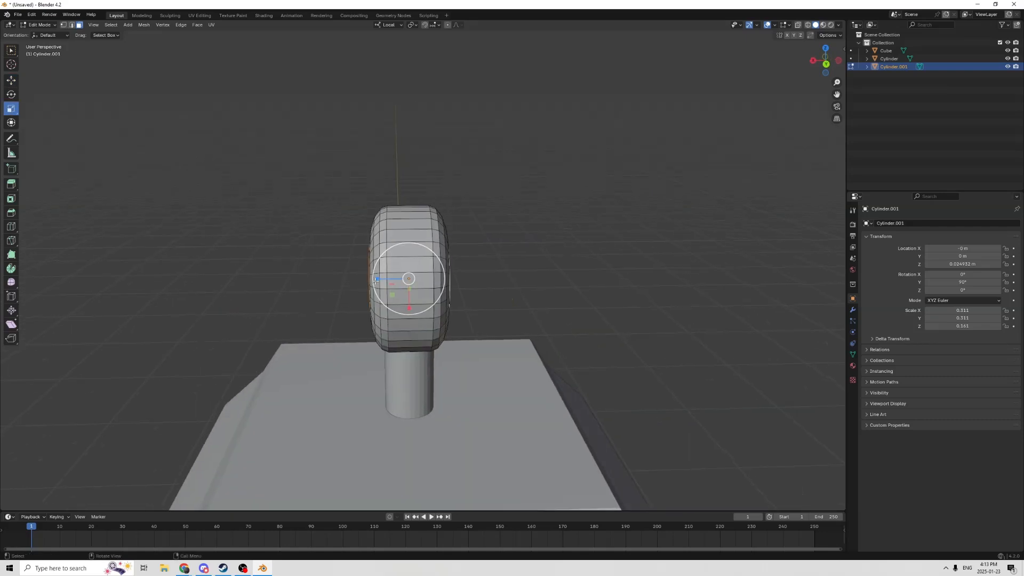
drag(376, 279, 377, 279)
middle_drag(378, 279, 325, 258)
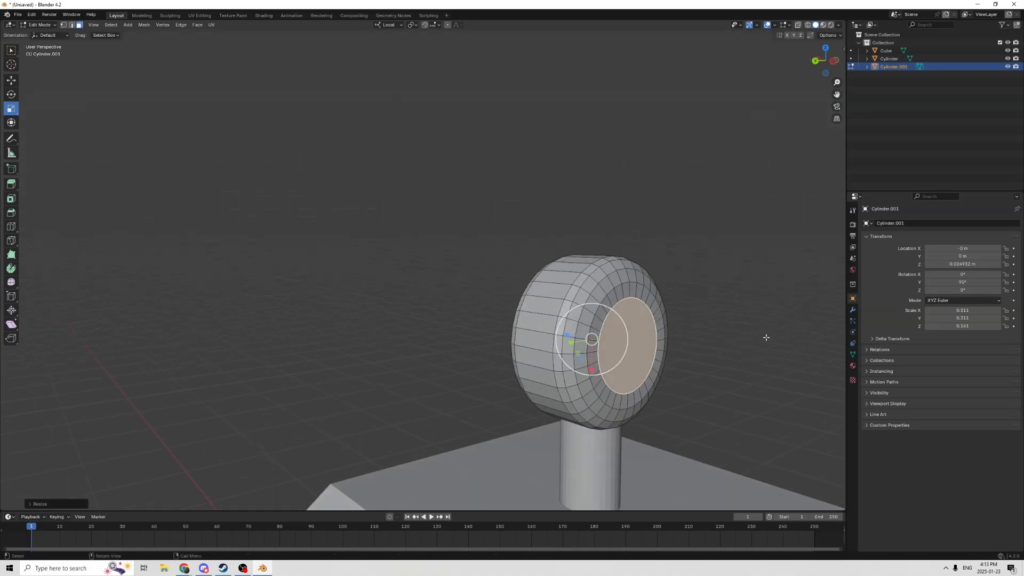
Step: Inset both end faces slightly and scale them toward each other along local Z, forming deep round recesses in both sides of the disk
key(i)
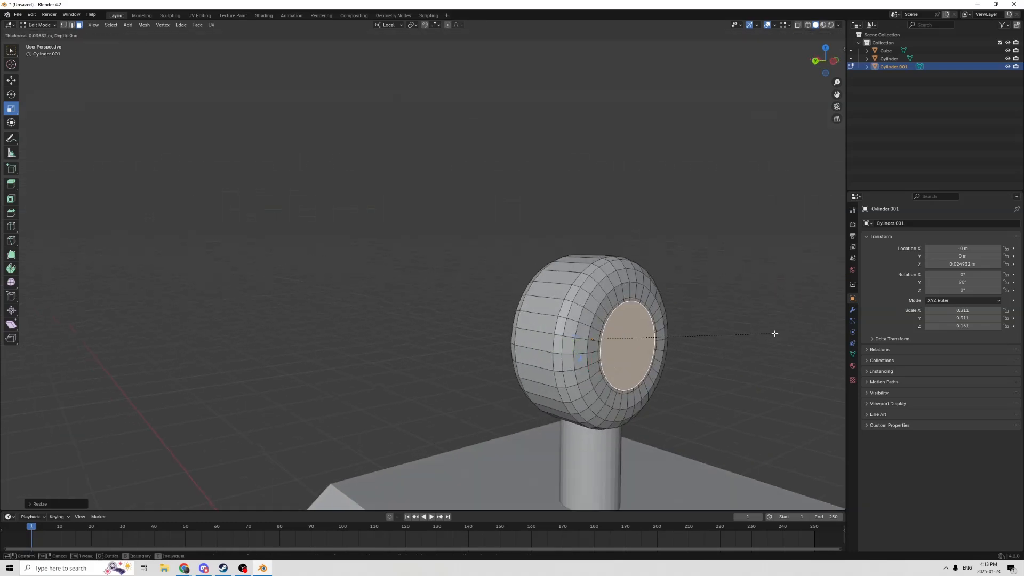
click(773, 334)
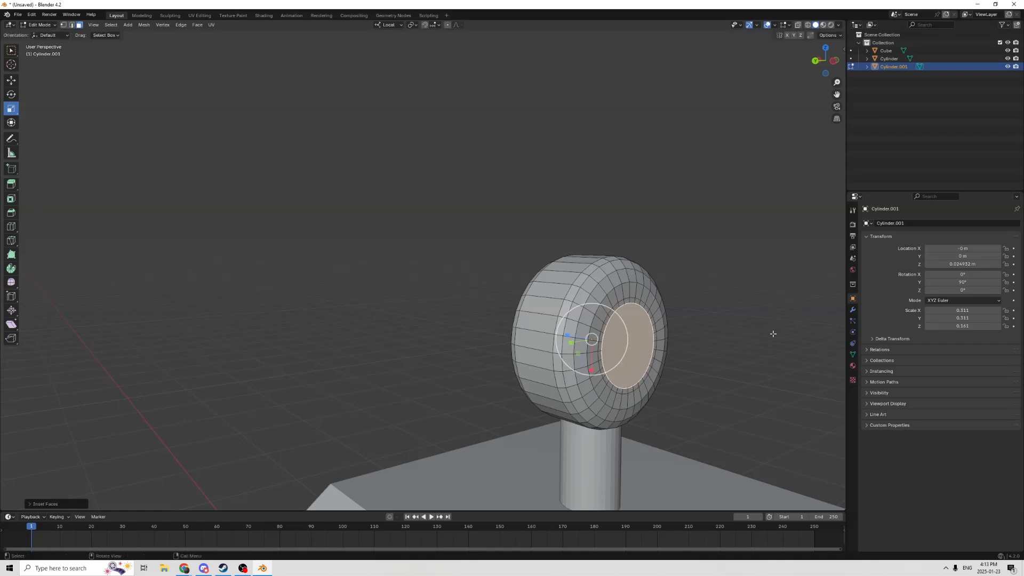
middle_drag(772, 334, 496, 329)
drag(503, 310, 514, 312)
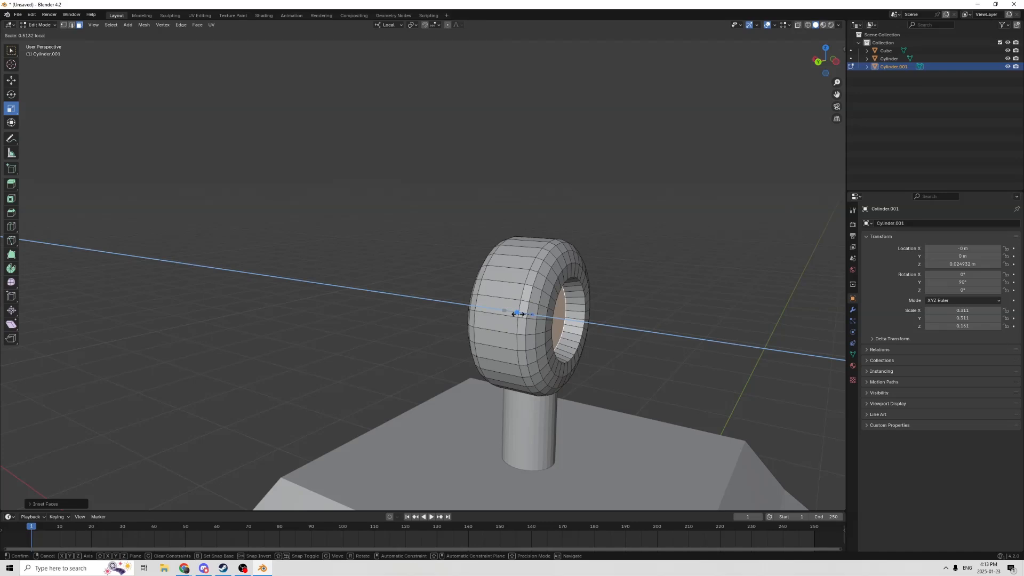
drag(519, 314, 522, 314)
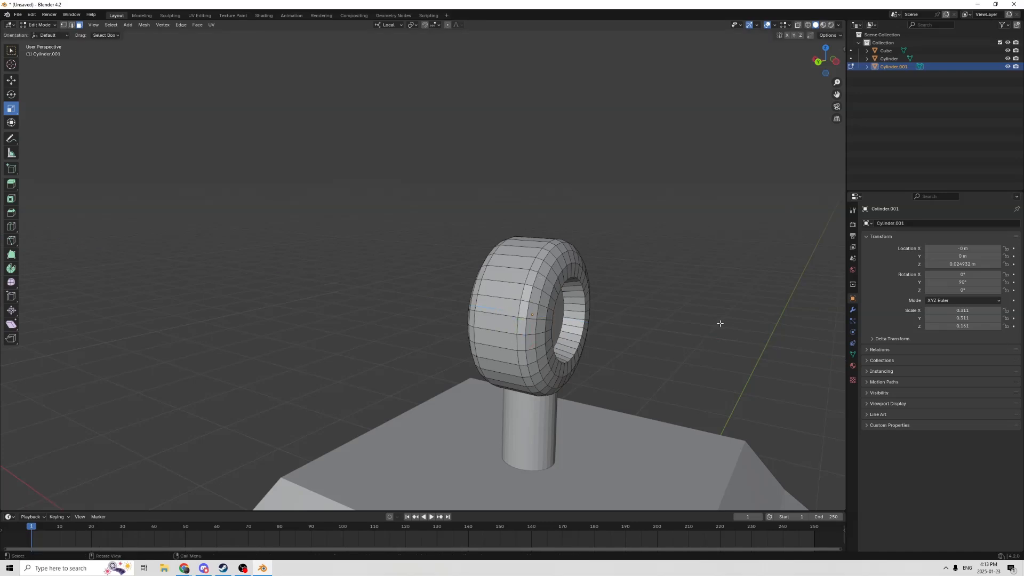
middle_drag(720, 320, 517, 326)
scroll(423, 318, down, 6)
key(Tab)
Step: Add a new cylinder mesh and raise it along the Z axis to sit above the pillar's cap
scroll(456, 336, down, 3)
scroll(482, 337, down, 4)
scroll(506, 327, up, 5)
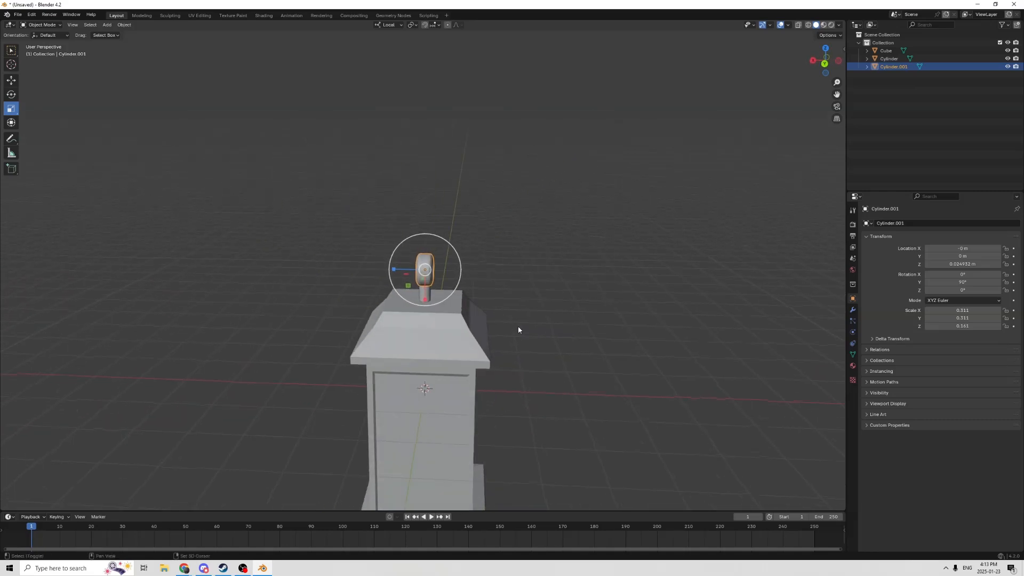
key(shift+a)
mouse_move(489, 327)
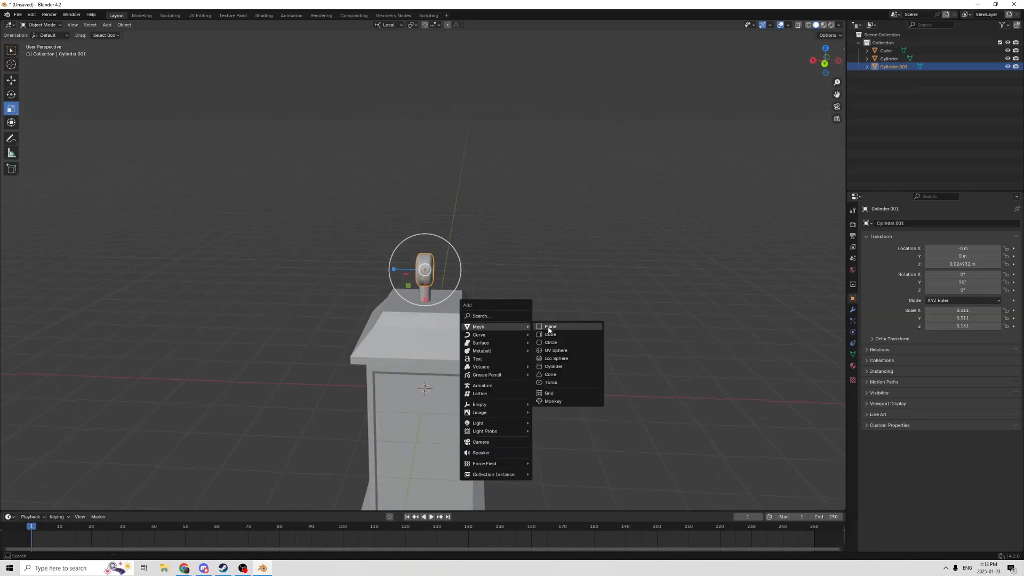
click(550, 367)
scroll(539, 361, down, 3)
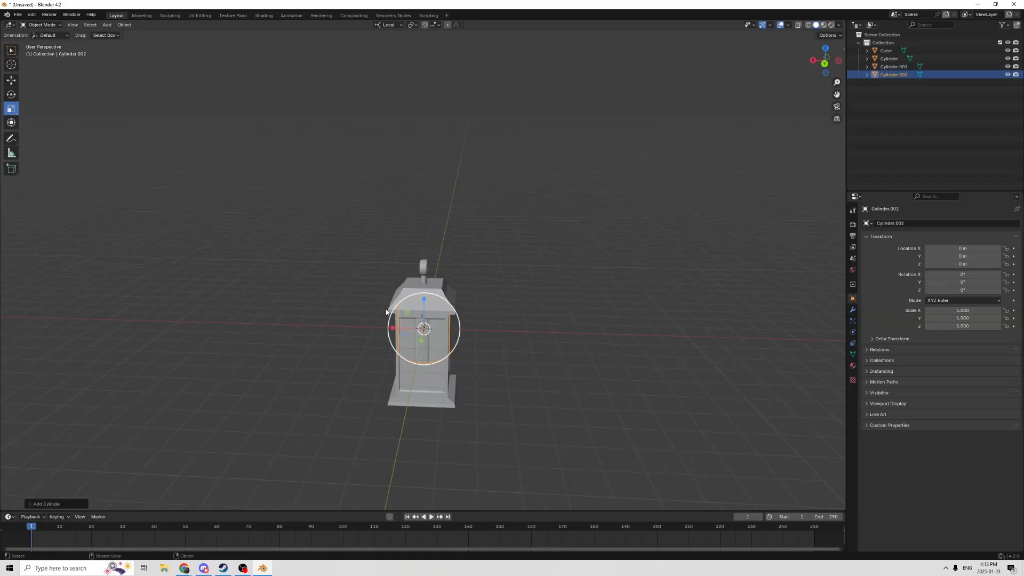
click(10, 83)
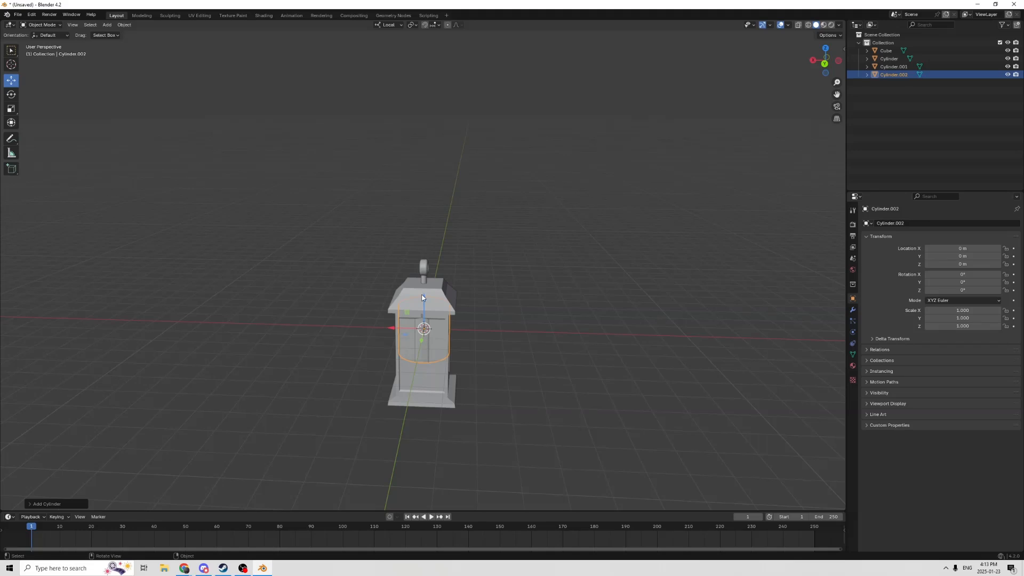
drag(422, 297, 423, 226)
Step: Set the new cylinder's Y rotation to 90° in the object's transform properties
click(974, 289)
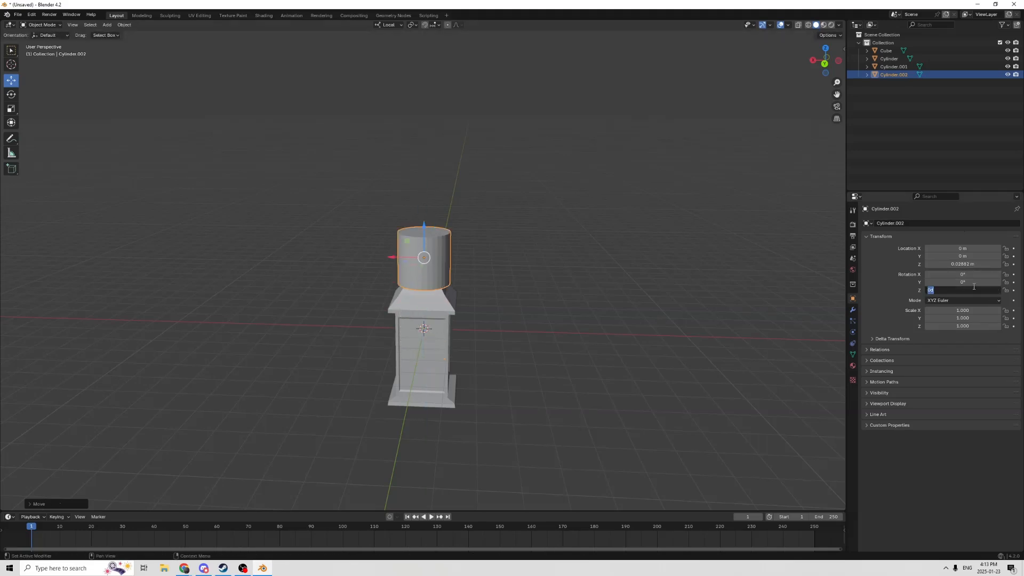
key(Return)
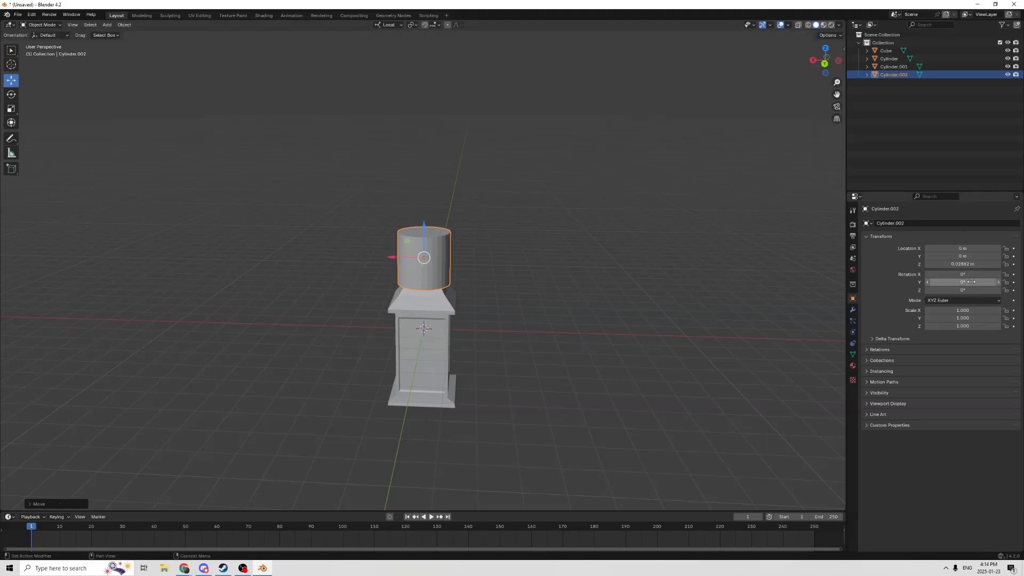
click(971, 282)
key(Return)
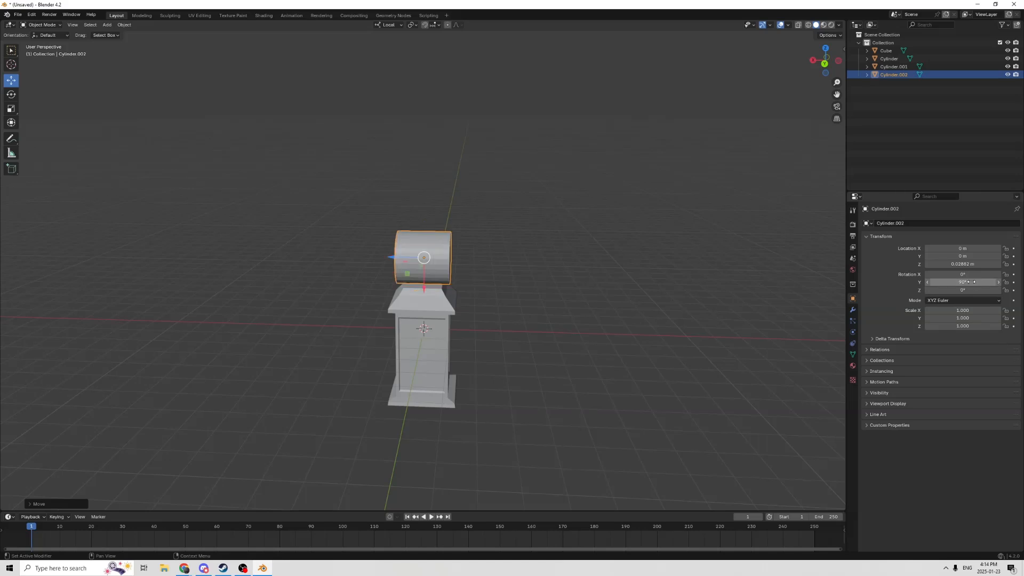
Step: Scale the rotated cylinder down uniformly to 0.295
scroll(463, 232, up, 5)
middle_drag(466, 234, 599, 215)
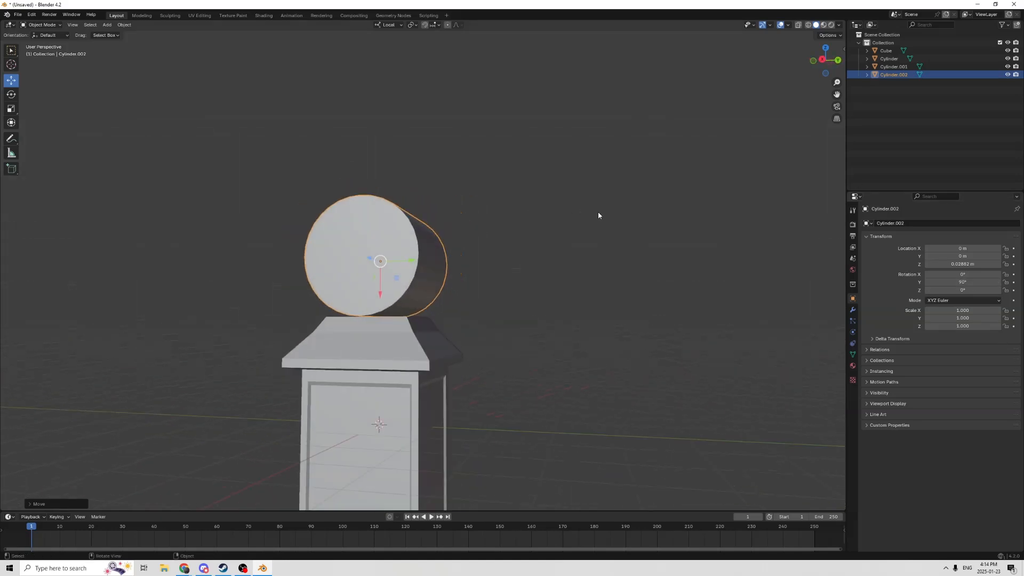
key(s)
click(496, 233)
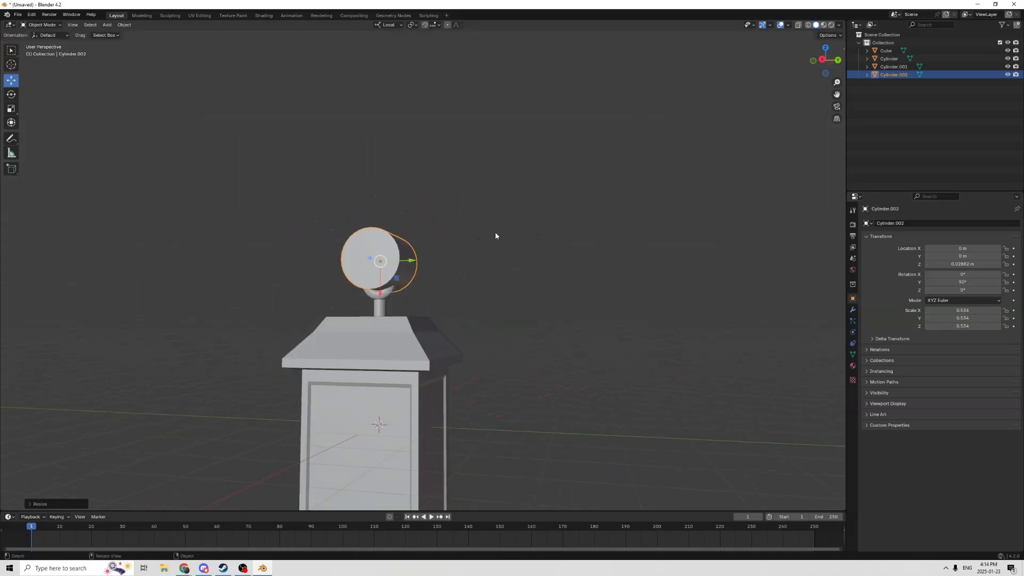
middle_drag(496, 233, 626, 243)
key(s)
click(514, 246)
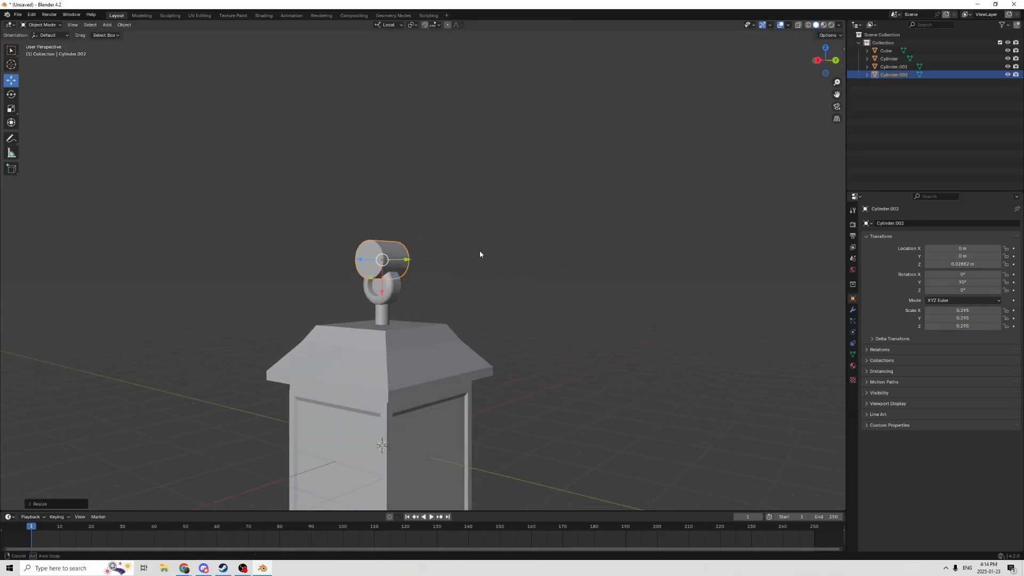
Step: Shrink the horizontal cylinder uniformly to 0.131 and move it down and sideways so it sticks partly out of the disk's recess
middle_drag(479, 250, 385, 263)
drag(406, 251, 484, 253)
middle_drag(485, 251, 464, 257)
key(s)
click(519, 244)
drag(477, 289, 477, 308)
middle_drag(478, 302, 449, 291)
drag(468, 278, 412, 277)
middle_drag(413, 278, 391, 297)
scroll(367, 268, up, 4)
key(s)
click(464, 271)
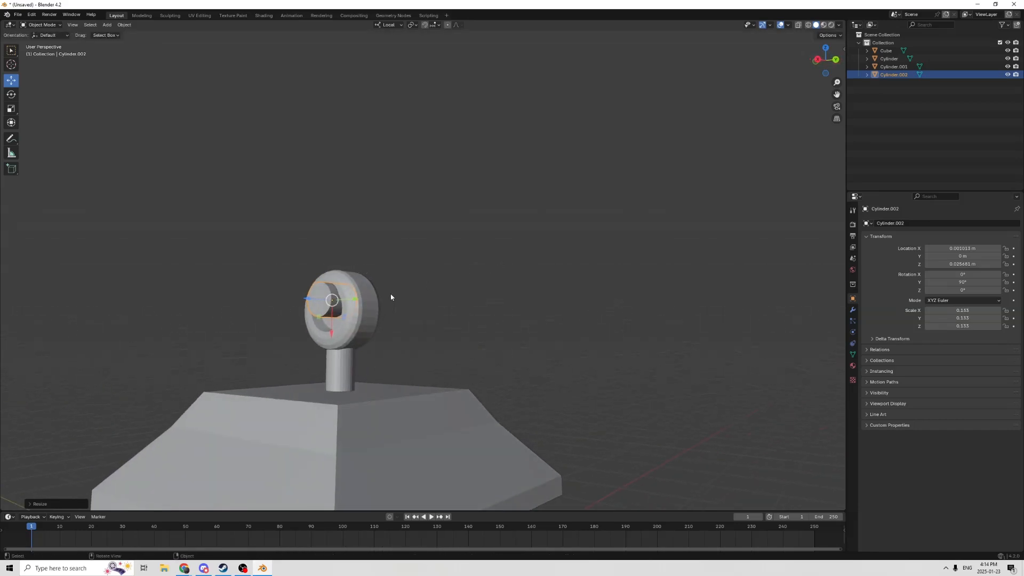
Step: Lower the small cylinder along its local X axis so it sits centred in the disk's recess
key(g)
key(x)
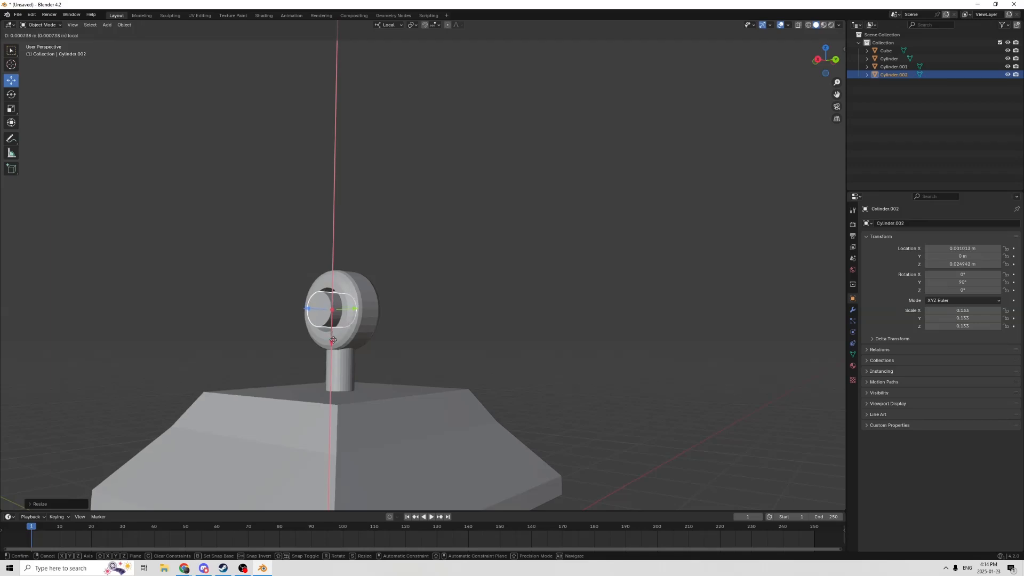
click(329, 331)
middle_drag(328, 331, 351, 327)
Step: Duplicate the small cylinder in place and scale the copy up uniformly to 0.139
key(shift+d)
right_click(393, 331)
scroll(299, 334, up, 4)
key(s)
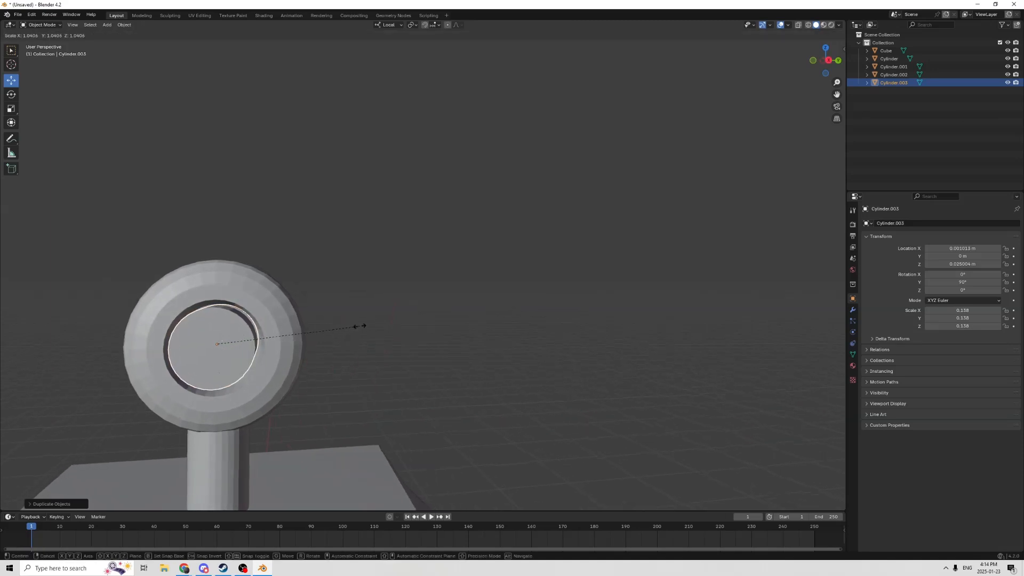
click(360, 327)
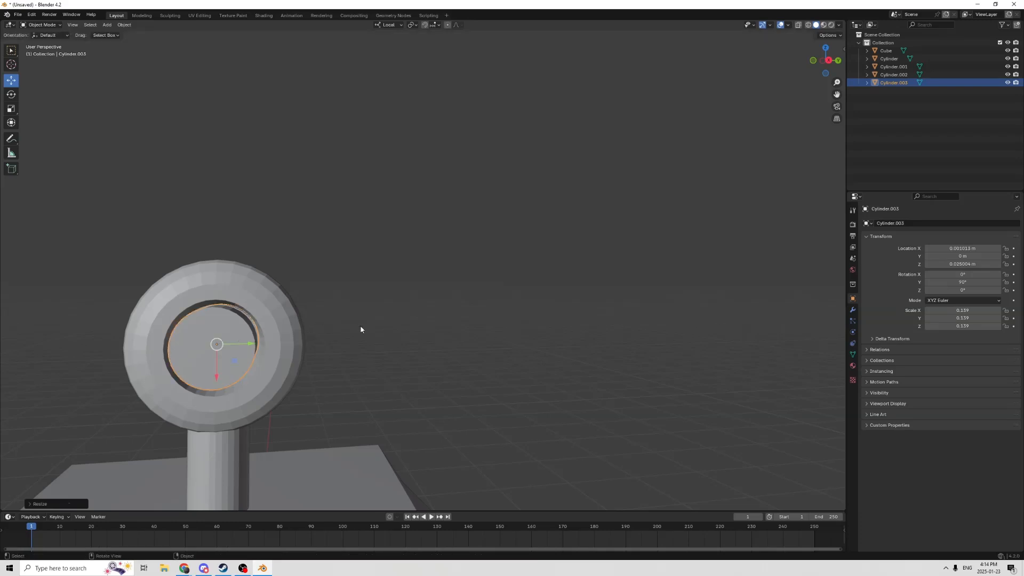
Step: Enlarge the cylinder copy uniformly to 0.143 and fine-tune its height along local X to centre it in the round recess
middle_drag(330, 326, 170, 360)
drag(214, 362, 213, 363)
middle_drag(213, 362, 213, 363)
key(s)
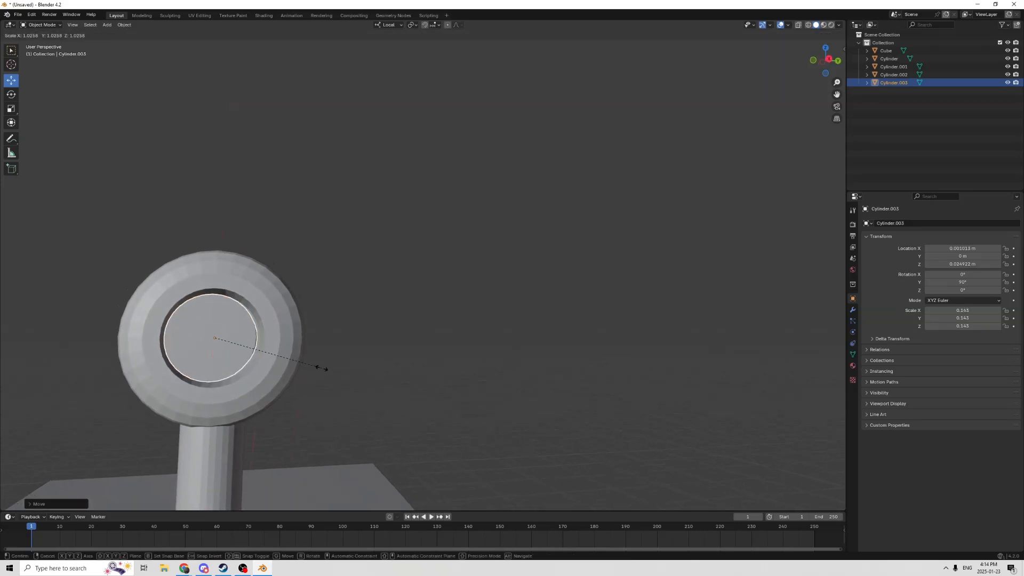
click(306, 371)
mouse_move(305, 370)
middle_down()
mouse_move(320, 354)
mouse_move(312, 366)
middle_up()
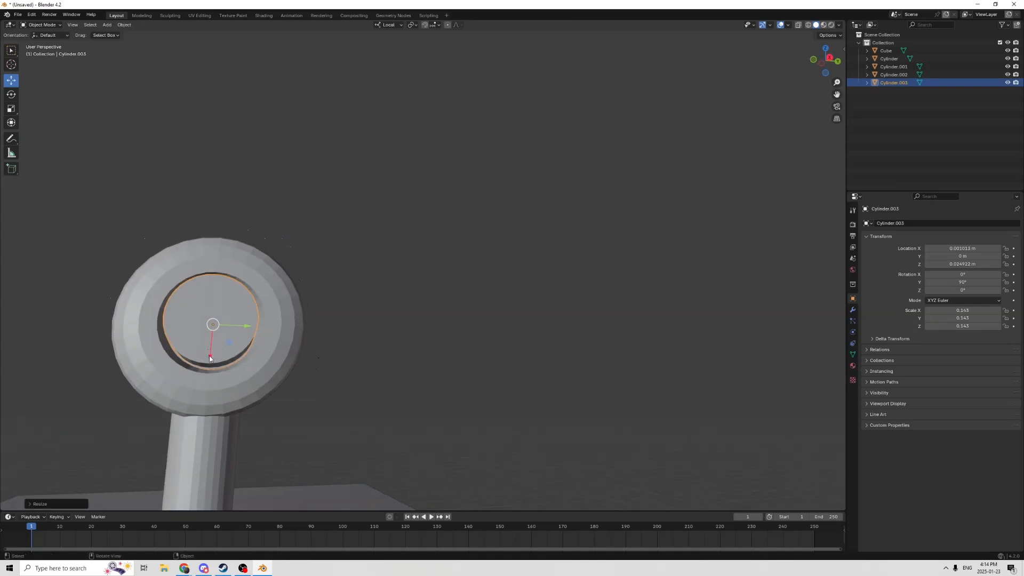
drag(209, 360, 207, 353)
Step: Slide the enlarged cylinder copy along its local Z axis deeper into the disk
middle_drag(207, 353, 352, 360)
middle_drag(492, 357, 408, 327)
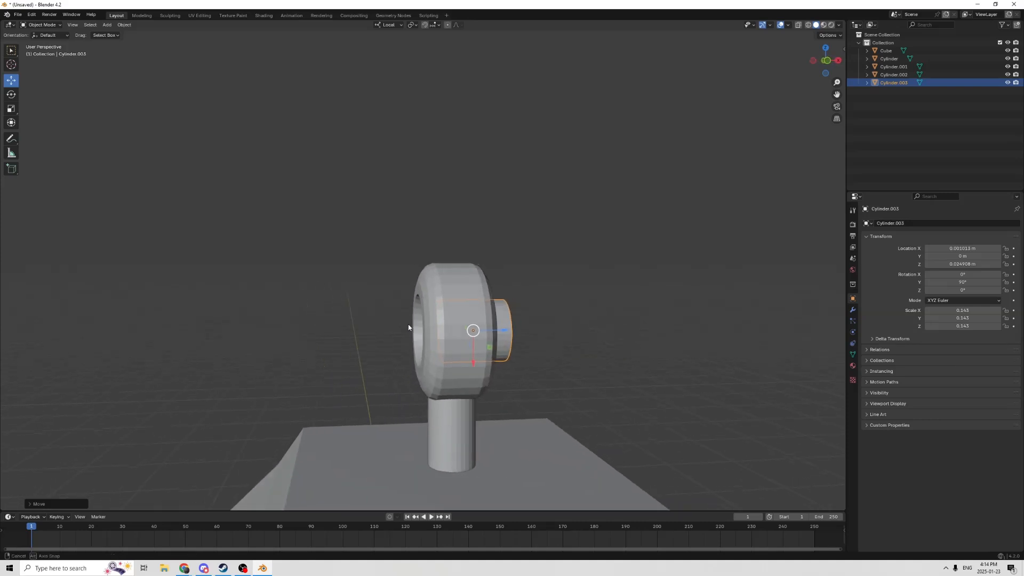
drag(502, 331, 478, 326)
middle_drag(478, 326, 405, 332)
Step: Subtract the enlarged cylinder copy from the disk with the destructive Boolean Difference operation
shift+click(350, 303)
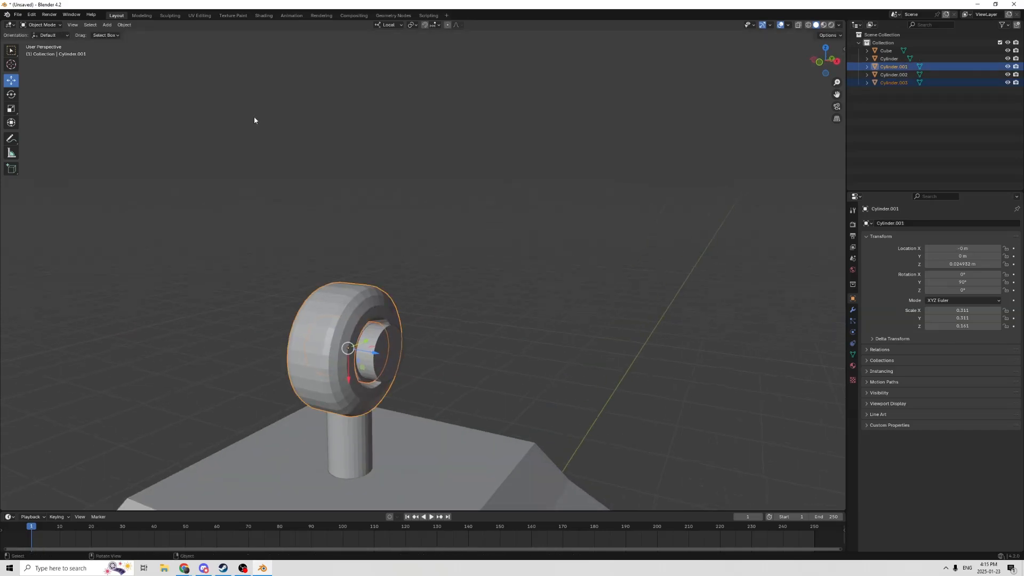
click(124, 25)
mouse_move(180, 314)
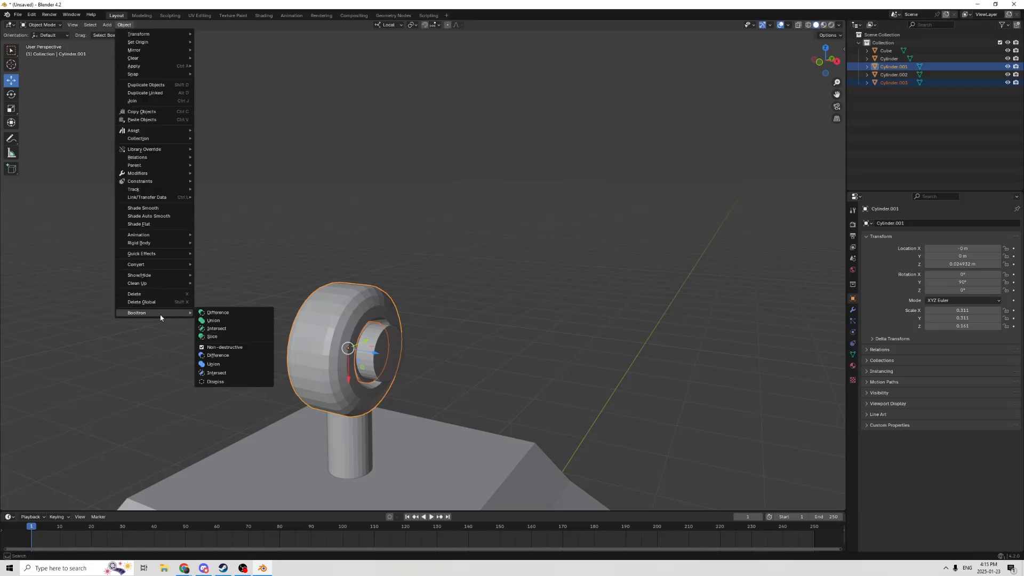
click(224, 315)
scroll(366, 289, up, 4)
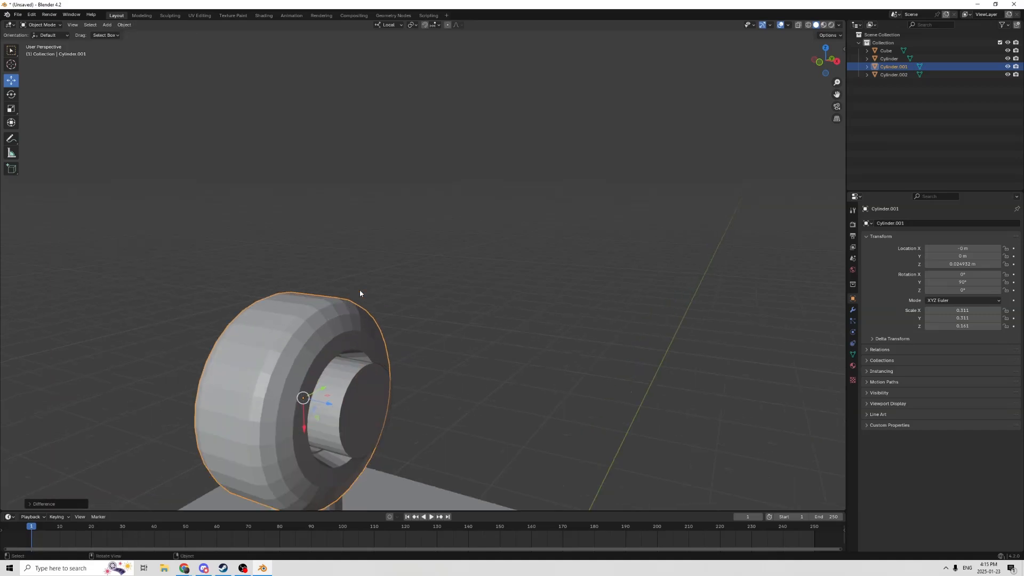
Step: Slide the small cylinder out of the disk's hole along its local Z axis to location X 0.006299 m
click(355, 310)
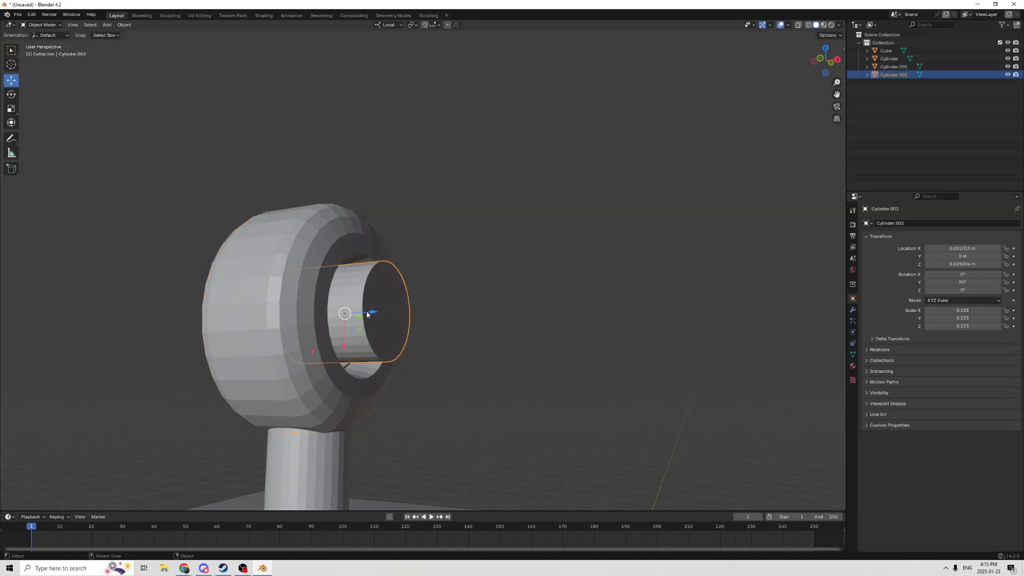
drag(368, 314, 555, 304)
middle_drag(480, 307, 441, 320)
click(512, 338)
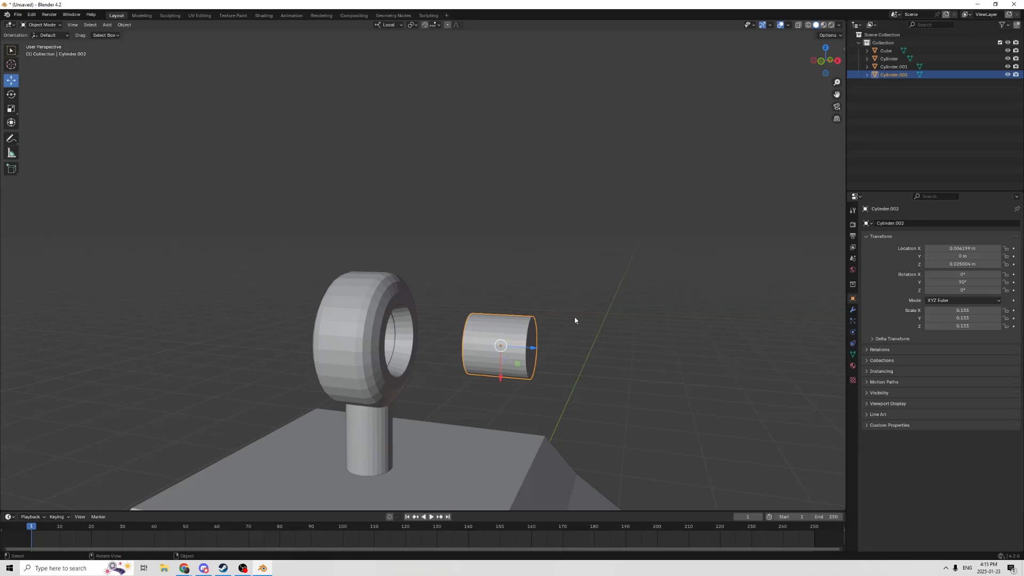
Step: Scale the small cylinder down uniformly to 0.095 and stretch it along its local Z axis into a rod
middle_drag(575, 321, 612, 318)
key(s)
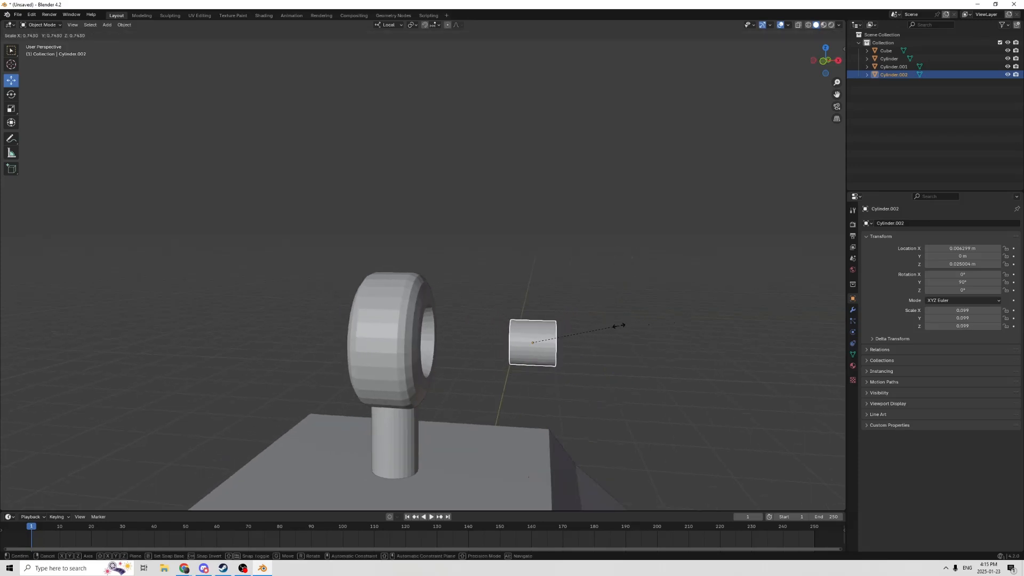
click(616, 325)
click(12, 108)
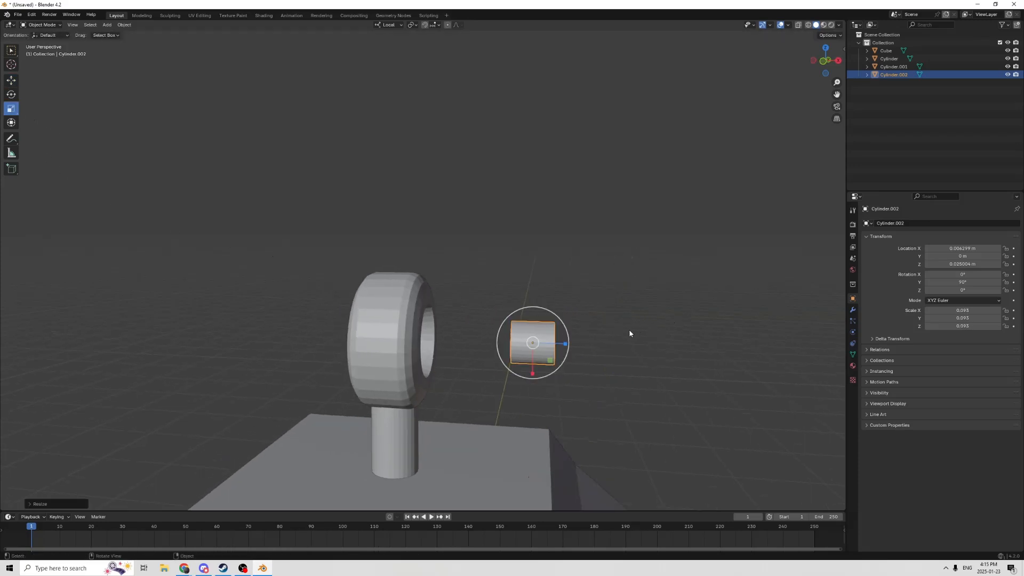
drag(563, 345, 698, 348)
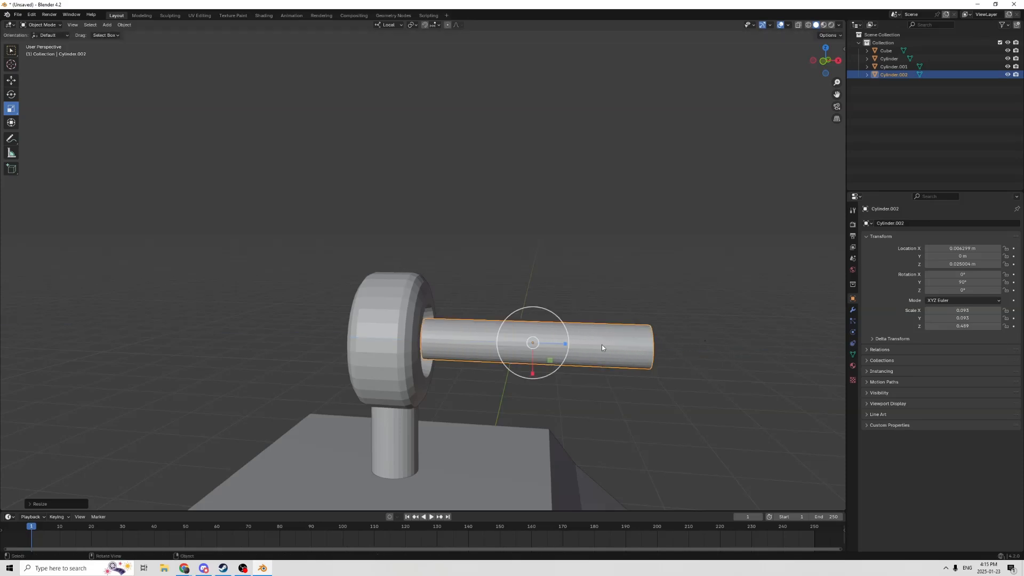
Step: Lengthen the rod further along its local Z axis and enlarge it uniformly to a cross-section scale of 0.125
middle_drag(601, 345, 565, 345)
middle_drag(443, 346, 451, 347)
drag(490, 349, 509, 347)
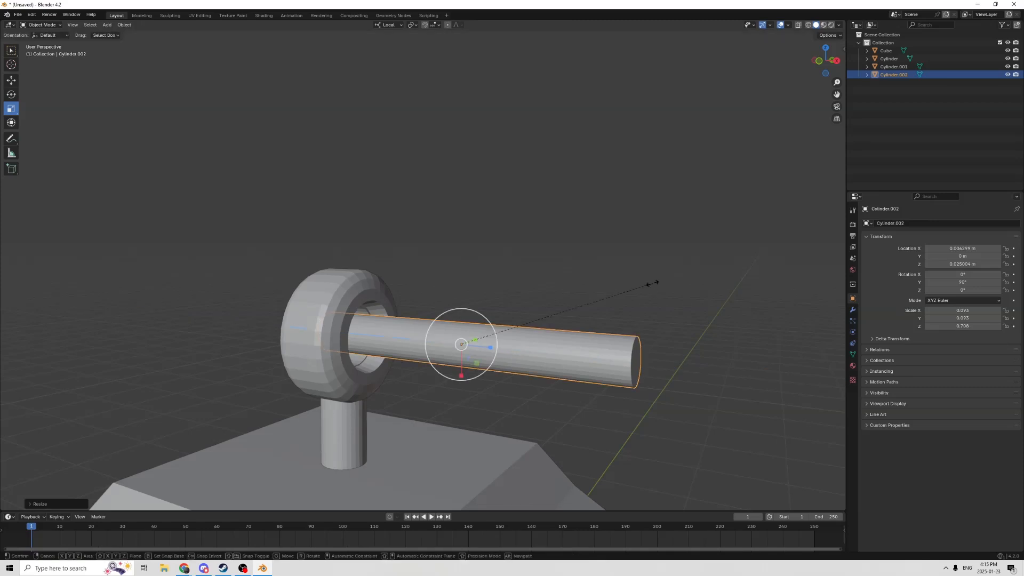
key(s)
click(722, 276)
middle_drag(723, 277, 603, 331)
drag(603, 332, 615, 330)
Step: Raise the rod along its local X axis above the ring to location Z 0.045786 m
scroll(533, 318, down, 4)
middle_drag(533, 318, 508, 335)
scroll(592, 328, up, 4)
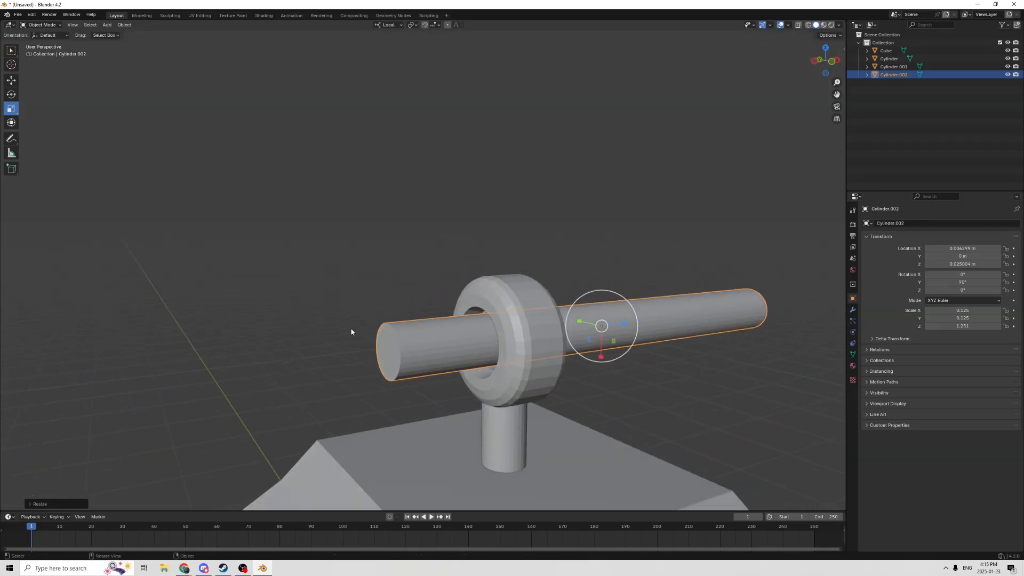
middle_drag(400, 340, 477, 340)
scroll(389, 336, down, 4)
scroll(375, 334, down, 4)
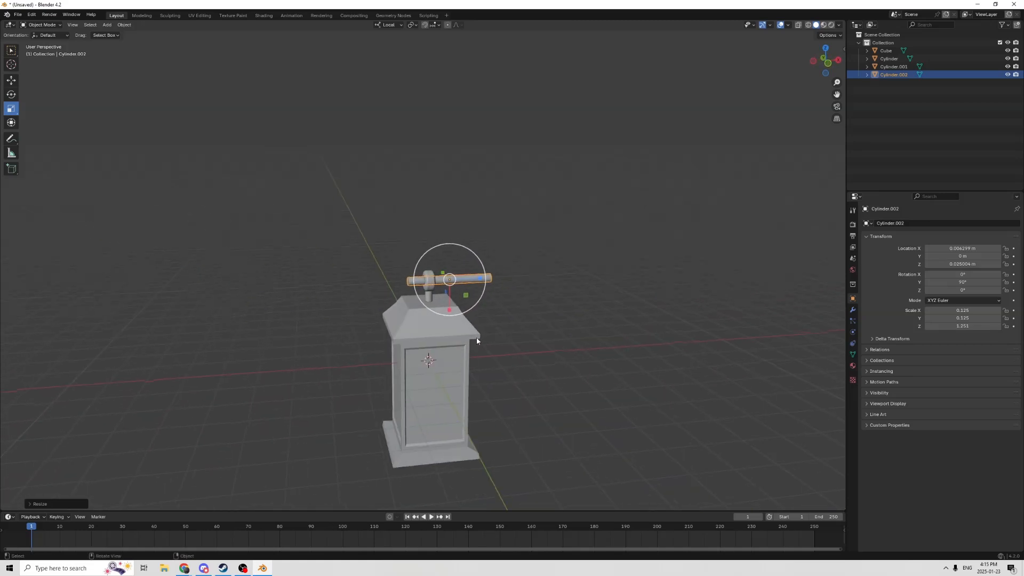
click(9, 81)
scroll(384, 222, up, 2)
middle_drag(438, 254, 428, 235)
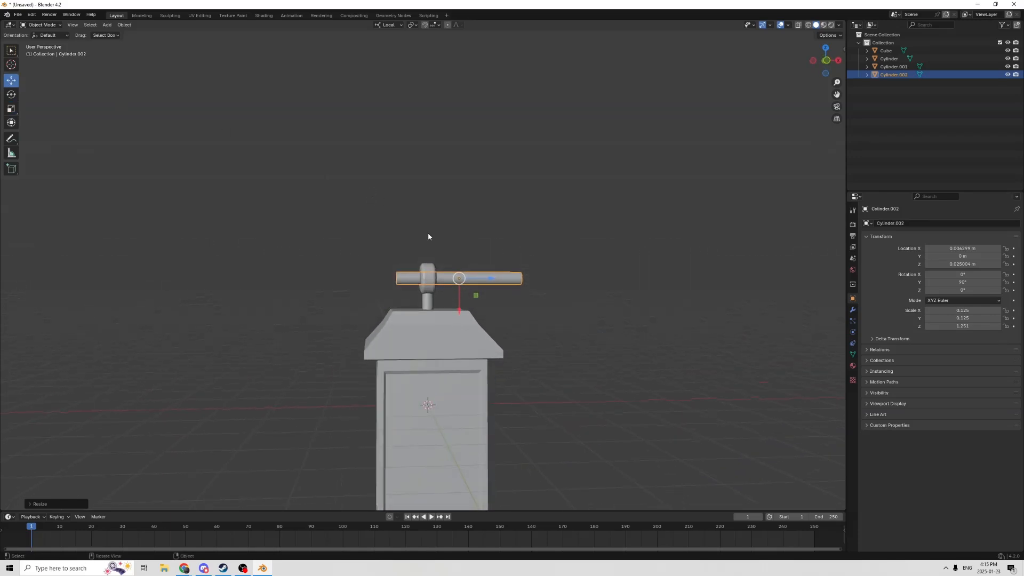
drag(461, 316, 458, 220)
Step: Add a Bézier curve and move it along X to 0.041292 m, beside the pillar
scroll(465, 241, down, 2)
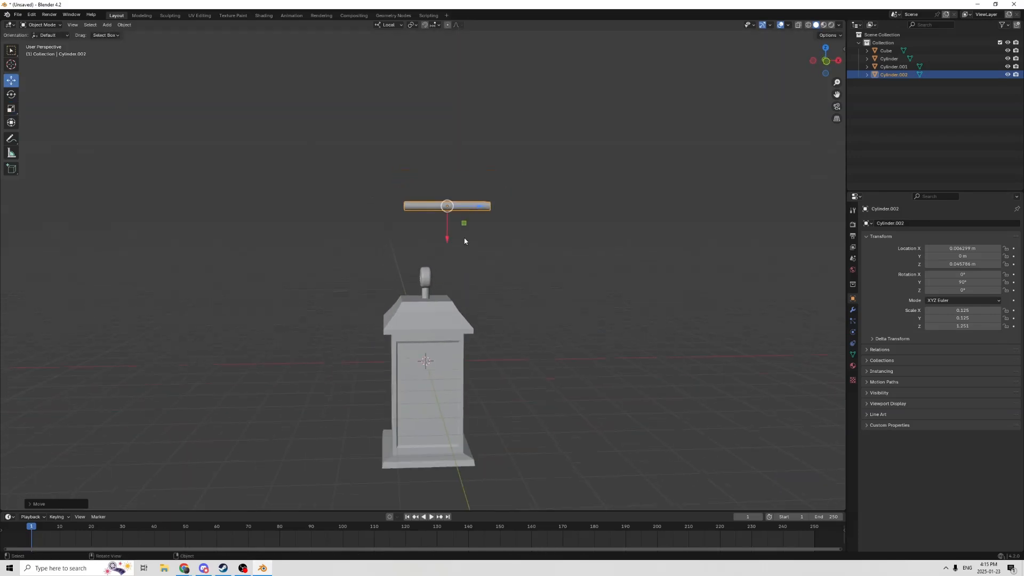
key(shift+a)
mouse_move(519, 284)
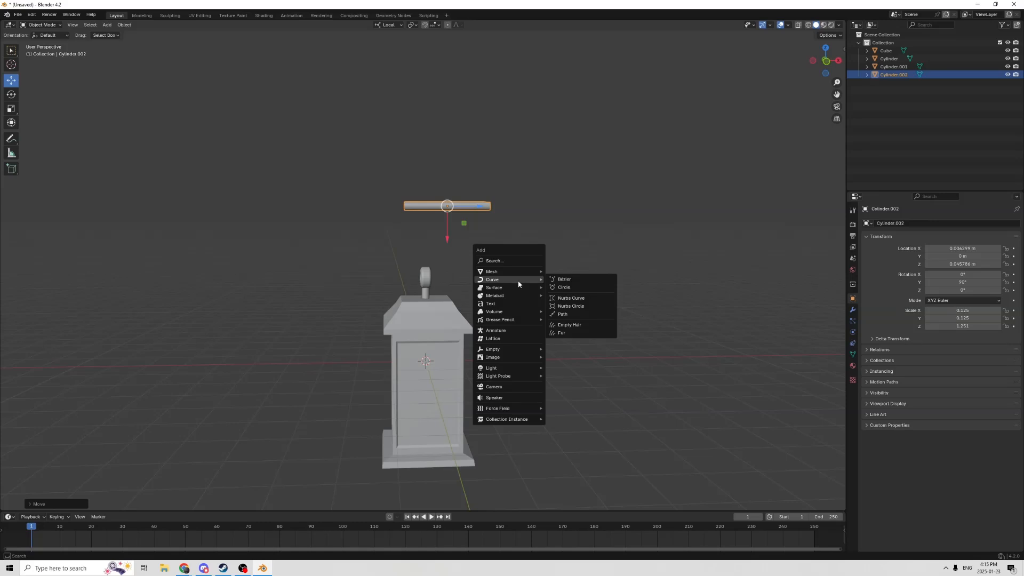
click(564, 279)
scroll(555, 288, down, 2)
middle_drag(539, 293, 459, 331)
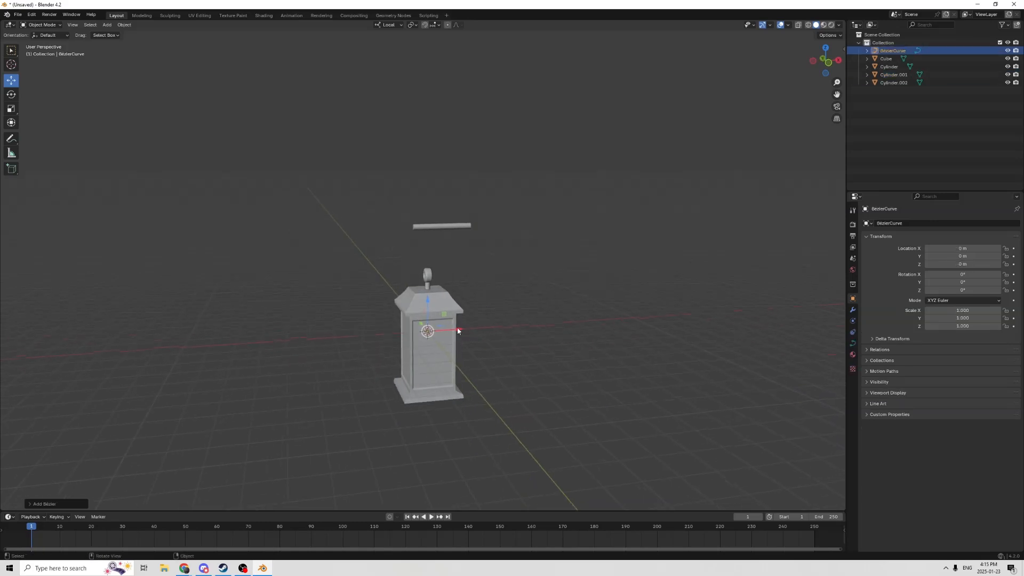
drag(459, 330, 544, 318)
Step: Straighten the Bézier curve in Edit Mode by moving its start point's handle along local Y onto the X axis
middle_drag(544, 317, 707, 367)
scroll(500, 324, up, 5)
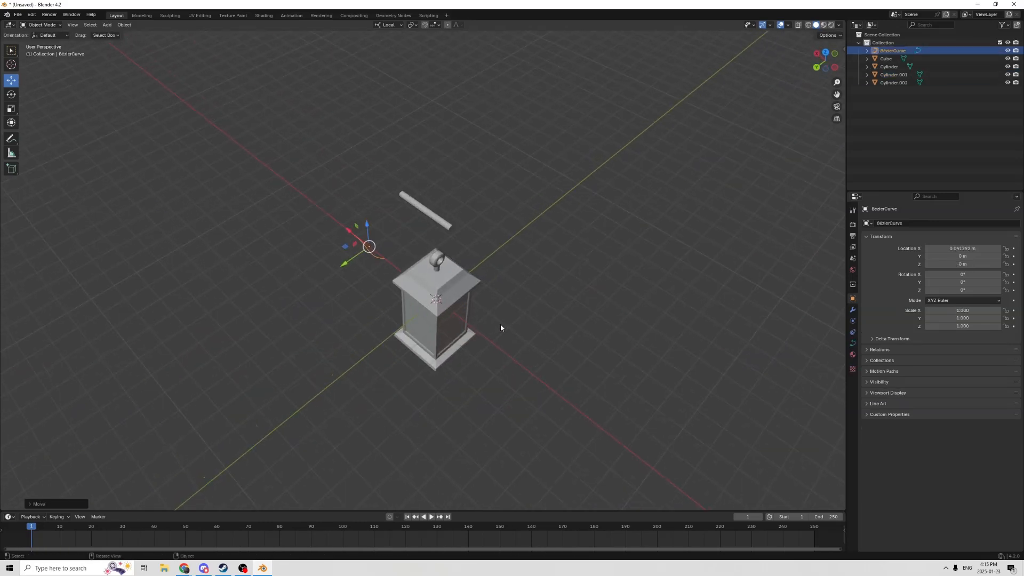
middle_drag(455, 295, 632, 260)
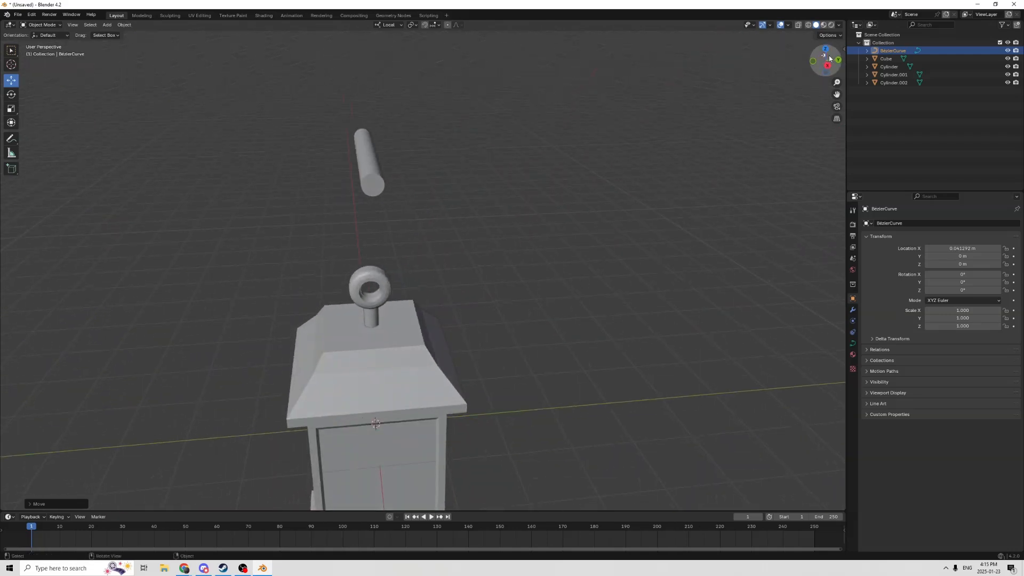
drag(837, 94, 762, 1)
scroll(555, 216, down, 2)
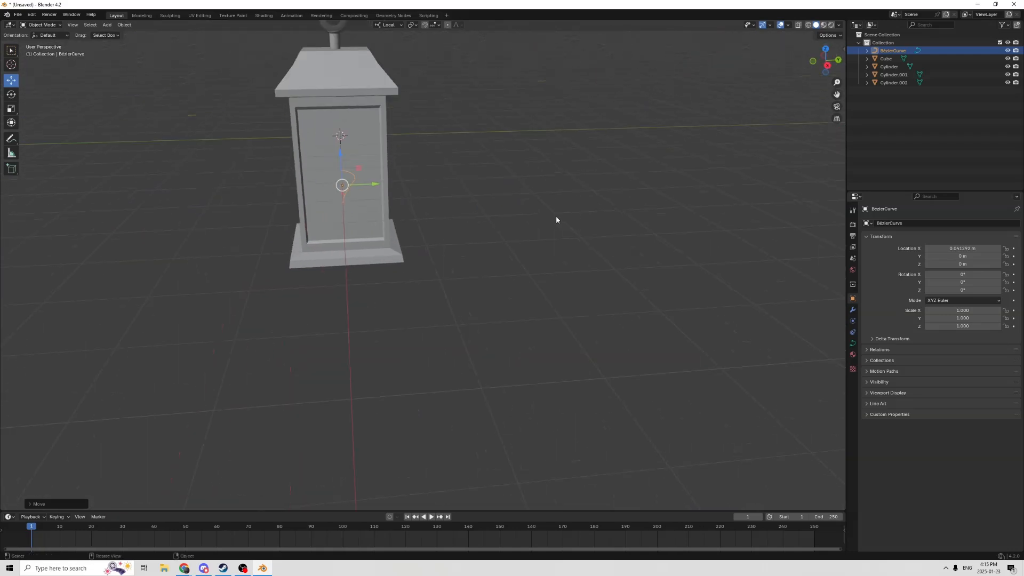
middle_drag(555, 215, 546, 274)
scroll(532, 258, up, 1)
key(Tab)
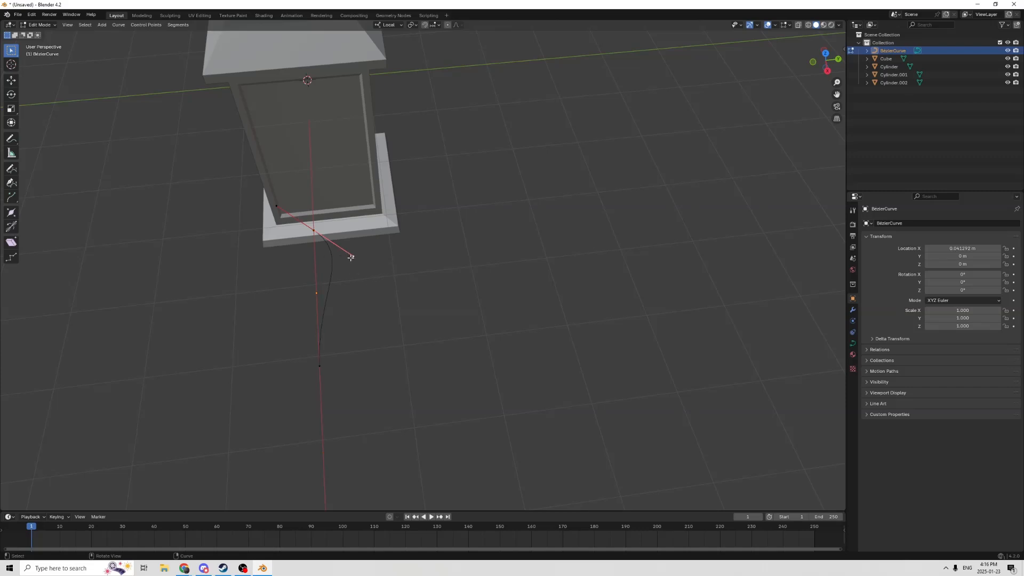
click(11, 81)
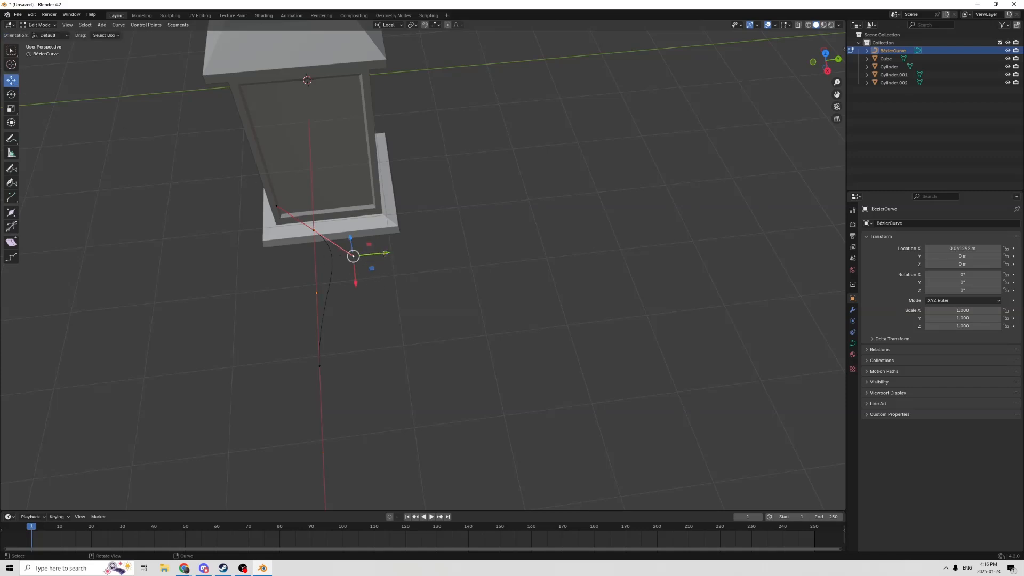
drag(385, 253, 369, 254)
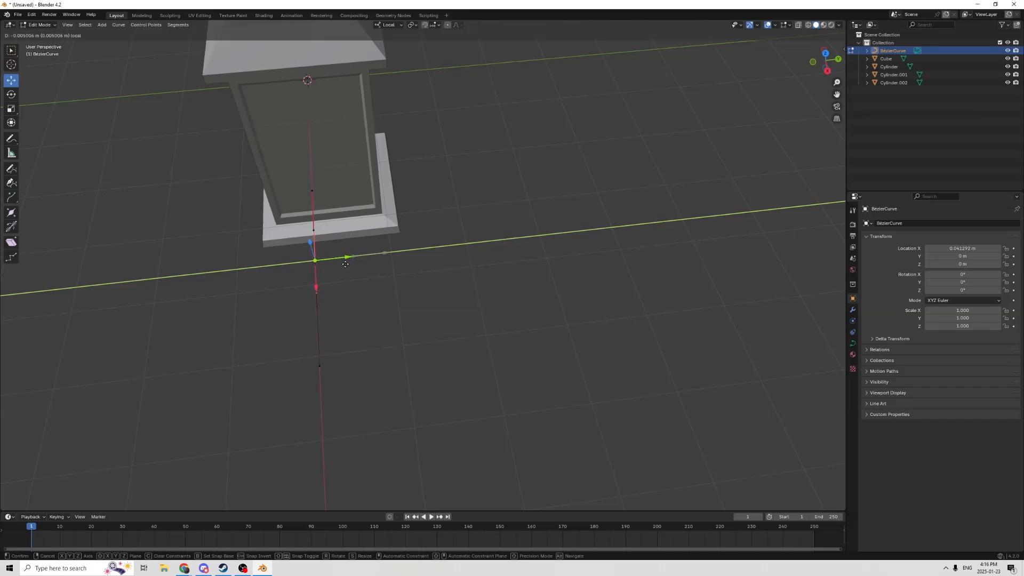
drag(345, 264, 344, 264)
scroll(331, 258, down, 1)
middle_drag(315, 252, 537, 183)
drag(836, 95, 766, 316)
middle_drag(624, 85, 422, 150)
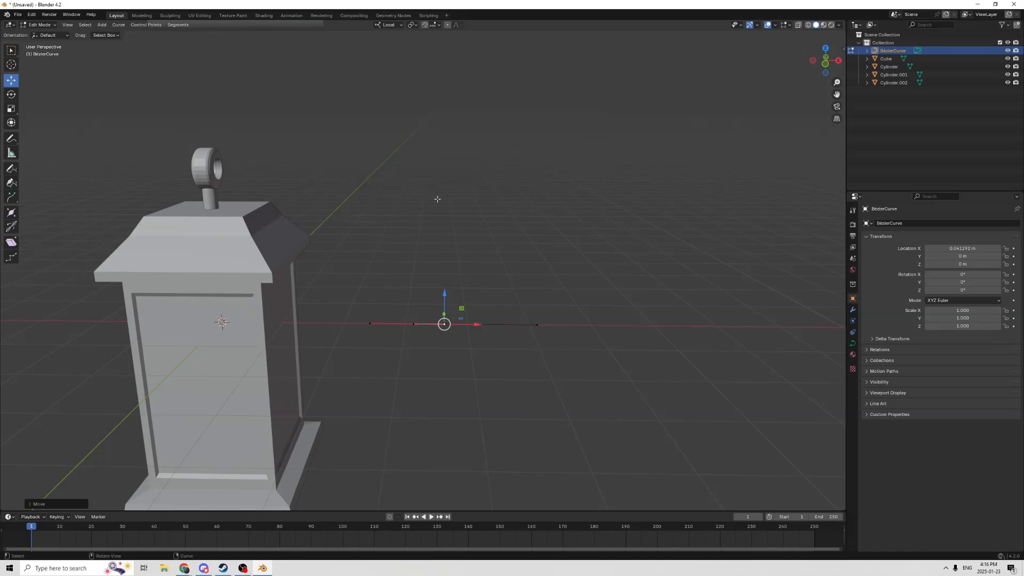
drag(443, 294, 430, 219)
right_click(430, 219)
Step: Move the whole curve in Object Mode to the ring's height at Z 0.025031 m and scale it uniformly to 0.416
key(Tab)
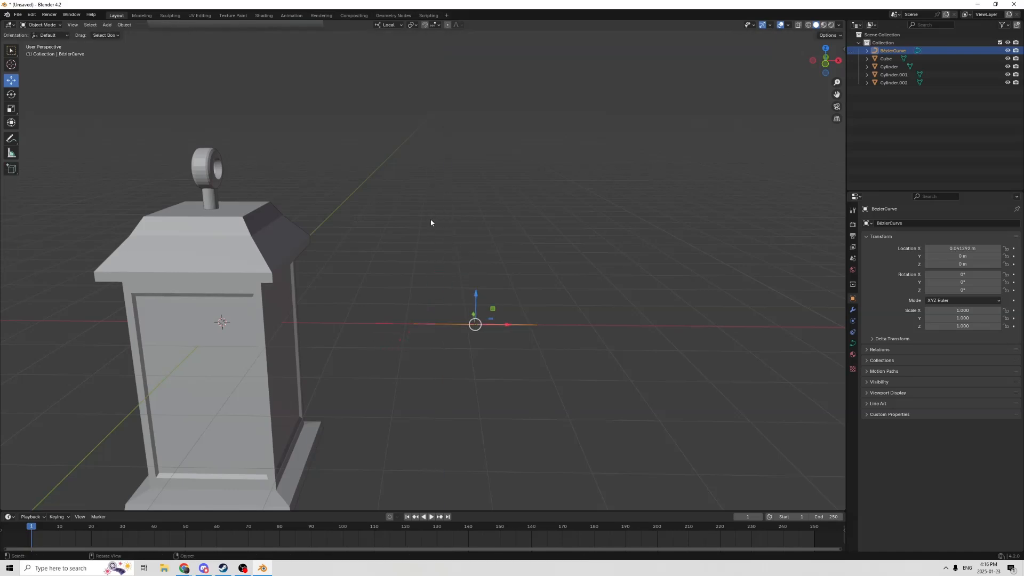
drag(477, 298, 272, 169)
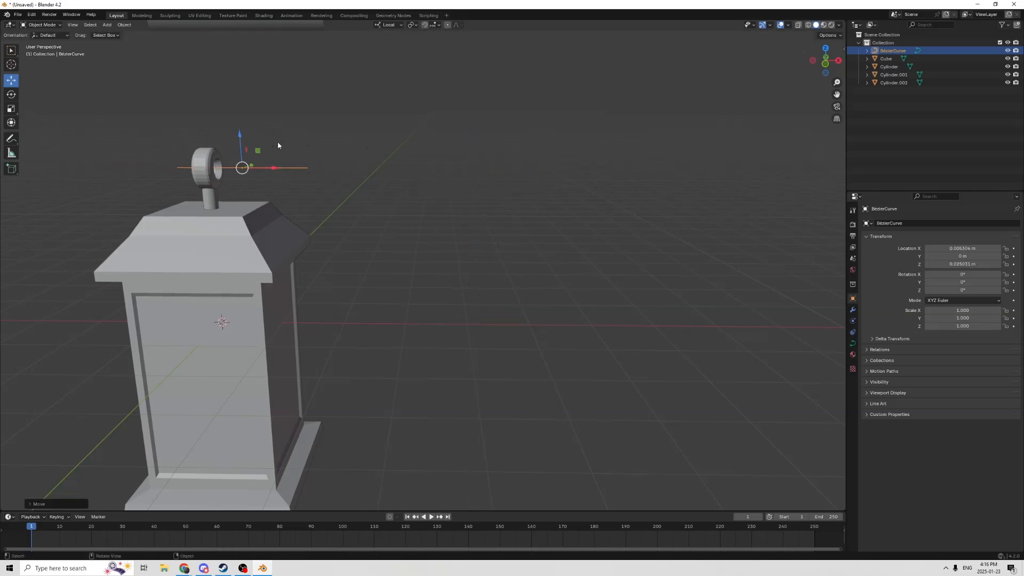
middle_drag(277, 142, 297, 153)
scroll(297, 153, up, 5)
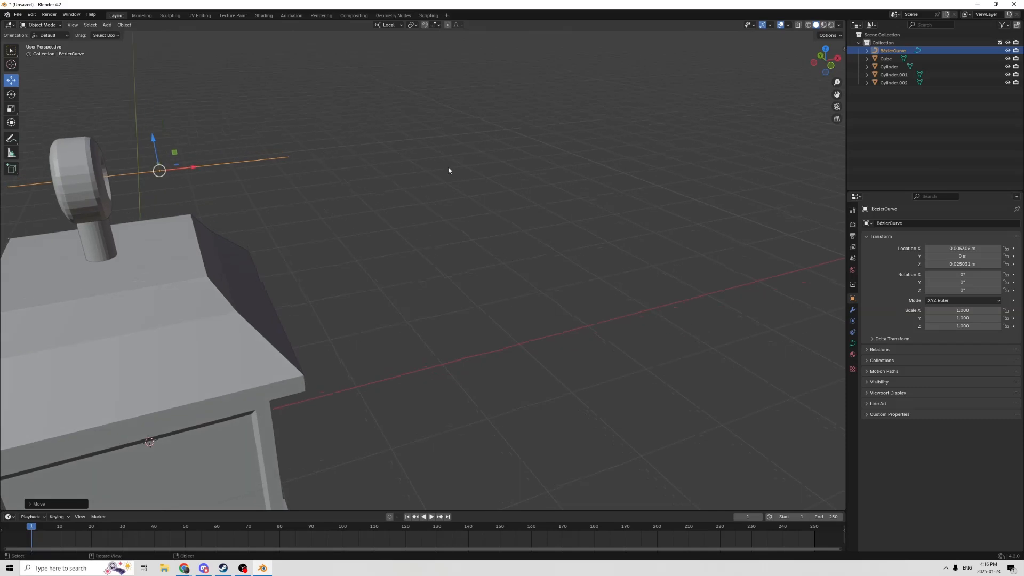
key(s)
click(331, 144)
middle_drag(331, 144, 259, 139)
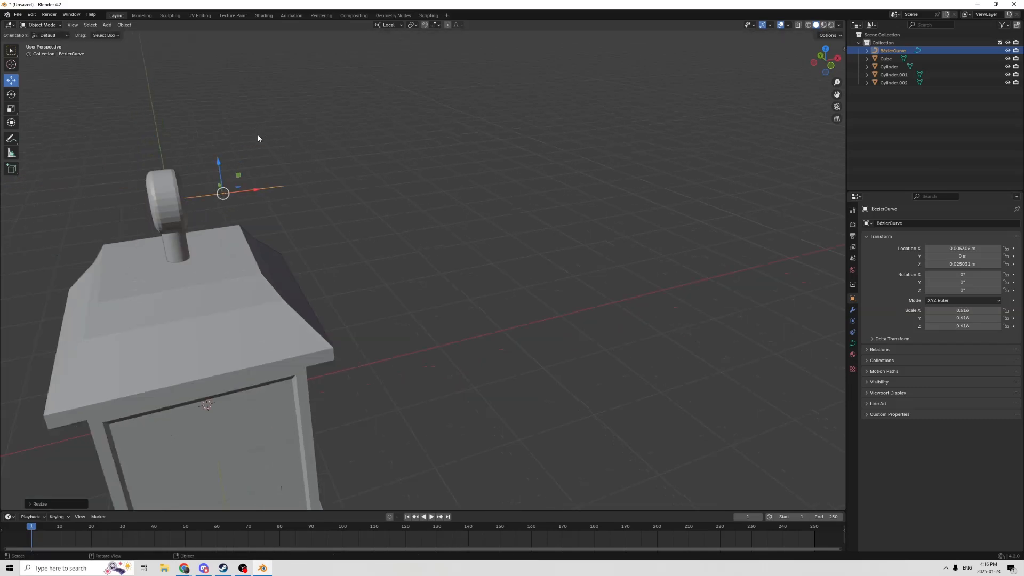
Step: Shift the curve along X to 0.009446 m and select its start point nearest the ring in Edit Mode
drag(254, 191, 299, 191)
middle_drag(299, 191, 214, 142)
key(Tab)
click(217, 179)
key(g)
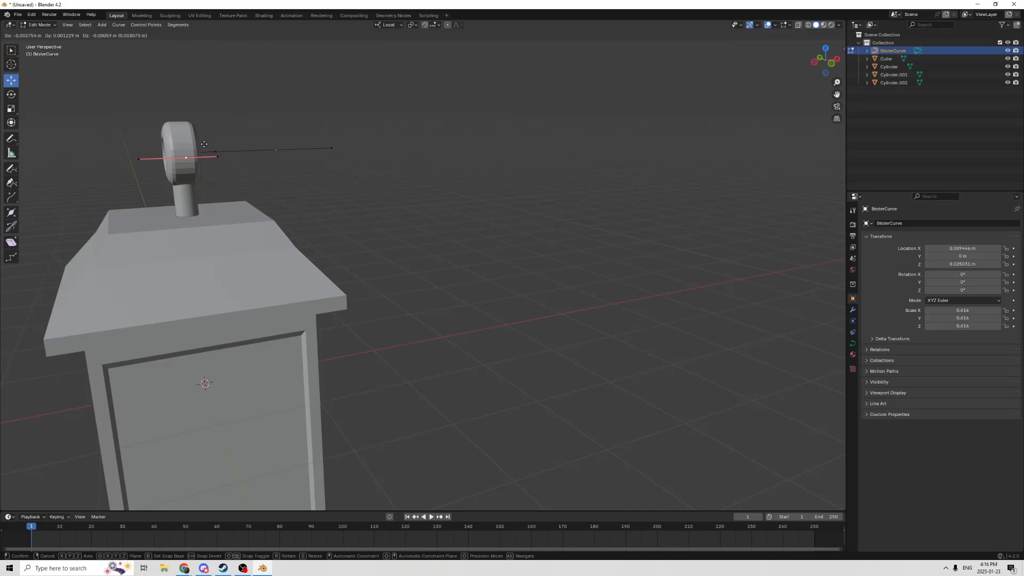
click(205, 145)
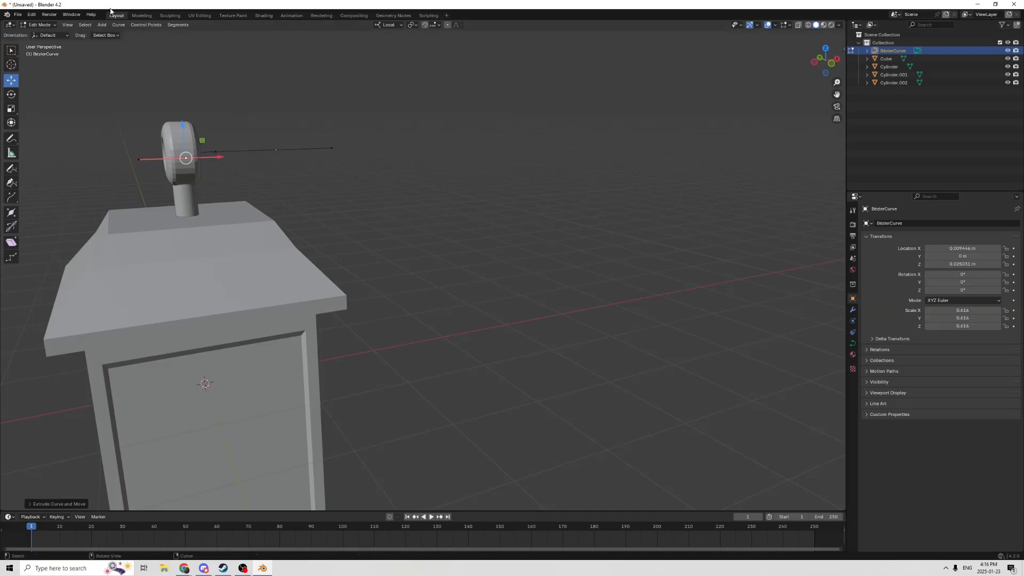
click(32, 14)
click(42, 27)
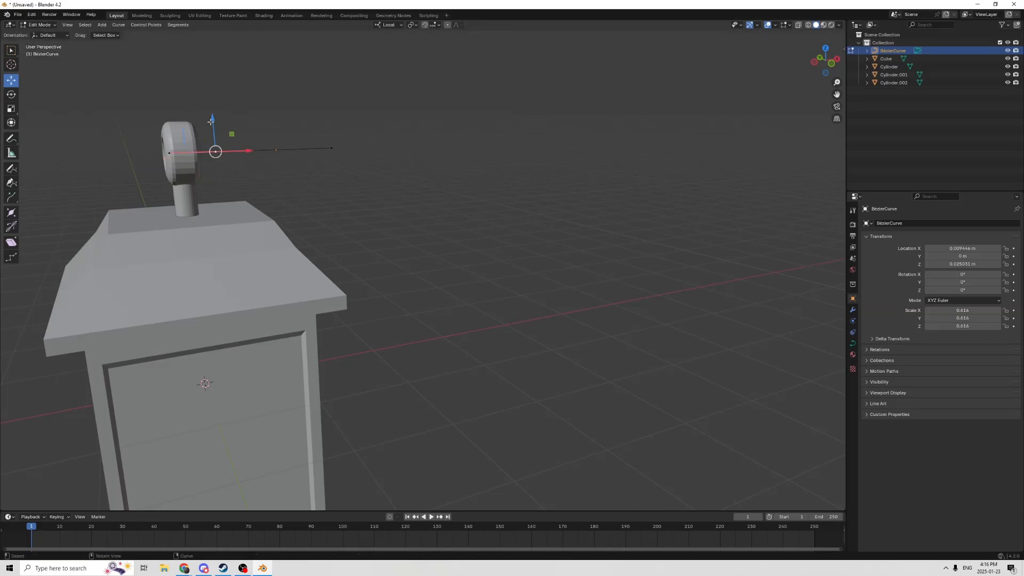
Step: Move the curve's start point along its local Z and X axes so that the curve passes through the ring's hole
drag(211, 121, 220, 164)
middle_drag(220, 164, 266, 158)
scroll(253, 155, up, 3)
scroll(202, 143, down, 1)
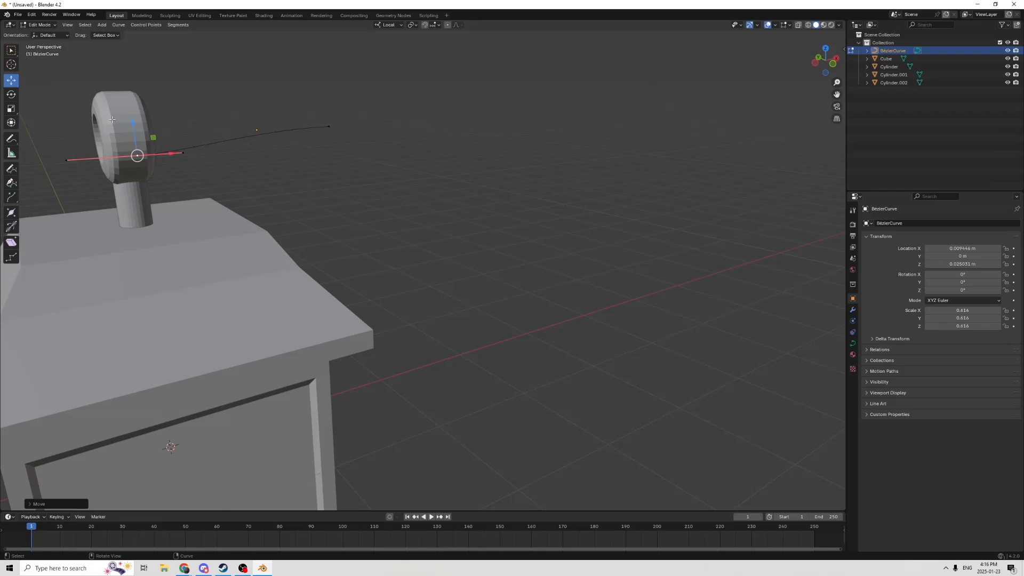
drag(131, 123, 130, 112)
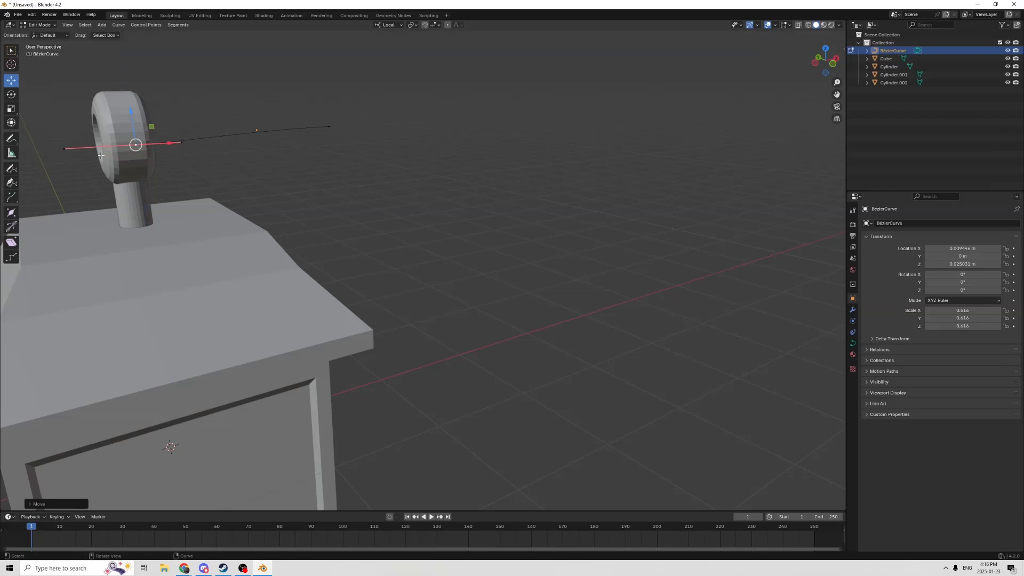
middle_drag(129, 128, 127, 158)
drag(157, 224, 101, 229)
middle_drag(101, 230, 137, 150)
Step: Extrude a new point from the curve's start point and place it farther out and higher on the ring's far side
key(e)
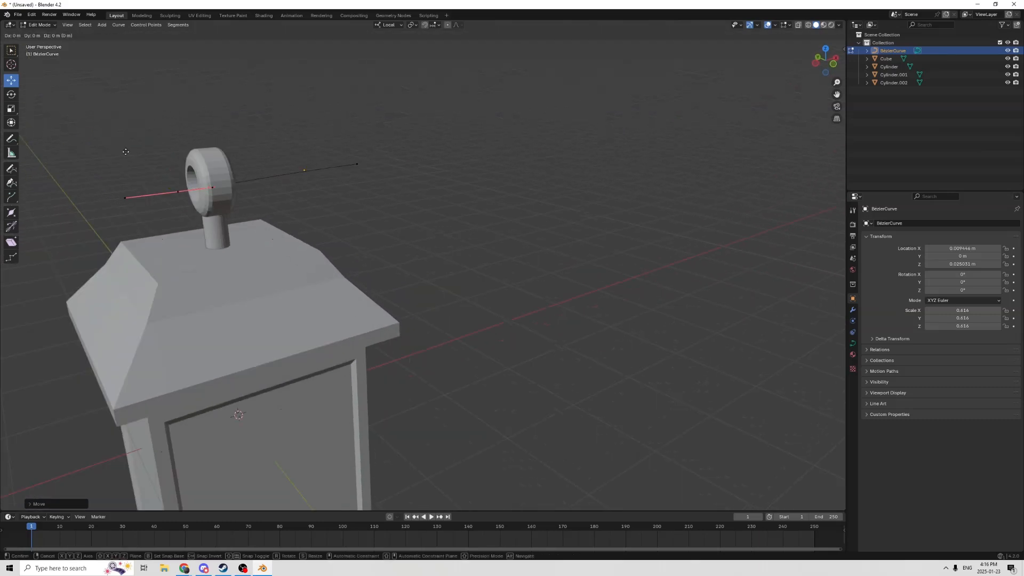
right_click(102, 150)
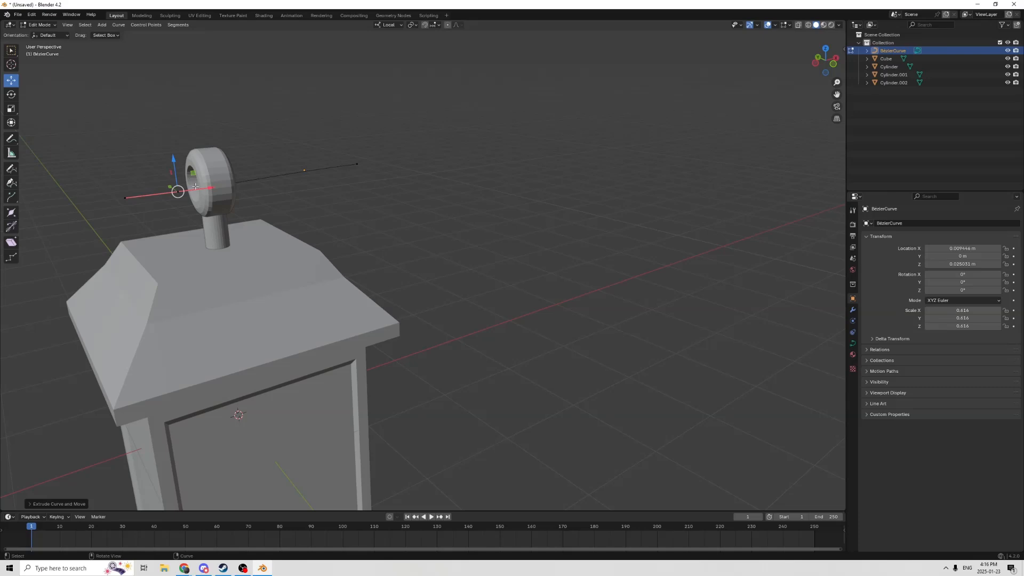
drag(209, 189, 144, 151)
mouse_move(179, 181)
mouse_down()
mouse_move(140, 181)
mouse_move(119, 141)
mouse_move(164, 167)
mouse_up()
middle_drag(161, 175, 181, 226)
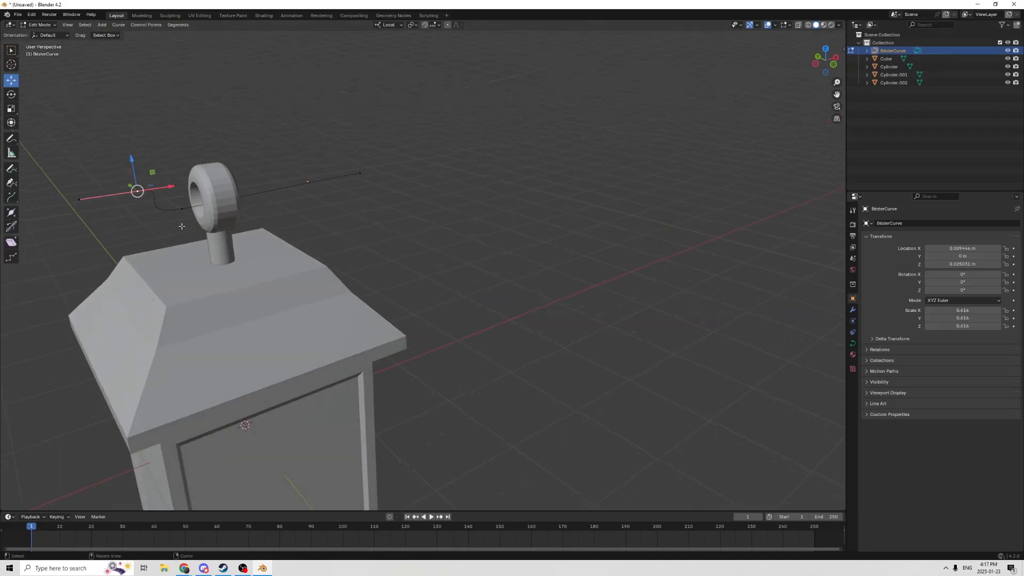
Step: Move the new point's inner handle below the point so that the handles stand vertical and the curve bends upward
click(173, 183)
drag(175, 152, 170, 205)
scroll(157, 187, up, 2)
middle_drag(156, 185, 149, 176)
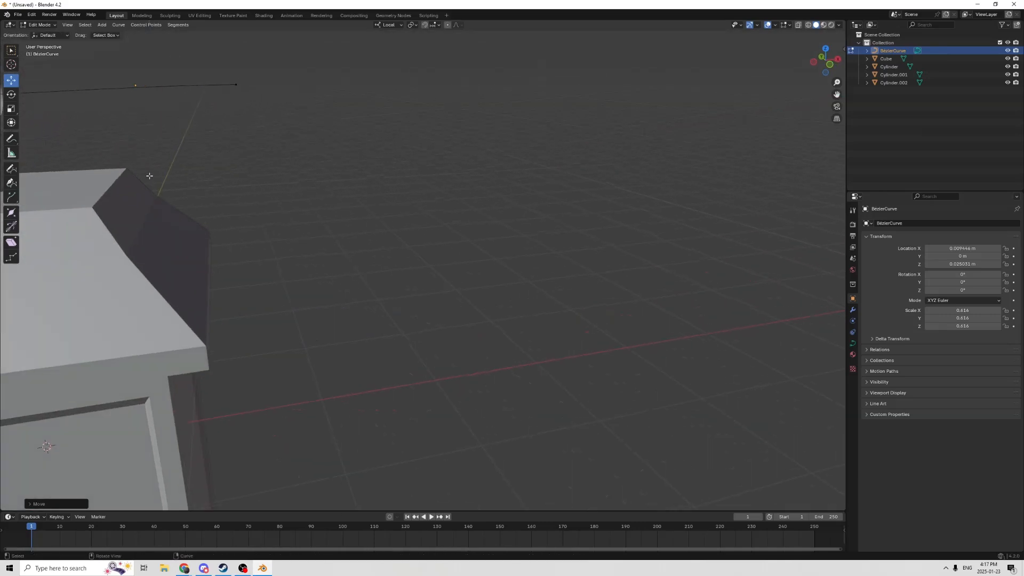
Step: Raise the lower handle slightly along local Z and lift the new end point to lengthen the upward bend
shift+middle_drag(179, 61, 693, 121)
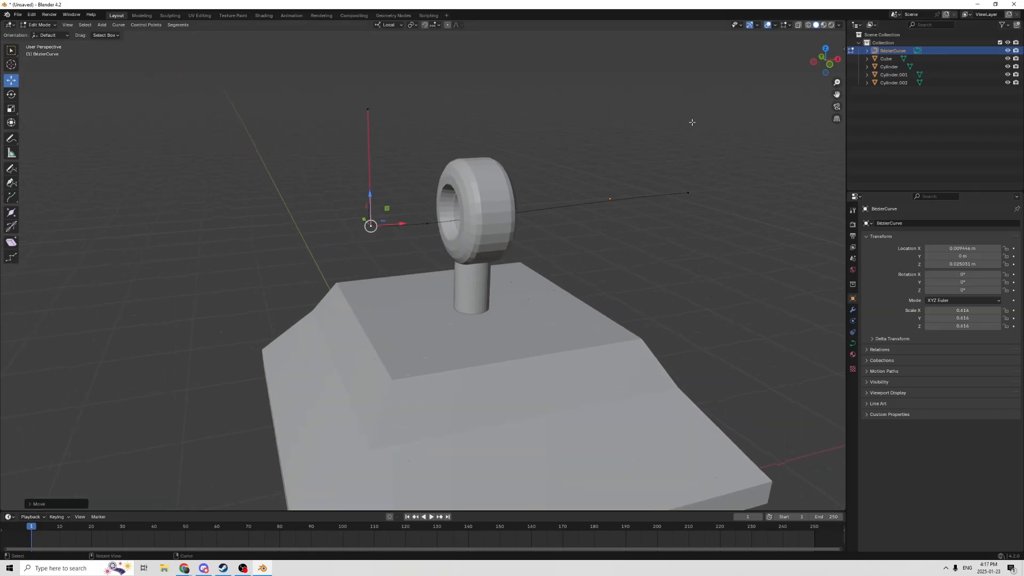
scroll(640, 123, up, 2)
scroll(570, 124, down, 2)
middle_drag(524, 123, 441, 118)
key(Tab)
scroll(480, 125, up, 2)
key(Tab)
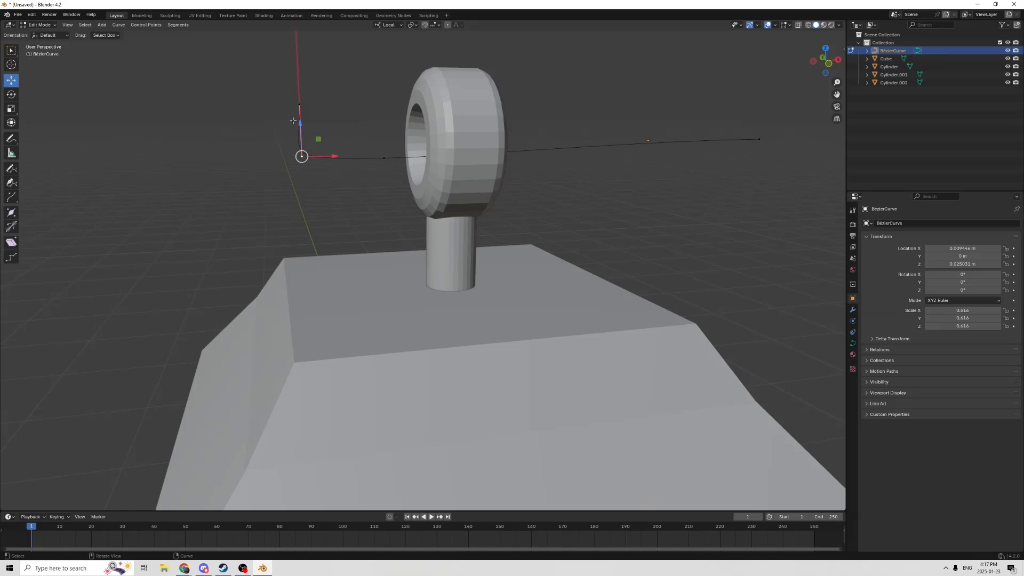
drag(301, 124, 297, 116)
click(300, 106)
drag(296, 72, 295, 54)
middle_drag(295, 54, 311, 72)
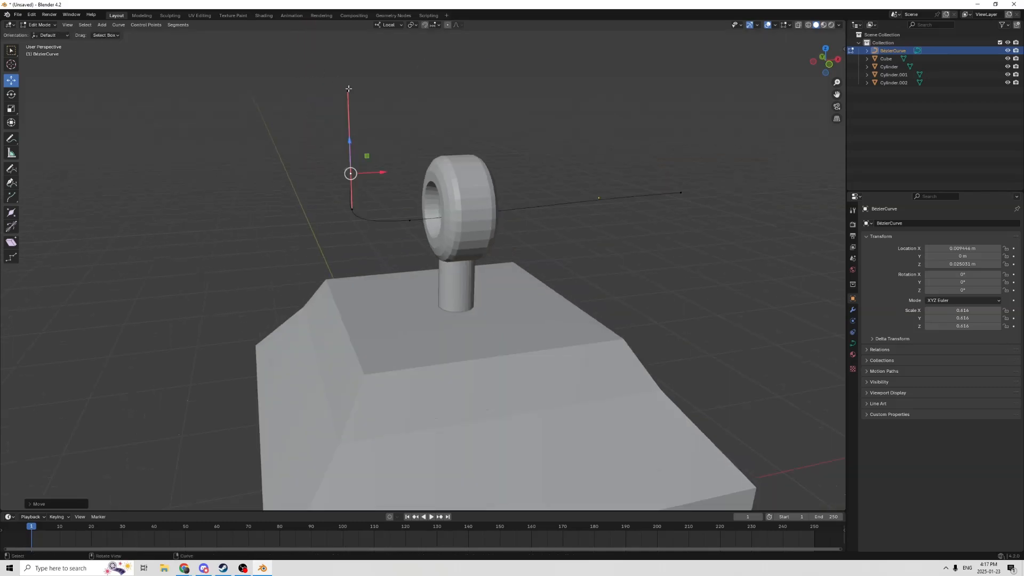
Step: Shorten the curve end point's handles by lowering the upper handle and raising the lower one along local Z
click(349, 88)
drag(347, 60, 345, 114)
middle_drag(345, 115, 334, 118)
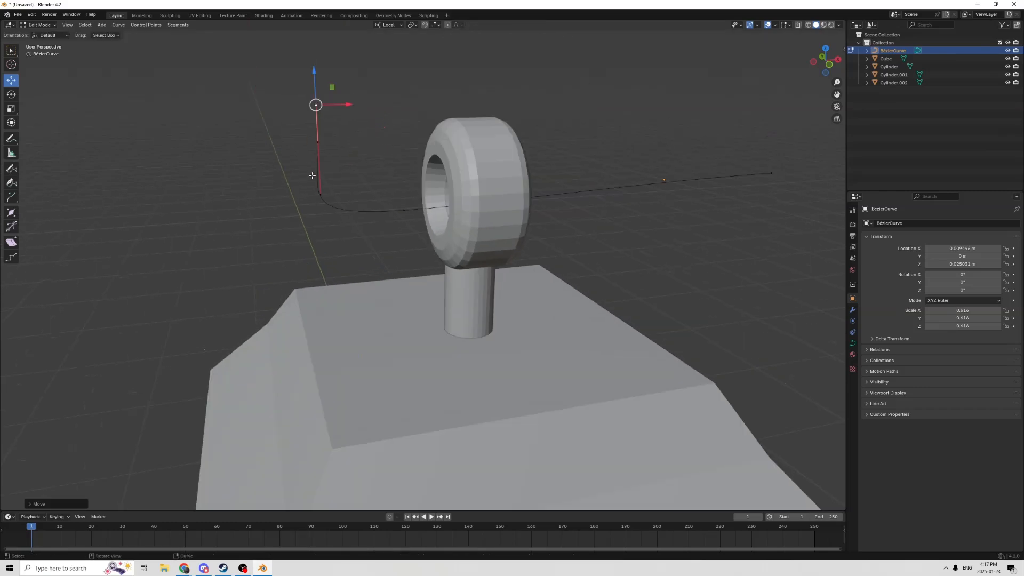
click(319, 193)
drag(320, 161, 314, 139)
middle_drag(314, 140, 313, 146)
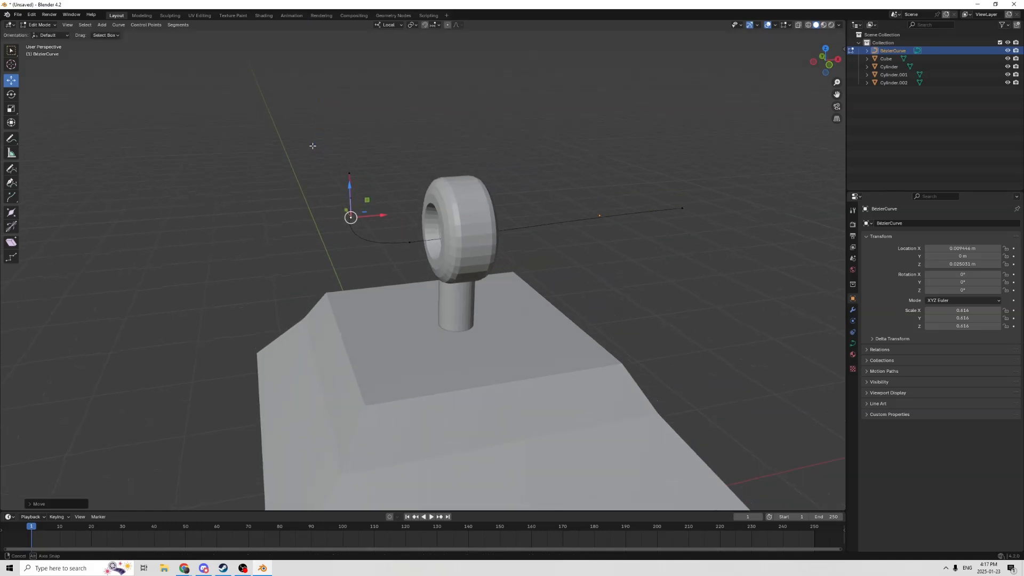
key(Tab)
middle_drag(411, 160, 395, 136)
scroll(394, 133, down, 2)
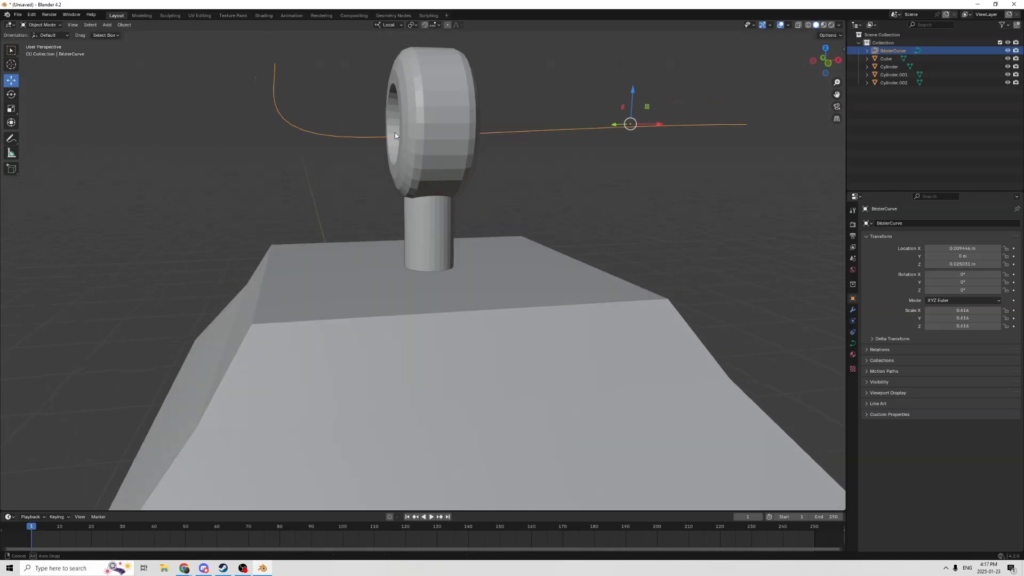
Step: Move the end point's upper handle along local Z and X so the curve's upturned end leans outward from the ring
key(Tab)
click(274, 79)
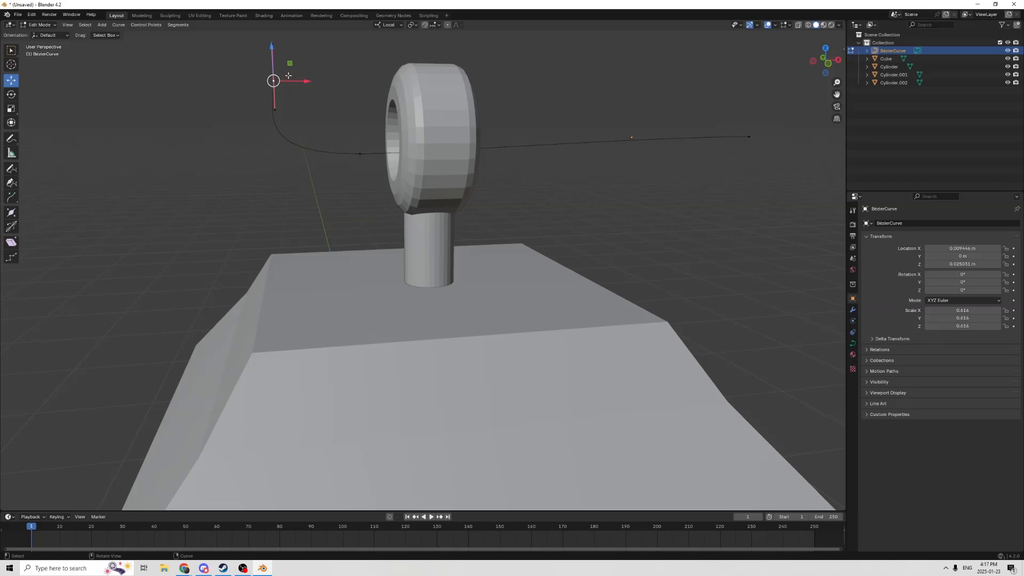
drag(266, 40, 261, 64)
drag(311, 100, 305, 100)
drag(263, 68, 291, 62)
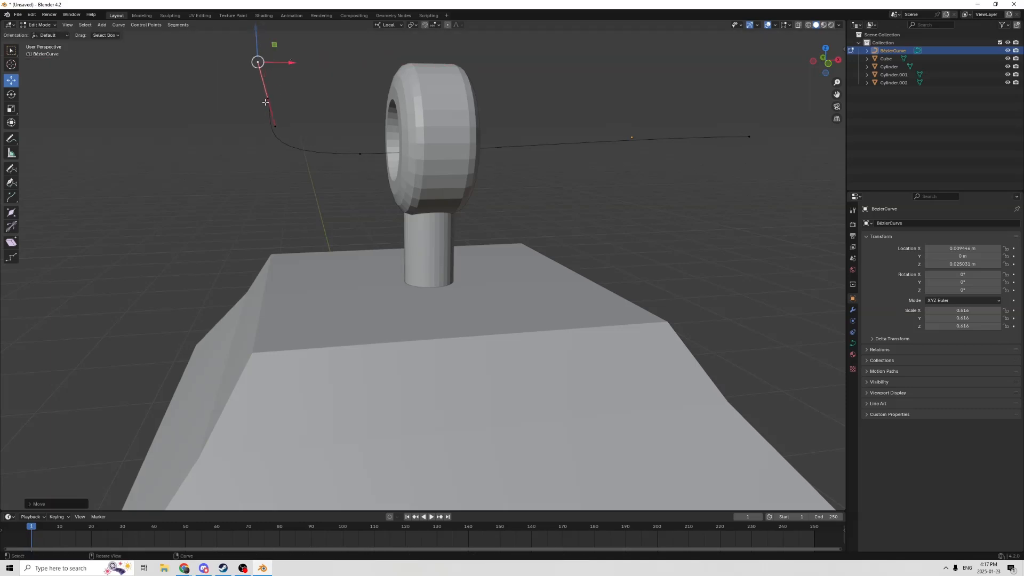
drag(297, 97, 296, 98)
Step: Nudge the upper handle slightly back toward the ring along local X to reduce the lean of the upturned end
key(Tab)
mouse_move(381, 115)
middle_down()
mouse_move(391, 120)
mouse_move(376, 118)
middle_up()
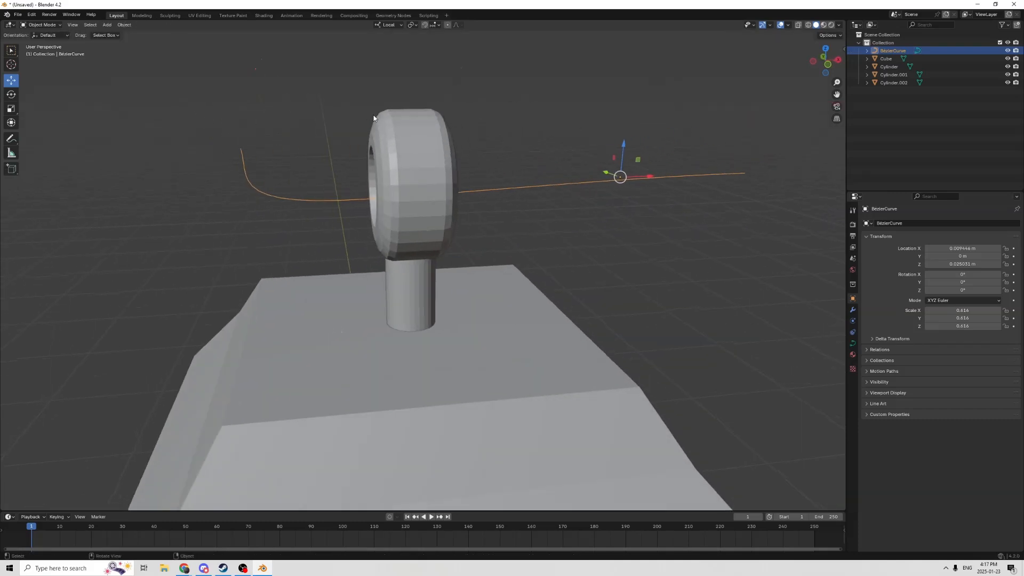
key(Tab)
click(232, 112)
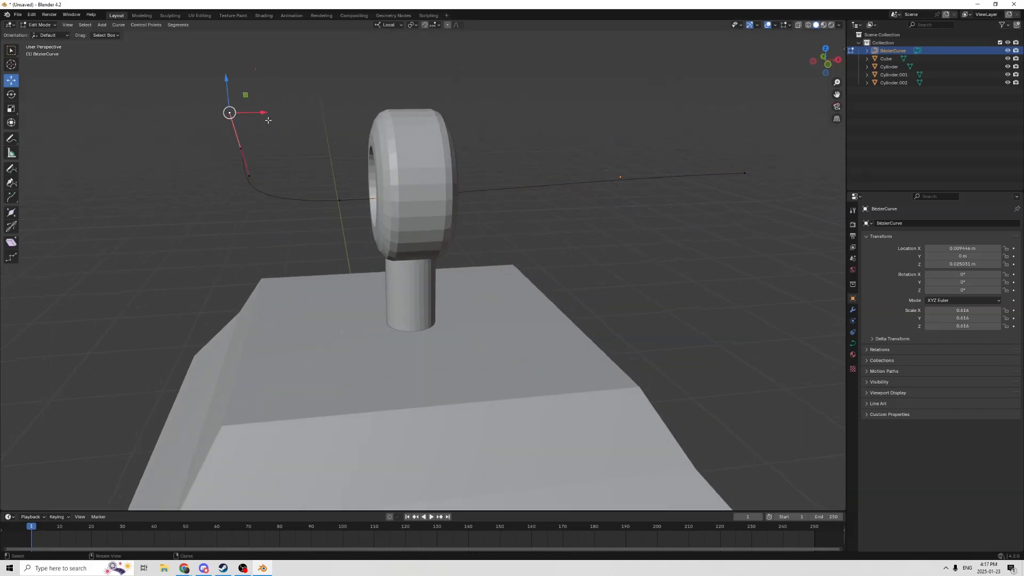
drag(266, 114, 271, 116)
key(Tab)
Step: Move the whole curve object slightly up along local Z and along local X through the ring
middle_drag(306, 123, 373, 128)
scroll(322, 121, down, 6)
drag(484, 161, 485, 156)
drag(518, 187, 547, 188)
scroll(535, 192, down, 2)
middle_drag(535, 192, 603, 202)
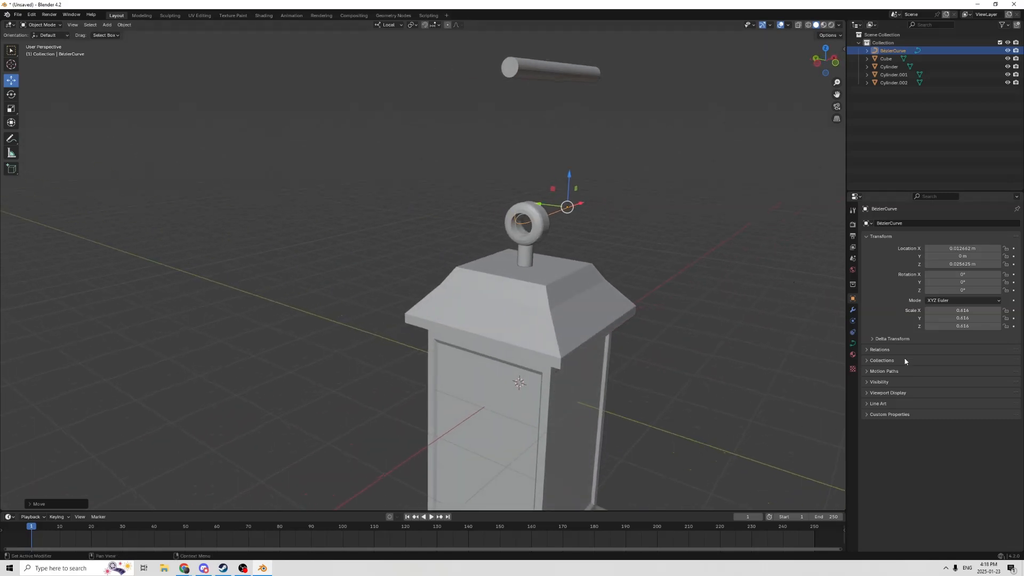
Step: Give the curve thickness with a round bevel depth of 0.001 m
click(852, 343)
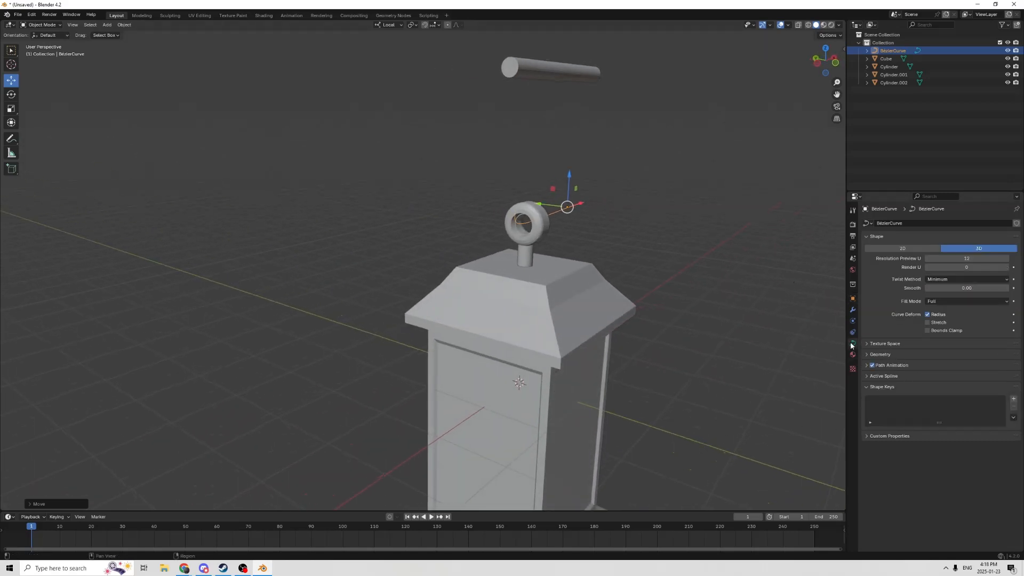
click(877, 354)
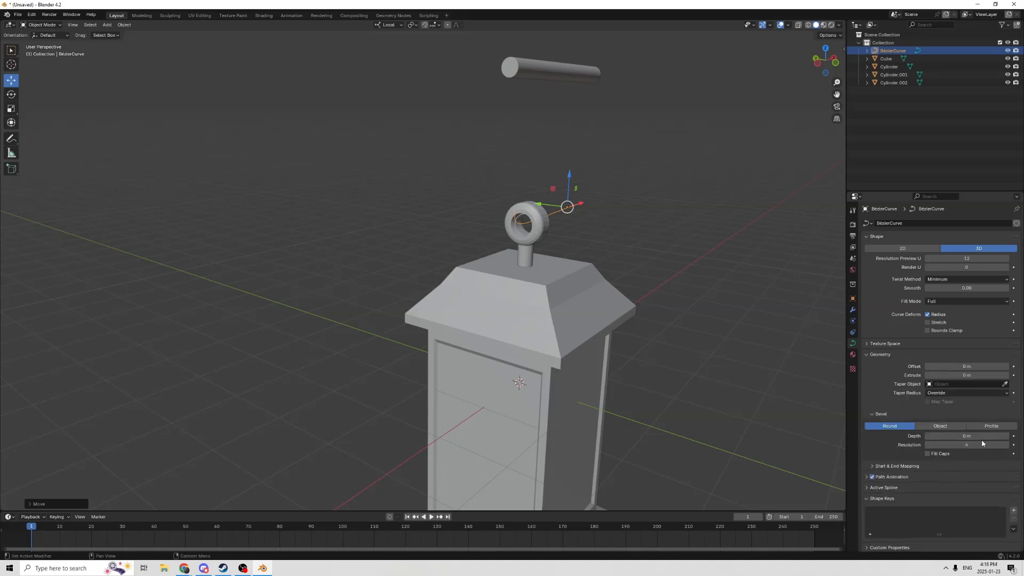
click(1006, 439)
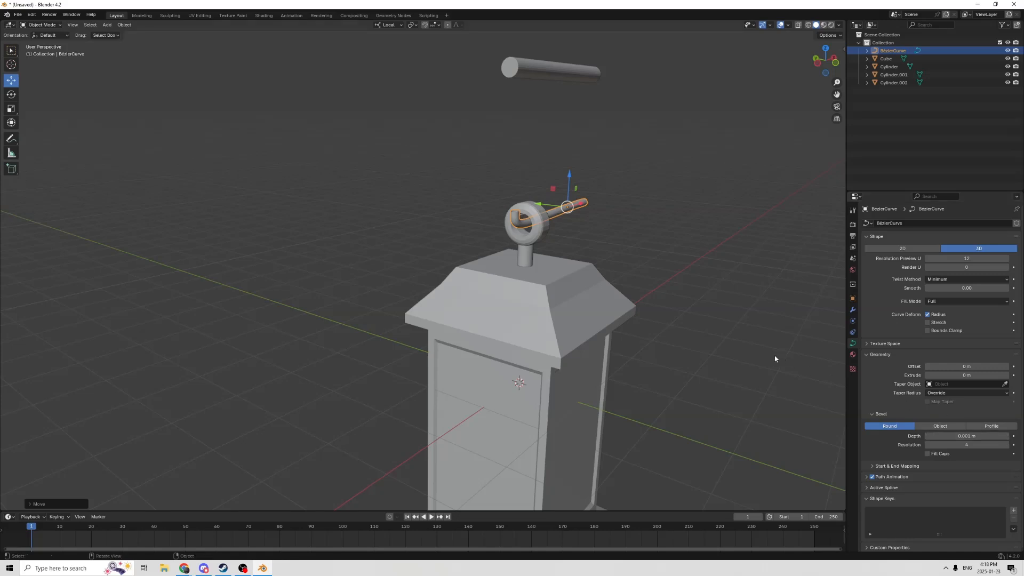
middle_drag(775, 357, 727, 357)
scroll(673, 334, up, 4)
middle_drag(673, 335, 585, 284)
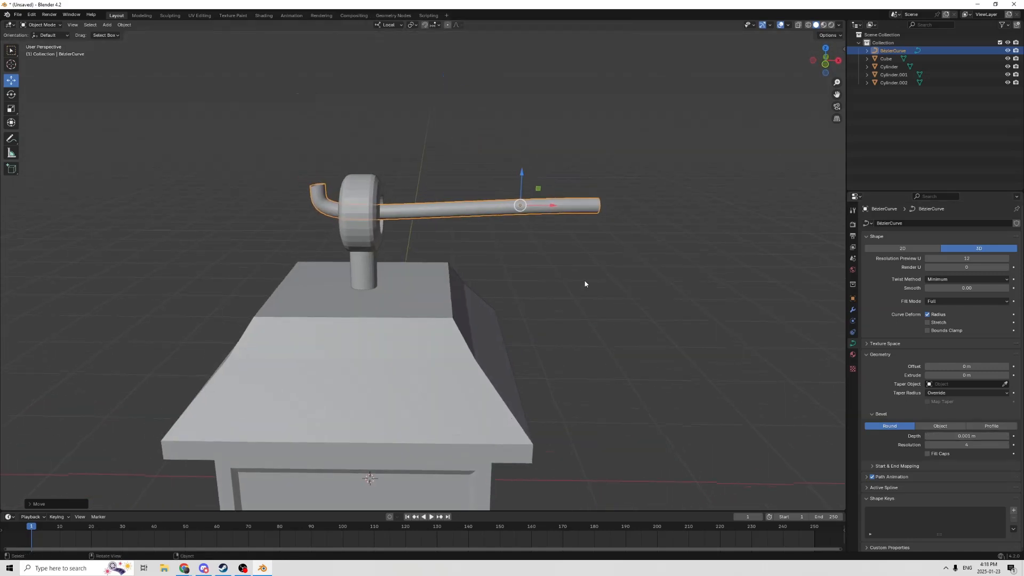
Step: Raise the upturned end point and the control point inside the ring slightly along local Z
middle_drag(516, 183, 441, 187)
key(Tab)
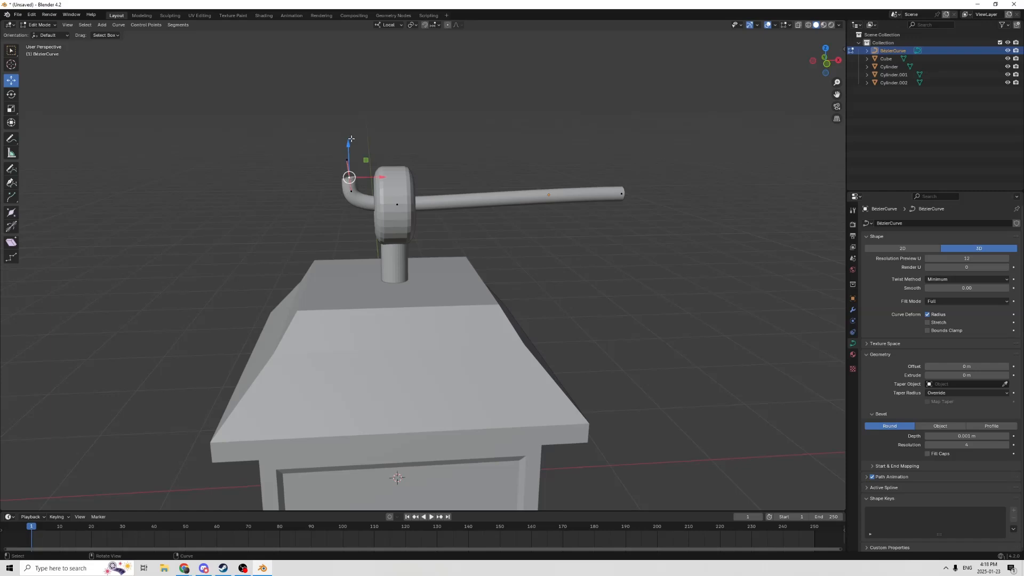
drag(346, 144, 347, 140)
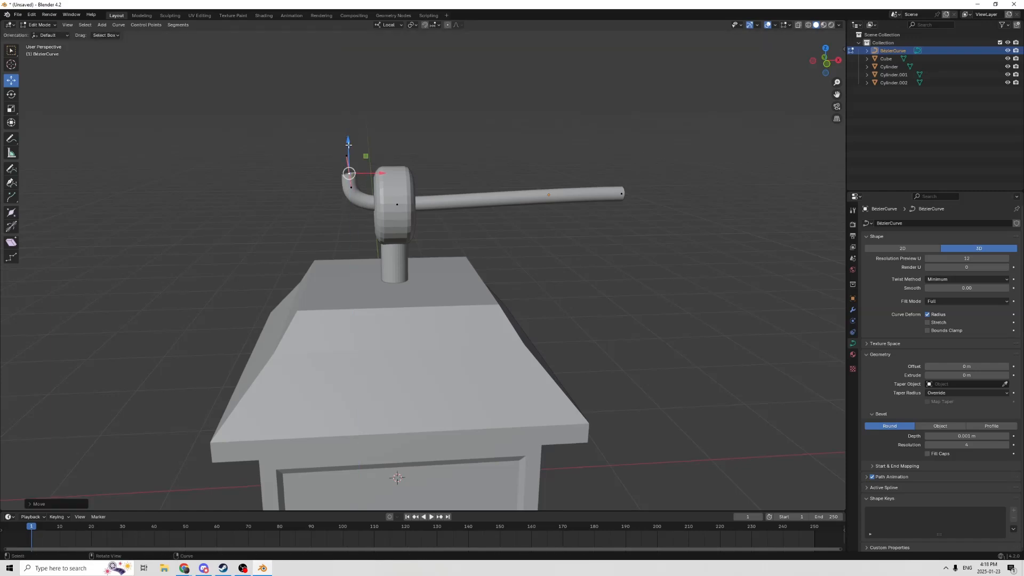
click(397, 205)
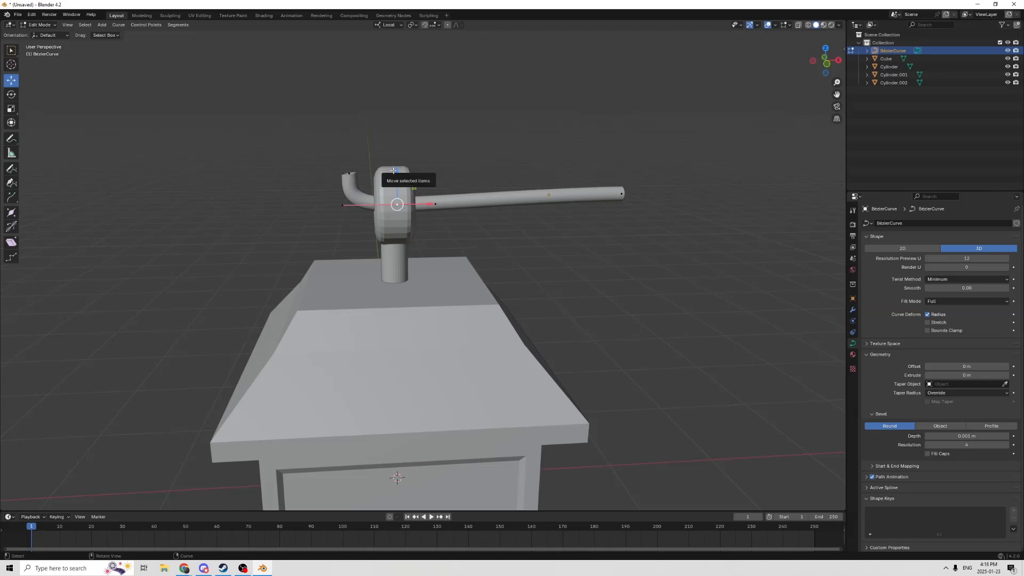
drag(393, 171, 396, 168)
scroll(396, 169, down, 1)
key(Tab)
middle_drag(436, 186, 428, 184)
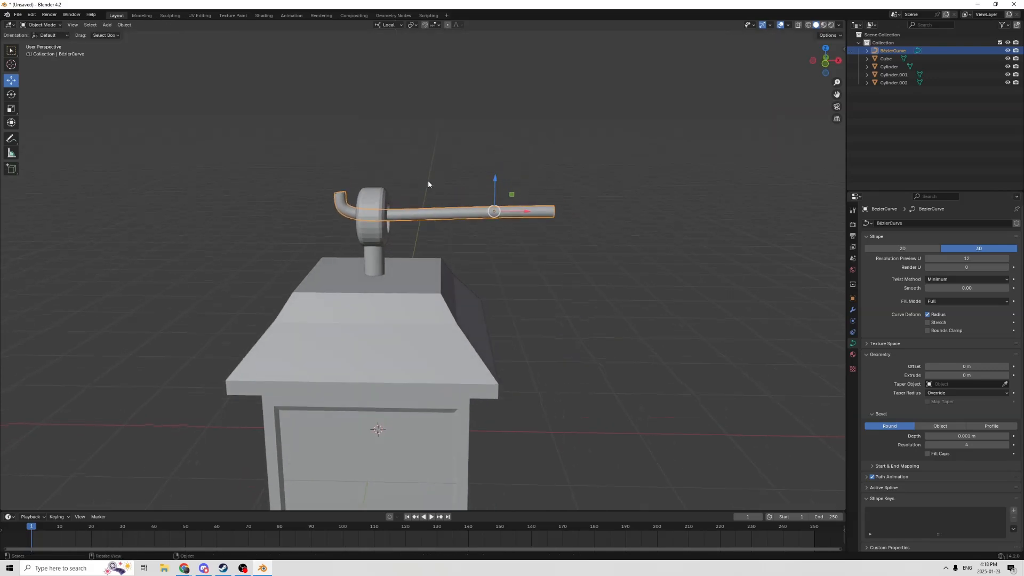
Step: Scale the curve object up and slide it along local X so its upturned end sits just beyond the ring
mouse_move(527, 213)
mouse_down()
mouse_move(541, 211)
mouse_move(523, 212)
mouse_up()
middle_drag(522, 211, 478, 226)
key(s)
click(551, 221)
drag(504, 229, 563, 228)
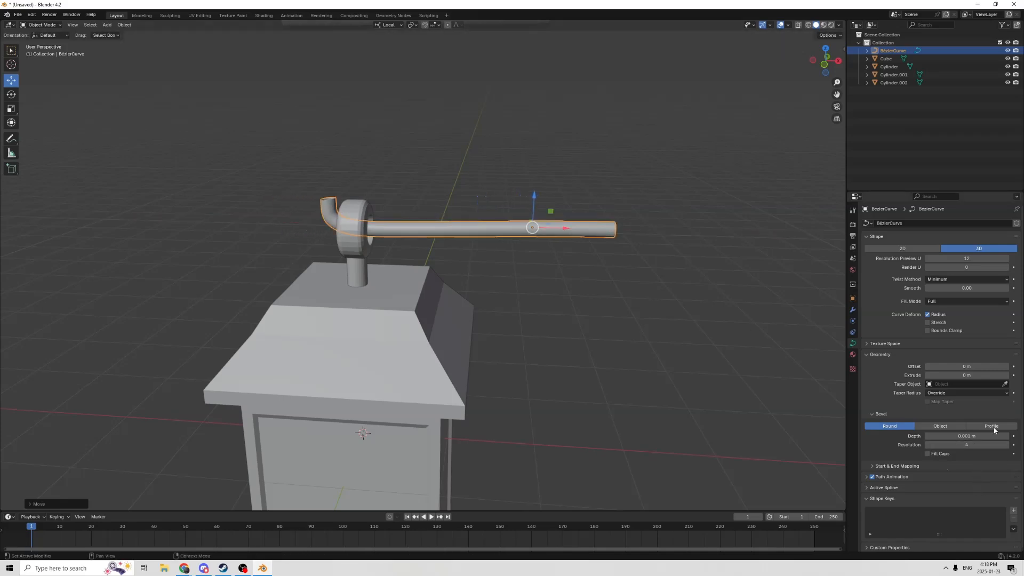
click(1006, 436)
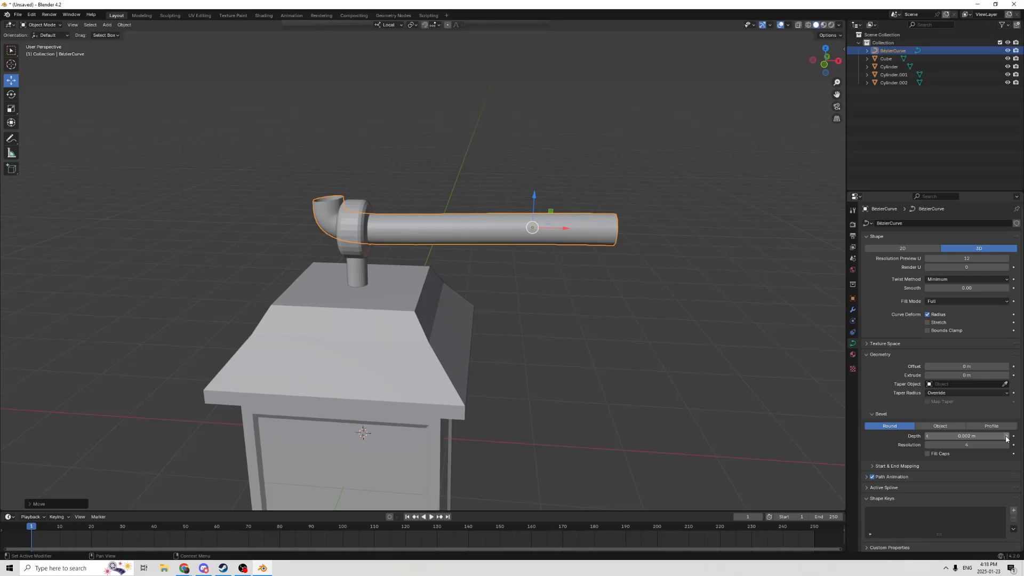
click(928, 437)
middle_drag(720, 338, 606, 238)
Step: Lower the control point at the curve's far straight end along local Z so that the rod runs level
key(Tab)
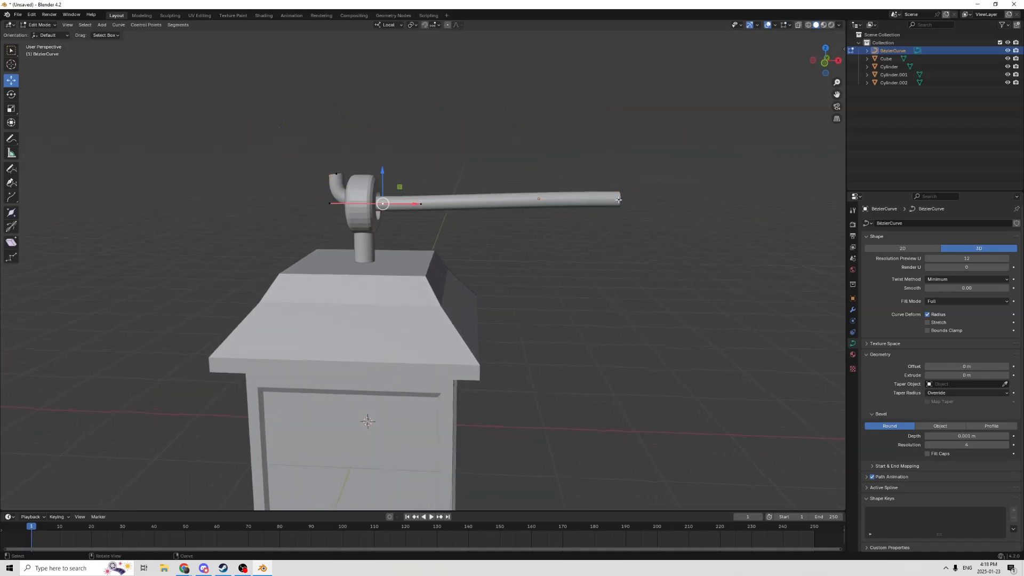
click(619, 200)
drag(622, 164, 621, 173)
key(Tab)
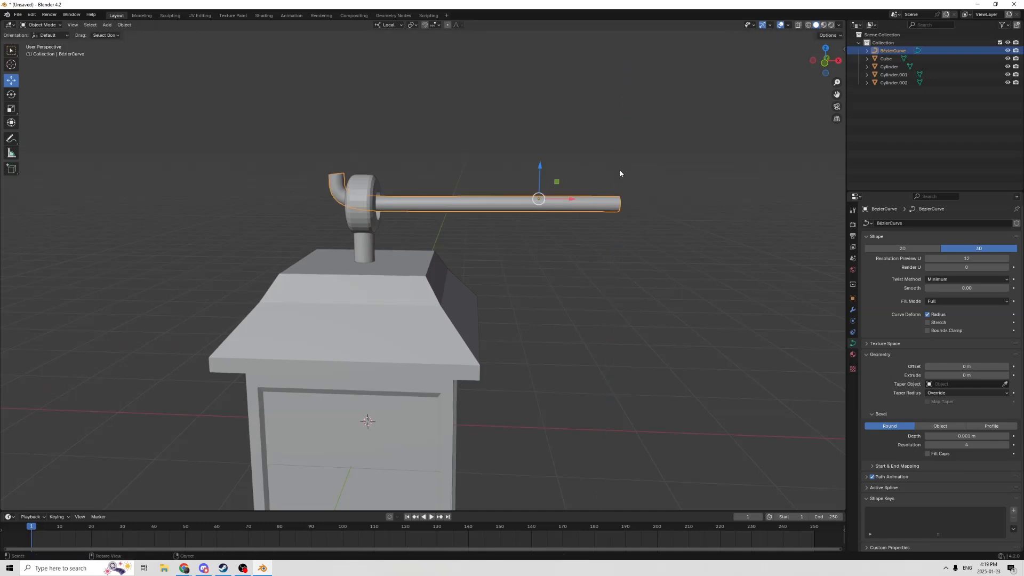
middle_drag(689, 184, 398, 228)
Step: Convert the bevelled curve object to a mesh
key(Tab)
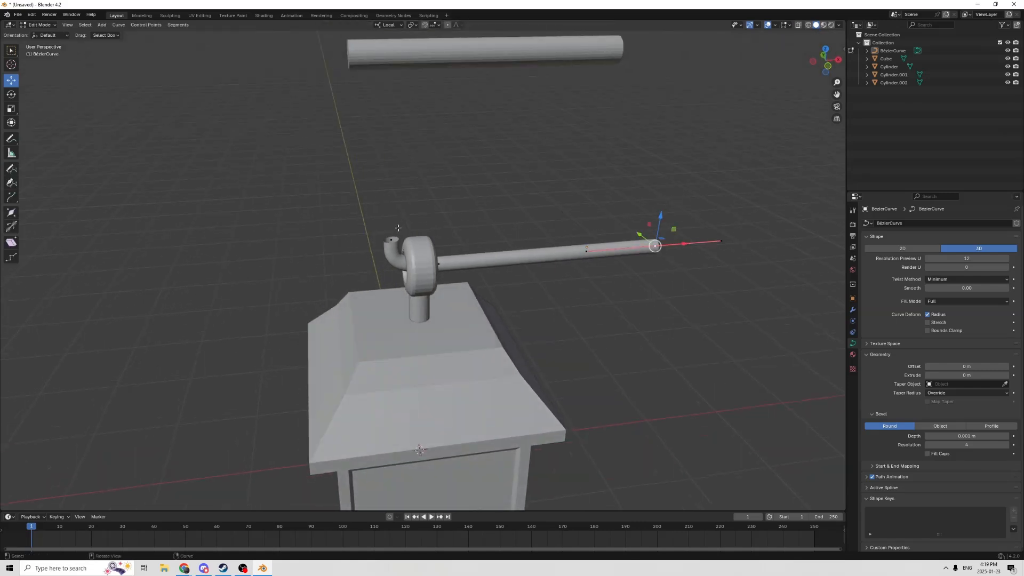
scroll(378, 231, up, 1)
key(Tab)
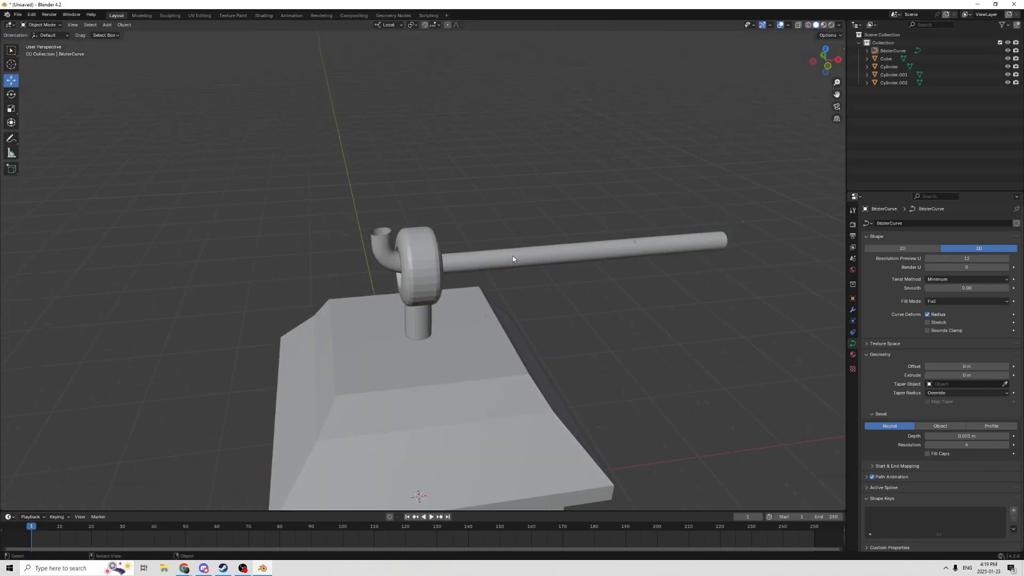
middle_drag(513, 256, 507, 241)
right_click(506, 241)
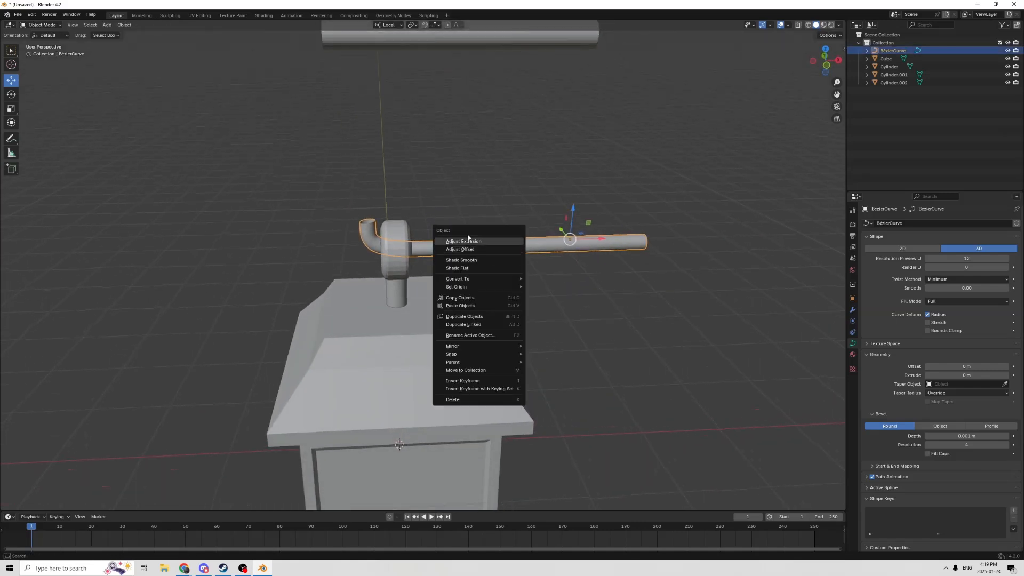
right_click(486, 240)
mouse_move(455, 278)
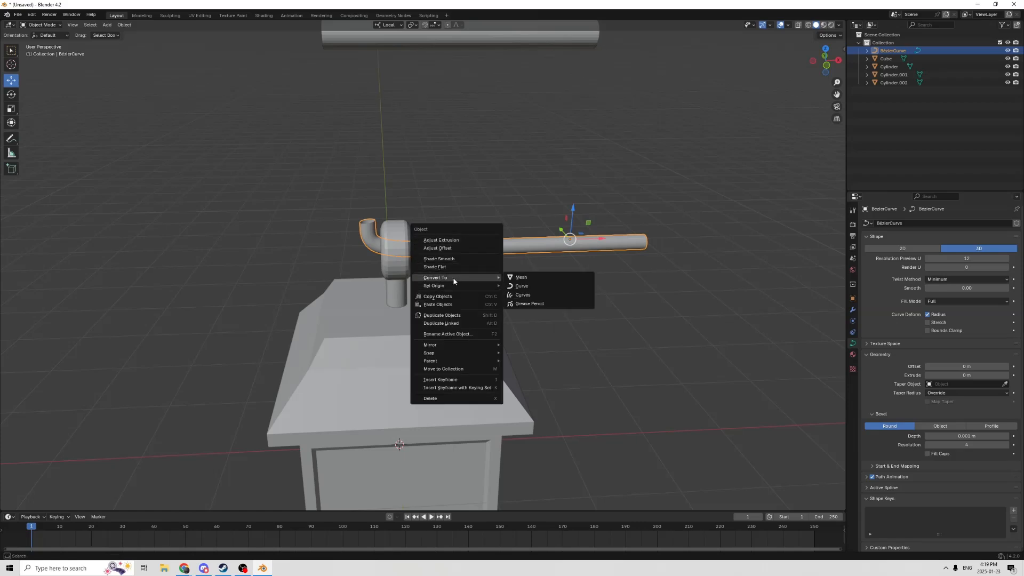
click(517, 281)
click(480, 250)
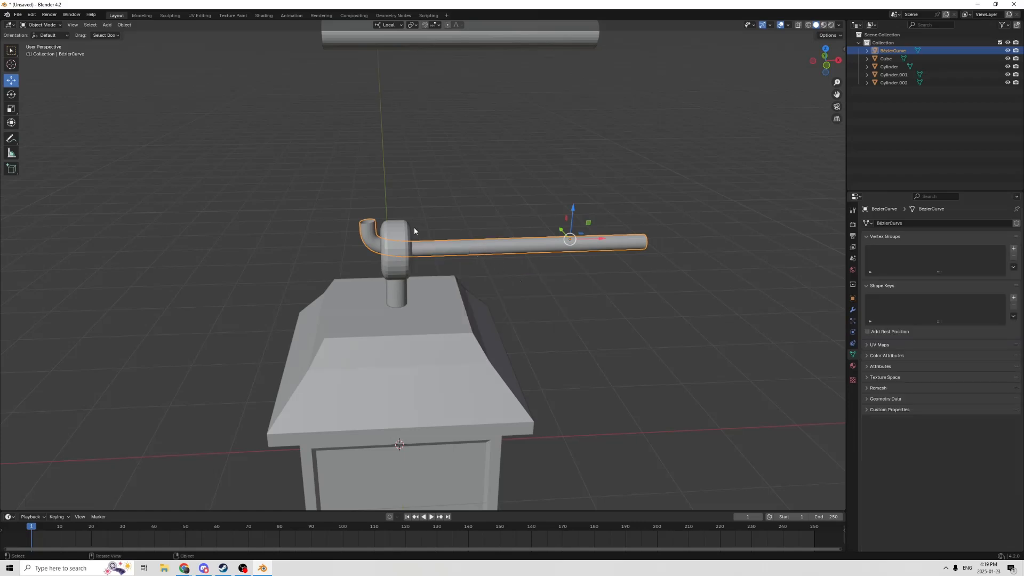
Step: Select the full edge rim around the tube's open upturned end and scale it slightly inward
middle_drag(380, 222, 391, 232)
scroll(391, 232, up, 3)
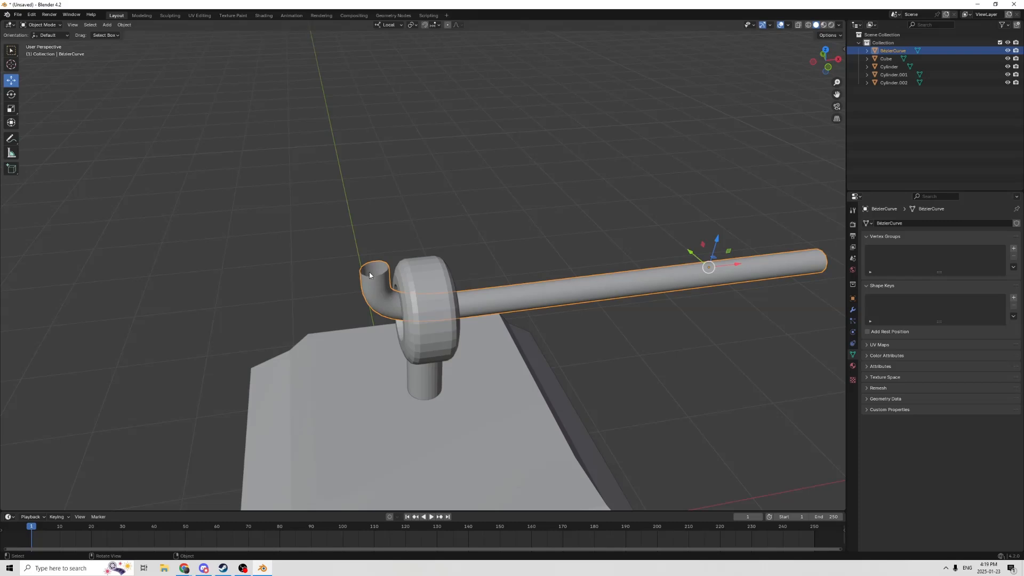
key(Tab)
click(366, 267)
scroll(366, 266, up, 2)
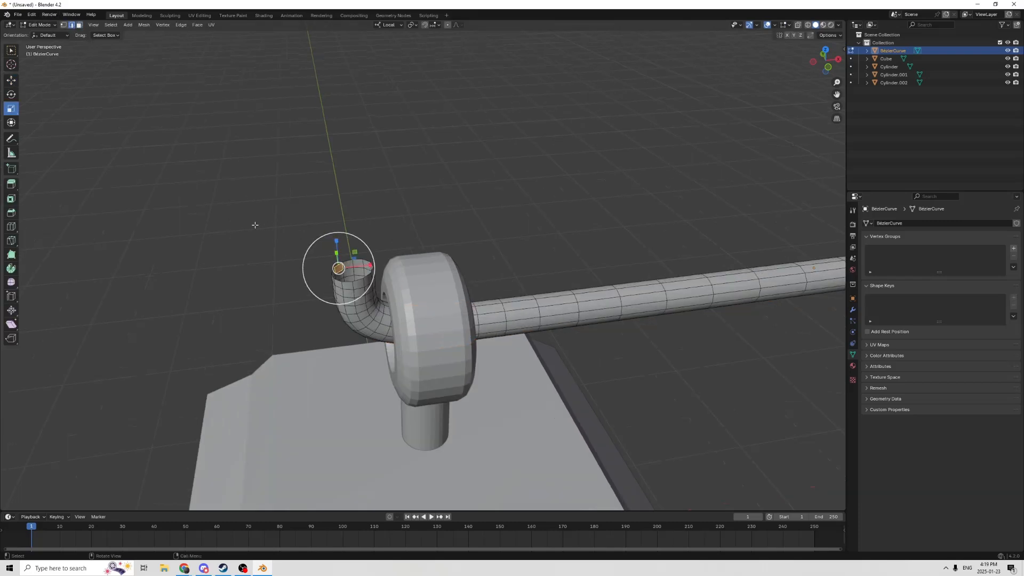
click(338, 265)
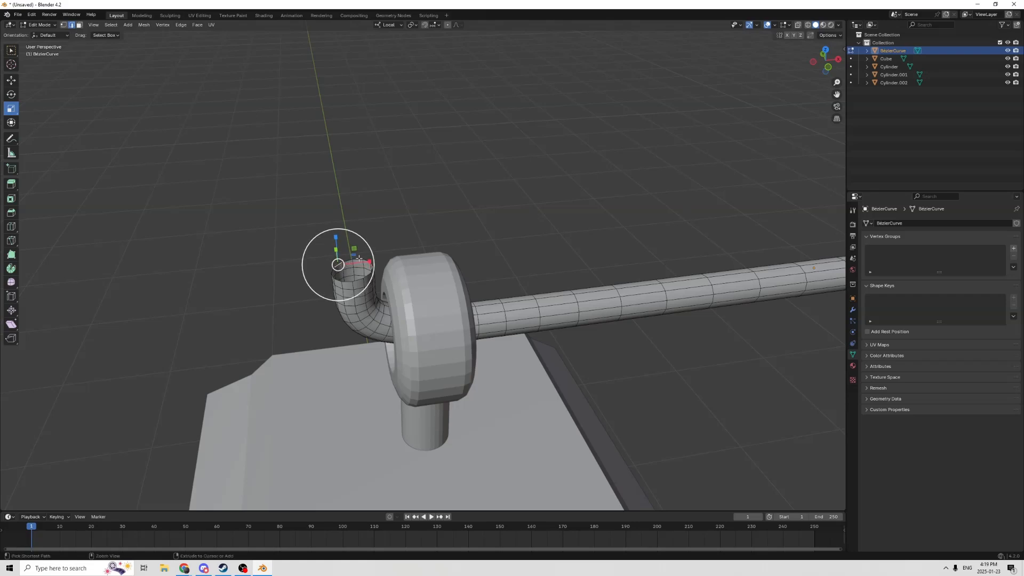
ctrl+click(370, 280)
ctrl+click(366, 277)
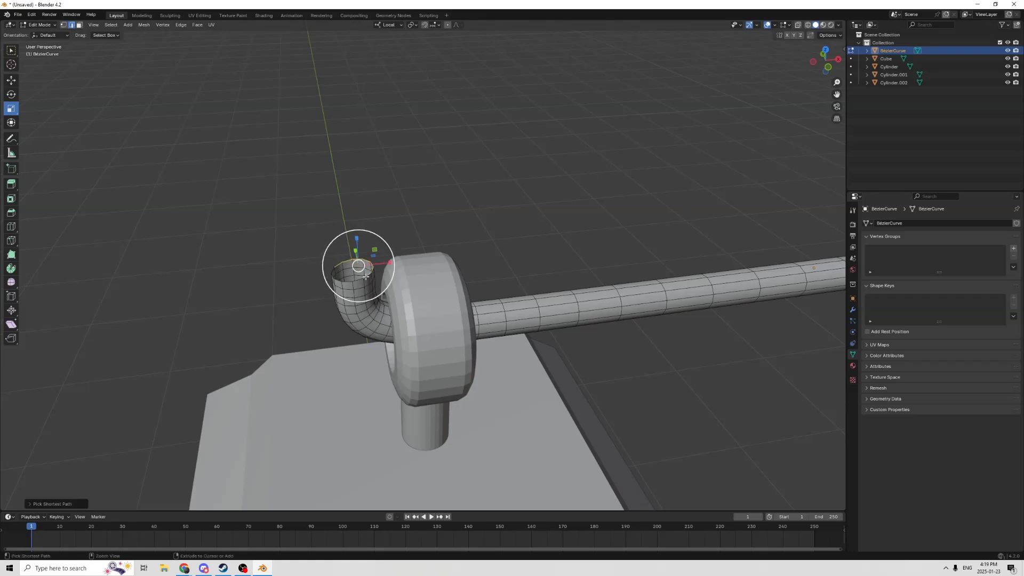
ctrl+click(332, 269)
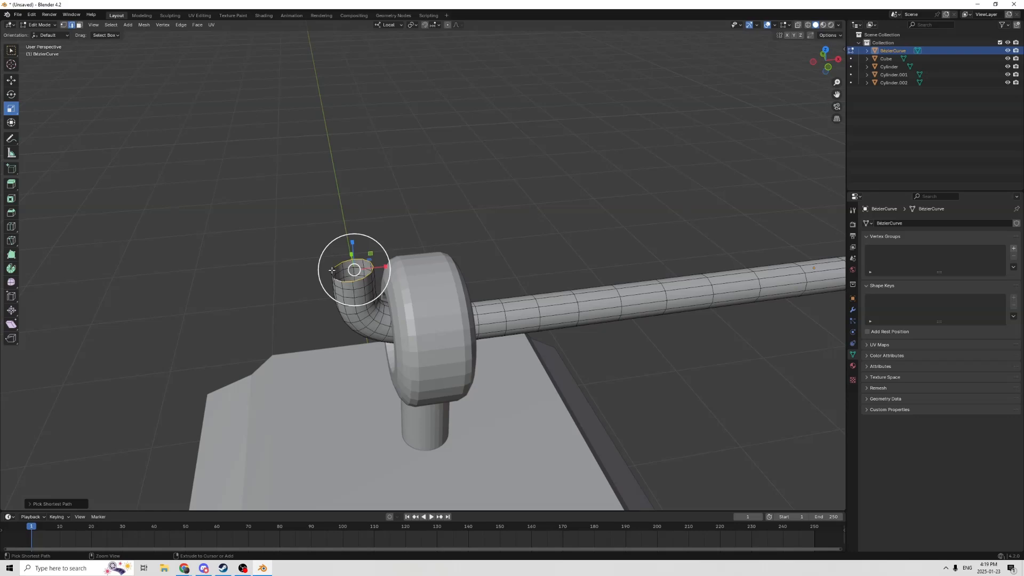
middle_drag(336, 250, 377, 235)
scroll(376, 239, up, 2)
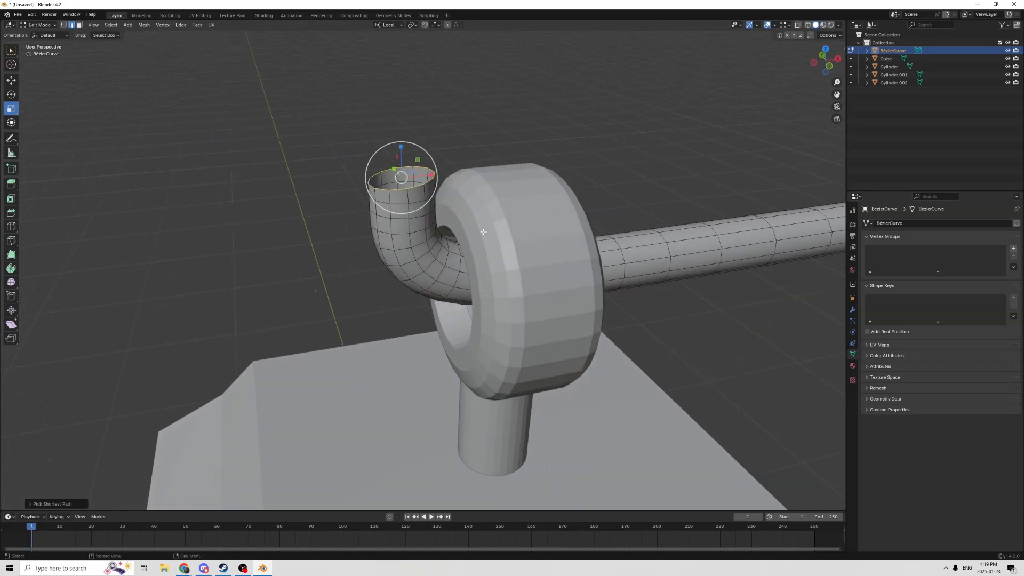
scroll(483, 232, down, 4)
middle_drag(554, 225, 576, 230)
key(s)
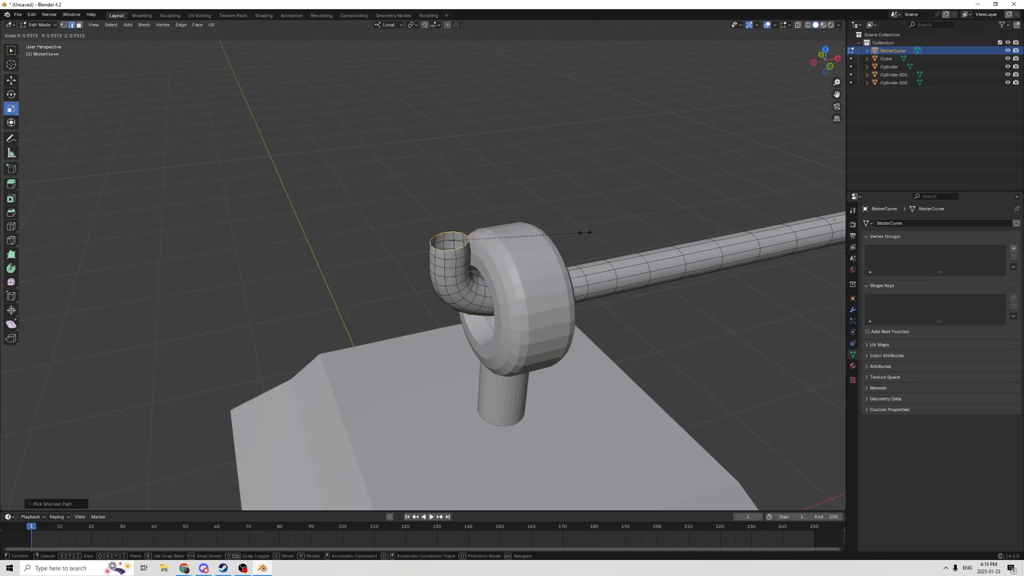
click(579, 231)
Step: Extrude the rim of the hook's upturned end, raise it along local Z and scale it inward to begin the taper
key(e)
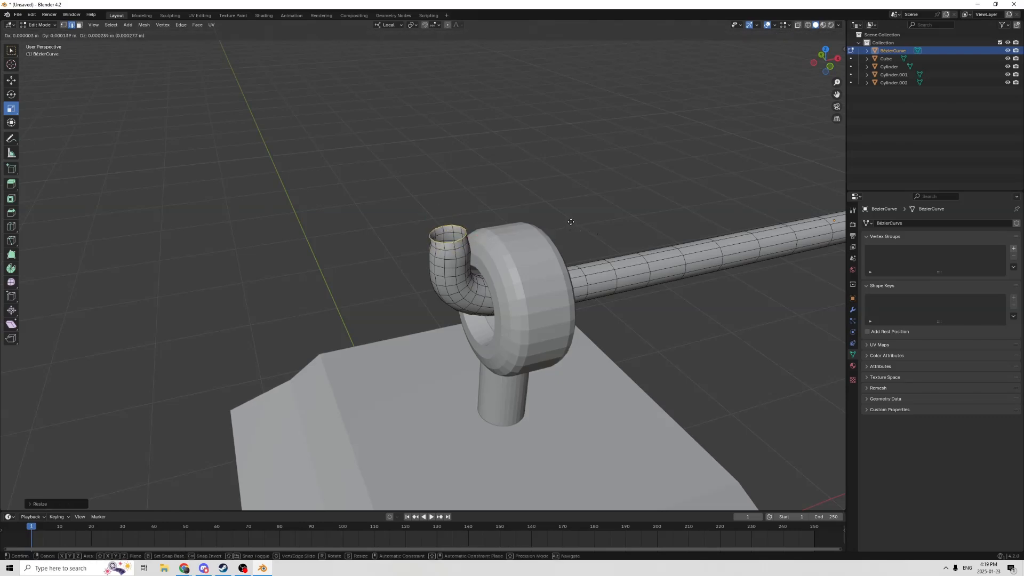
click(573, 221)
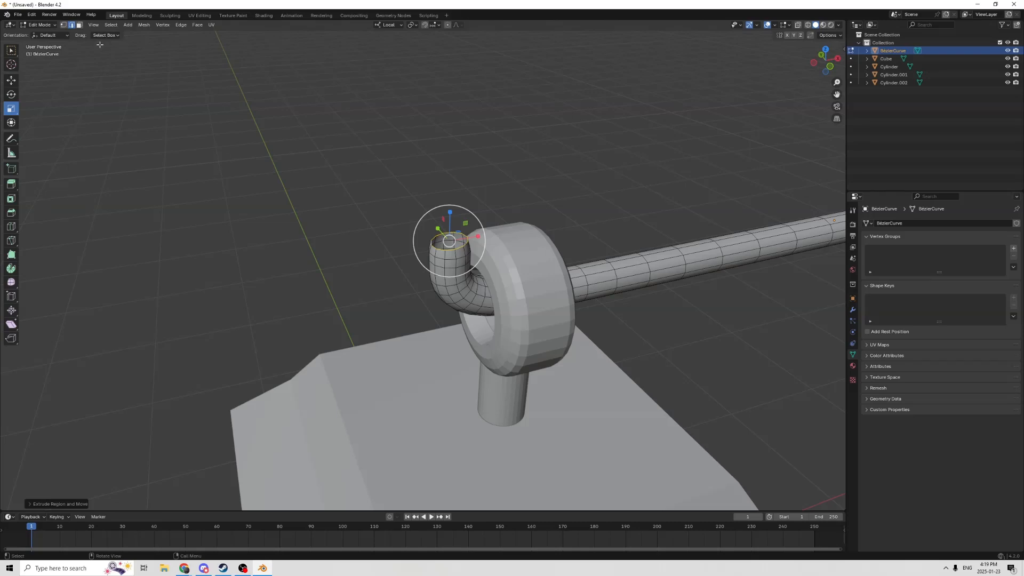
click(11, 80)
drag(450, 215, 451, 204)
key(s)
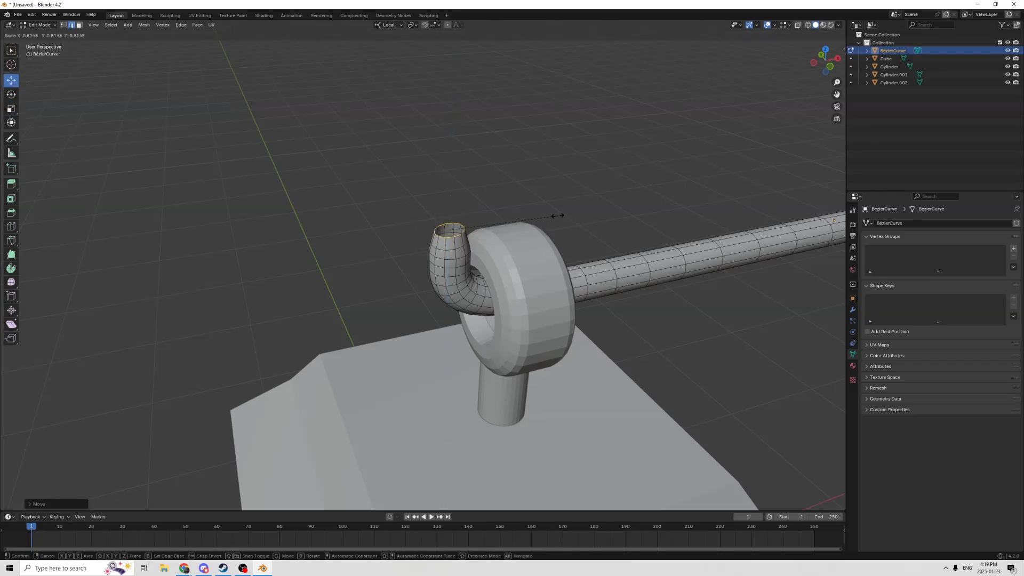
click(554, 214)
key(e)
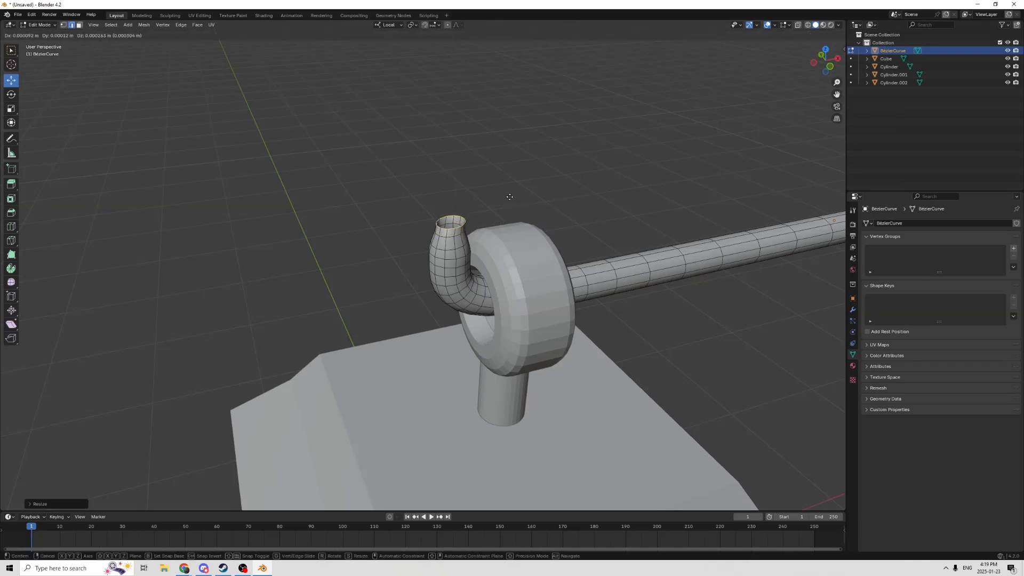
click(510, 193)
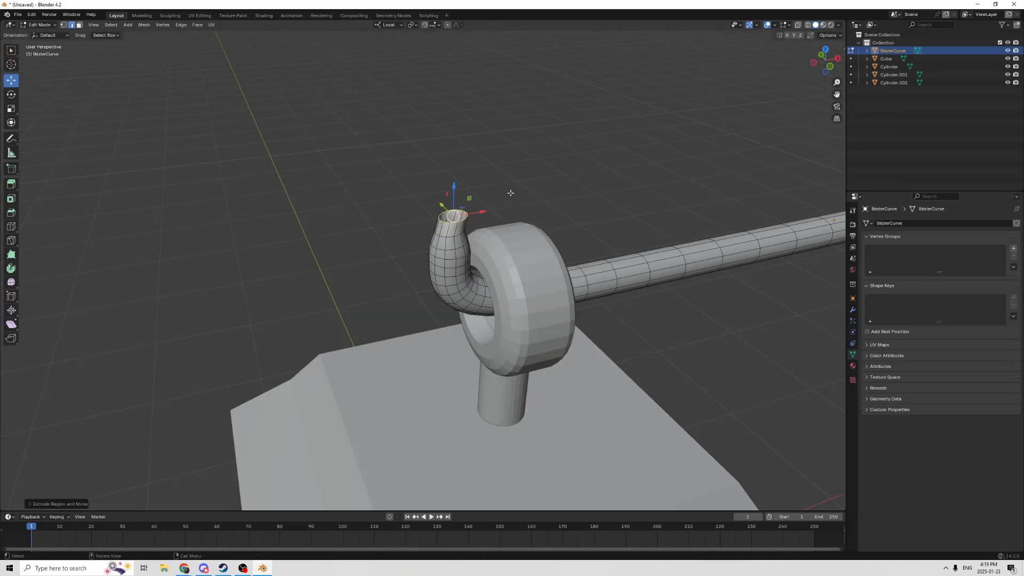
click(31, 15)
click(40, 21)
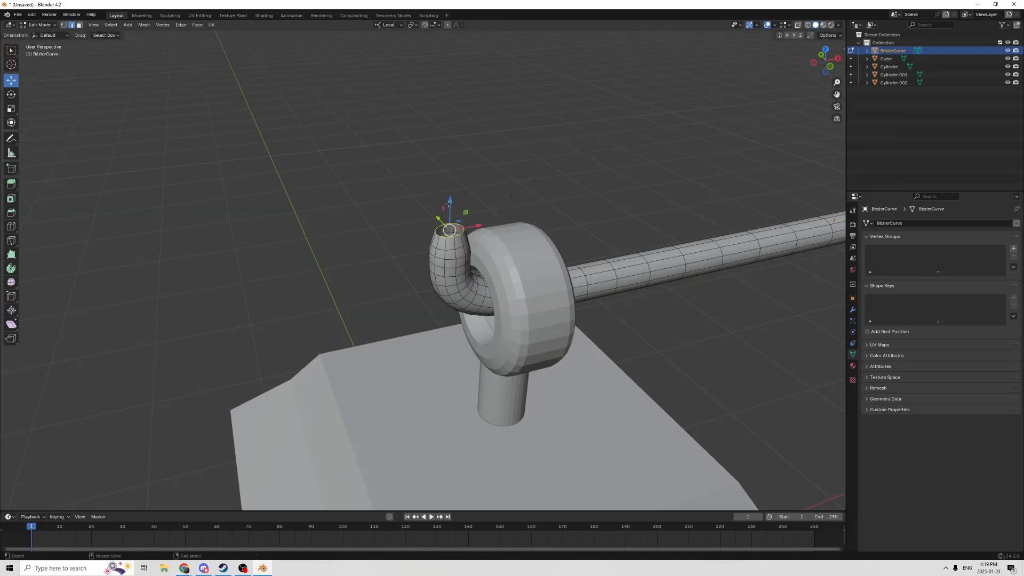
Step: Raise the hook's end rim further along local Z, shrink it to a narrow tip and close the opening with a face
drag(450, 203, 449, 187)
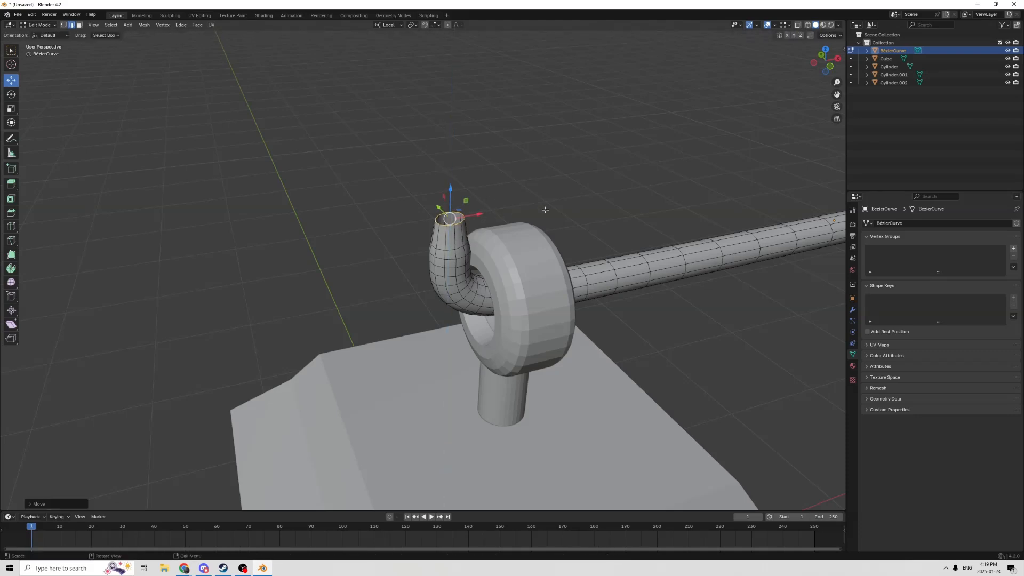
key(s)
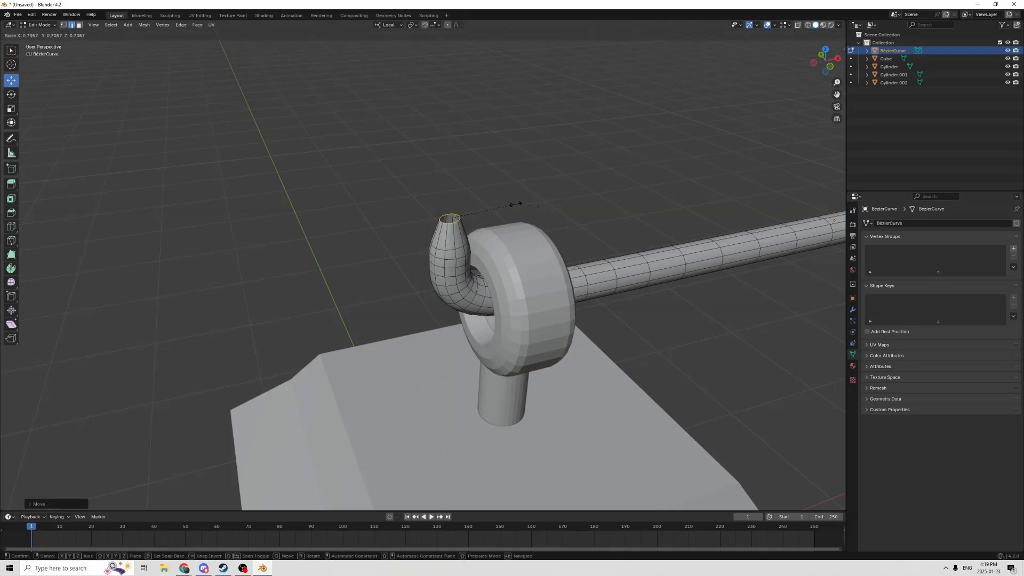
click(514, 204)
mouse_move(486, 199)
middle_down()
mouse_move(483, 171)
mouse_move(450, 204)
mouse_move(494, 202)
middle_up()
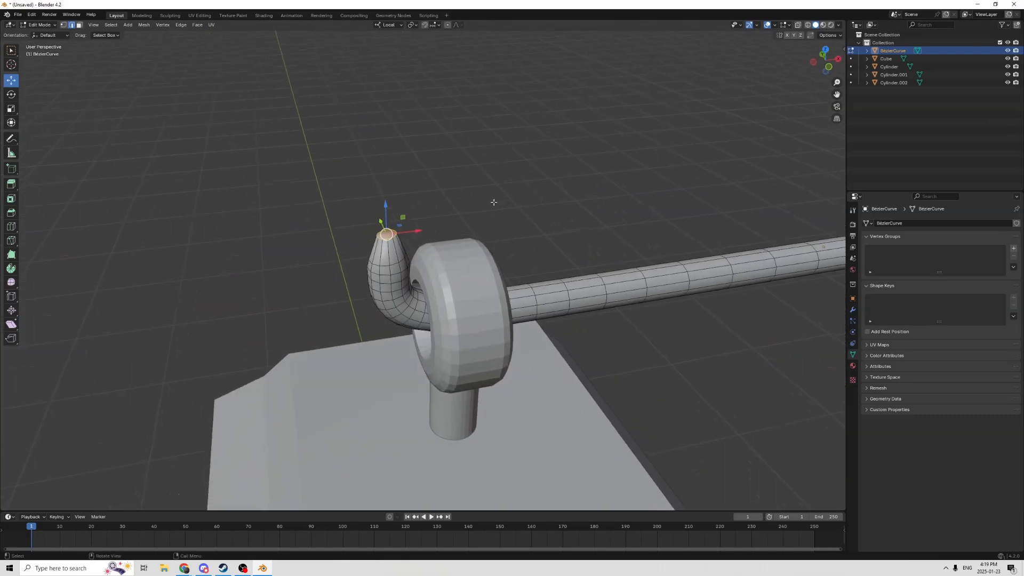
click(488, 197)
scroll(487, 197, down, 3)
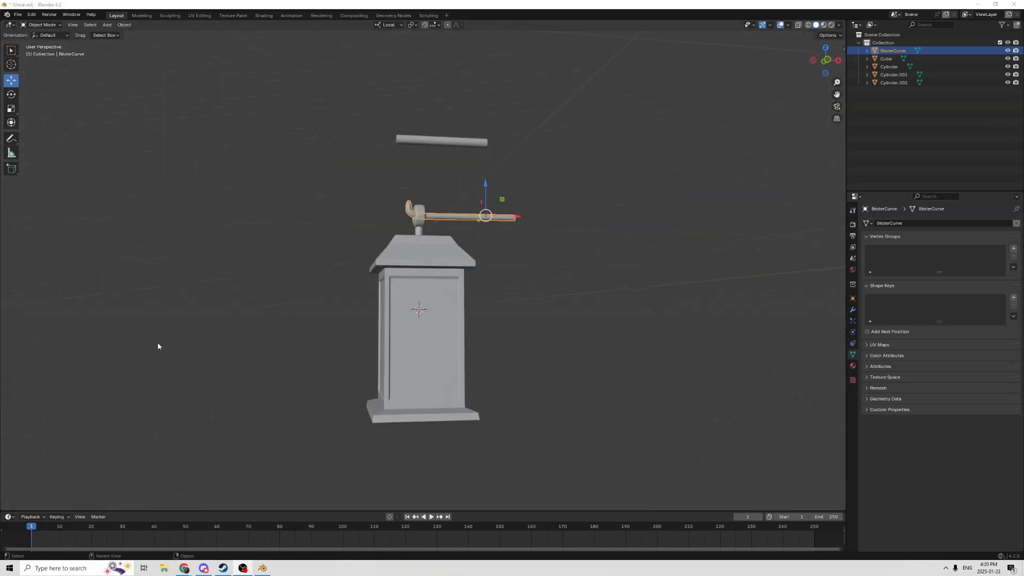
Step: Select the full edge rim around the open straight end of the rod in Edit Mode
scroll(159, 346, up, 3)
middle_drag(161, 358, 222, 353)
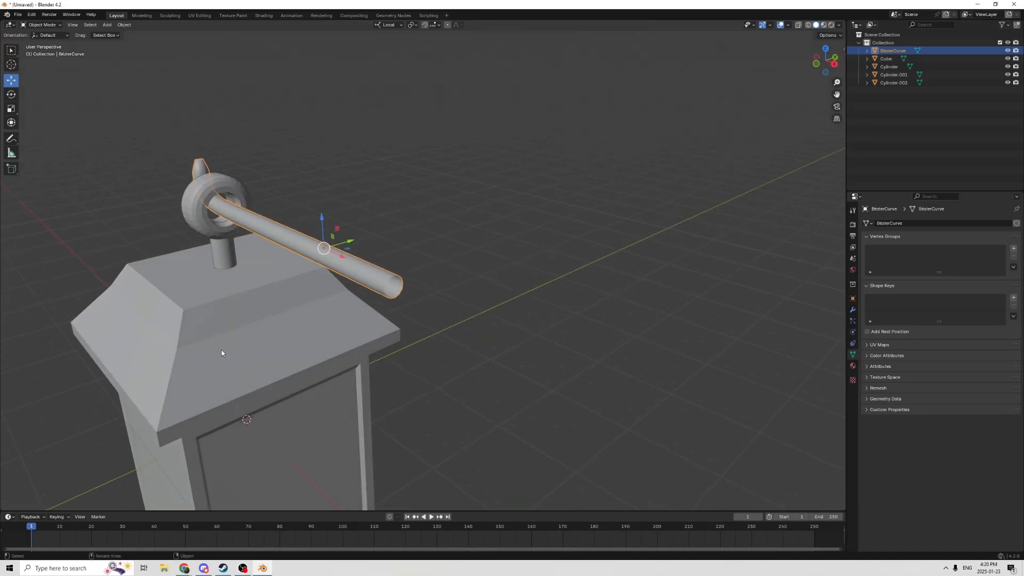
click(402, 265)
click(377, 284)
key(Tab)
scroll(401, 281, up, 1)
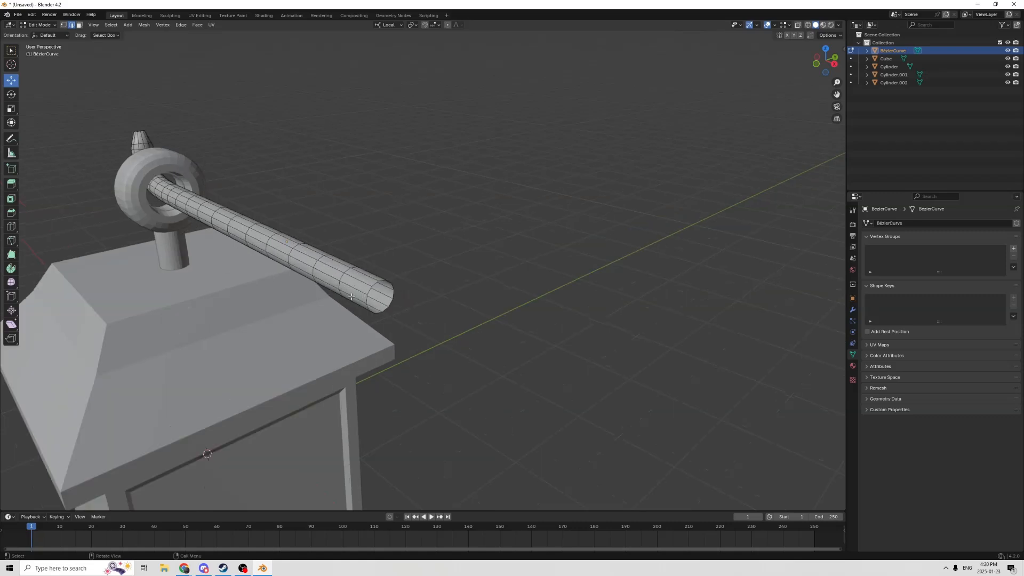
middle_drag(400, 281, 389, 283)
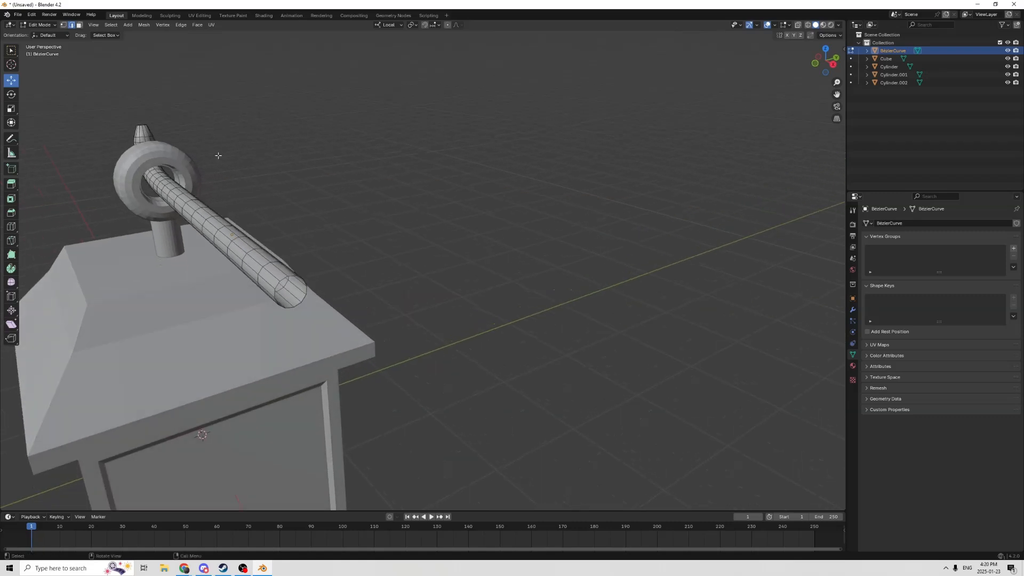
click(297, 305)
ctrl+click(286, 283)
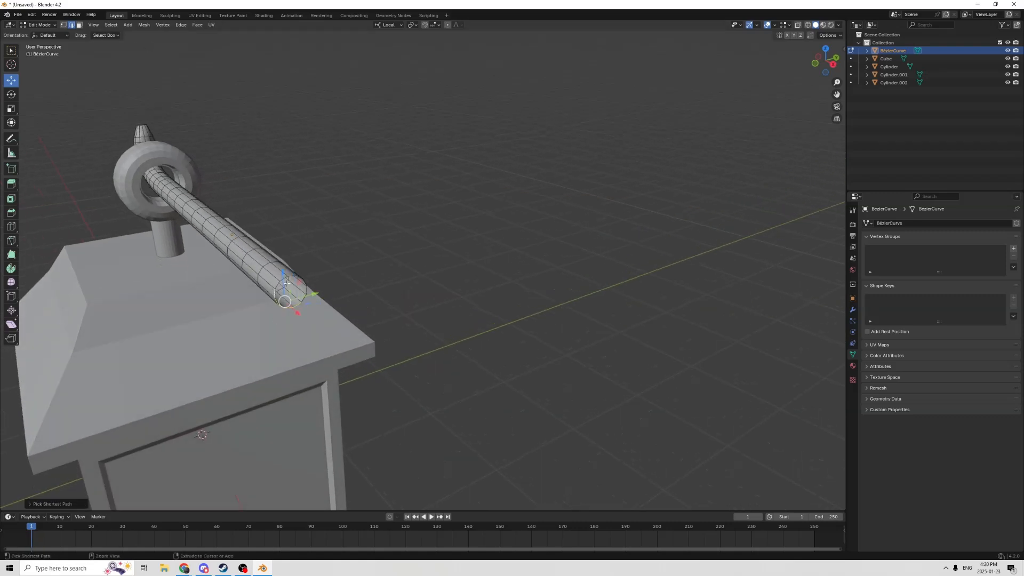
ctrl+click(292, 277)
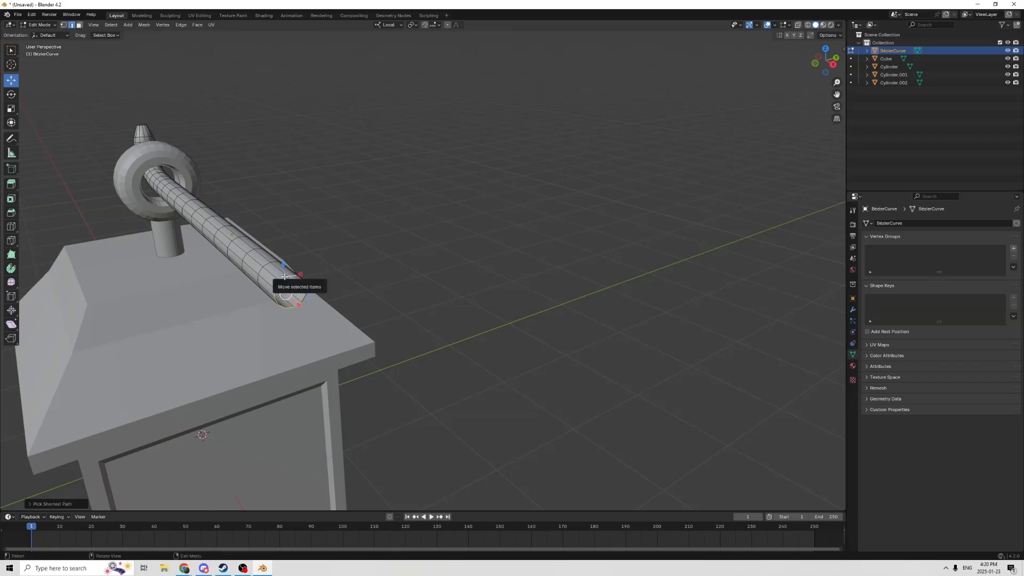
middle_drag(285, 276, 236, 294)
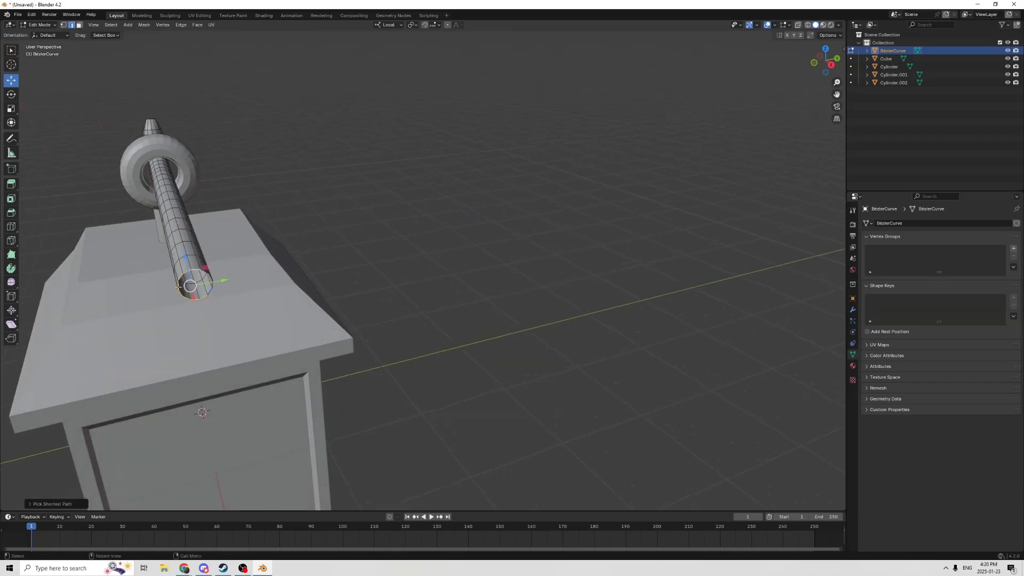
ctrl+click(208, 293)
middle_drag(195, 286, 208, 283)
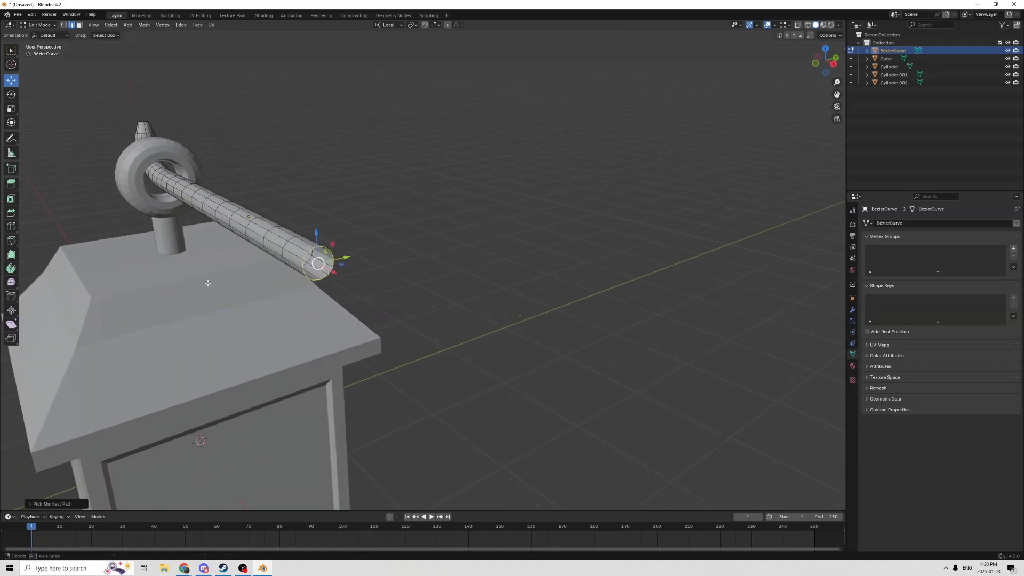
click(410, 315)
scroll(393, 307, down, 3)
middle_drag(393, 307, 333, 247)
click(31, 15)
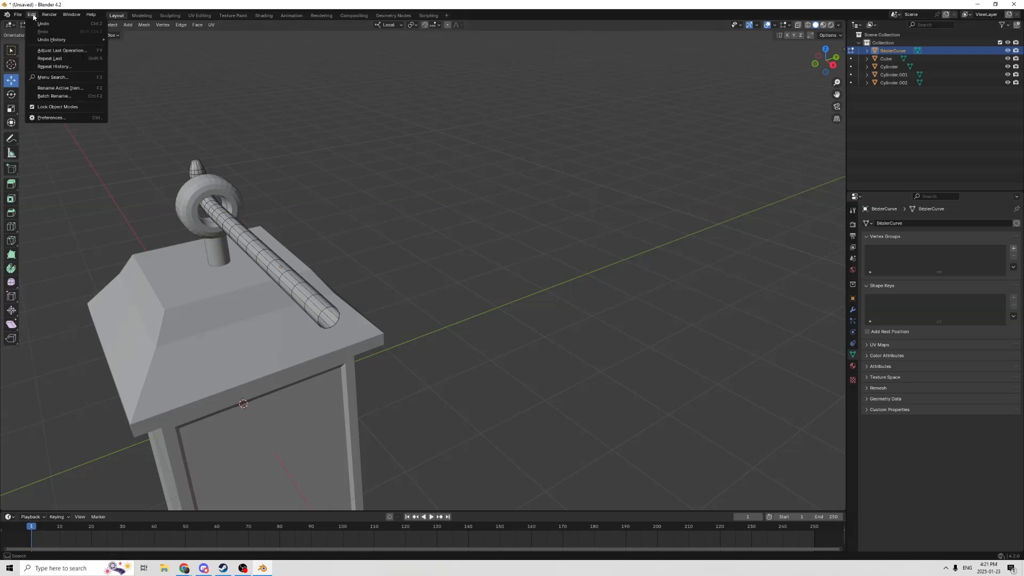
click(40, 24)
middle_drag(324, 200, 674, 214)
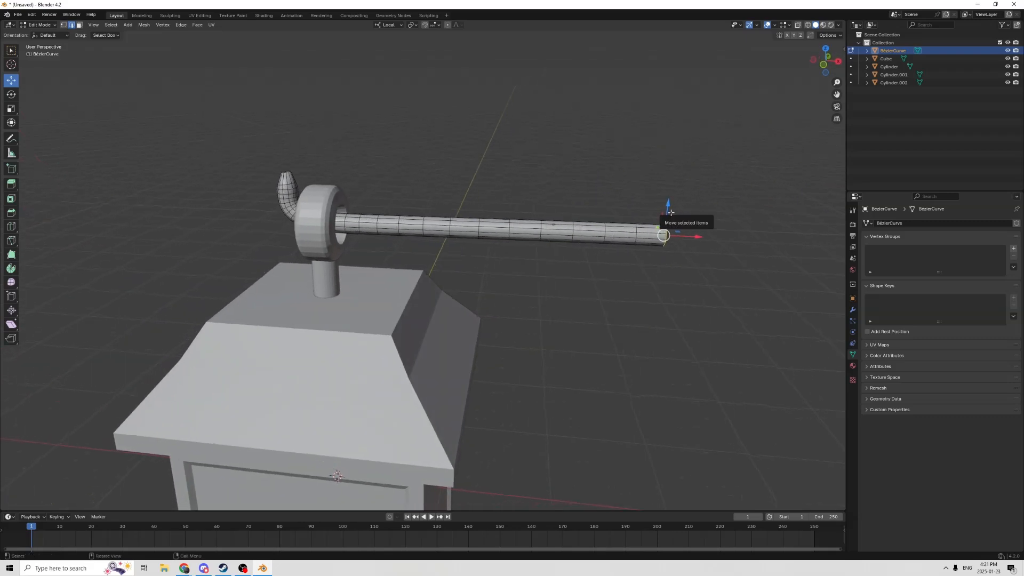
Step: Add a cube mesh in Object Mode and move it along local X and Z to the rod's straight end
key(Tab)
scroll(609, 187, down, 3)
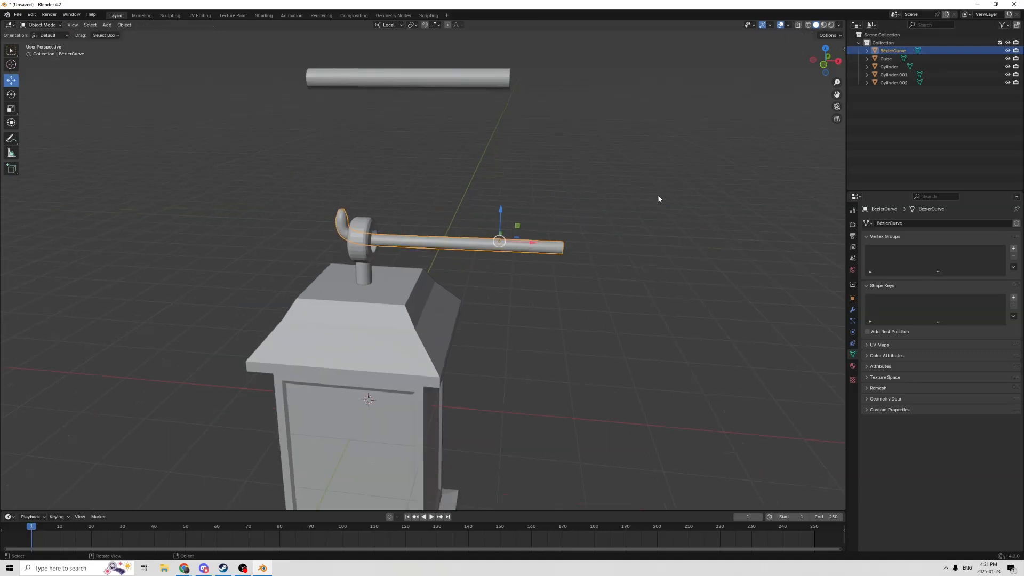
key(shift+a)
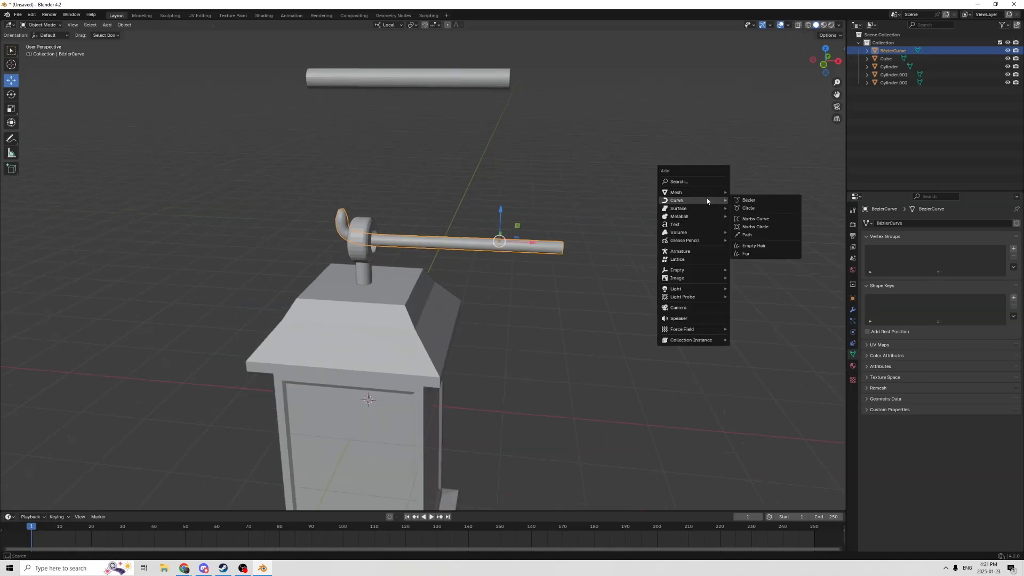
key(shift+a)
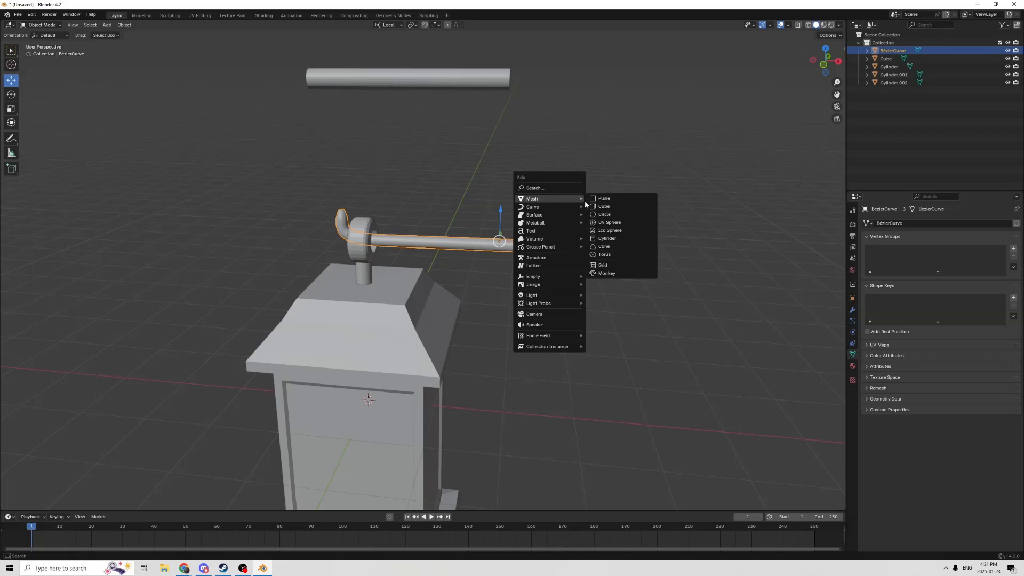
click(604, 208)
scroll(593, 229, down, 4)
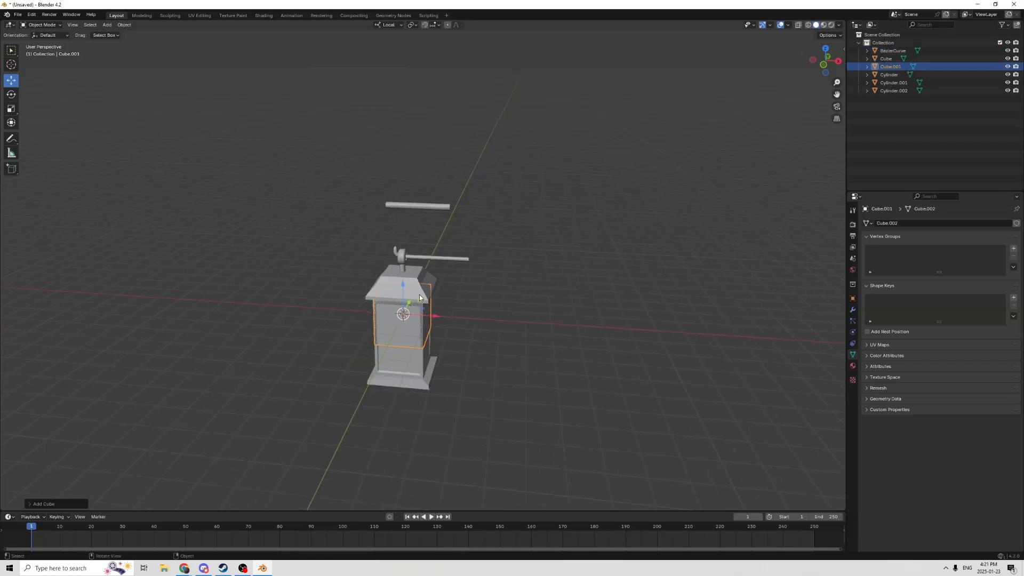
drag(432, 319, 507, 323)
drag(479, 289, 481, 231)
scroll(475, 228, up, 6)
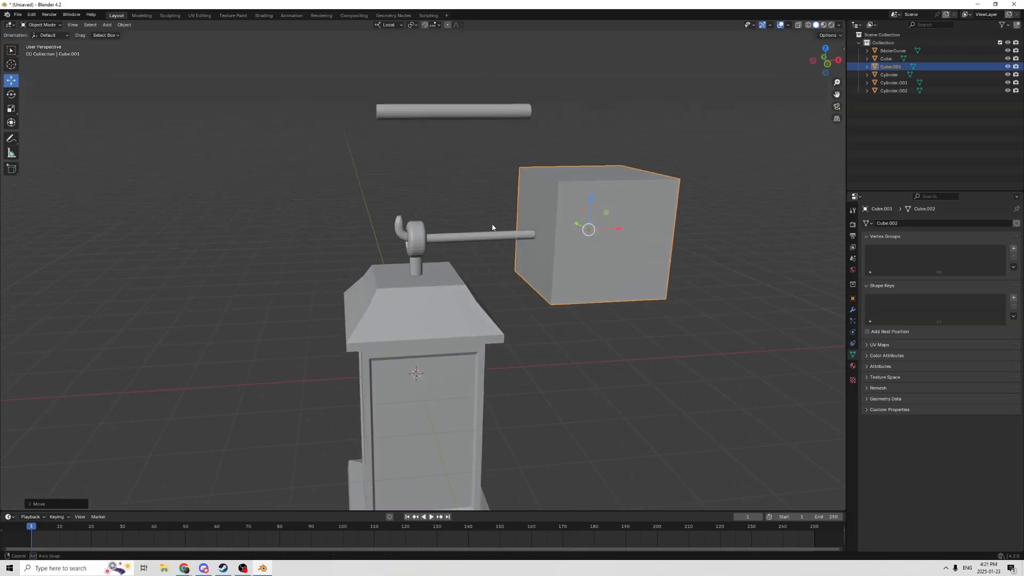
Step: Scale the new cube down along local X into a slab at the rod's straight end
click(10, 110)
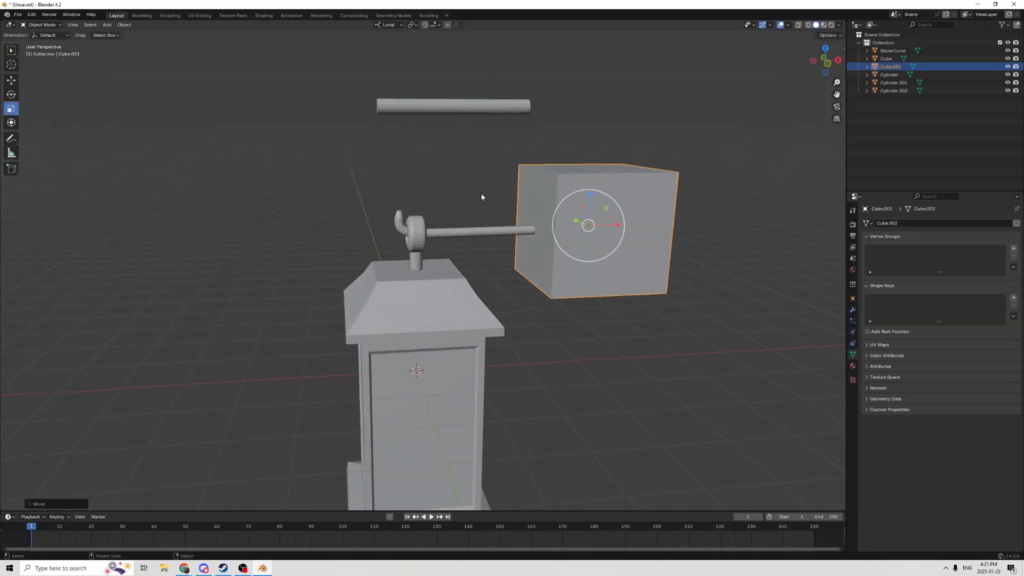
middle_drag(483, 197, 542, 256)
drag(555, 251, 533, 245)
middle_drag(440, 210, 526, 211)
scroll(583, 209, down, 1)
Step: Select the slab's edges and bevel them with 4 segments to round its outline
key(Tab)
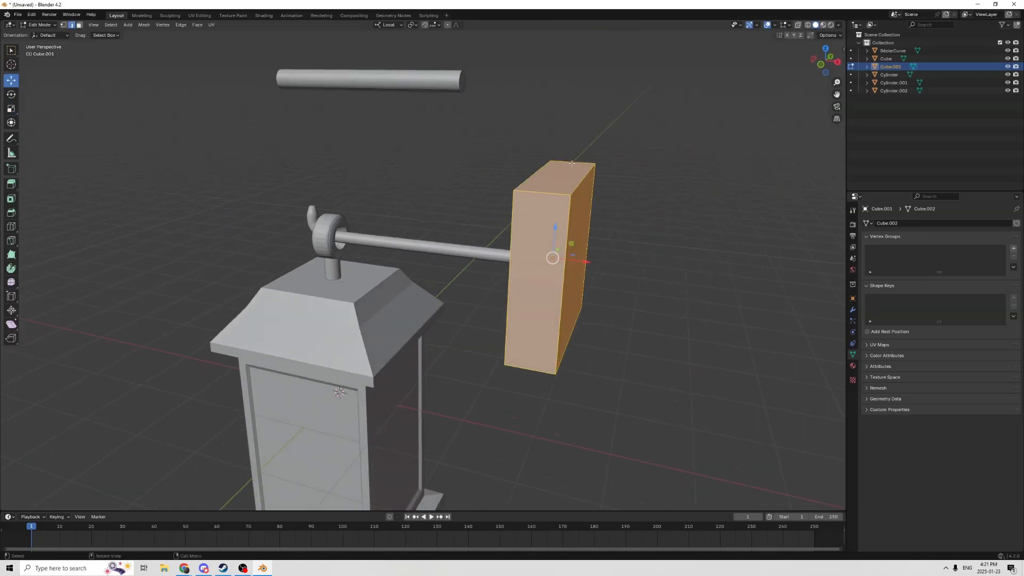
alt+shift+click(582, 179)
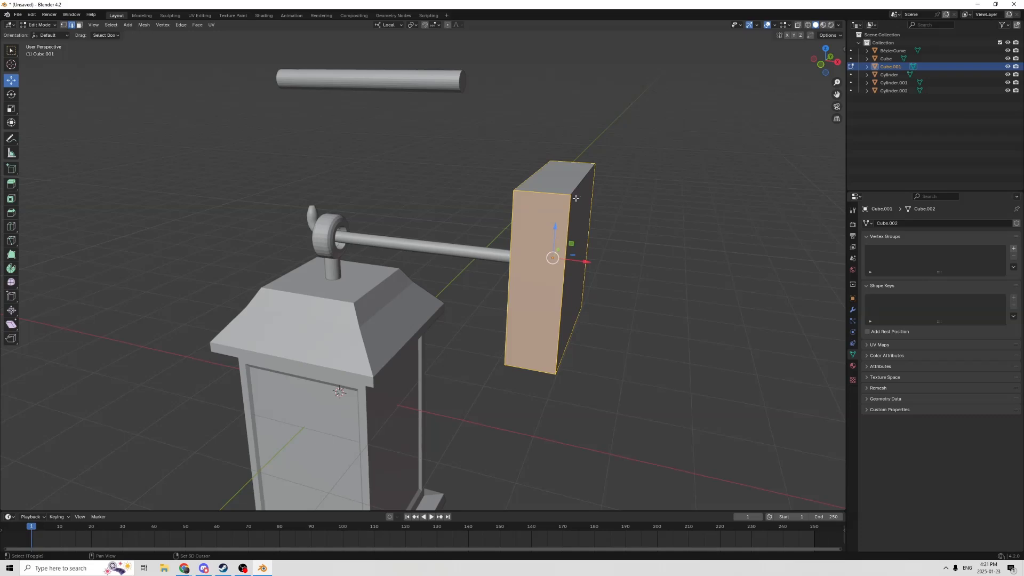
shift+click(568, 217)
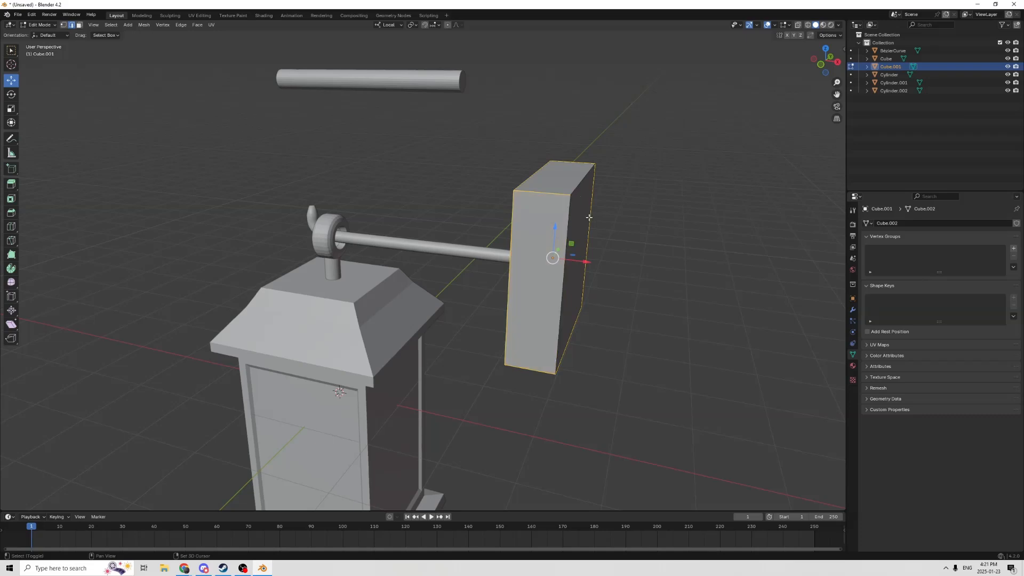
shift+click(589, 217)
shift+click(575, 331)
middle_drag(575, 331, 639, 239)
key(ctrl+b)
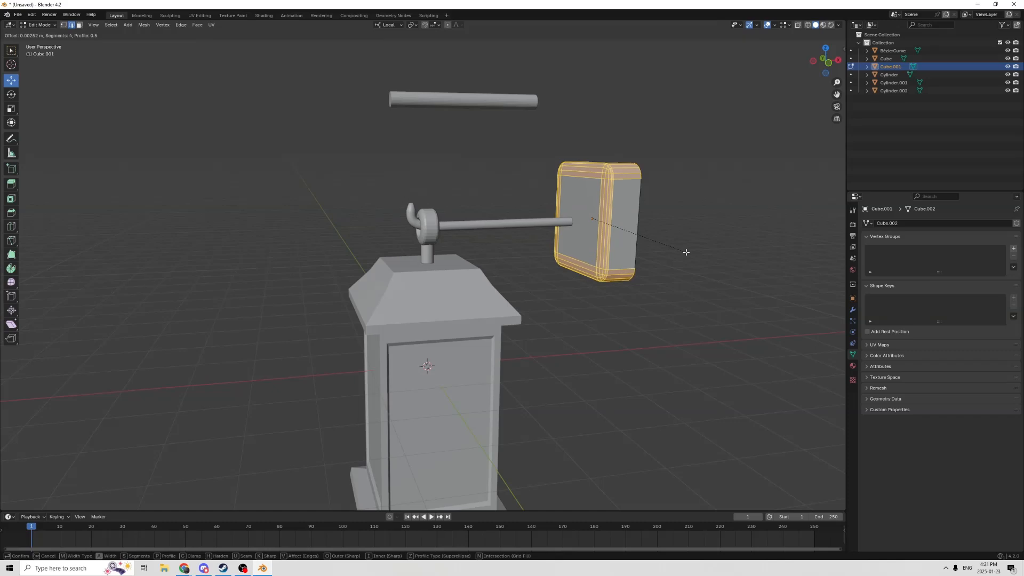
click(689, 254)
key(Tab)
Step: Move the rounded slab along local X toward the ring so that the rod's end sits inside it
middle_drag(688, 254, 576, 227)
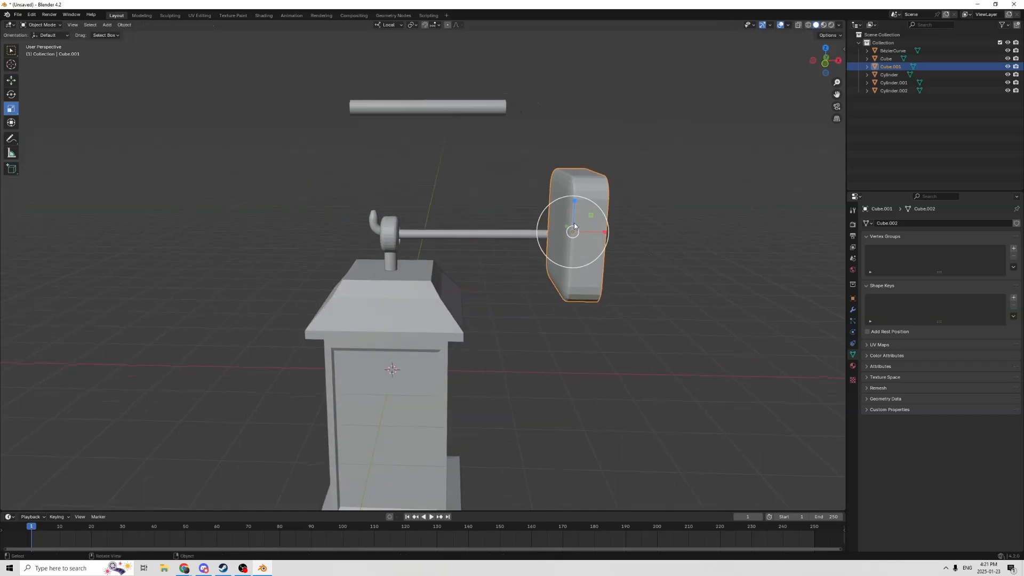
scroll(576, 226, up, 2)
click(11, 80)
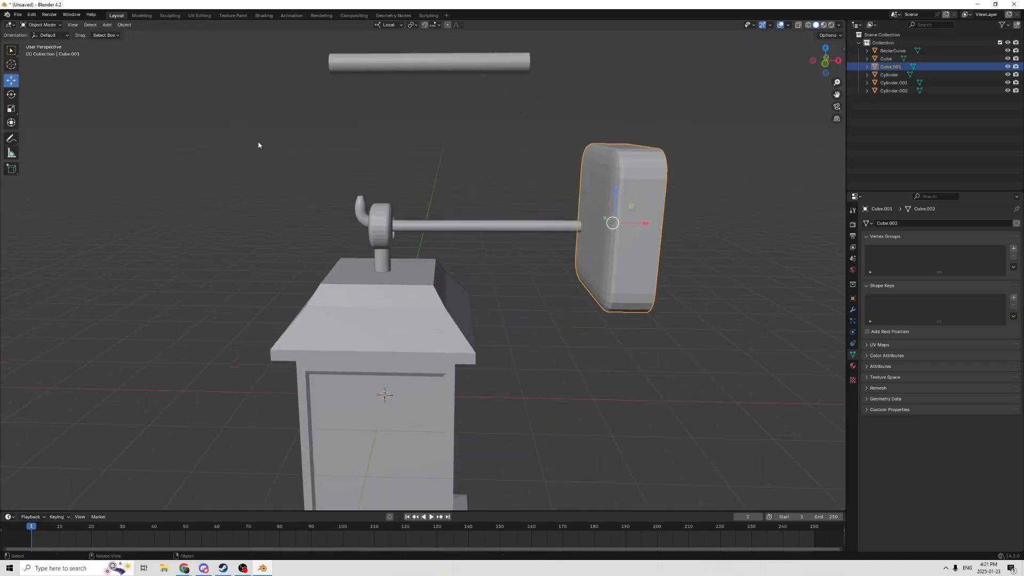
drag(642, 224, 622, 222)
Step: Select the hooked rod and the rounded slab at its end and join them into one object
scroll(621, 222, down, 6)
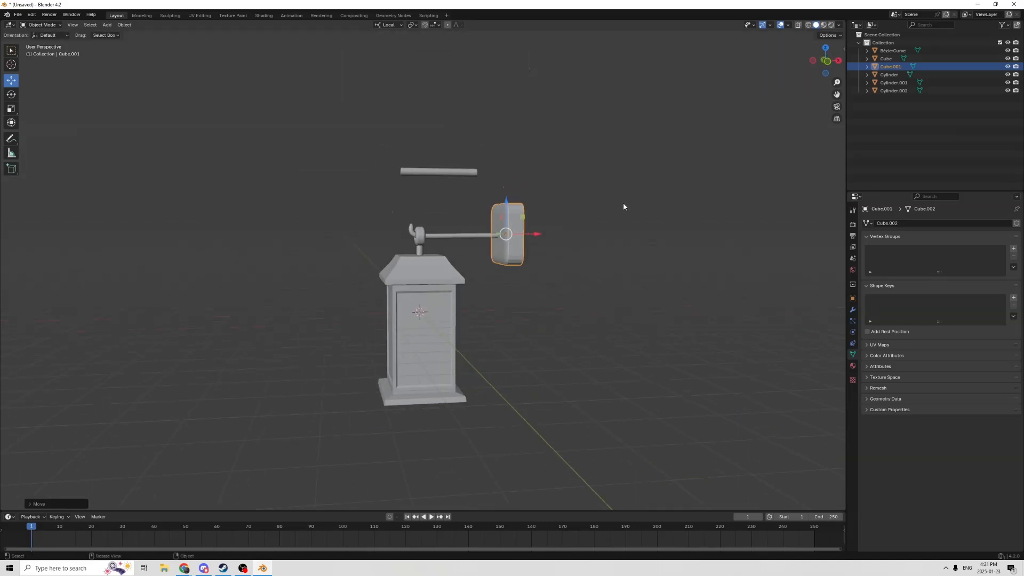
scroll(601, 222, up, 4)
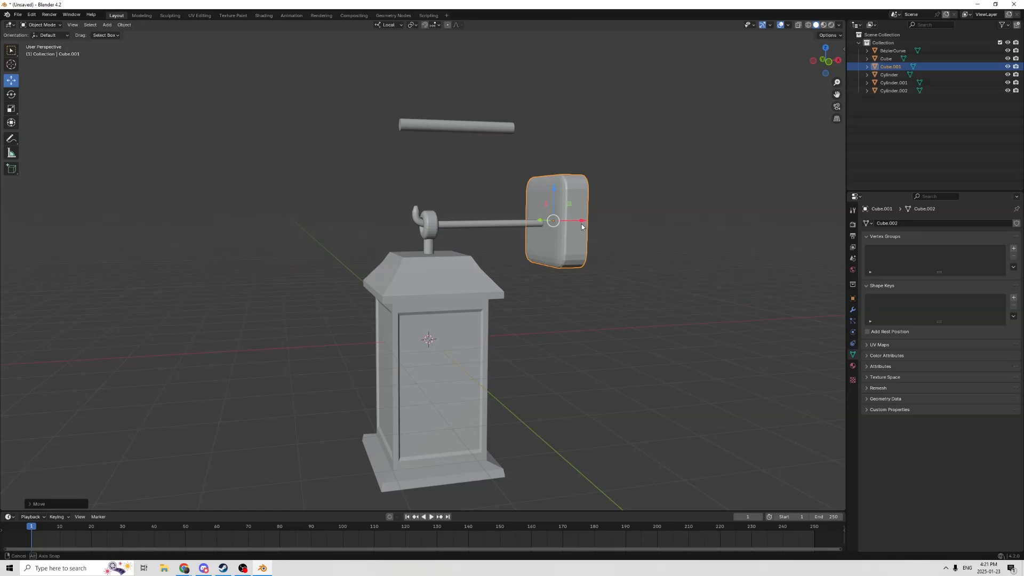
middle_drag(582, 224, 547, 225)
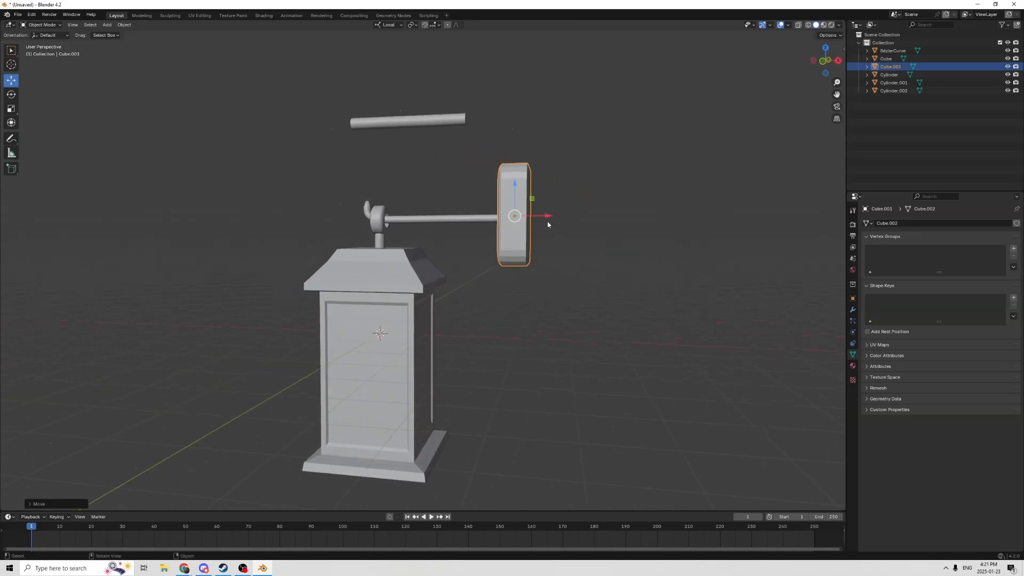
click(473, 220)
shift+click(513, 215)
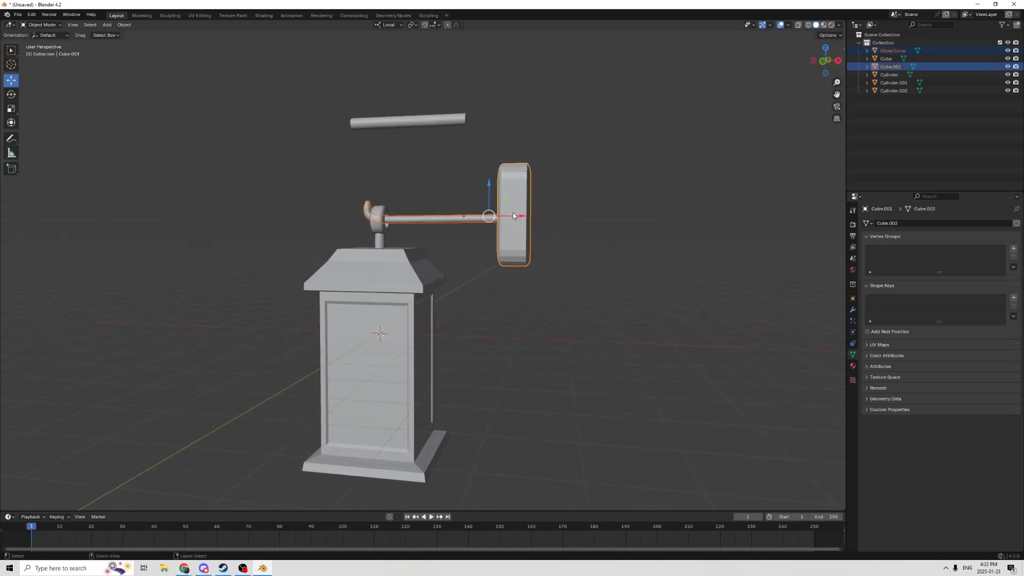
key(ctrl+j)
Step: Scale the joined rod and slab uniformly by a slight amount so that the hook sits in the ring
mouse_move(515, 214)
middle_down()
mouse_move(543, 222)
mouse_move(529, 225)
middle_up()
scroll(543, 223, up, 1)
key(s)
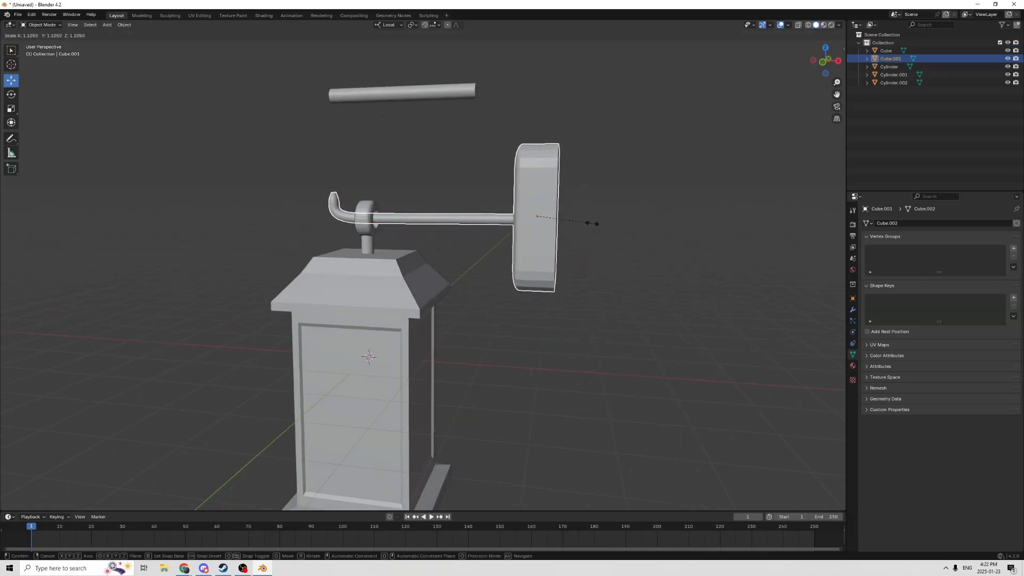
click(587, 226)
scroll(587, 227, down, 1)
middle_drag(472, 242, 494, 247)
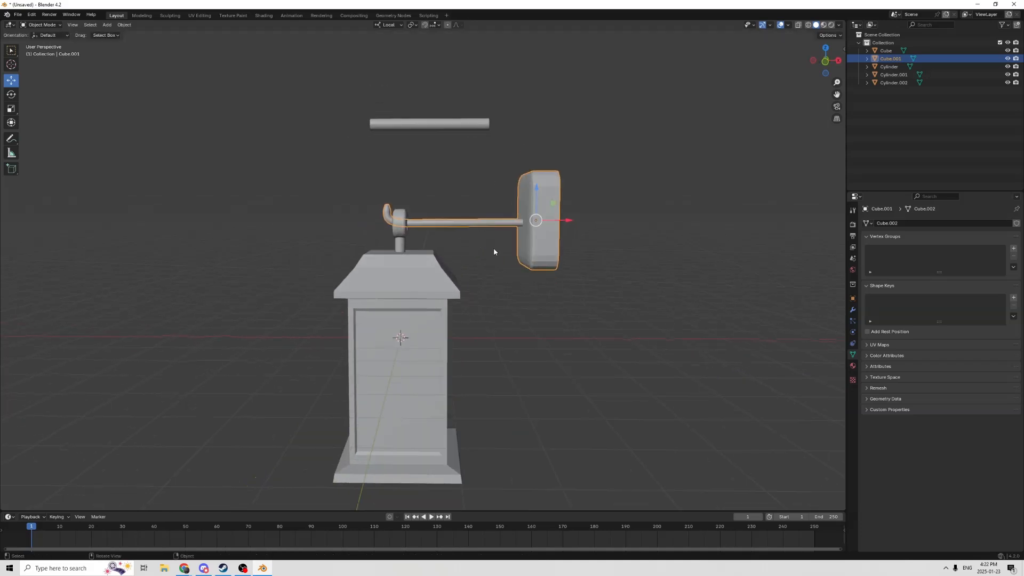
Step: Try to shift the pillar body on its own along its local X axis
click(411, 322)
scroll(412, 318, down, 2)
middle_drag(417, 306, 456, 342)
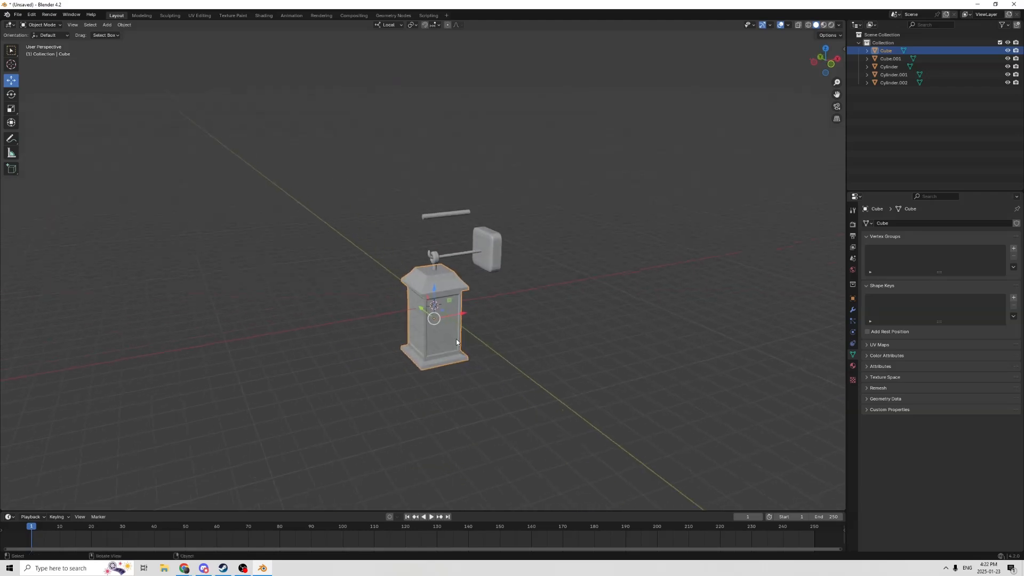
click(477, 245)
shift+click(440, 310)
scroll(649, 255, up, 1)
middle_drag(649, 255, 634, 236)
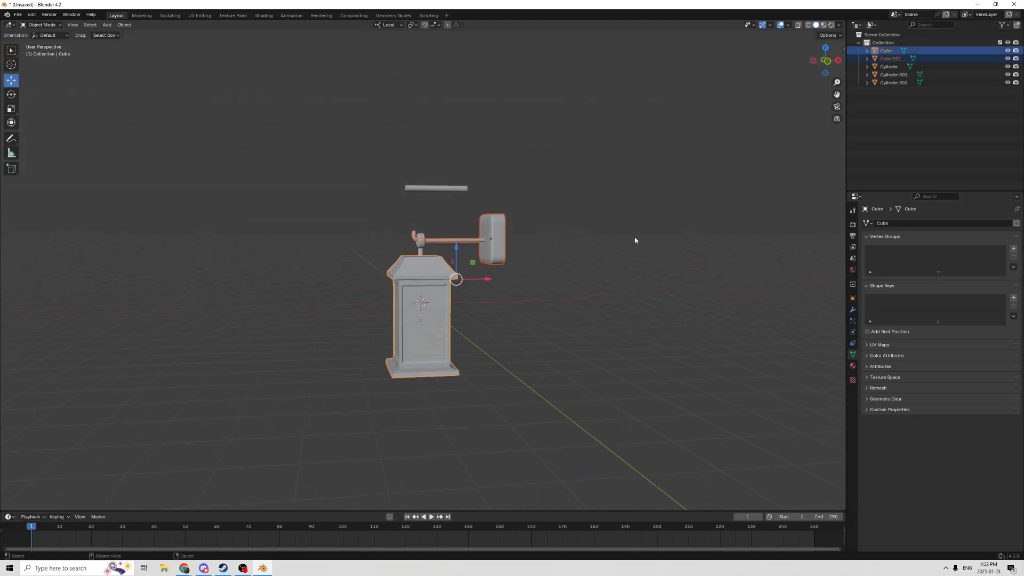
middle_drag(681, 306, 663, 300)
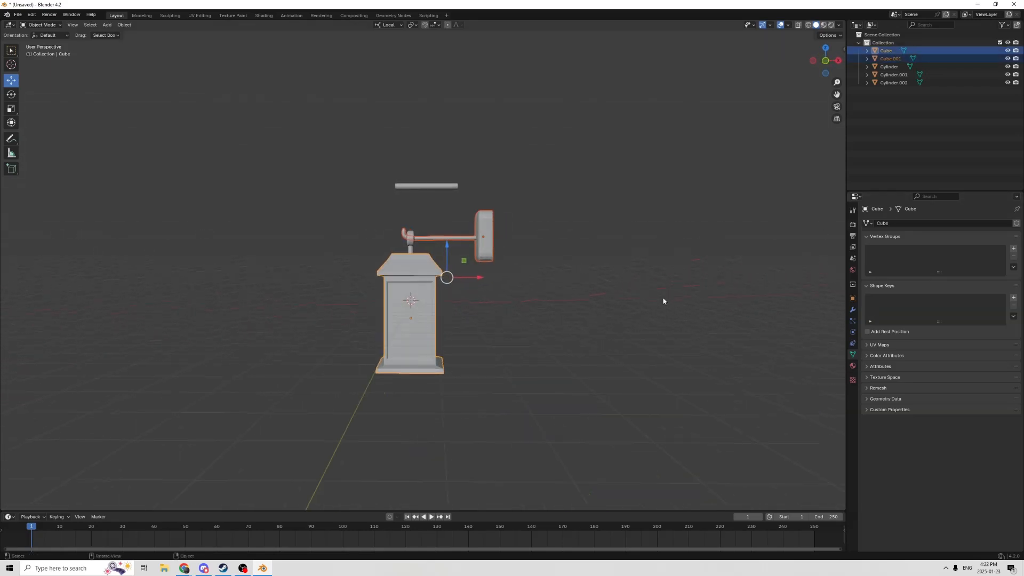
click(402, 304)
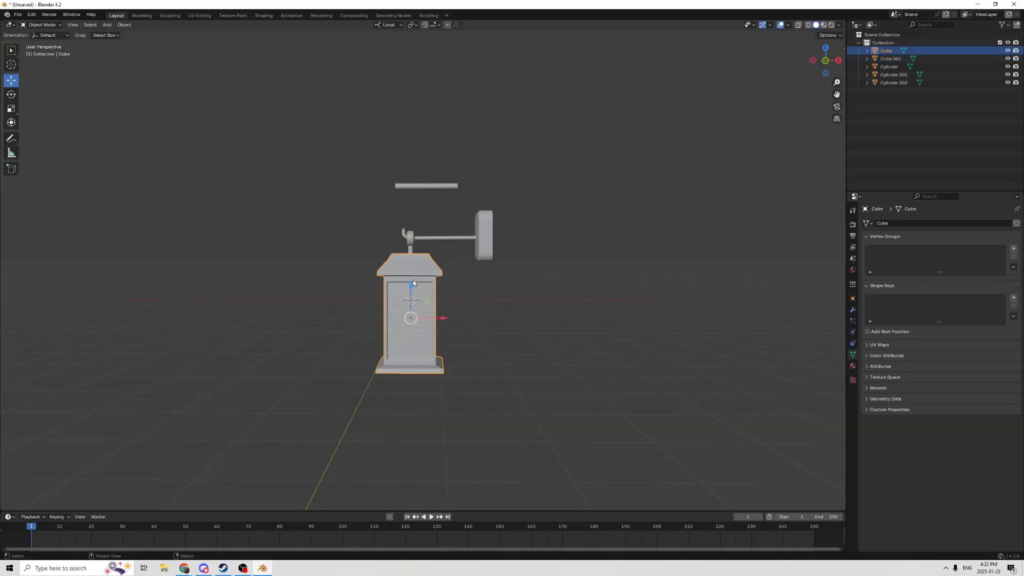
drag(441, 319, 446, 320)
Step: Join the ring and its stem into the pillar and move the joined object slightly along local X toward the slab
click(409, 254)
scroll(408, 251, up, 4)
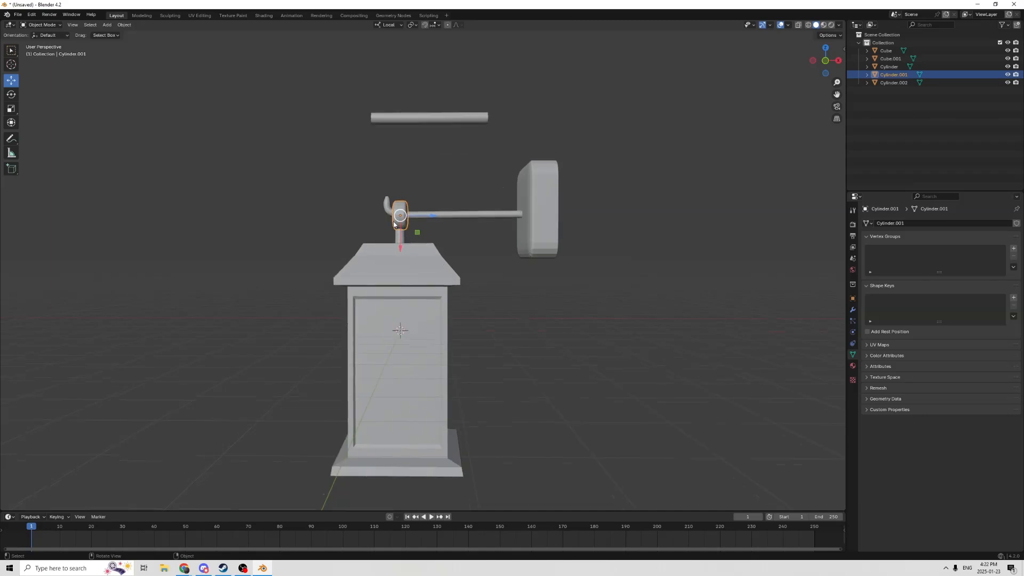
shift+click(399, 236)
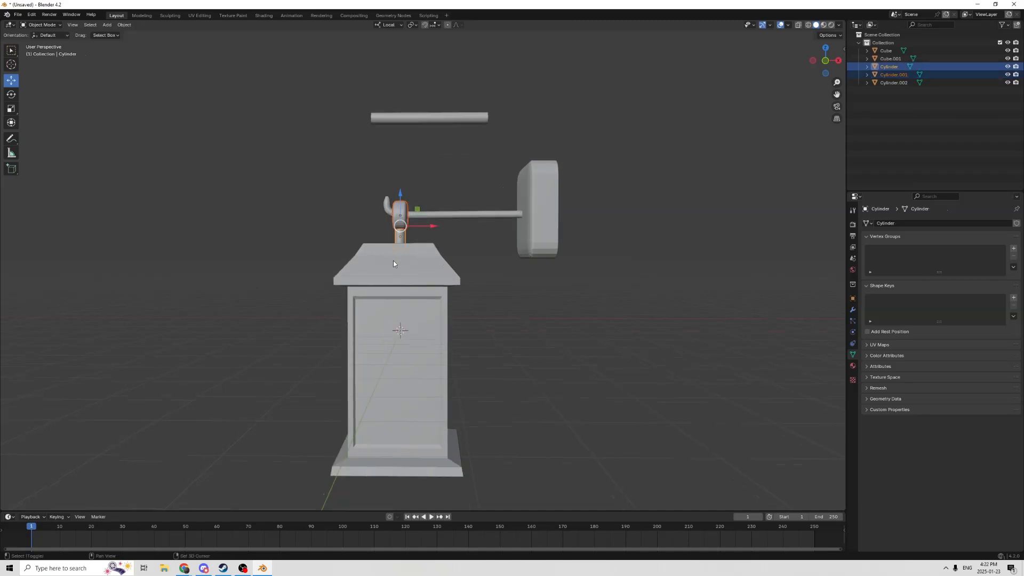
shift+click(397, 266)
key(ctrl+j)
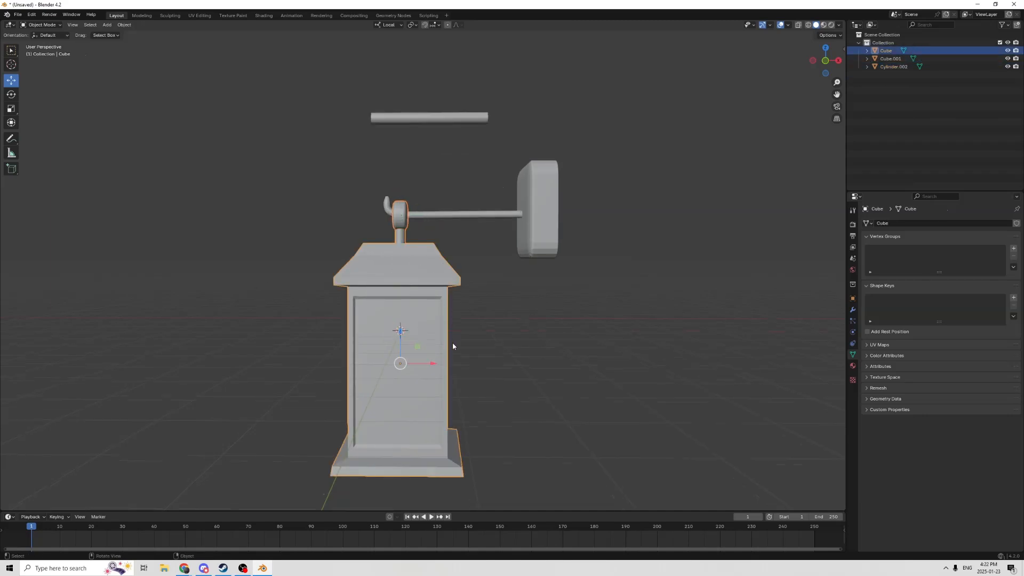
drag(432, 362, 437, 361)
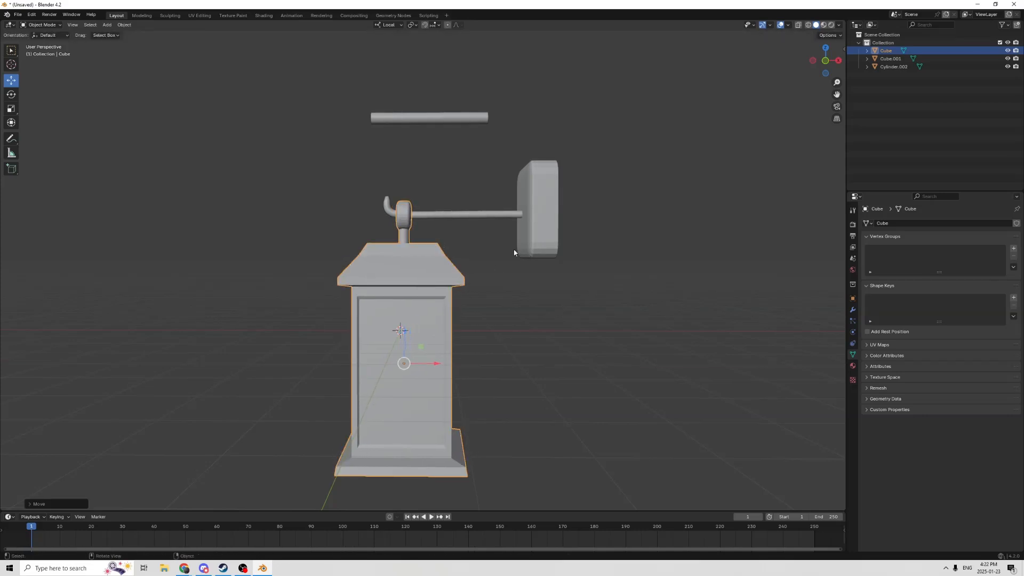
Step: Join the hooked rod and slab into the pillar so that the whole lantern is one mesh
click(533, 229)
shift+click(407, 277)
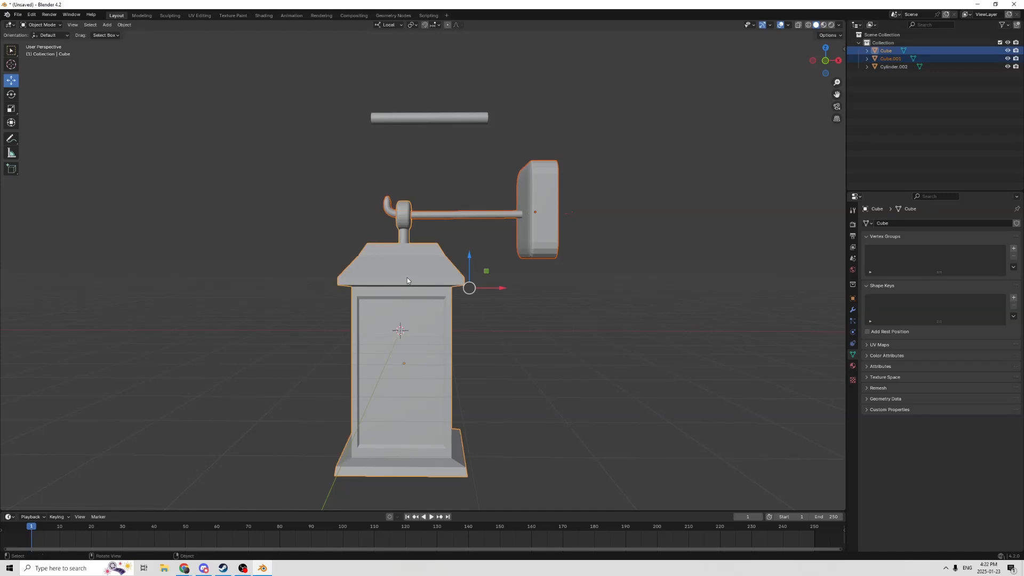
key(ctrl+j)
middle_drag(407, 274, 479, 276)
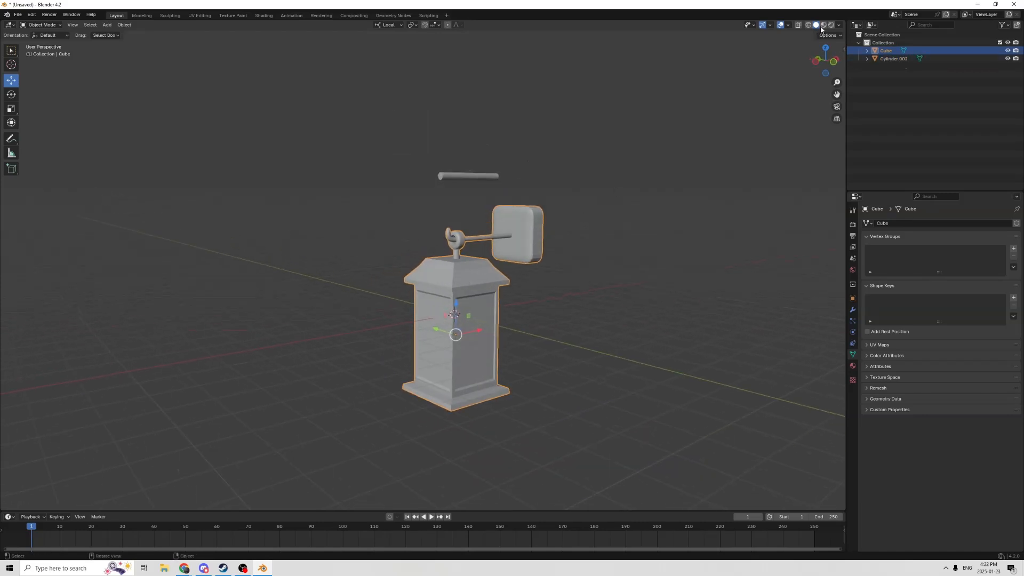
Step: Preview materials in the viewport and darken the lantern material's base color to dark grey
click(852, 365)
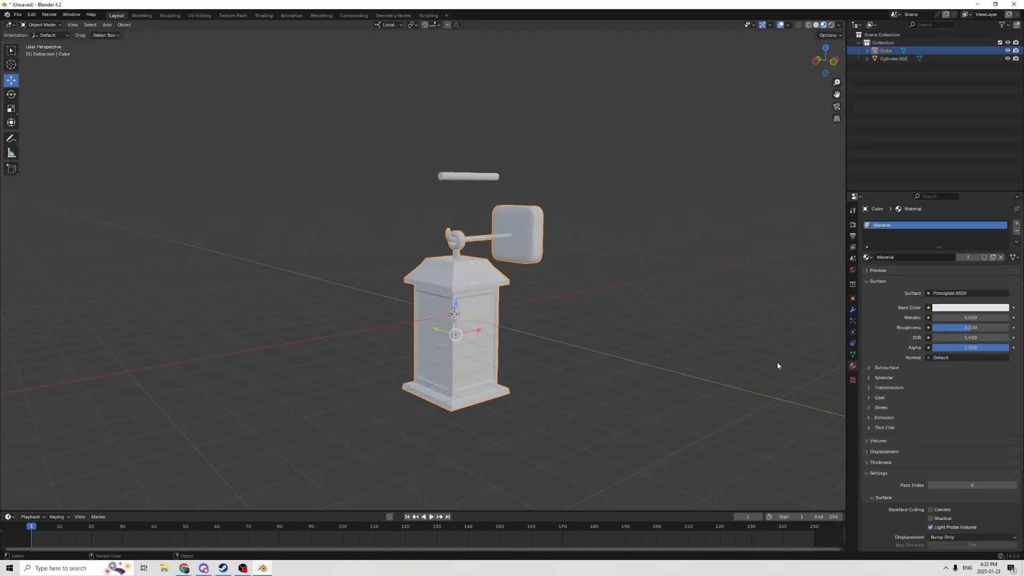
middle_drag(776, 361, 721, 338)
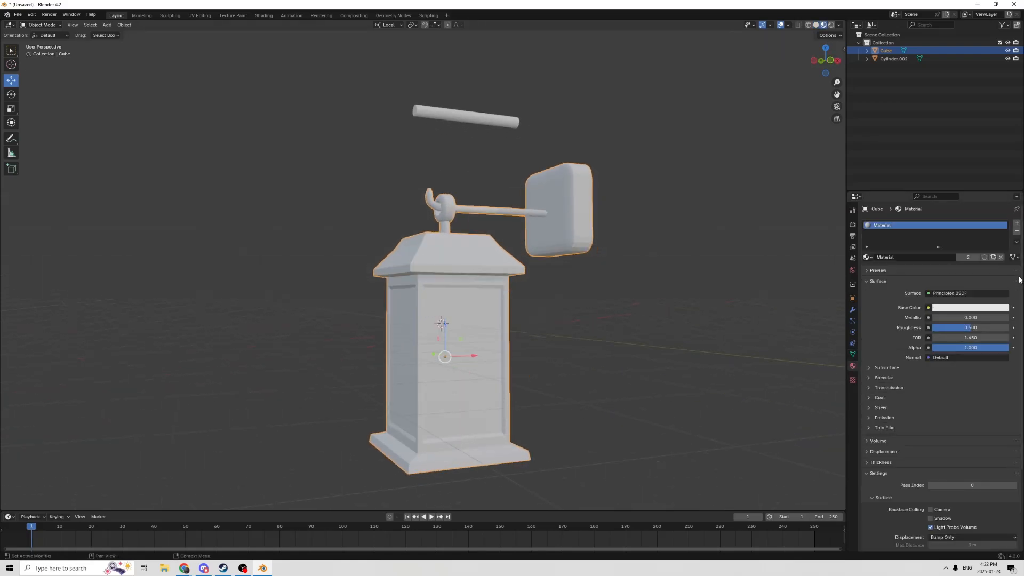
click(948, 310)
drag(1002, 187, 1003, 230)
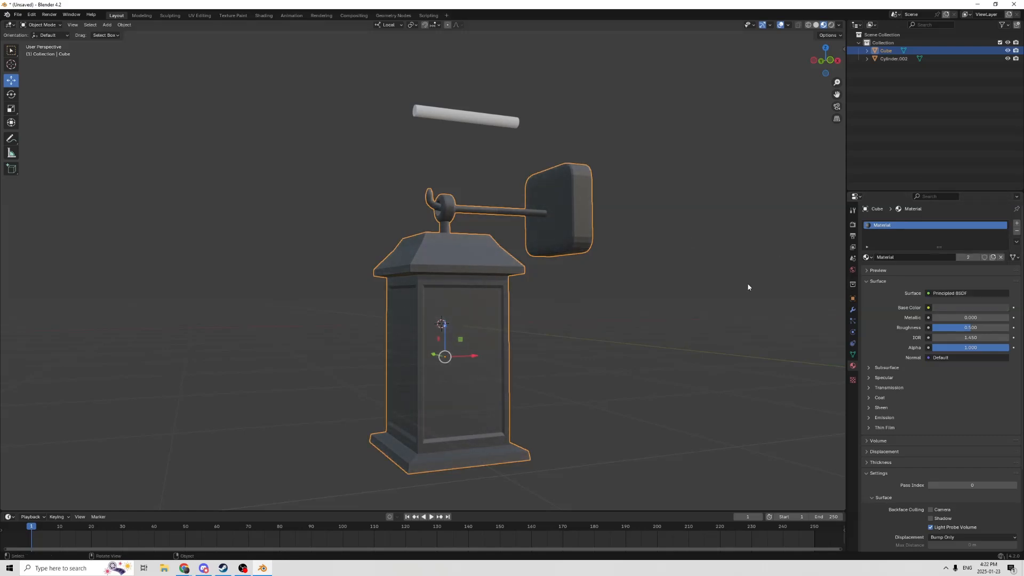
Step: Enter Edit Mode with face selection and select the recessed panel faces on all four sides of the lantern body
middle_drag(757, 282, 651, 295)
key(Tab)
click(649, 296)
scroll(515, 280, up, 1)
middle_drag(512, 279, 454, 273)
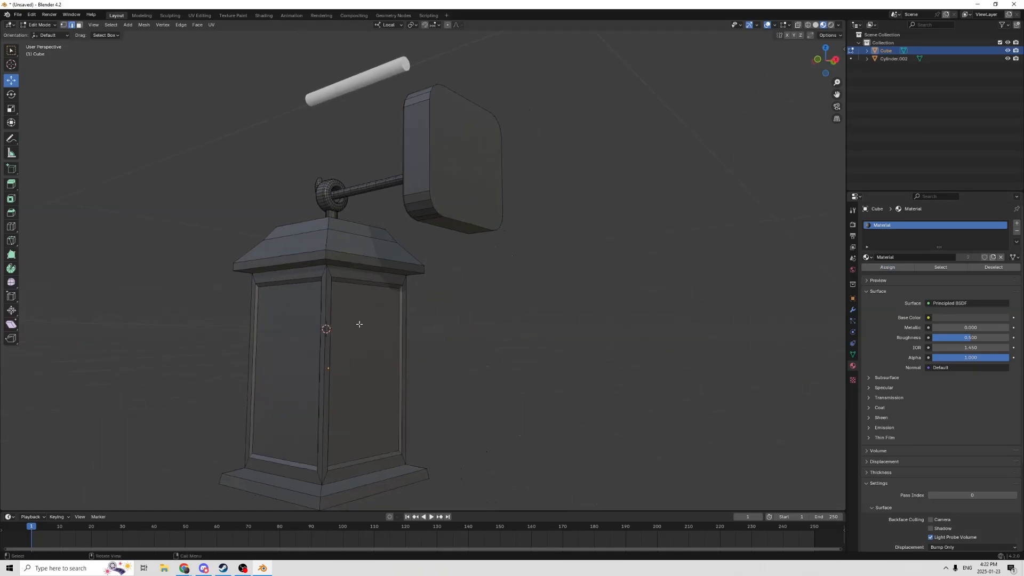
click(333, 341)
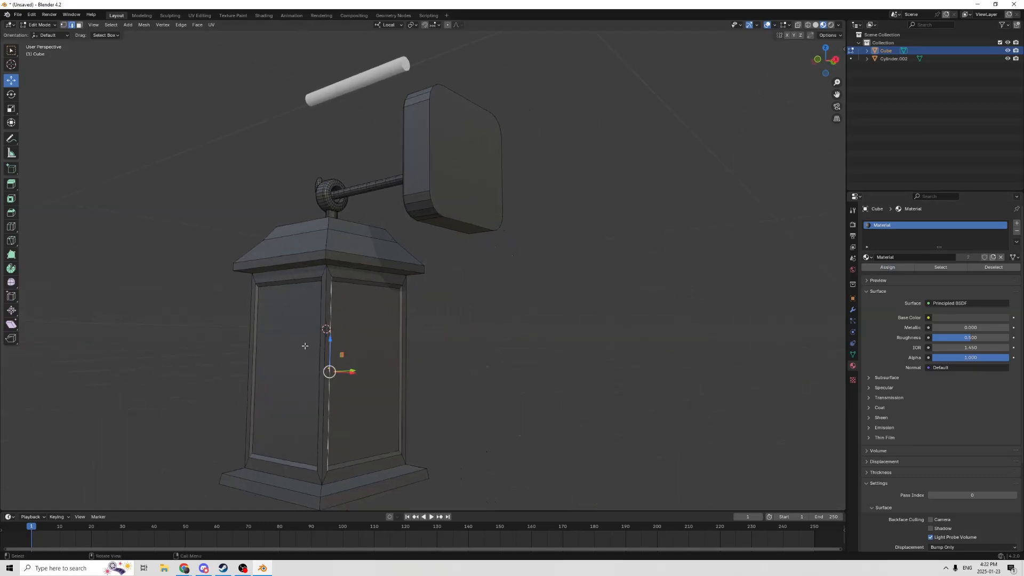
click(63, 24)
shift+click(361, 352)
shift+click(285, 339)
middle_drag(285, 339, 452, 359)
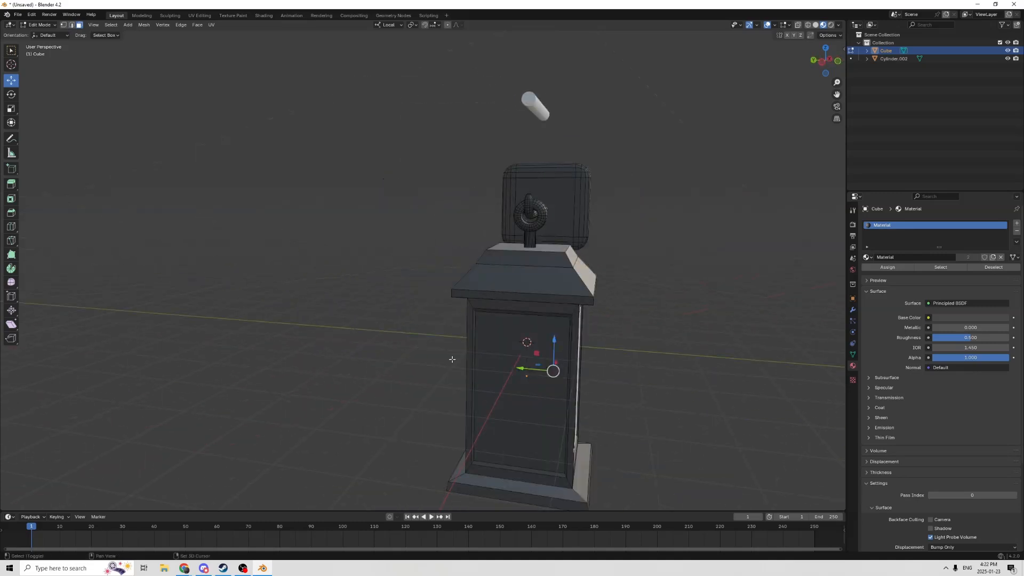
shift+click(512, 371)
middle_drag(511, 371, 624, 399)
shift+click(486, 339)
middle_drag(608, 322, 687, 314)
middle_drag(357, 319, 735, 299)
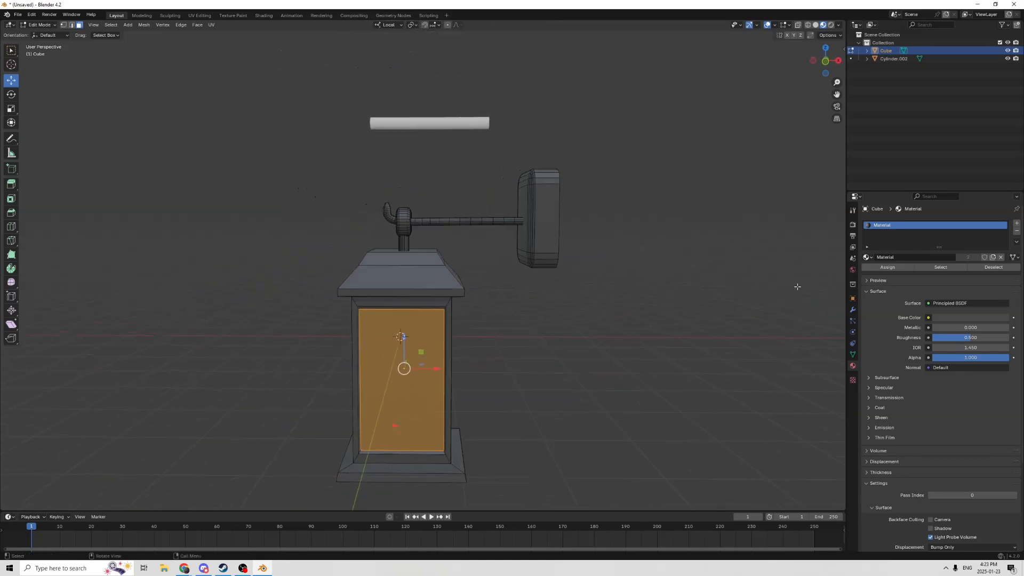
middle_drag(797, 286, 628, 230)
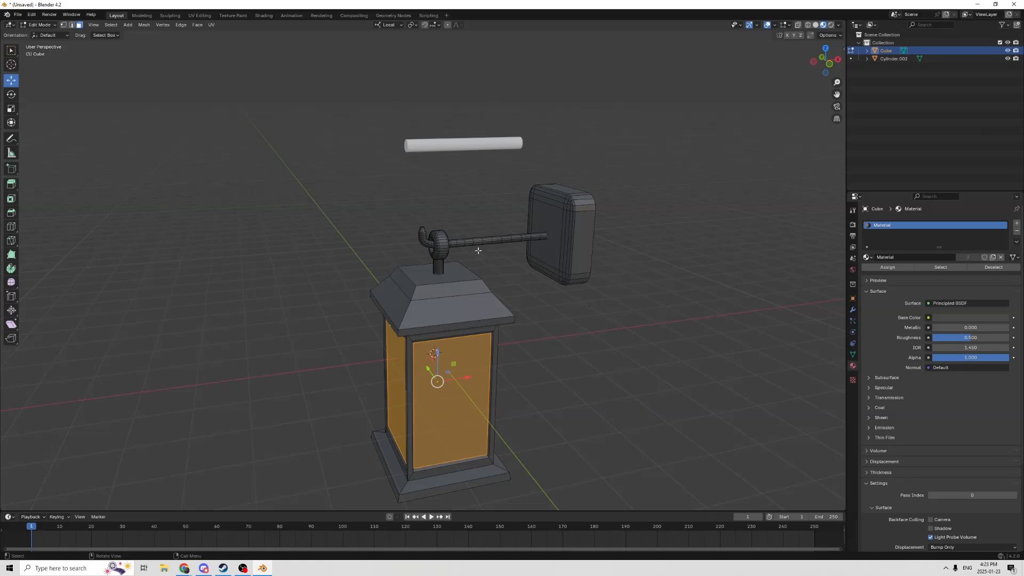
middle_drag(616, 331, 661, 317)
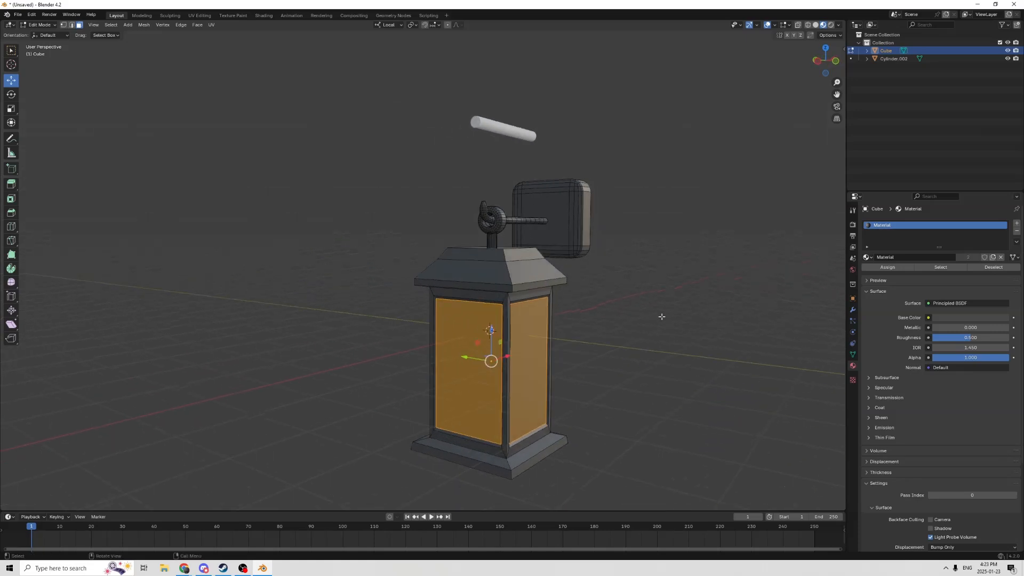
middle_drag(485, 334, 538, 330)
Step: Add a second material with a fully saturated yellow base color, assign it to the selected panels and return to Object Mode
click(1017, 225)
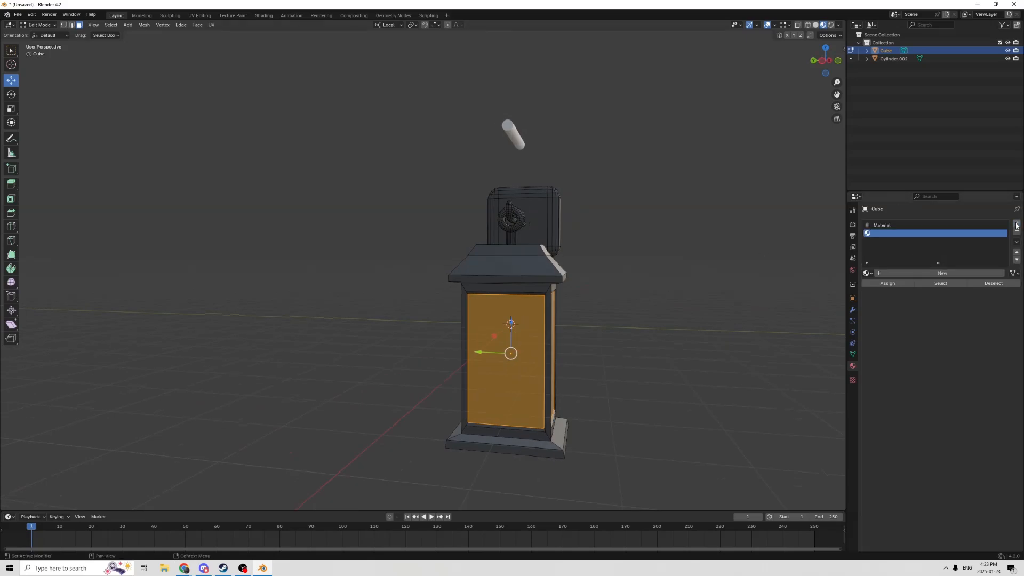
click(952, 273)
click(952, 334)
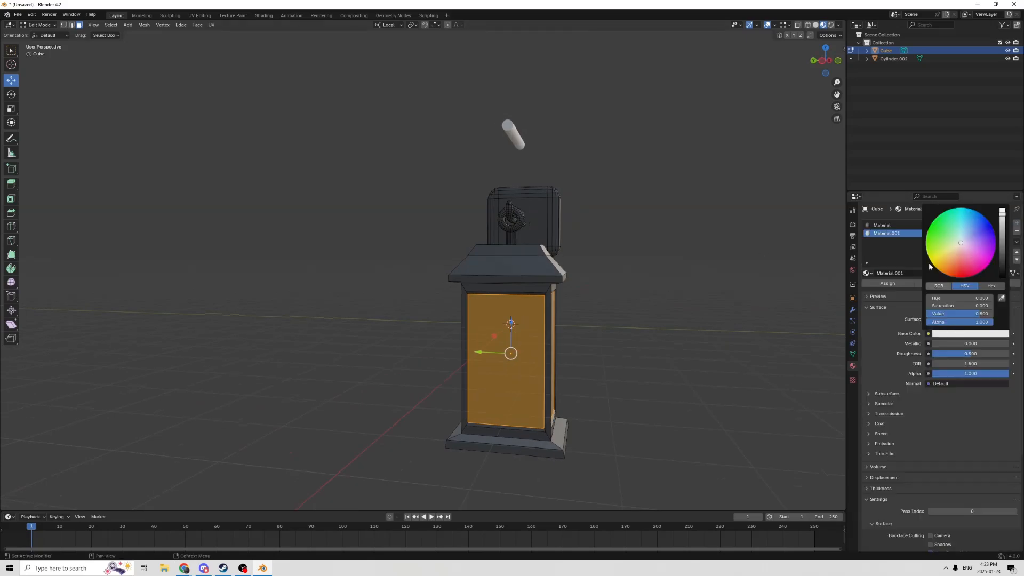
click(930, 261)
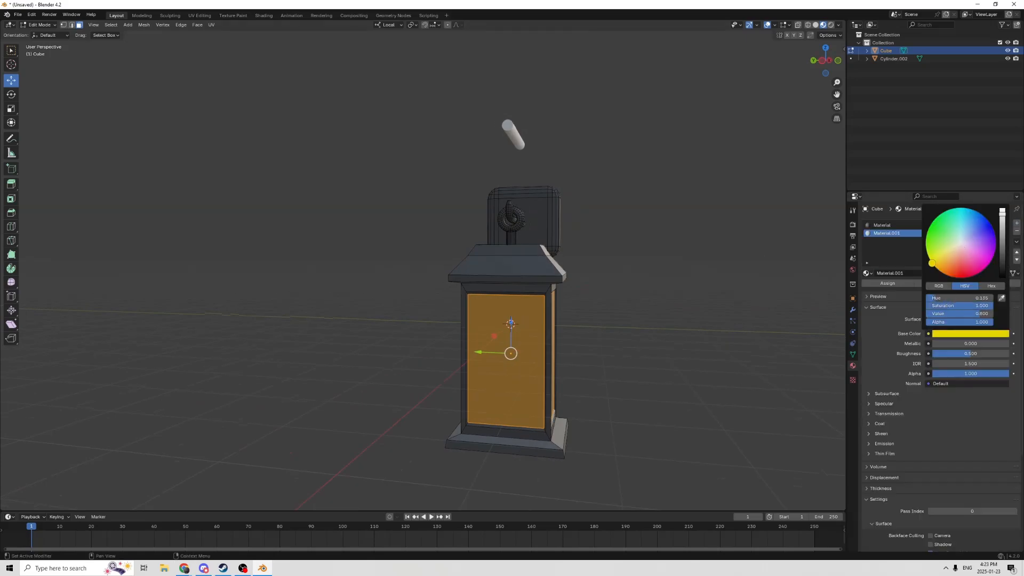
click(891, 283)
key(Tab)
middle_drag(730, 299, 547, 292)
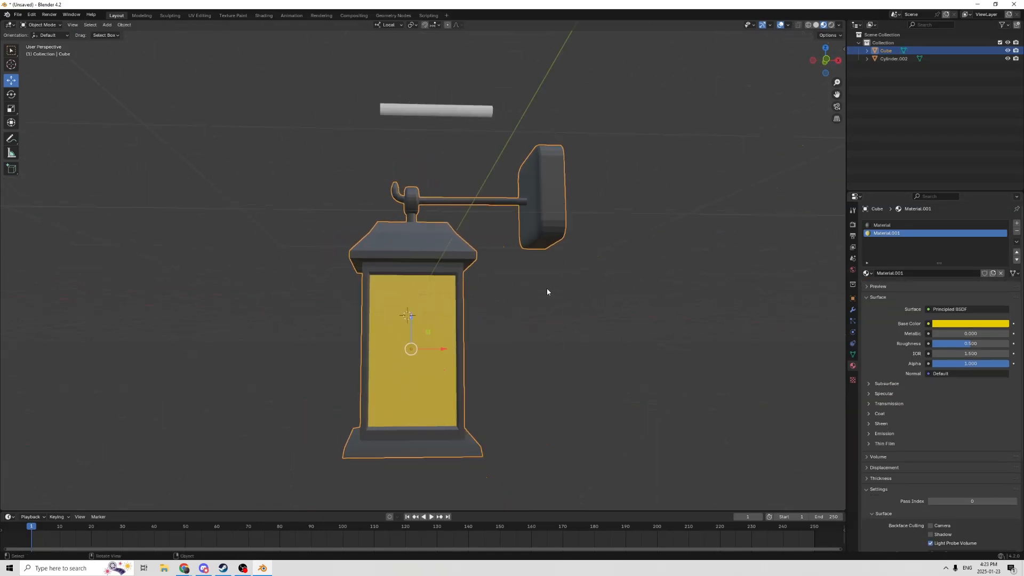
Step: Apply Shade Auto Smooth to the lantern and set its smoothing angle to 35°
right_click(421, 247)
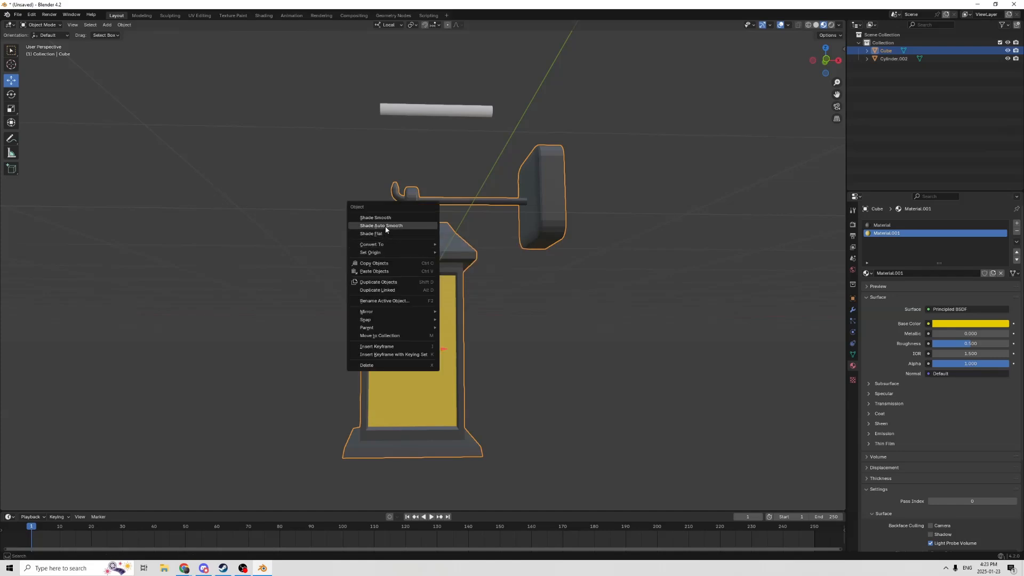
click(386, 226)
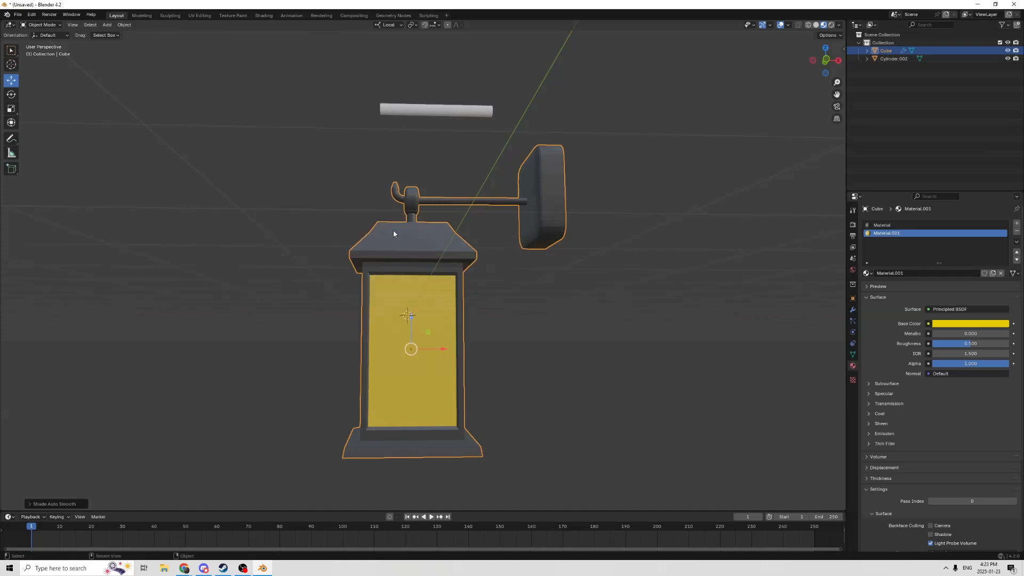
click(852, 309)
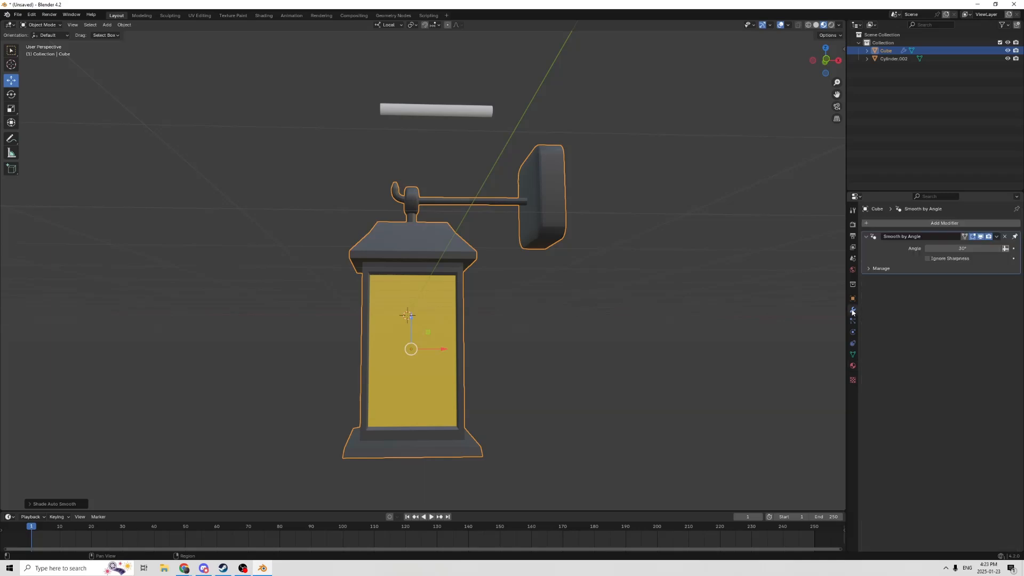
click(968, 249)
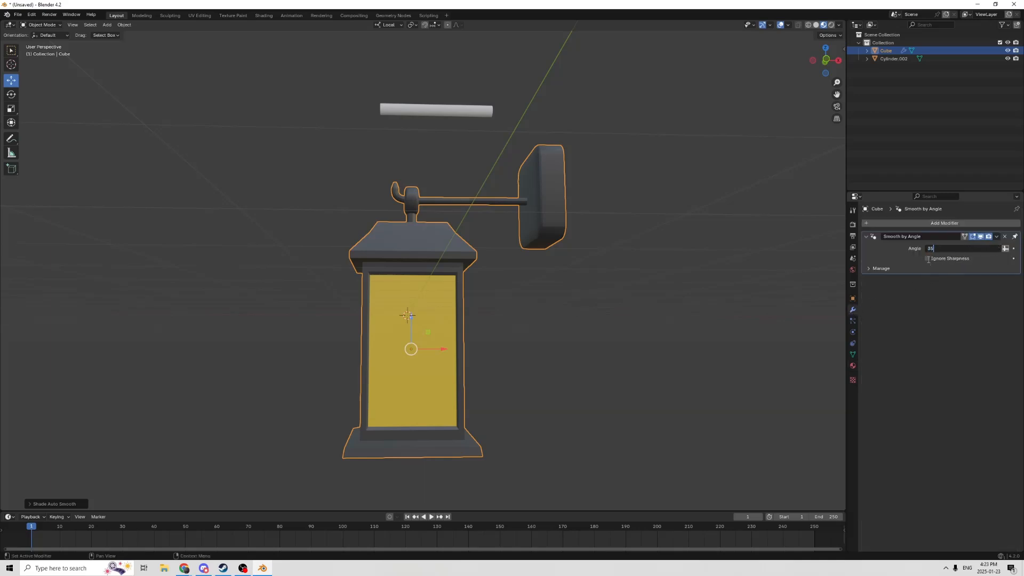
key(Return)
Step: Enable Ignore Sharpness on the Smooth by Angle modifier and apply the modifier to the lantern
click(927, 258)
click(740, 326)
middle_drag(740, 326, 768, 320)
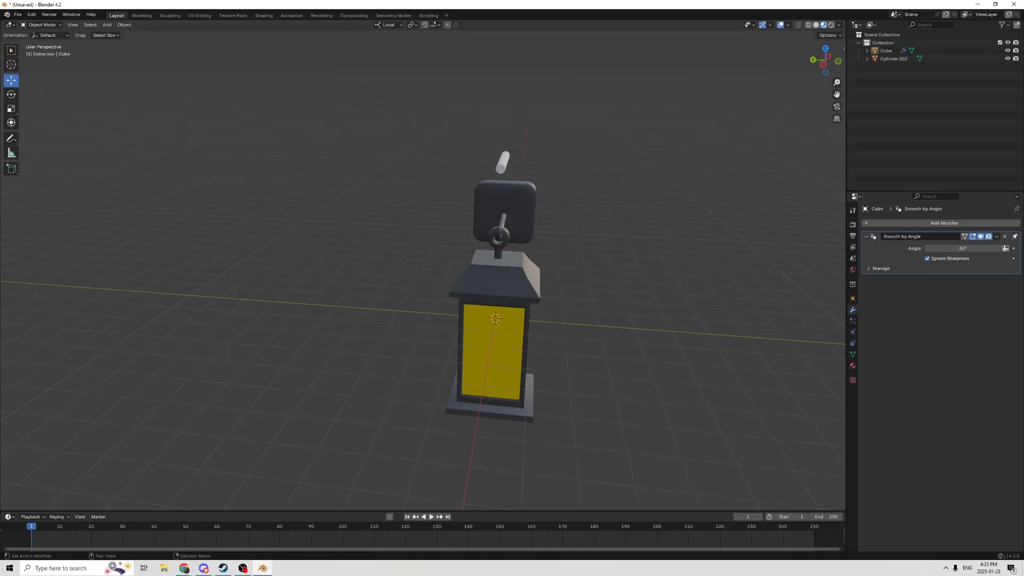
click(996, 237)
click(960, 253)
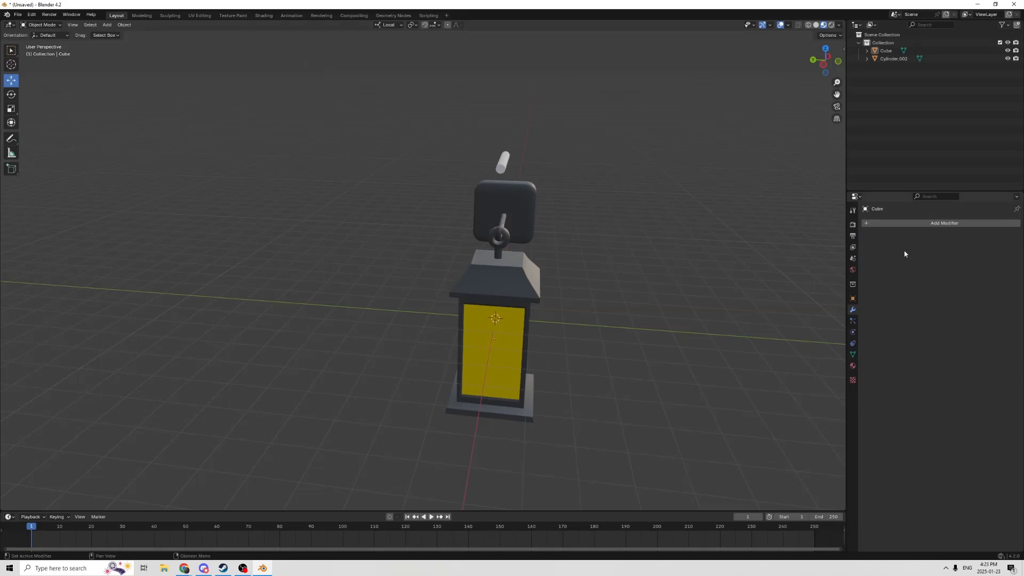
Step: Move the finished wall lantern about -0.12 m along its X axis to clear the origin, then deselect it
middle_drag(568, 303, 534, 299)
click(459, 293)
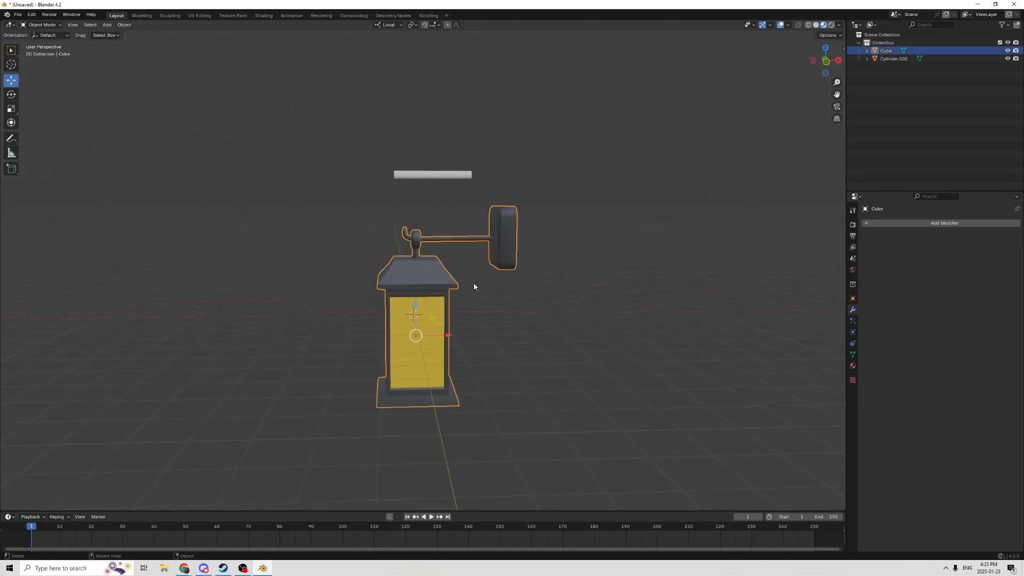
scroll(476, 279, down, 3)
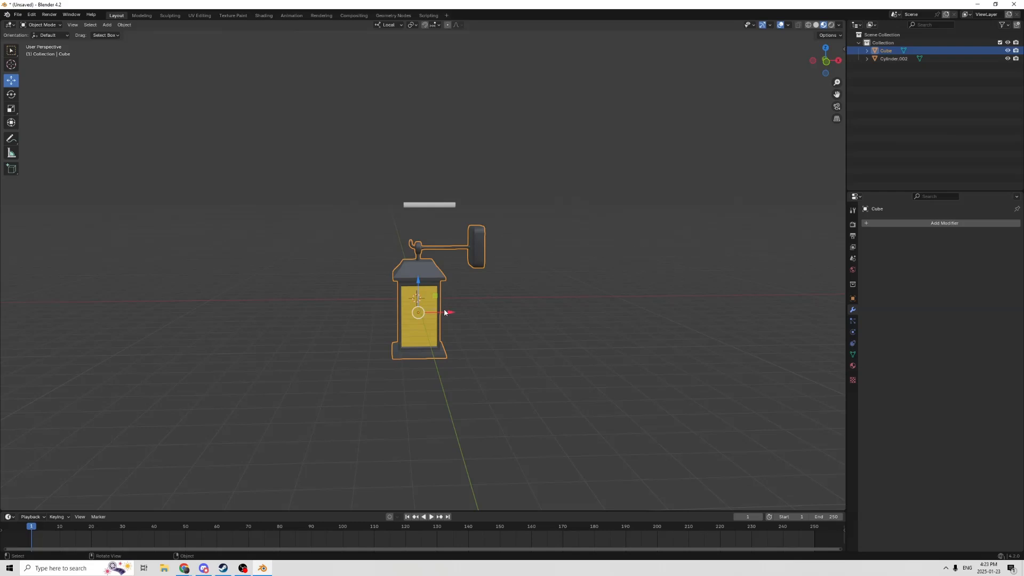
drag(444, 312, 192, 314)
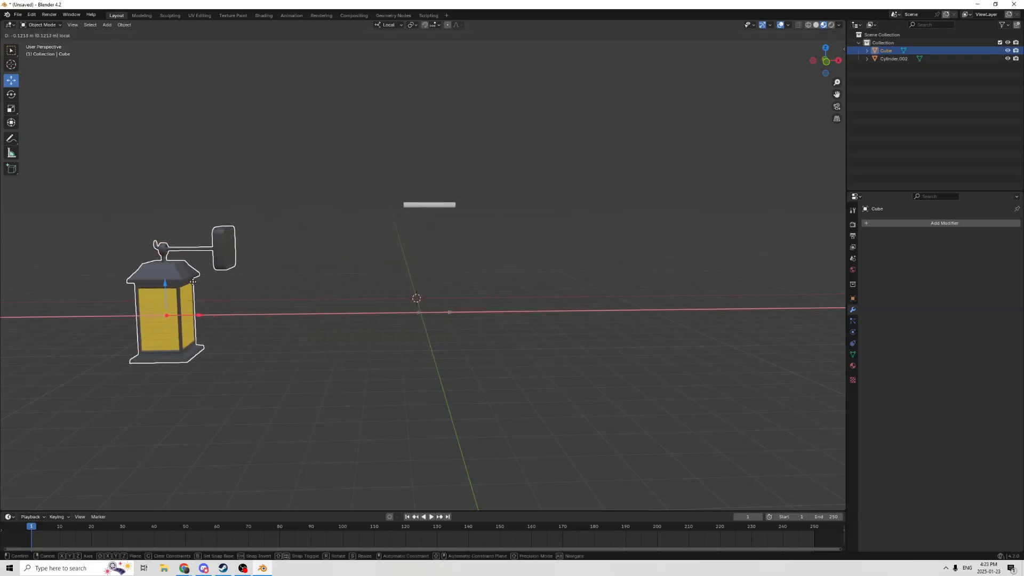
click(468, 304)
Step: Add a new cube at the origin and scale it up along Z into a tall block
key(shift+a)
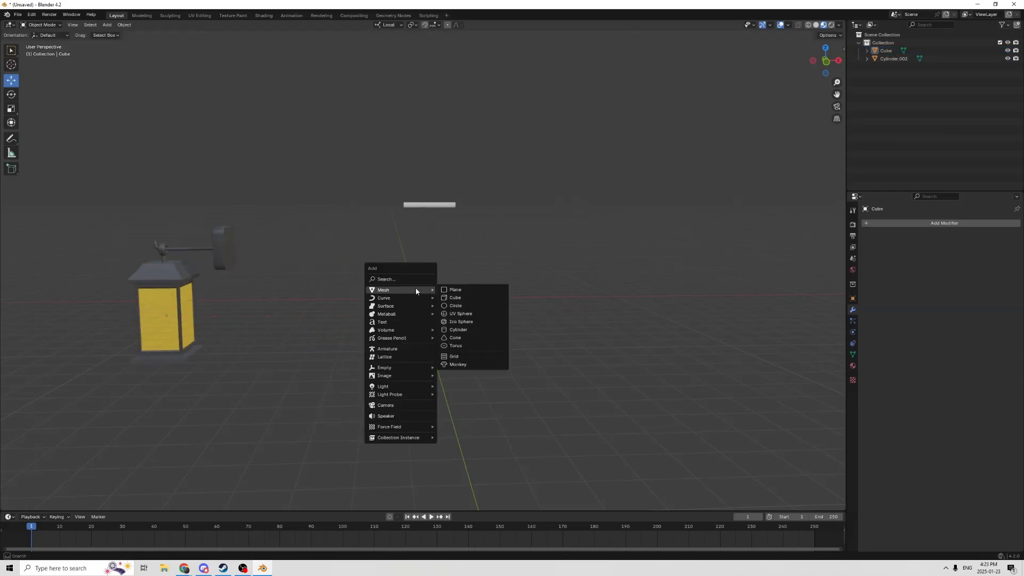
mouse_move(394, 290)
click(455, 298)
scroll(418, 302, up, 4)
middle_drag(417, 283, 414, 276)
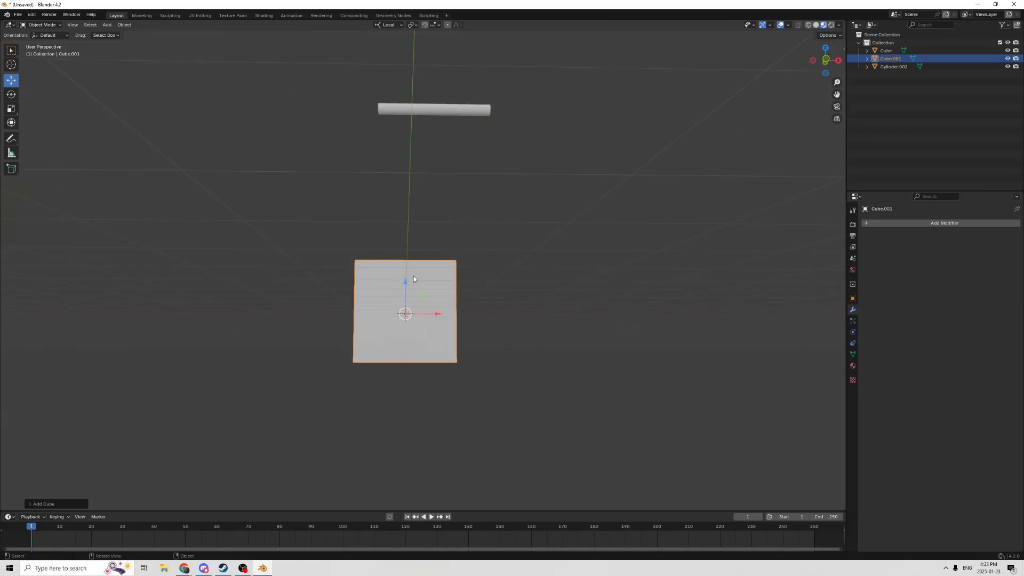
scroll(414, 276, down, 1)
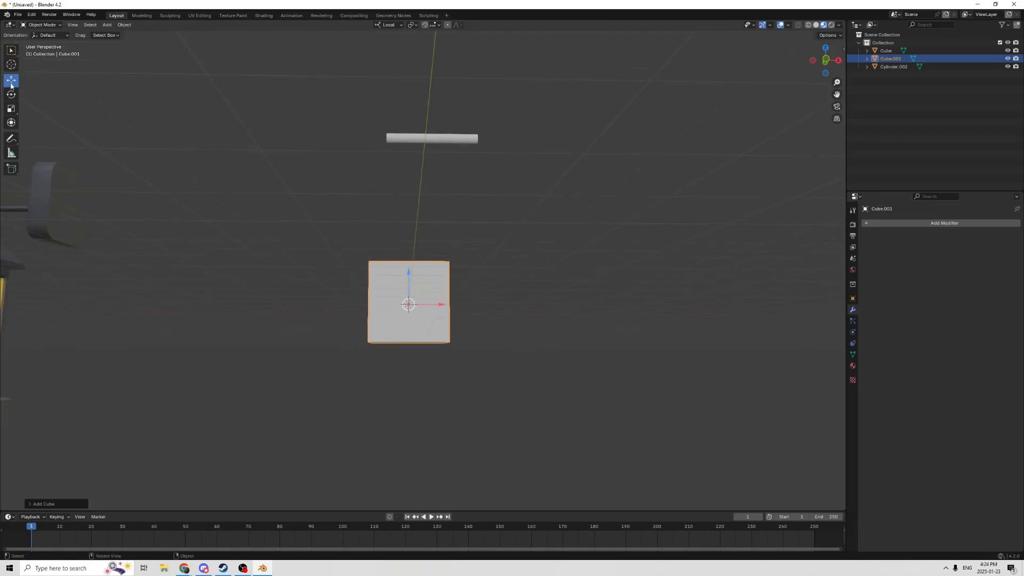
click(11, 110)
drag(411, 277, 410, 232)
middle_drag(410, 233, 440, 270)
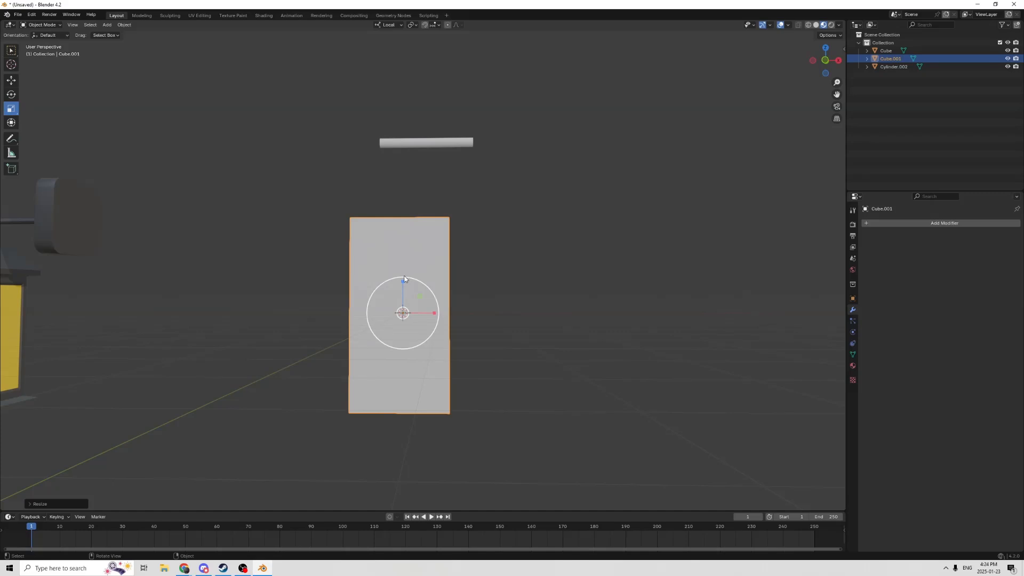
drag(404, 278, 405, 281)
middle_drag(404, 281, 395, 320)
Step: Enter Edit Mode with face selection and scale down the block's bottom face so the body tapers downward
key(Tab)
key(3)
click(396, 350)
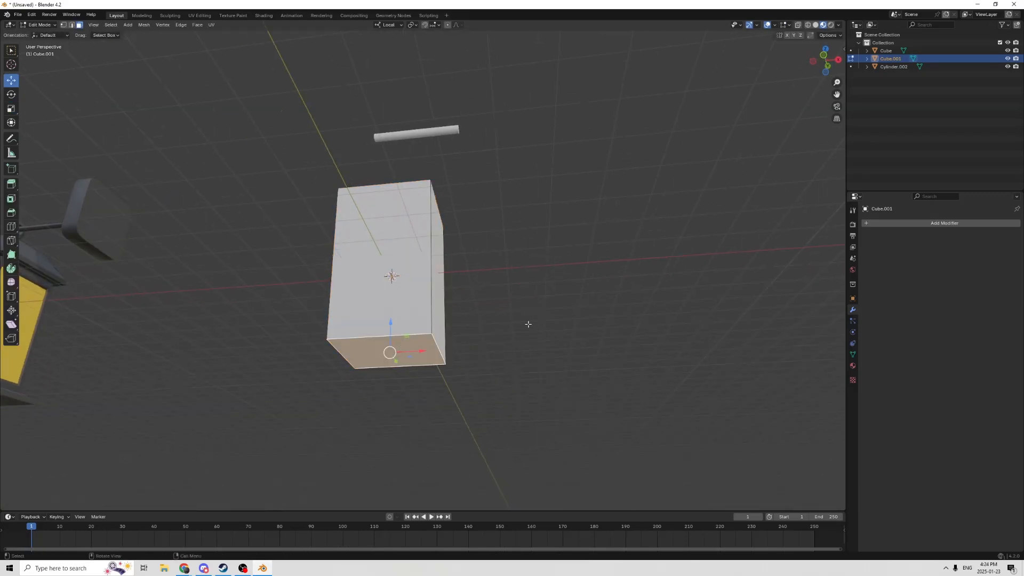
key(s)
click(547, 324)
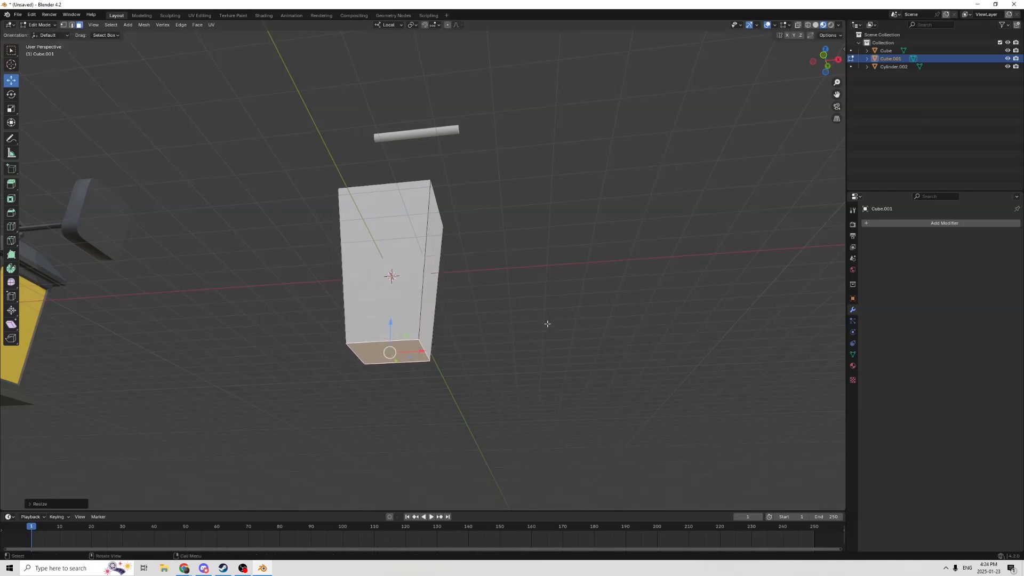
middle_drag(425, 278, 459, 306)
Step: Select the body's four vertical corner edges and bevel them with 1 segment and an offset of about 0.002 m
click(437, 301)
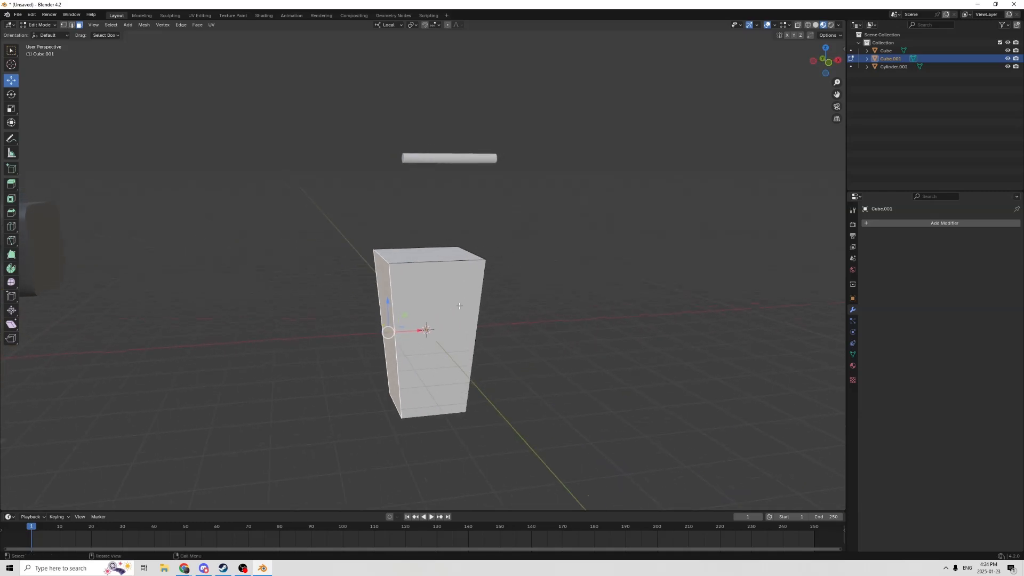
click(72, 26)
click(396, 317)
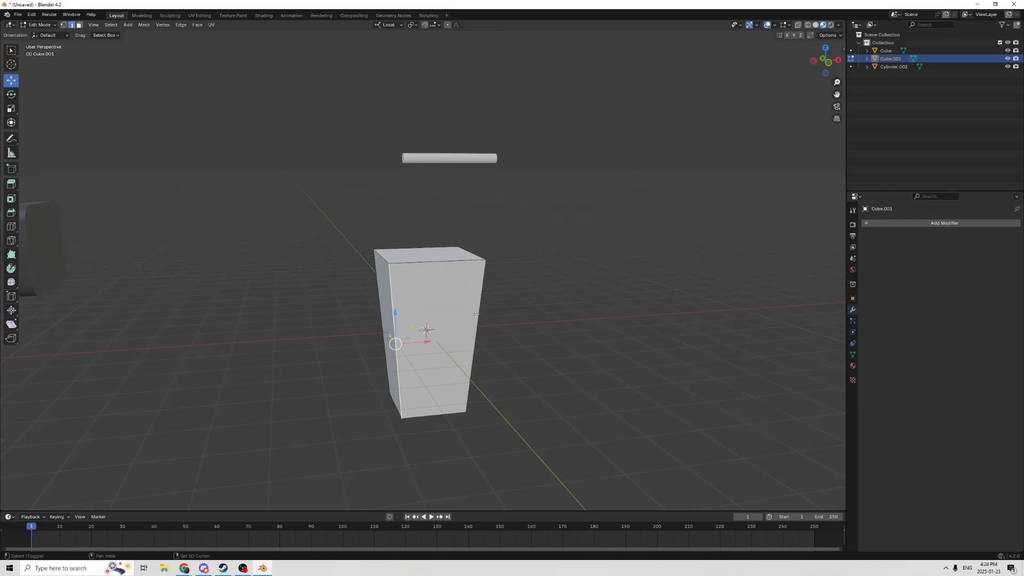
shift+click(476, 315)
shift+click(378, 294)
middle_drag(418, 291, 361, 291)
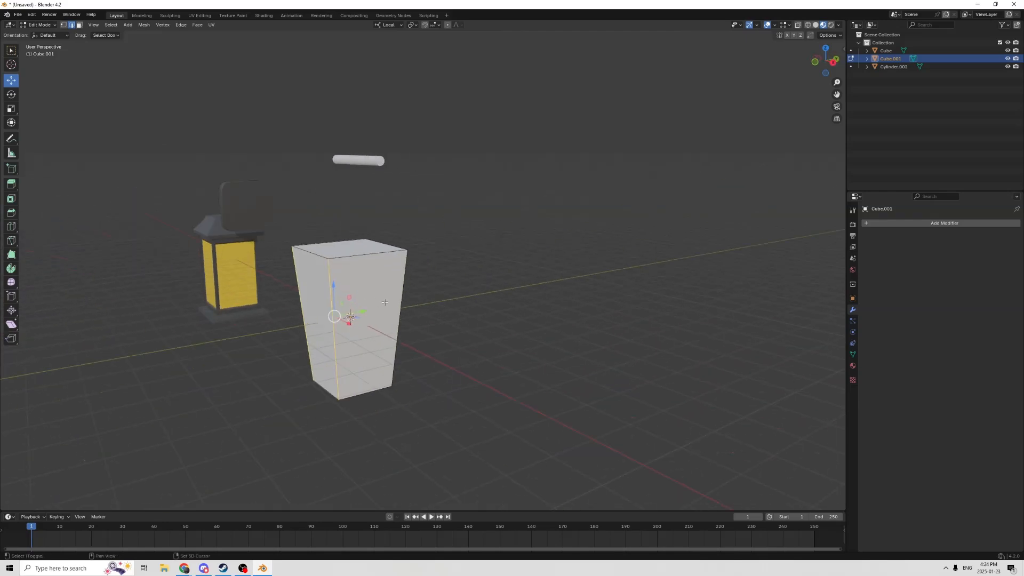
shift+click(401, 301)
key(ctrl+b)
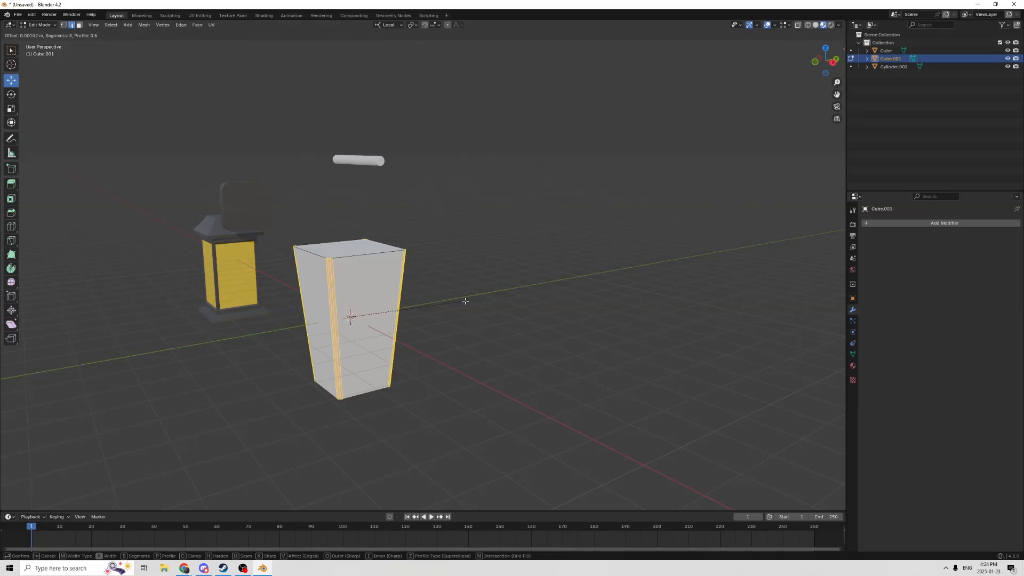
scroll(465, 301, down, 1)
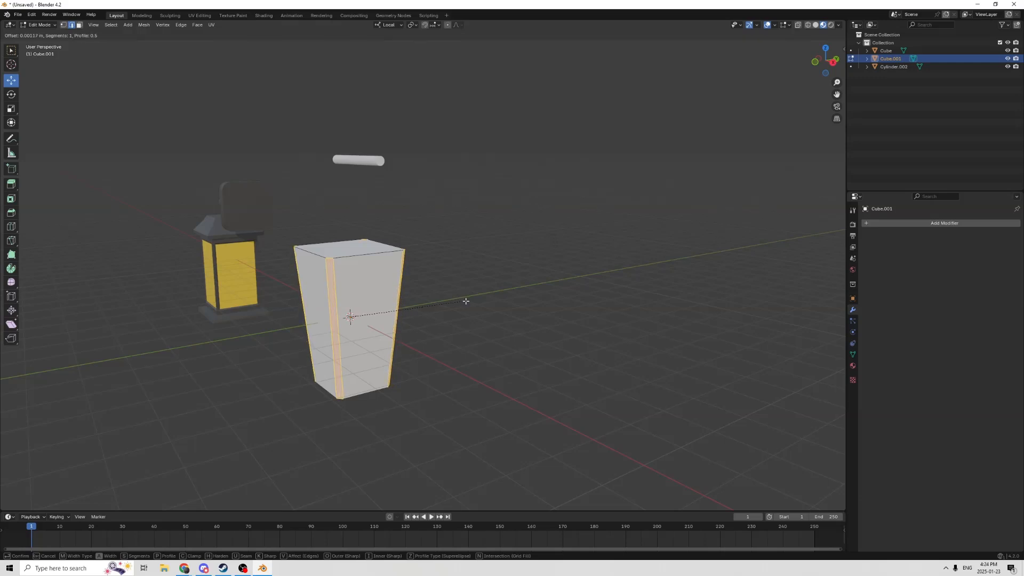
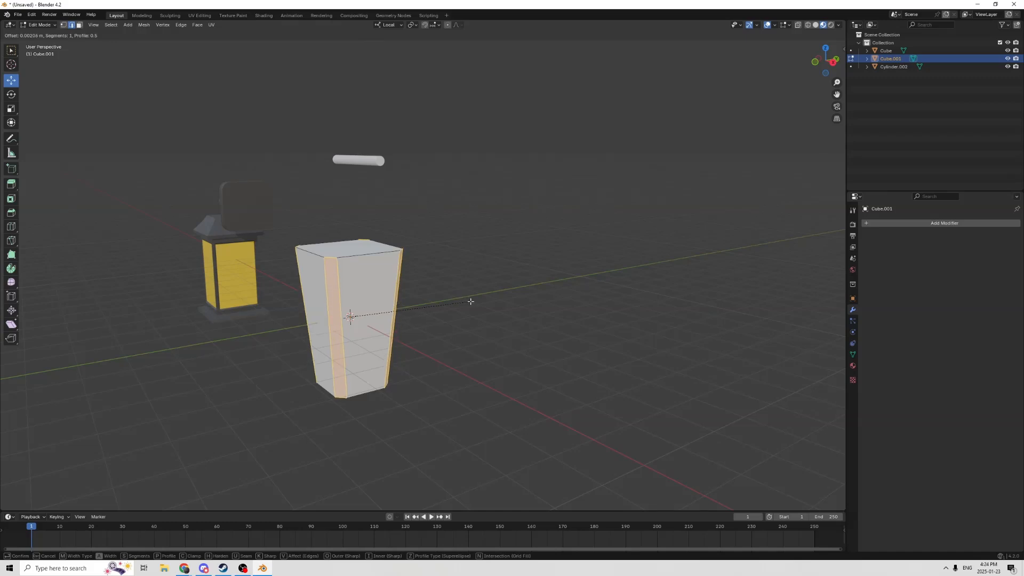
click(470, 301)
Step: Extrude the body's top face in place and scale it outward to form a flat overhanging rim
middle_drag(459, 296, 421, 280)
click(352, 259)
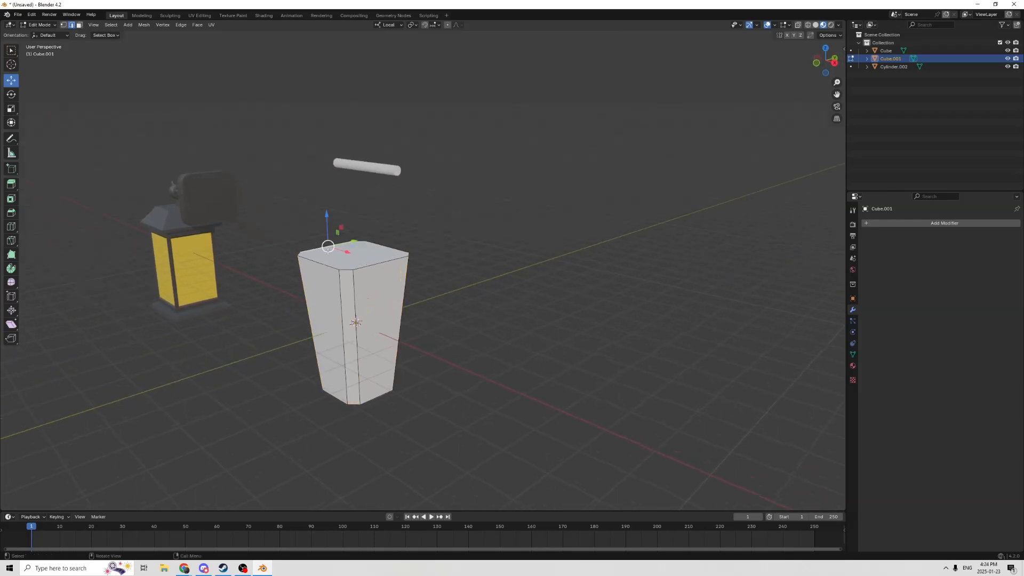
middle_drag(352, 260, 358, 268)
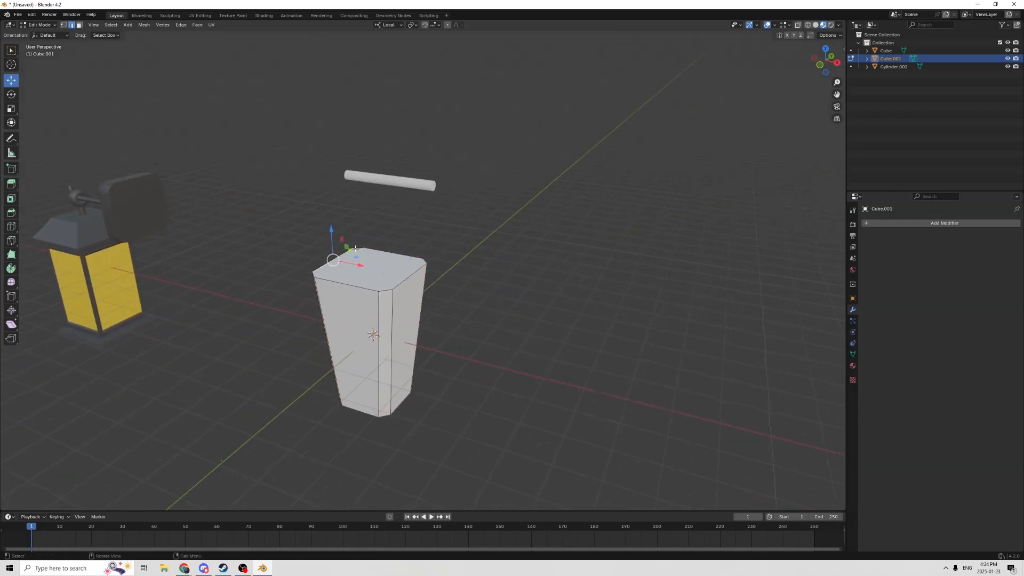
click(78, 25)
click(384, 271)
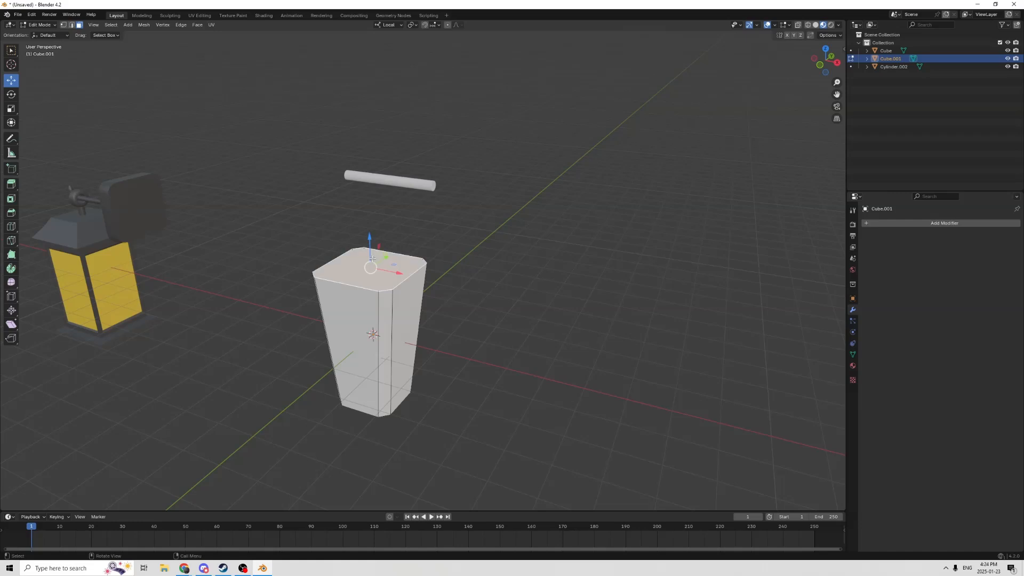
middle_drag(384, 271, 351, 242)
scroll(378, 242, up, 2)
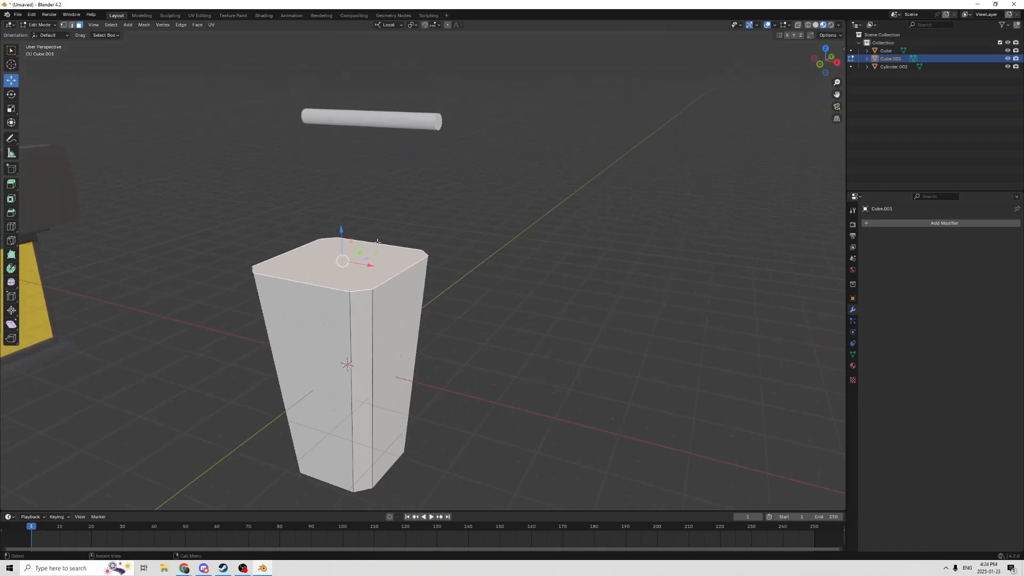
scroll(370, 240, up, 1)
key(e)
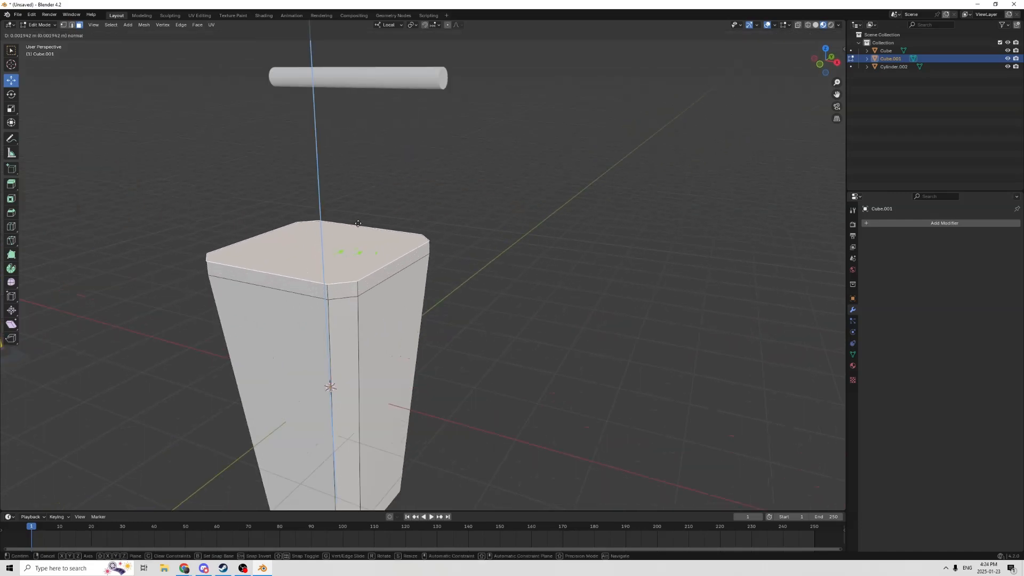
right_click(366, 226)
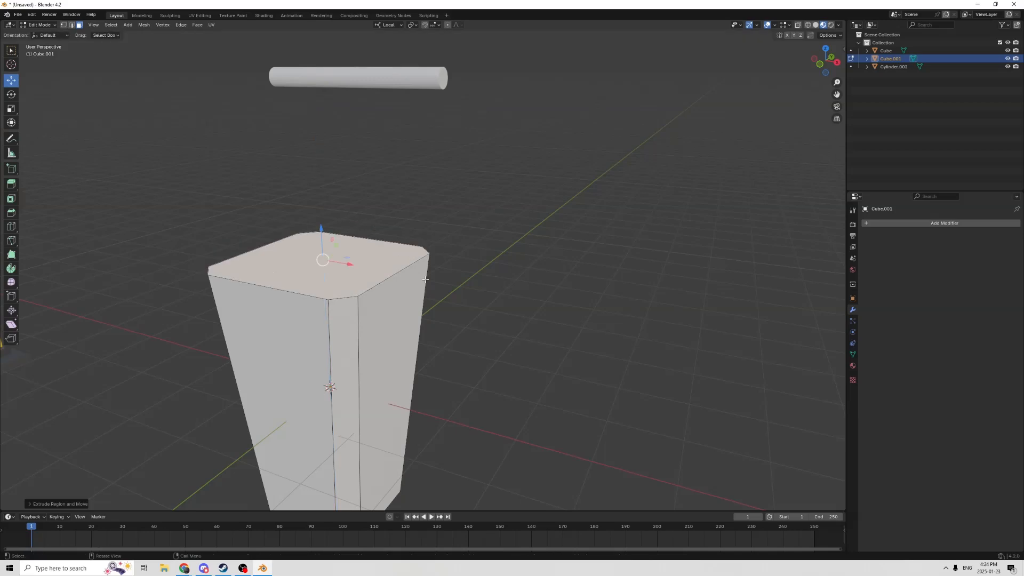
key(s)
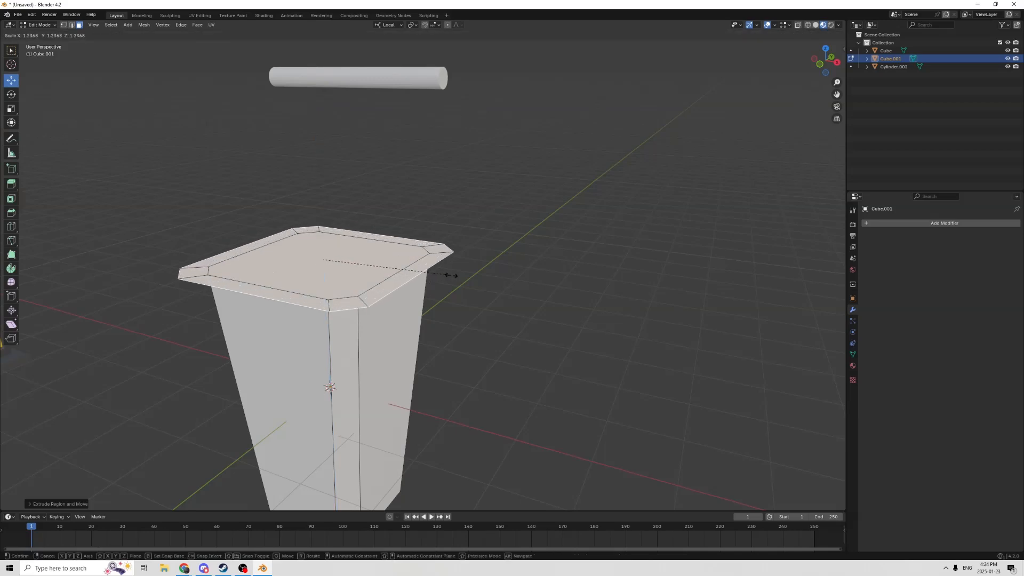
click(462, 275)
middle_drag(462, 275, 463, 248)
middle_drag(384, 173, 367, 190)
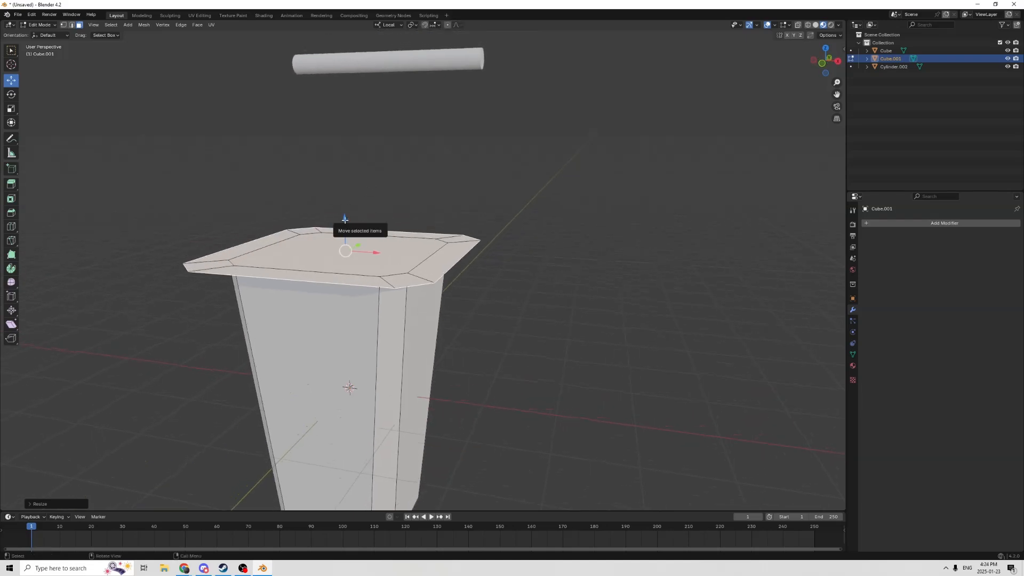
Step: Extrude the overhanging top face upward to give the rim a vertical side band
drag(343, 220, 344, 215)
middle_drag(344, 215, 337, 201)
drag(336, 199, 337, 190)
middle_drag(337, 190, 309, 180)
drag(309, 183, 311, 160)
middle_drag(311, 160, 362, 188)
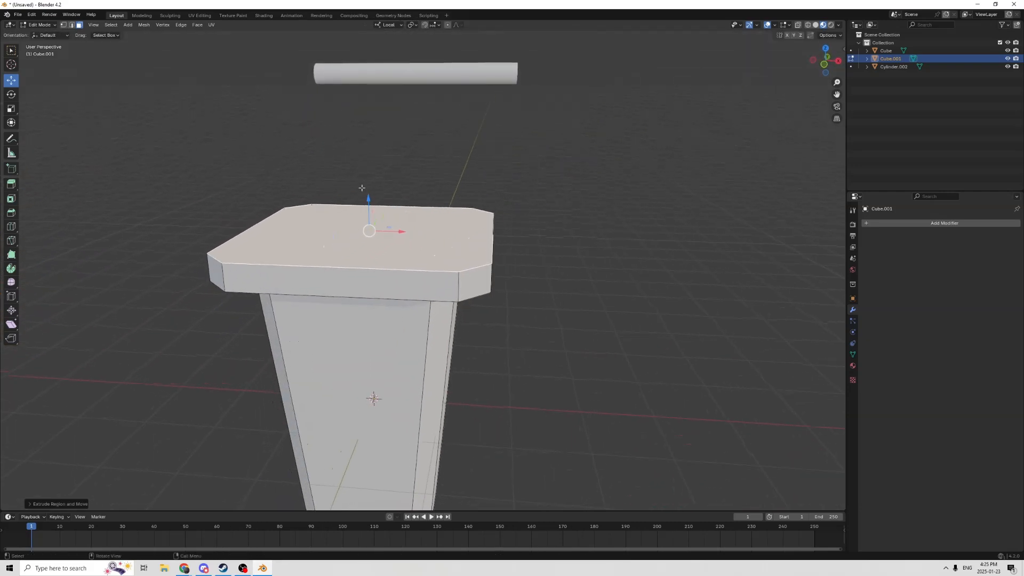
Step: Extrude the rim's top face upward and scale it inward to form a sloped first roof tier
key(e)
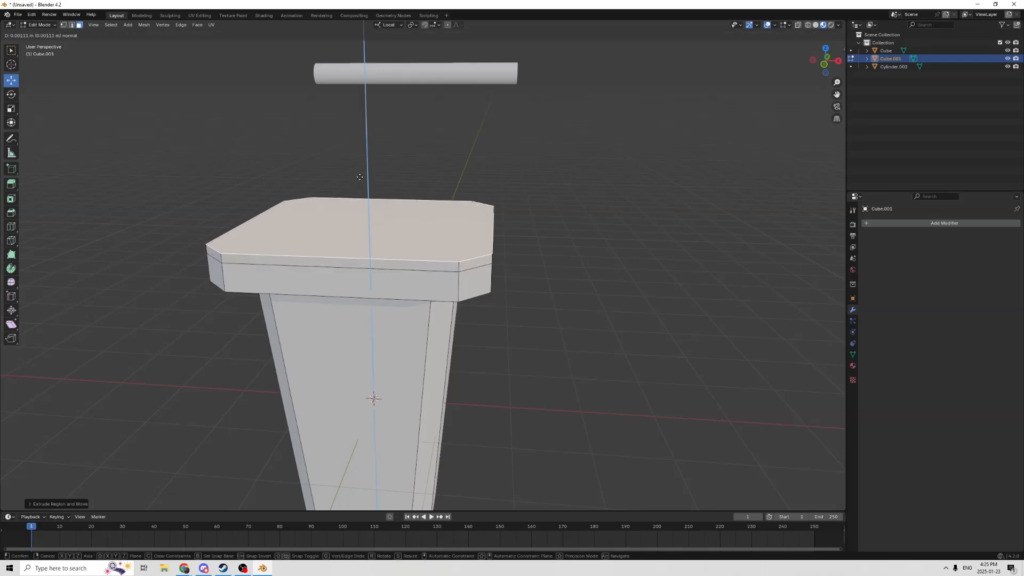
click(361, 161)
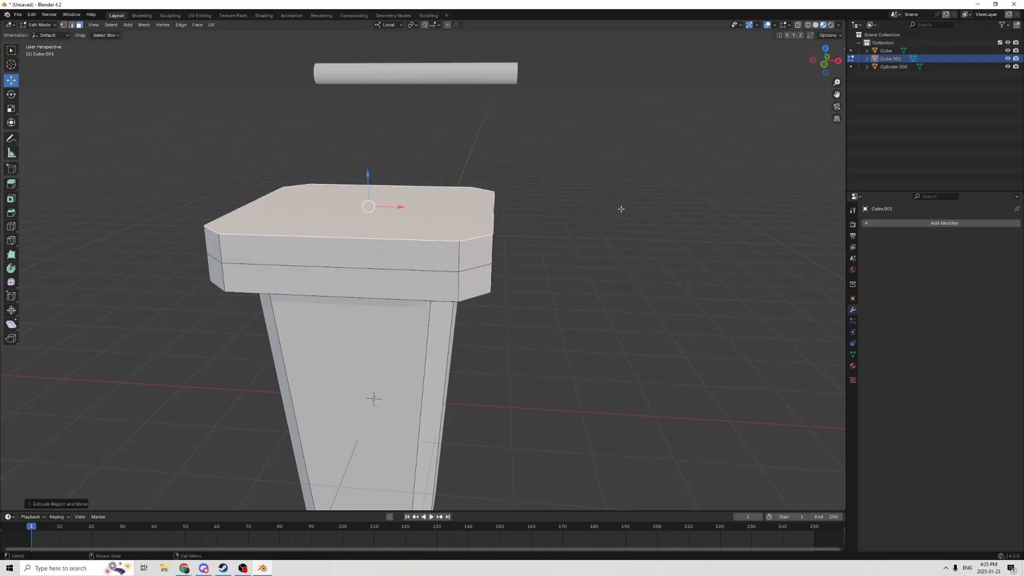
key(s)
click(590, 200)
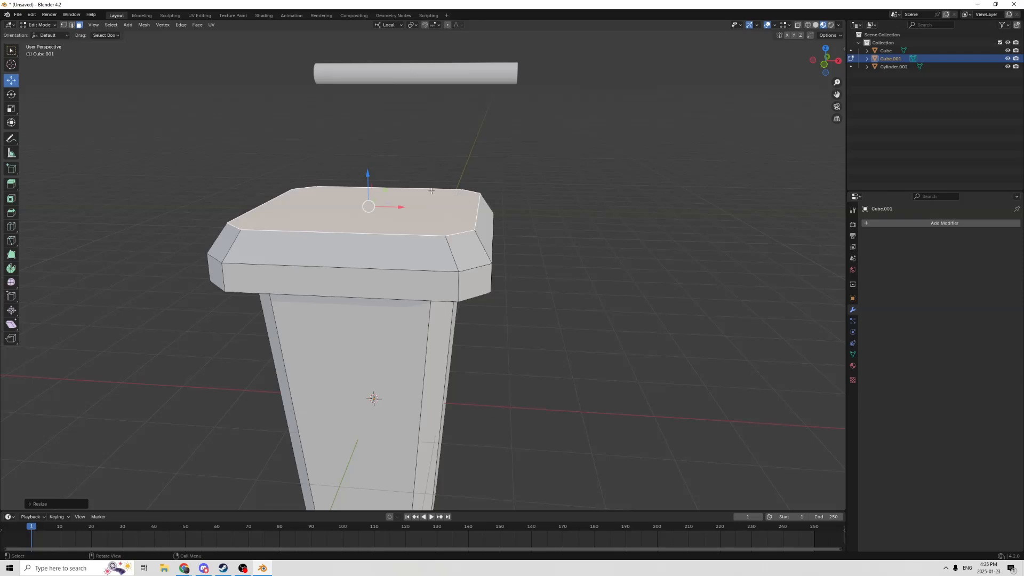
middle_drag(424, 191, 406, 192)
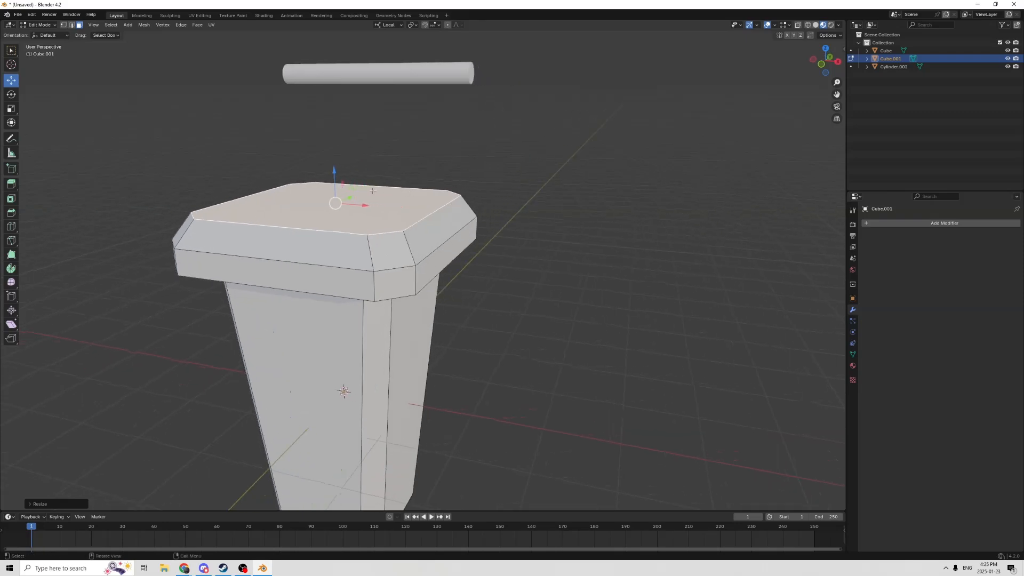
Step: Extrude another roof tier upward from the first sloped one and scale its top face inward
key(e)
click(369, 162)
key(s)
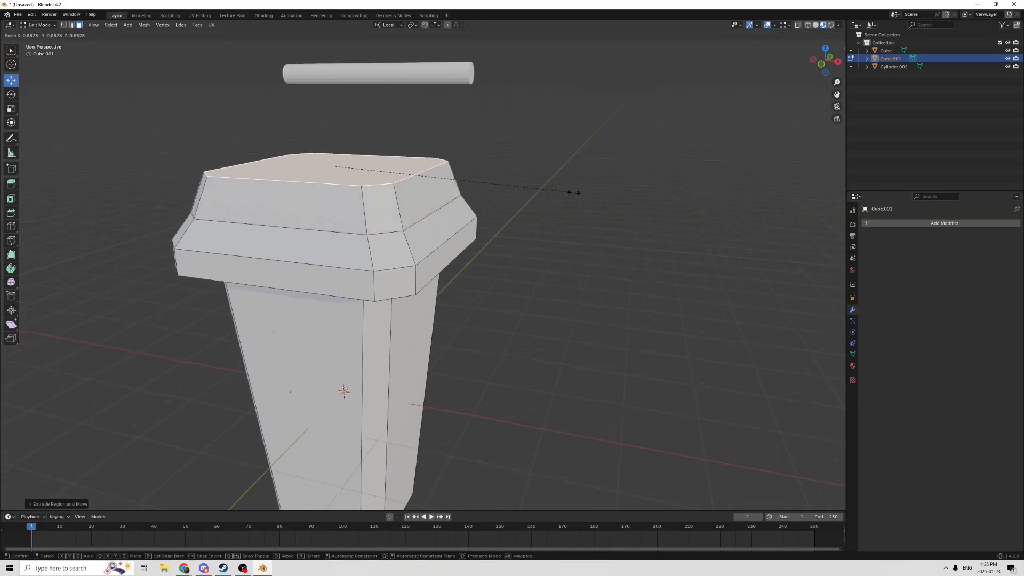
click(542, 181)
scroll(542, 181, down, 4)
middle_drag(539, 180, 437, 186)
Step: Extrude the roof's top face straight up to form a vertical-sided collar
key(g)
key(z)
key(z)
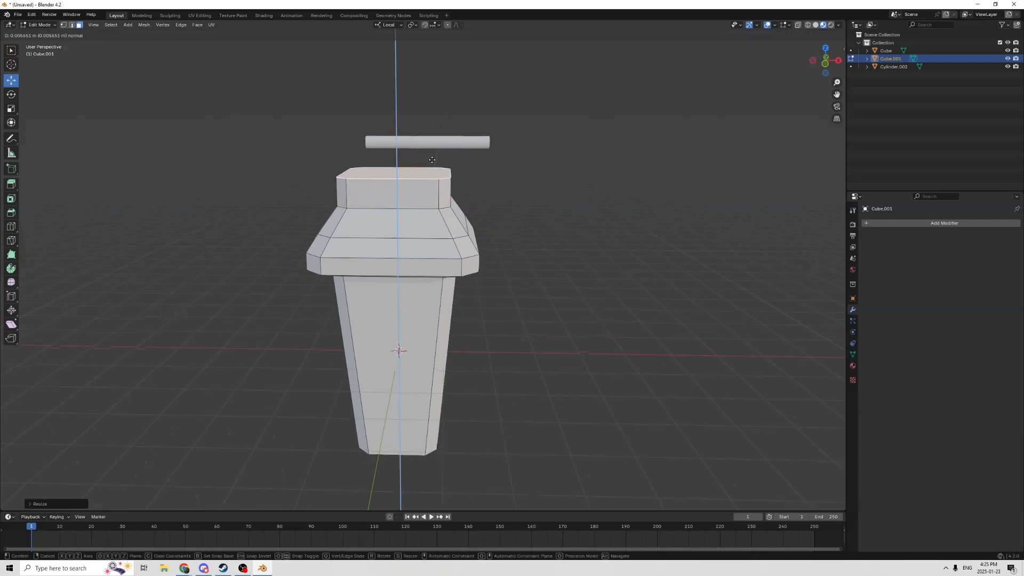
click(431, 163)
middle_drag(436, 165, 464, 162)
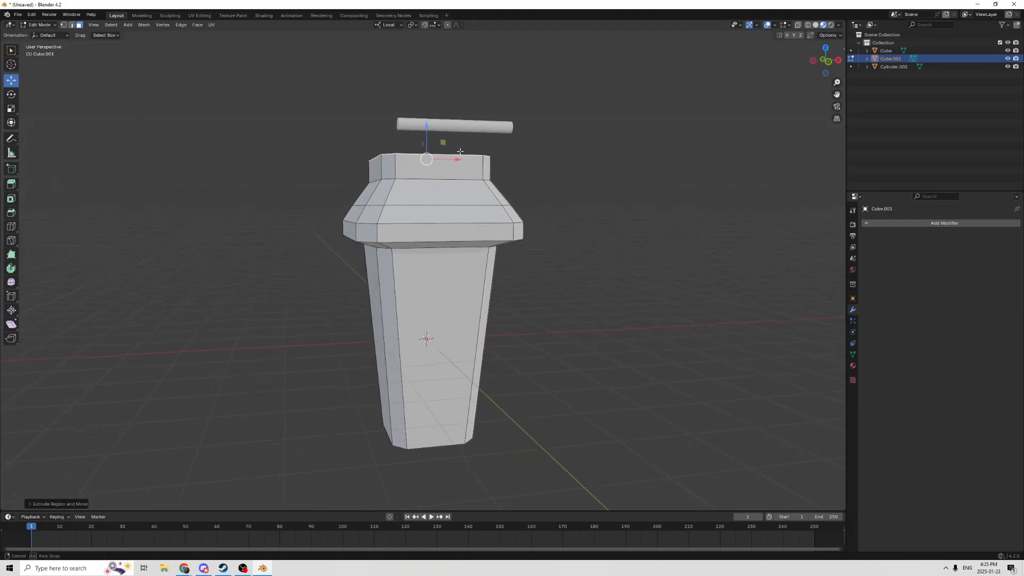
scroll(466, 171, down, 2)
middle_drag(494, 220, 437, 260)
Step: Extrude the collar's top face upward, scale it inward to about 0.6 for a sloped cap, and return to Object Mode
click(394, 237)
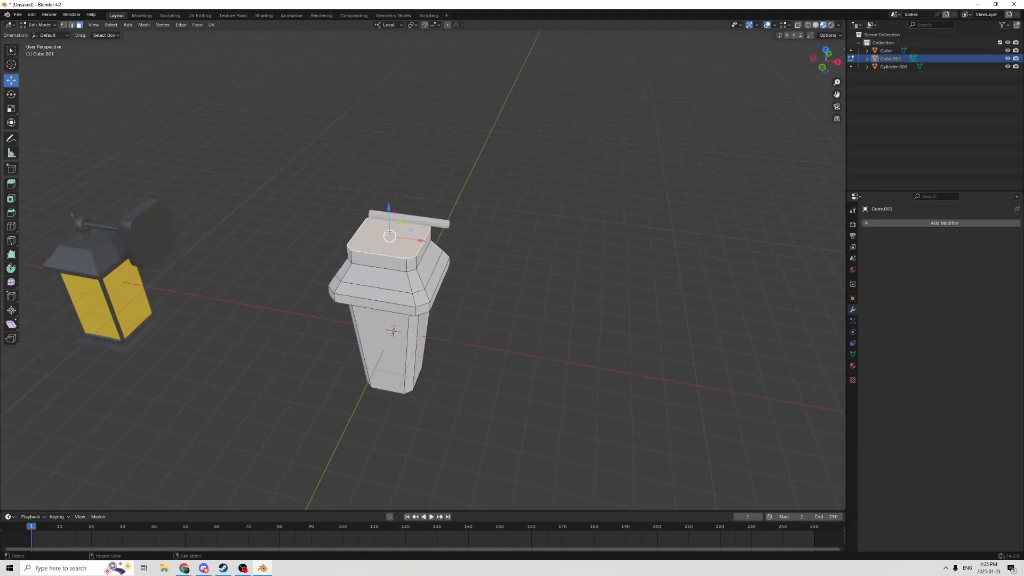
scroll(393, 234, up, 2)
middle_drag(393, 234, 432, 212)
key(e)
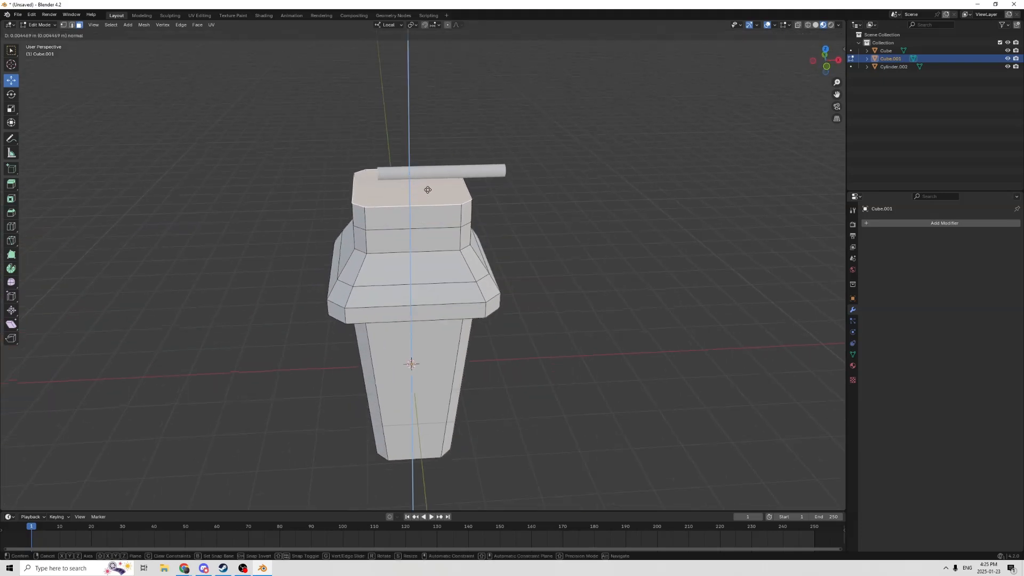
click(433, 183)
key(s)
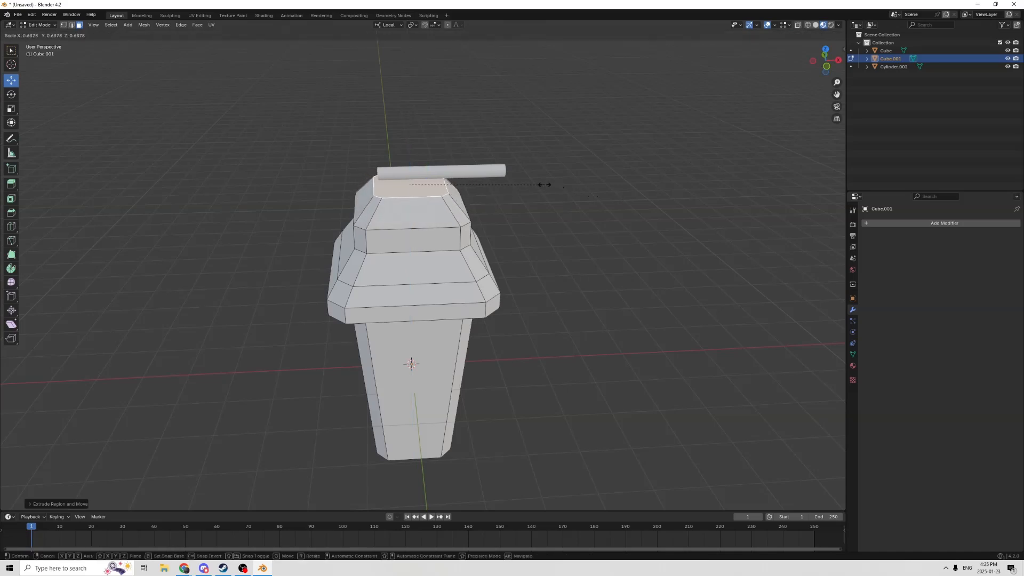
click(540, 184)
scroll(549, 238, down, 1)
middle_drag(549, 239, 530, 186)
scroll(538, 209, up, 2)
key(Tab)
scroll(548, 219, down, 2)
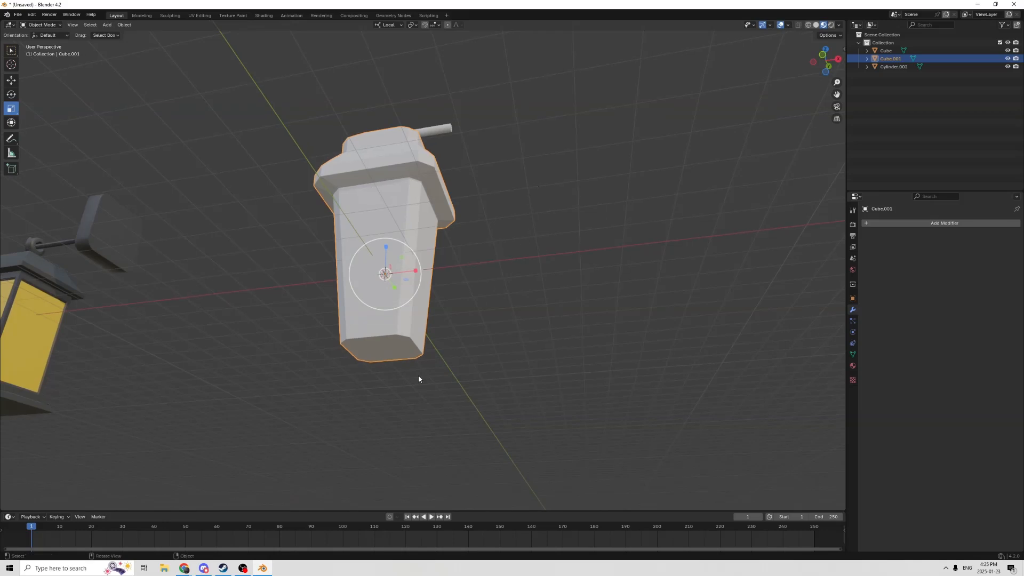
Step: Extrude the lantern body's bottom face slightly downward and scale it outward to about 1.3 to form a flared base
scroll(419, 302, down, 1)
scroll(424, 299, up, 2)
middle_drag(424, 299, 399, 298)
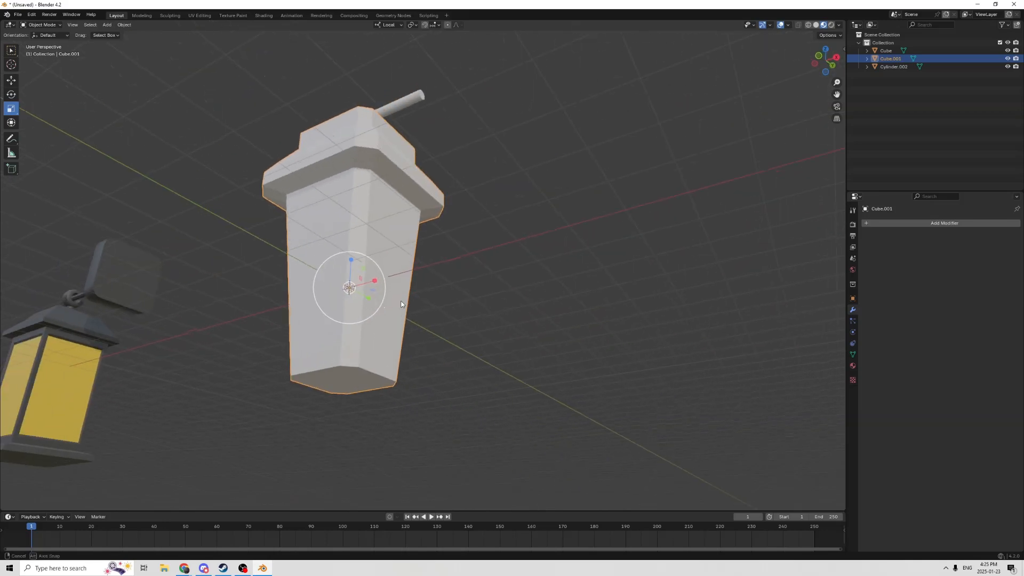
key(Tab)
click(348, 380)
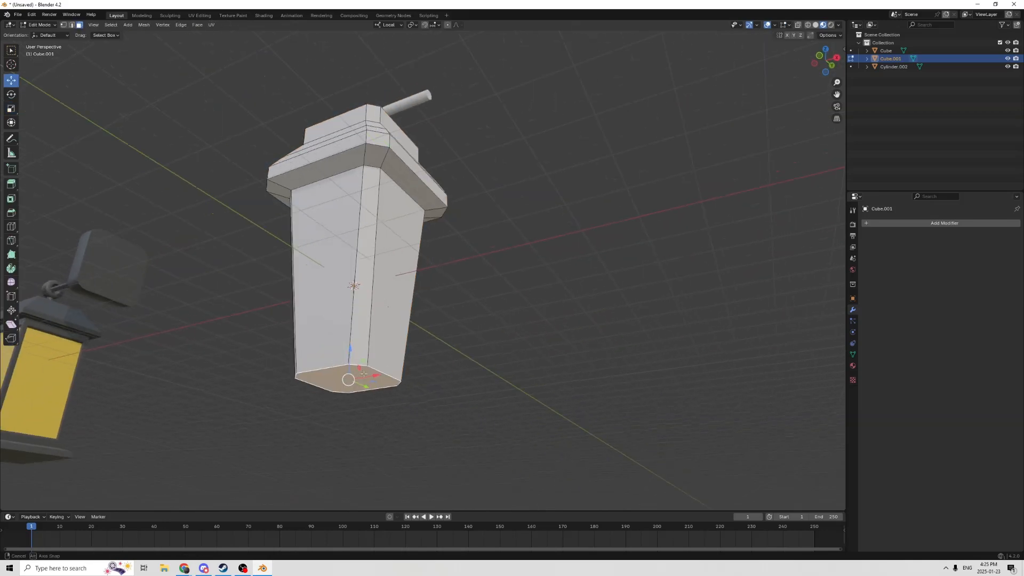
middle_drag(349, 380, 378, 375)
key(e)
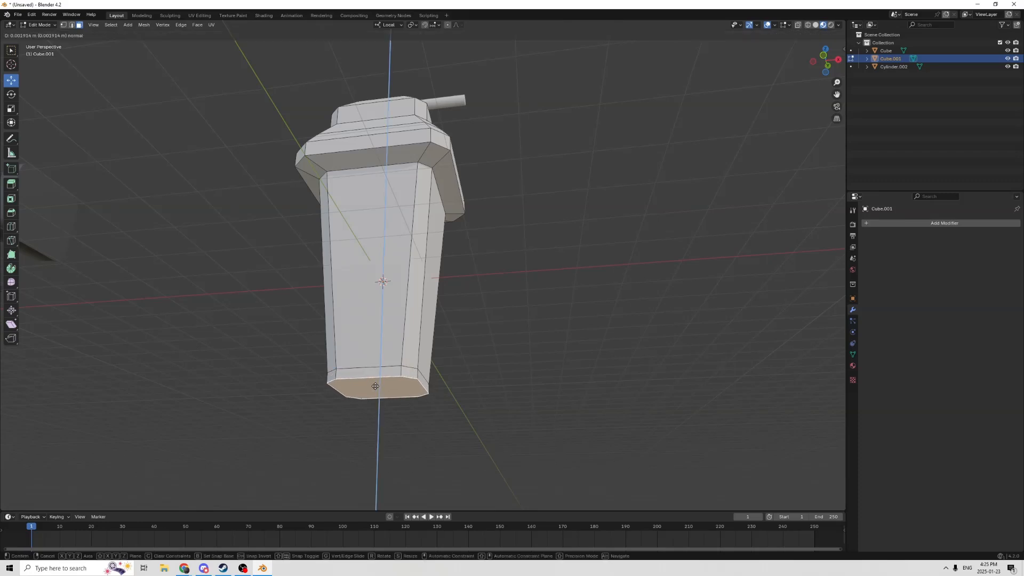
click(378, 383)
key(s)
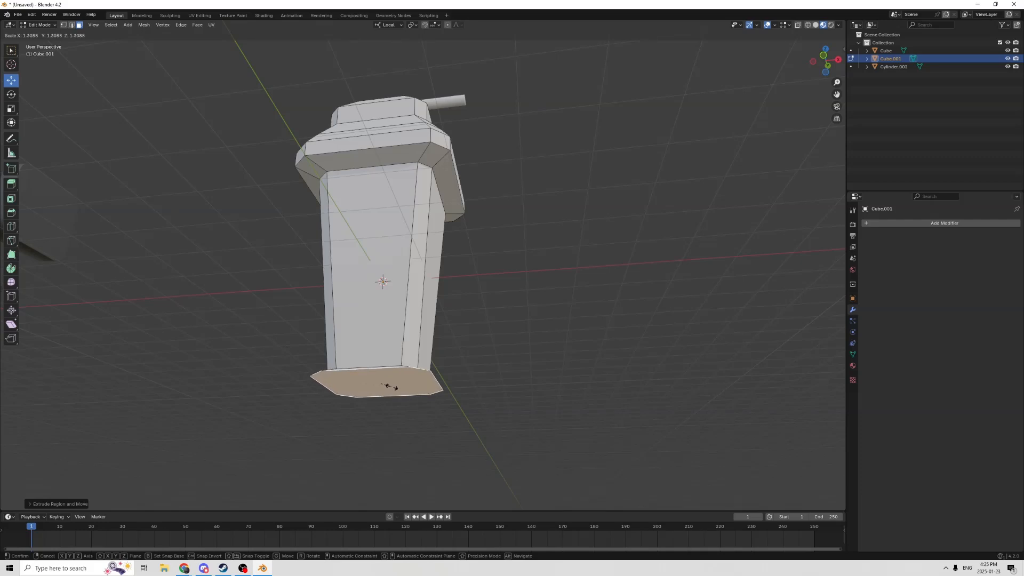
click(388, 386)
Step: Extrude the flared bottom face straight down to give the base a short vertical edge
middle_drag(388, 384, 360, 395)
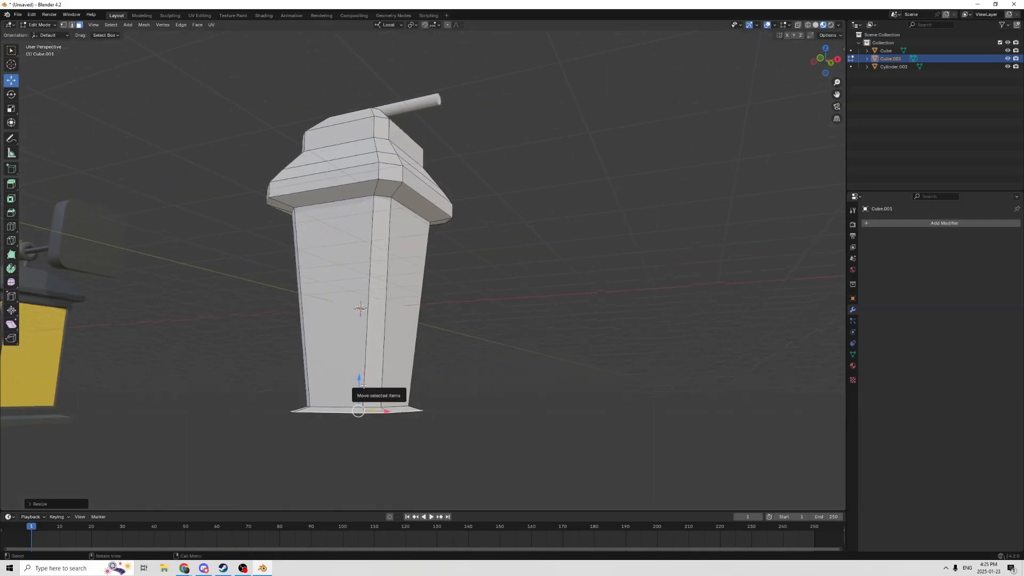
key(e)
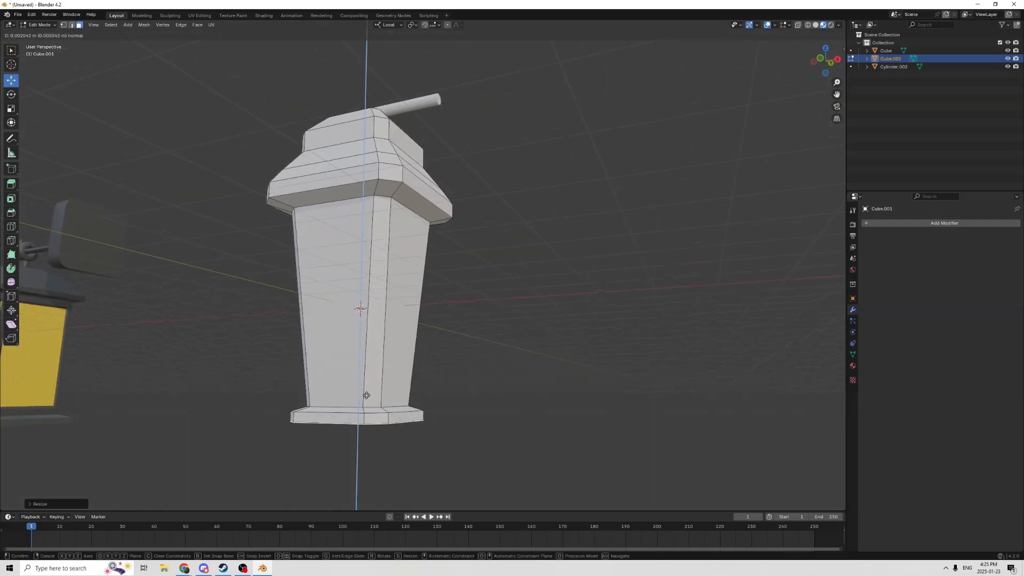
click(366, 396)
middle_drag(366, 396, 421, 368)
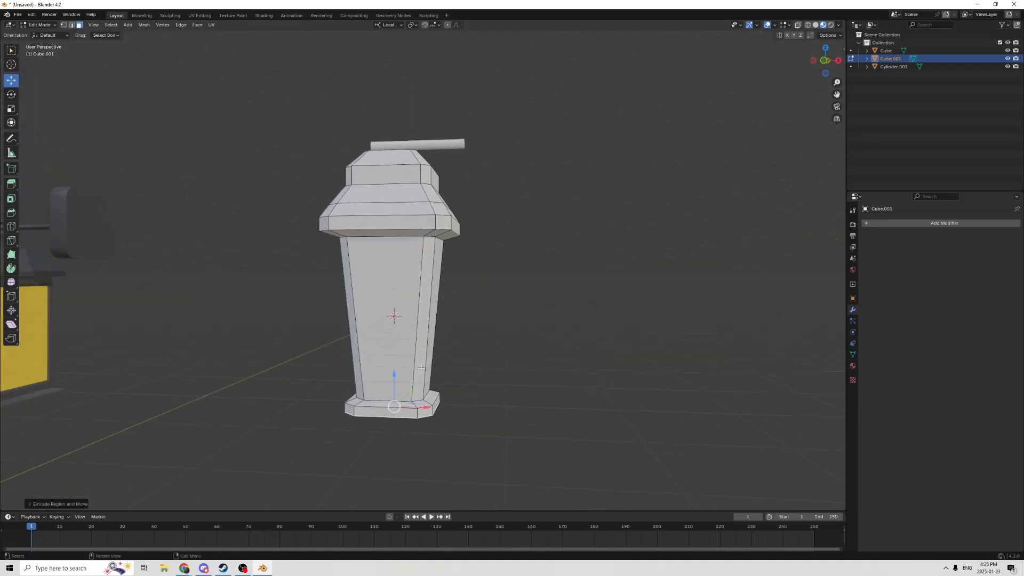
middle_drag(522, 364, 458, 299)
Step: Return to Object Mode and delete the thin cylinder above the new lantern's roof
click(421, 140)
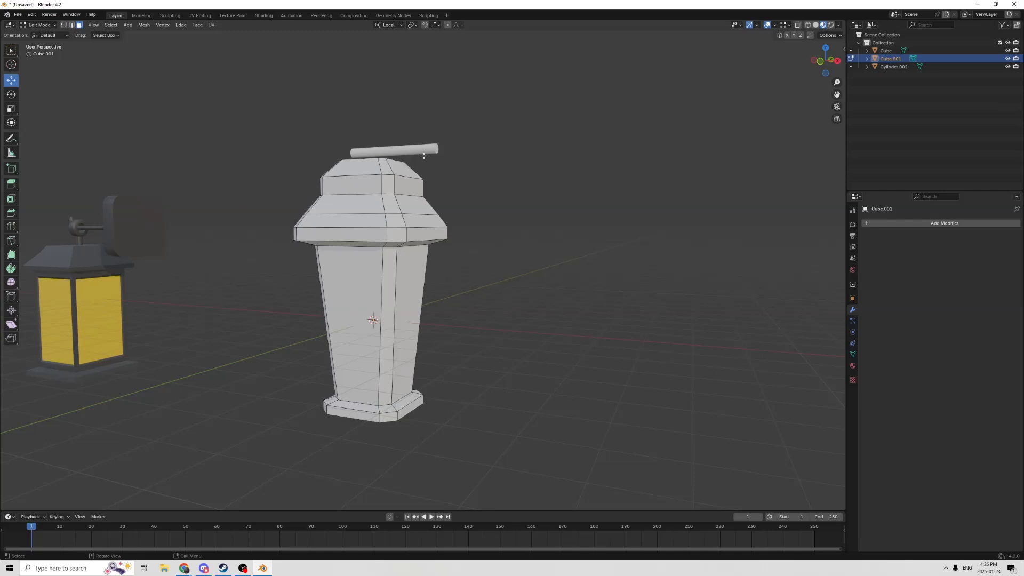
key(Tab)
click(430, 153)
key(Delete)
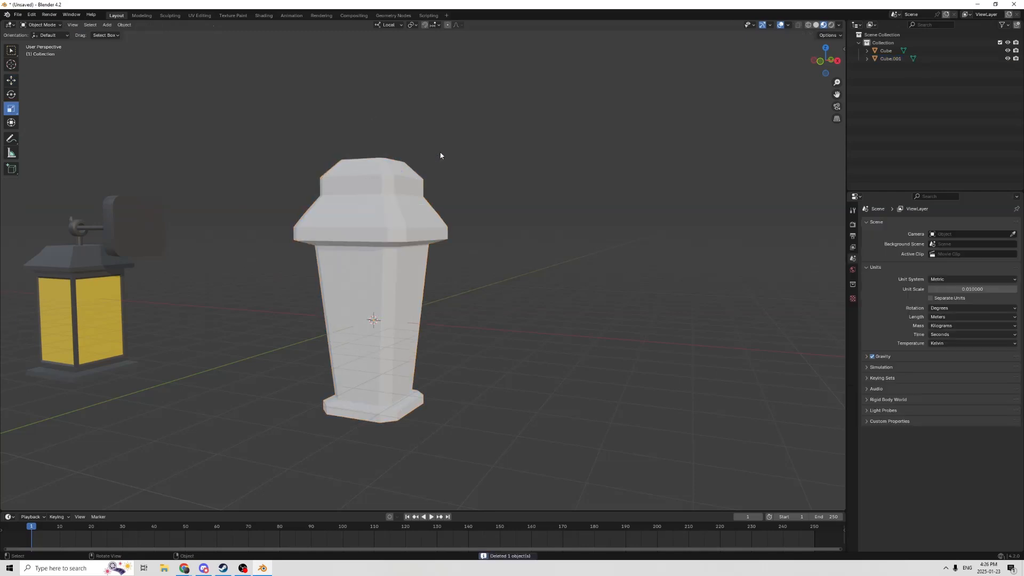
middle_drag(440, 155, 393, 263)
Step: Inset the four large tapered side faces of the lantern body by about 0.07 m to frame the glass panels
click(404, 179)
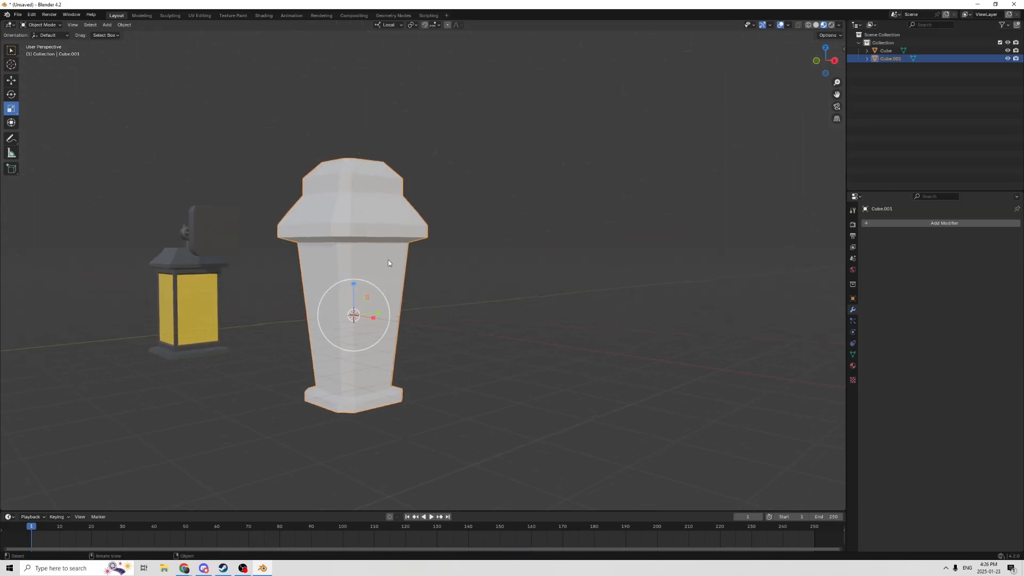
key(Tab)
click(373, 282)
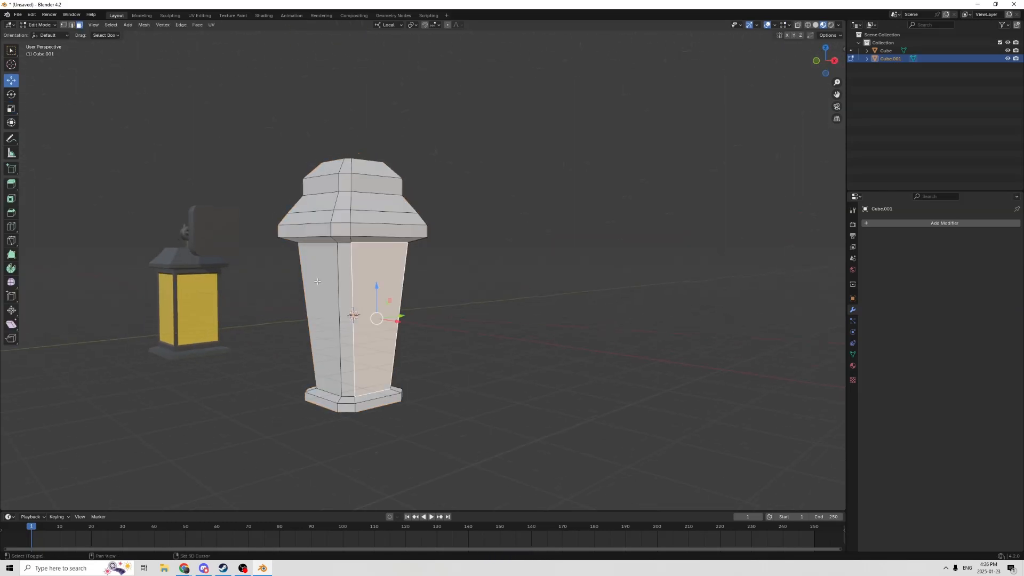
shift+click(317, 281)
middle_drag(317, 281, 434, 304)
shift+click(409, 291)
middle_drag(373, 288, 542, 271)
shift+click(476, 286)
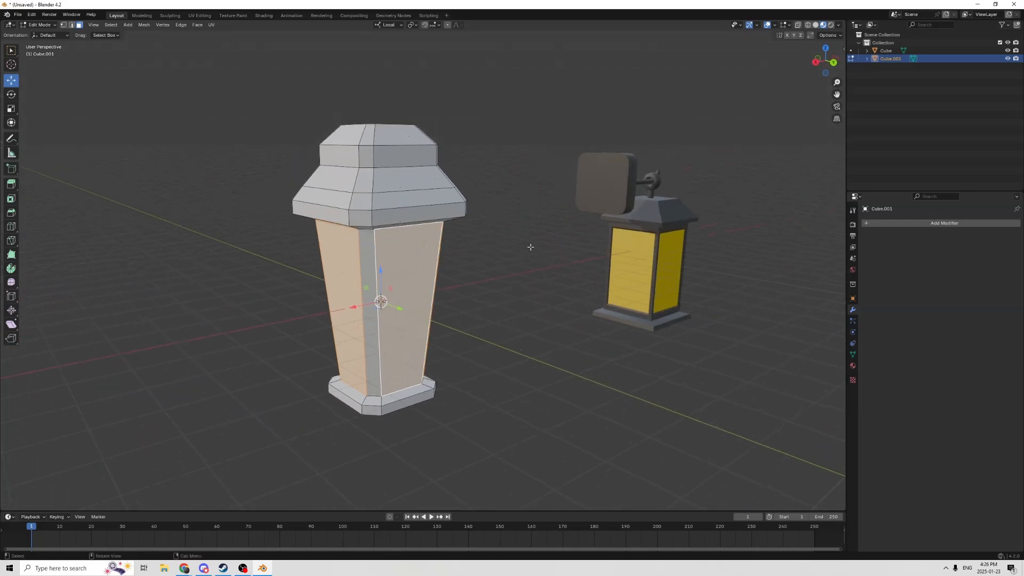
key(i)
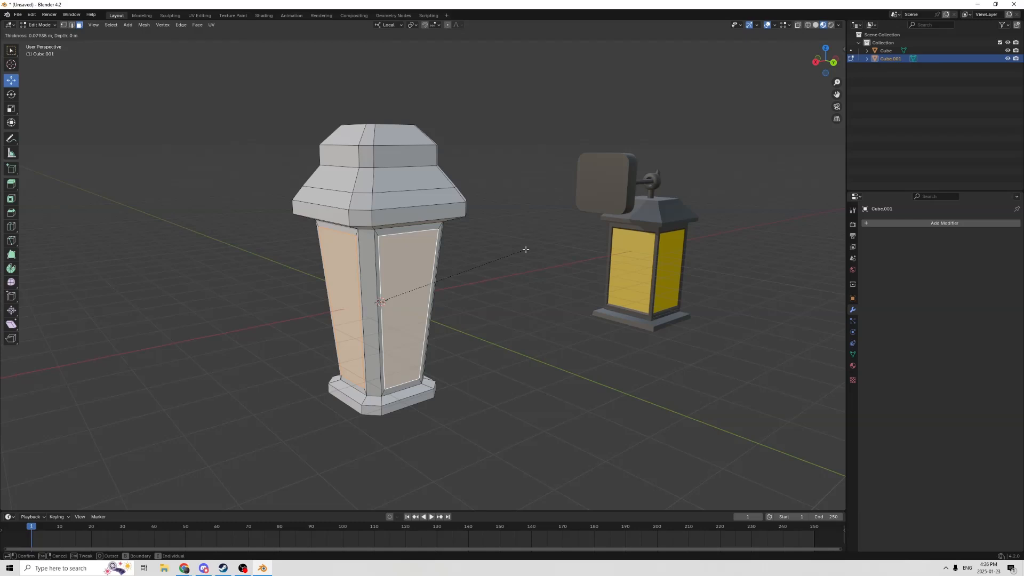
click(526, 249)
Step: Extrude the four inset panels in place and scale them inward to about 0.98 so they are recessed
scroll(510, 251, up, 5)
middle_drag(512, 250, 571, 254)
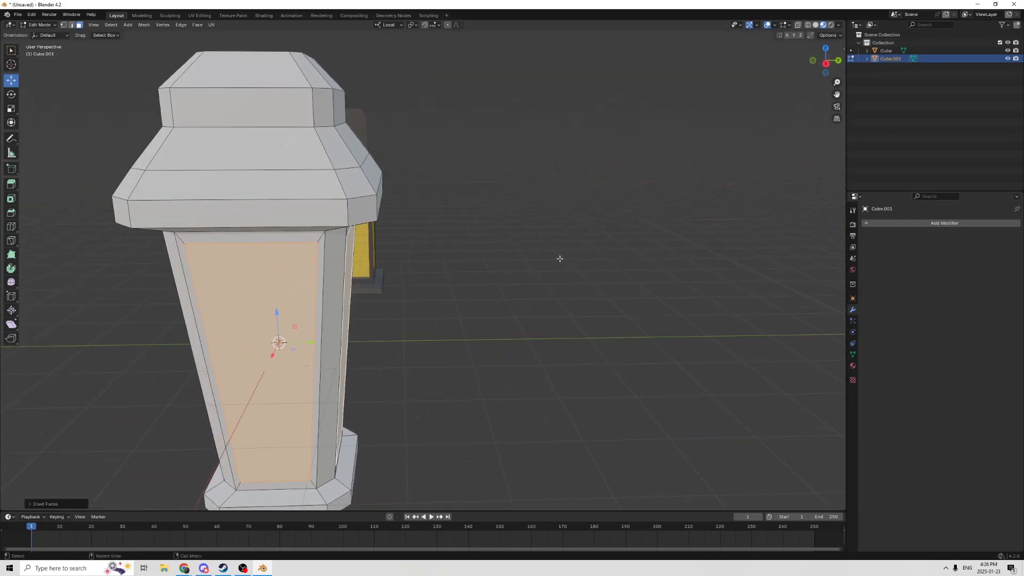
key(e)
right_click(553, 244)
key(s)
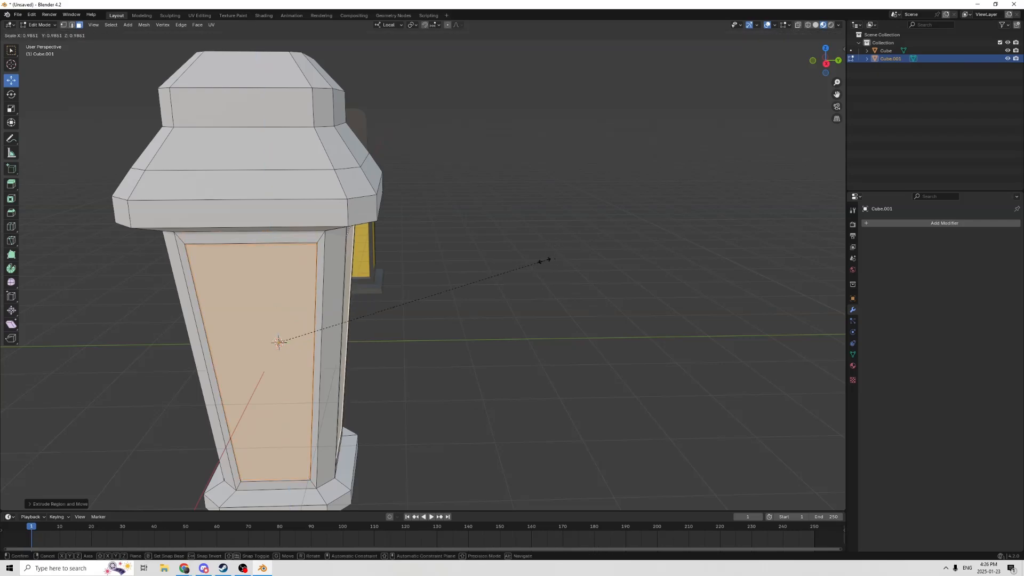
click(541, 259)
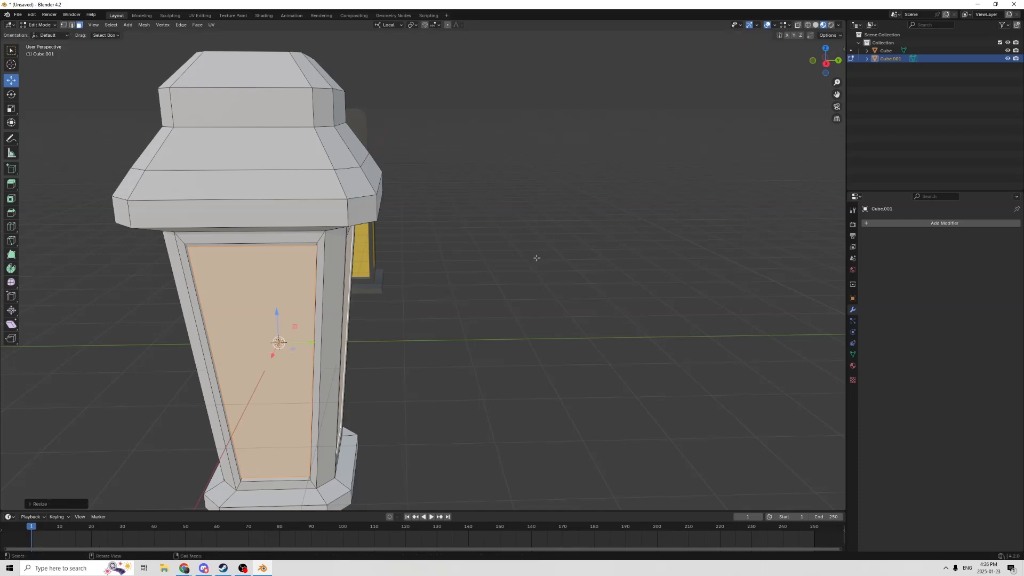
middle_drag(535, 258, 585, 255)
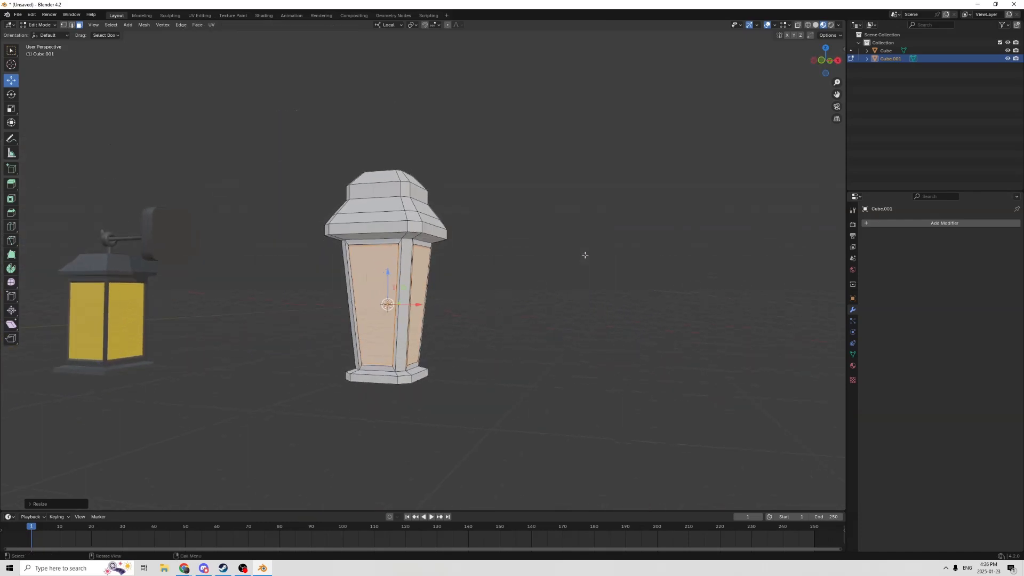
Step: Give the new lantern a new material and darken its base colour to grey
click(852, 366)
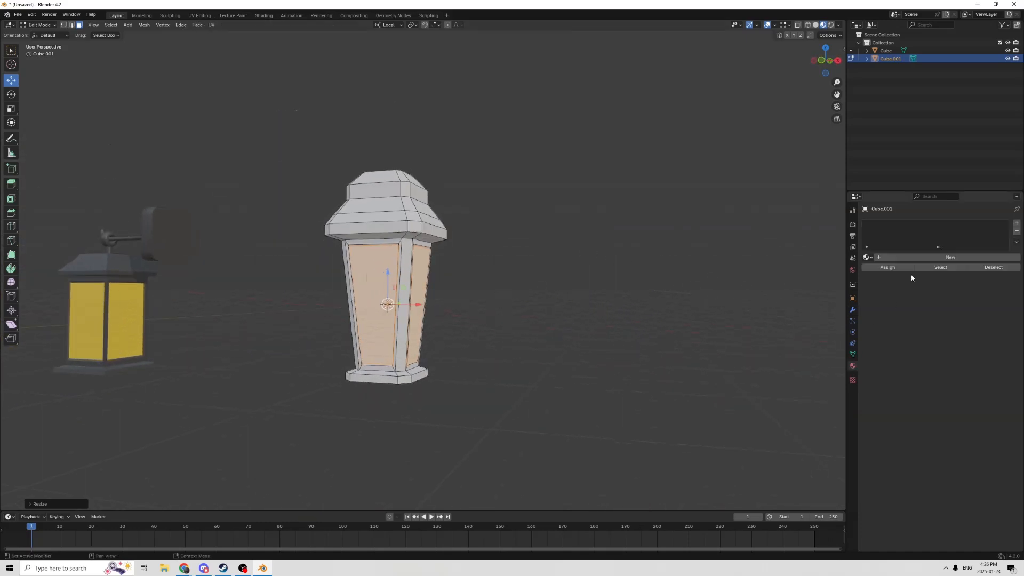
click(934, 258)
click(950, 319)
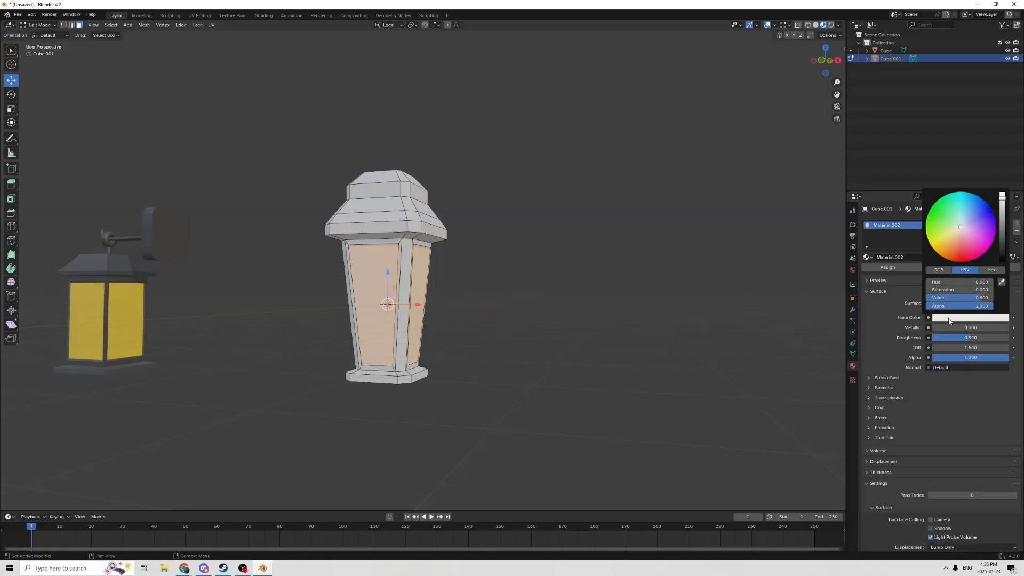
drag(1002, 199, 1002, 236)
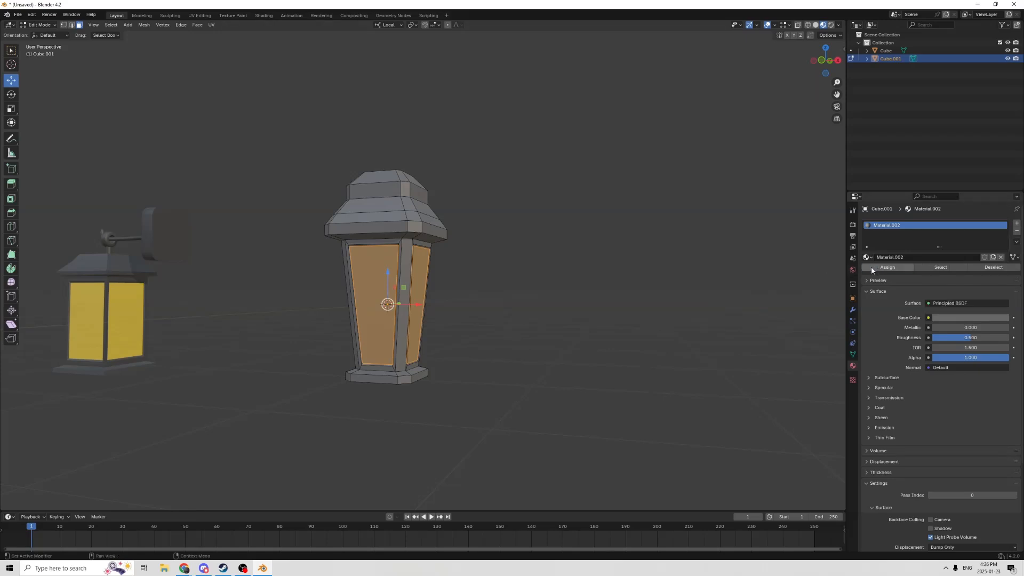
Step: Add a second material with a yellow base colour, assign it to the four recessed panels, and return to Object Mode
click(1017, 224)
click(940, 273)
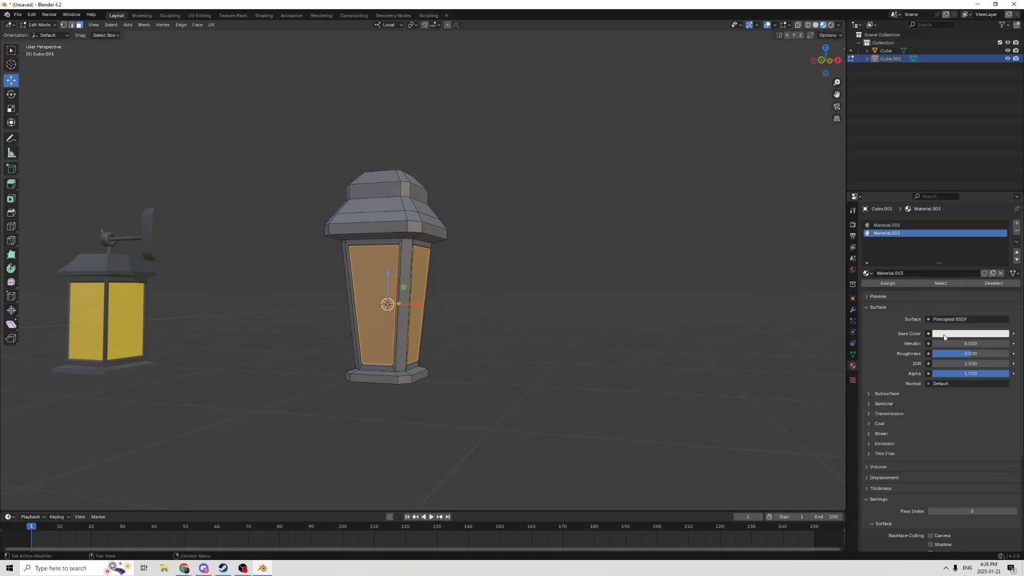
click(944, 337)
click(968, 226)
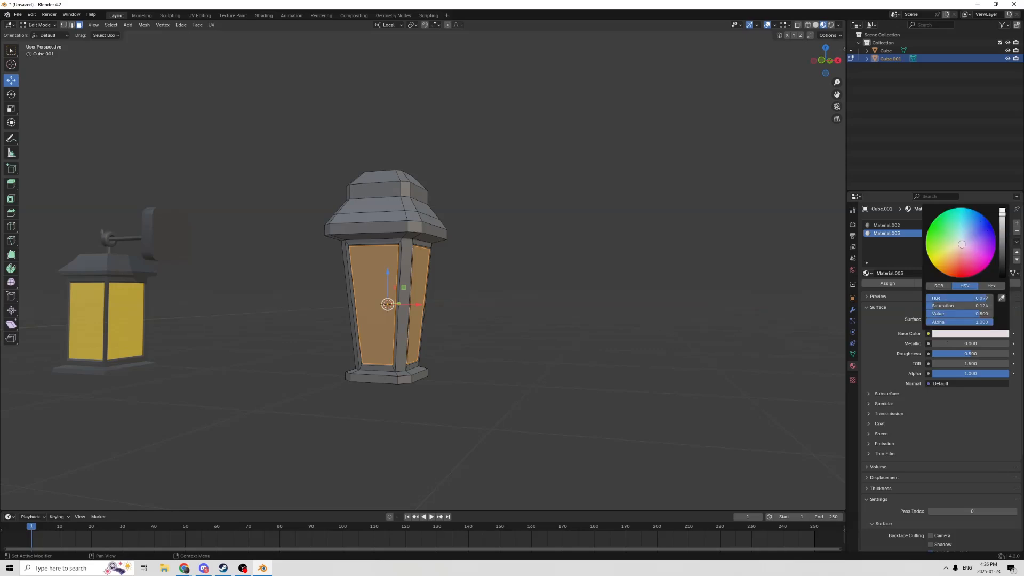
click(885, 283)
key(Tab)
Step: Move the edge loop around the base of the roof's upper collar downward and scale it outward to about 1.07
scroll(578, 238, down, 2)
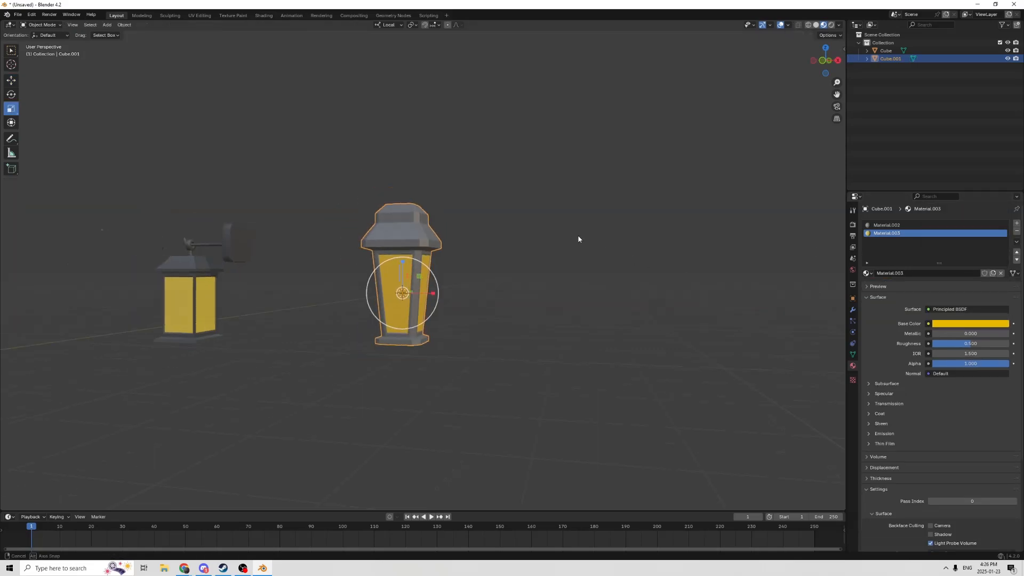
scroll(587, 241, up, 5)
scroll(491, 246, down, 2)
middle_drag(490, 247, 460, 254)
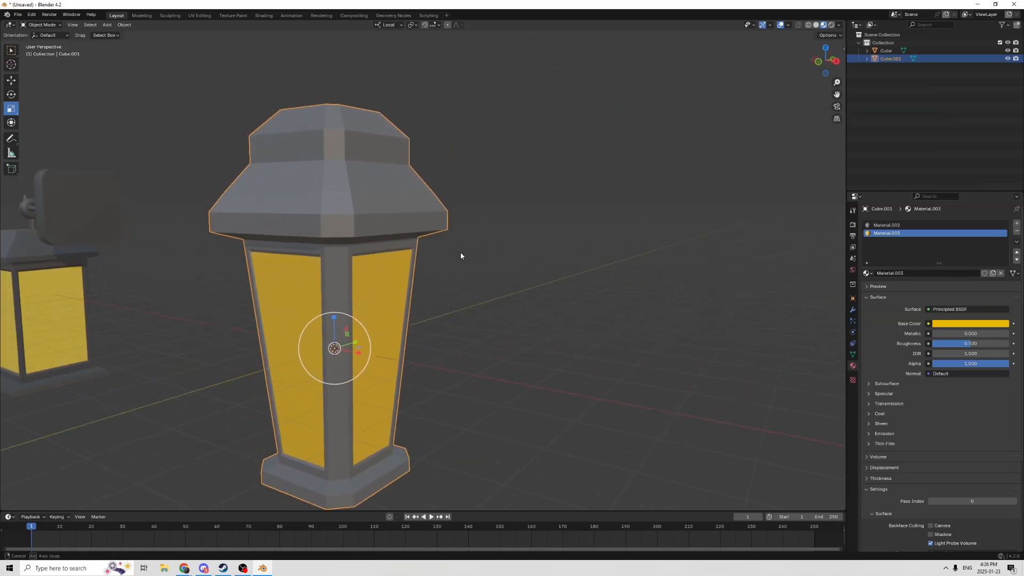
scroll(460, 254, up, 2)
middle_drag(400, 229, 437, 239)
key(Tab)
middle_drag(358, 187, 368, 192)
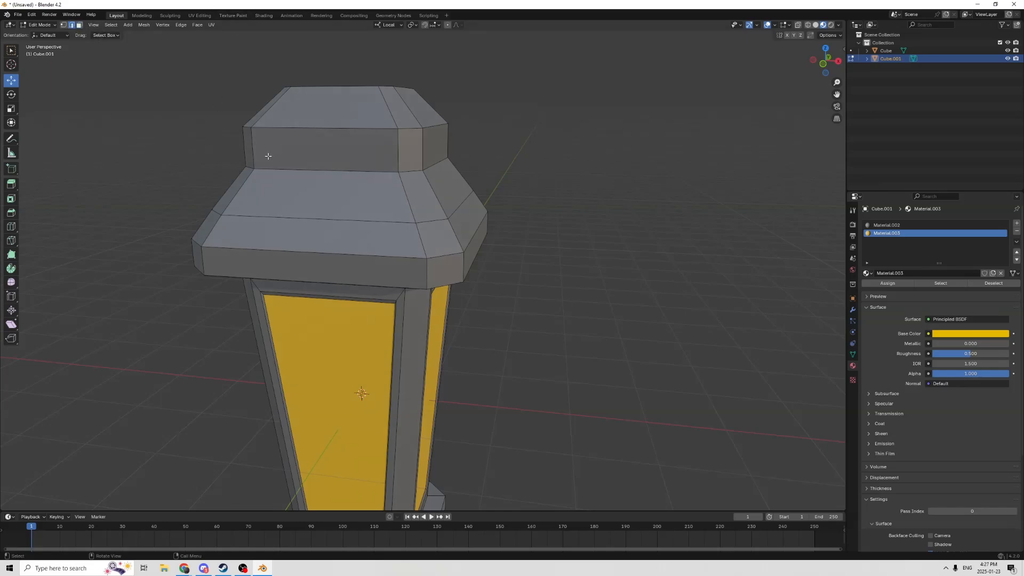
click(329, 170)
click(301, 218)
middle_drag(301, 218, 468, 191)
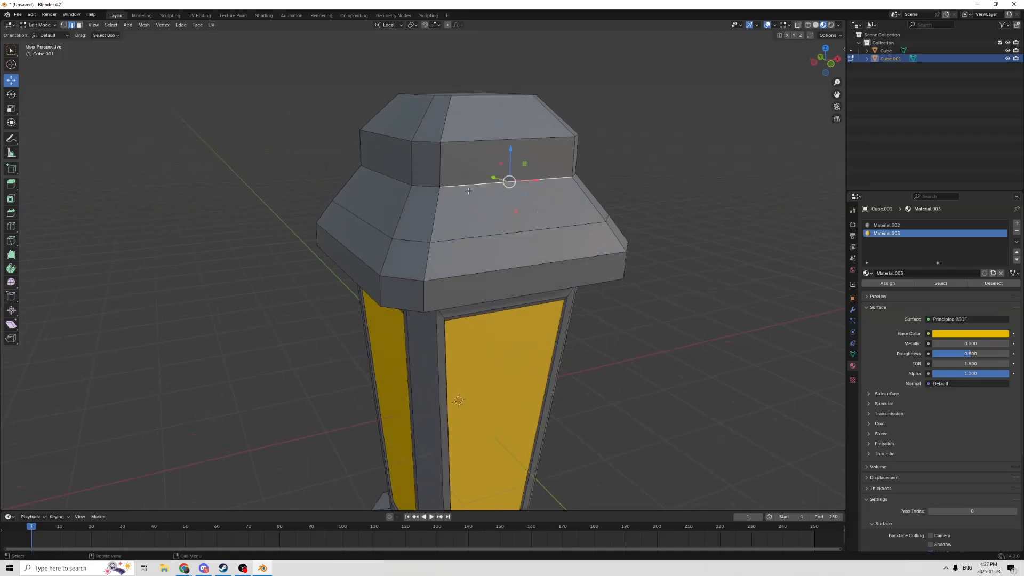
ctrl+click(397, 179)
middle_drag(397, 179, 477, 188)
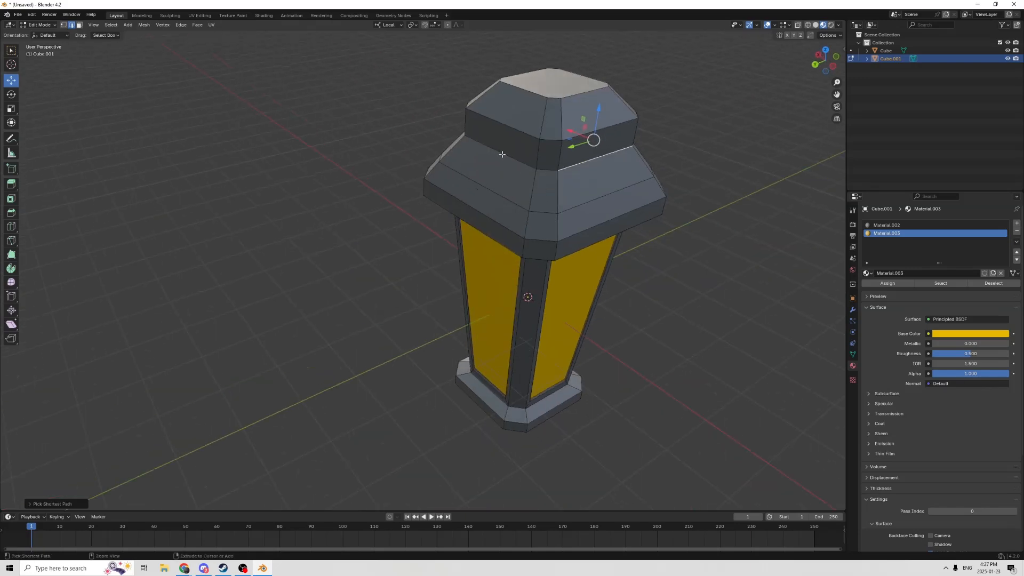
ctrl+click(502, 154)
middle_drag(560, 156, 323, 156)
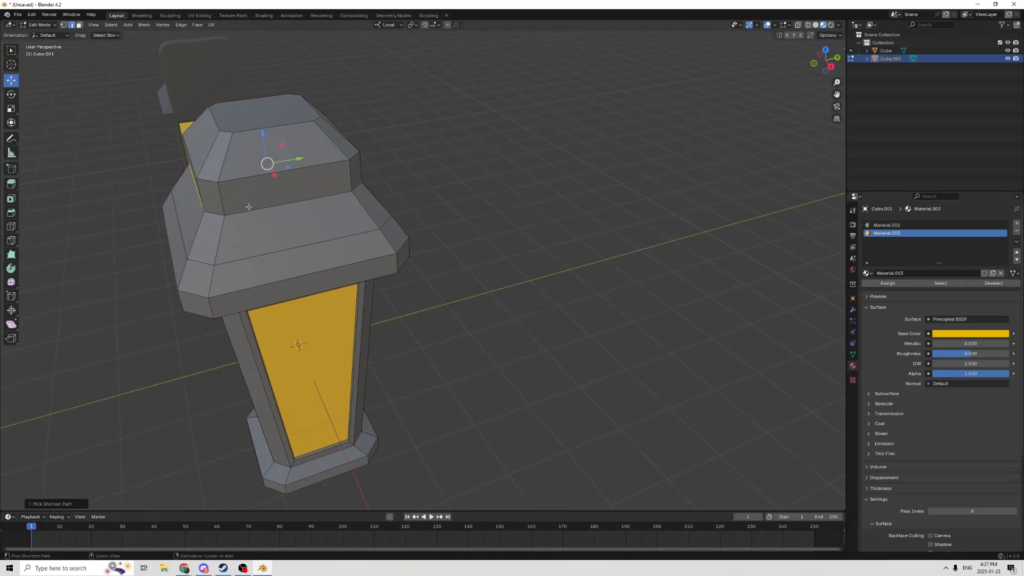
ctrl+click(212, 216)
middle_drag(212, 216, 280, 108)
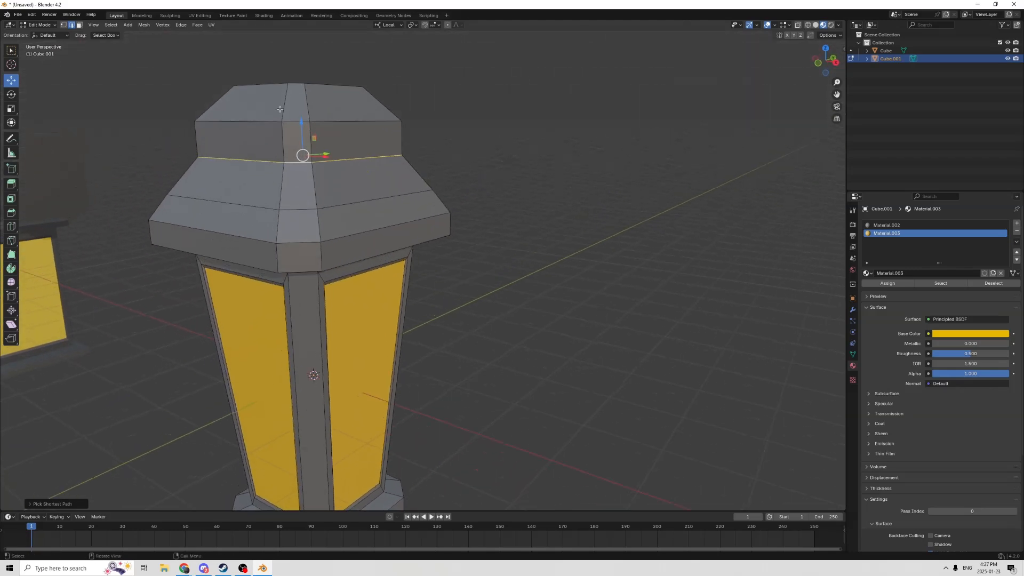
drag(300, 121, 293, 143)
key(s)
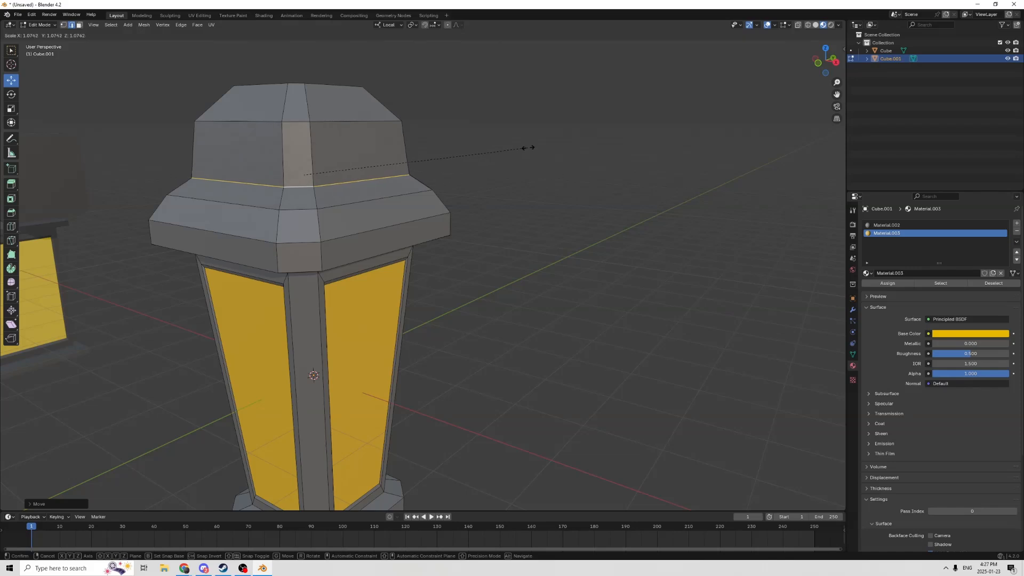
click(532, 146)
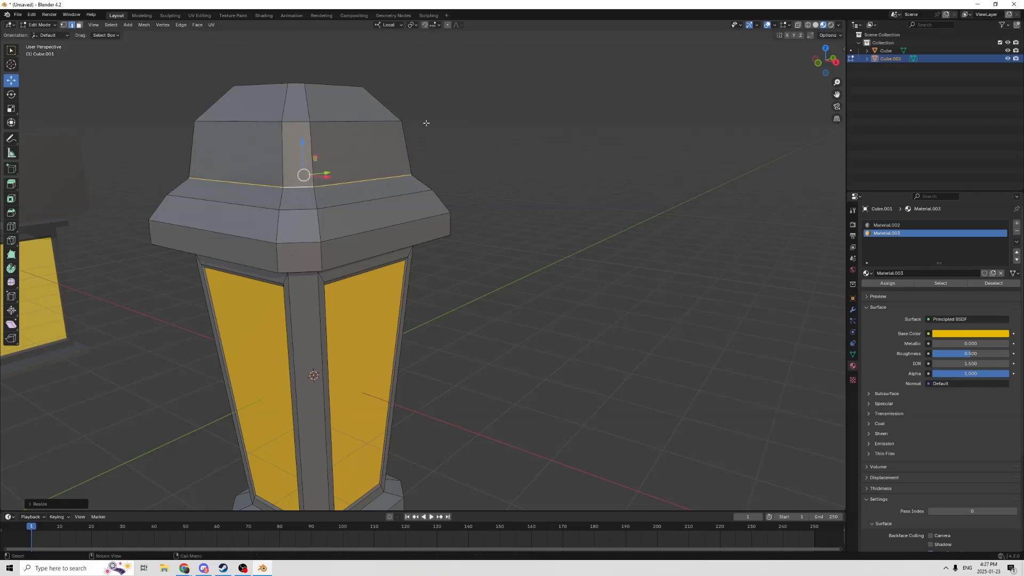
Step: Lower the roof's top face together with the edge loop around its slope to shorten the upper collar, and return to Object Mode
middle_drag(320, 160, 316, 122)
click(279, 131)
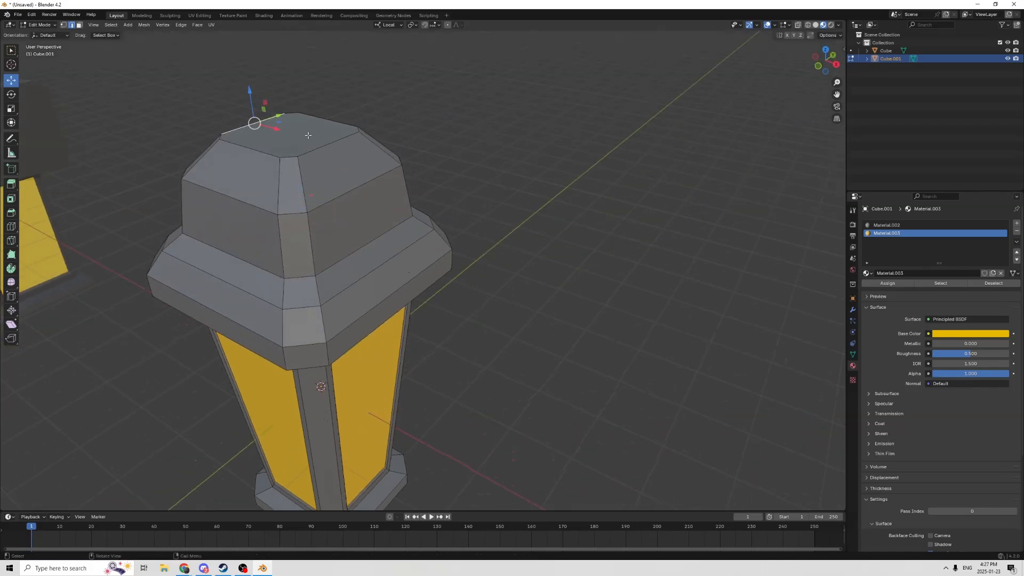
click(80, 25)
click(288, 151)
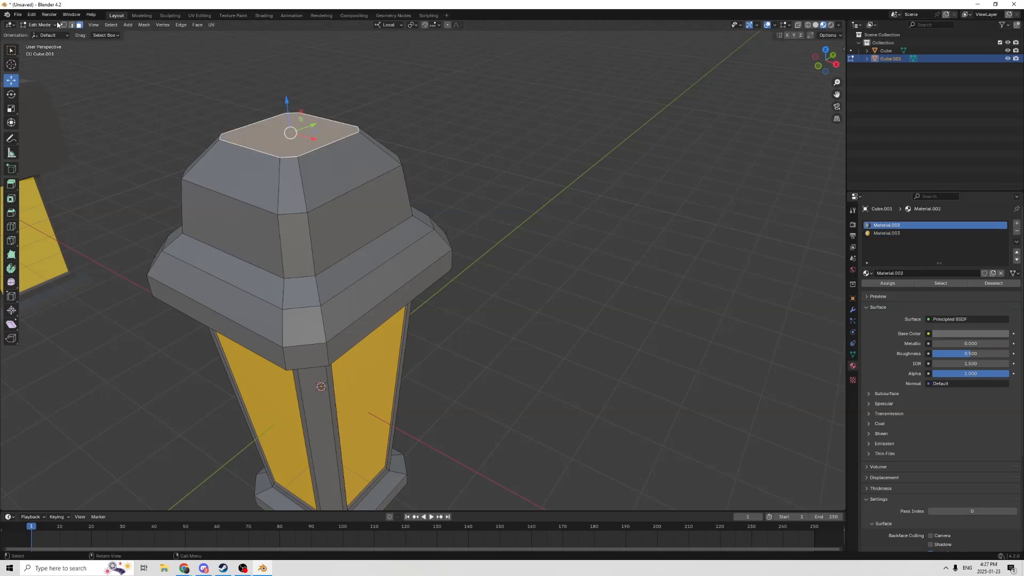
shift+click(194, 182)
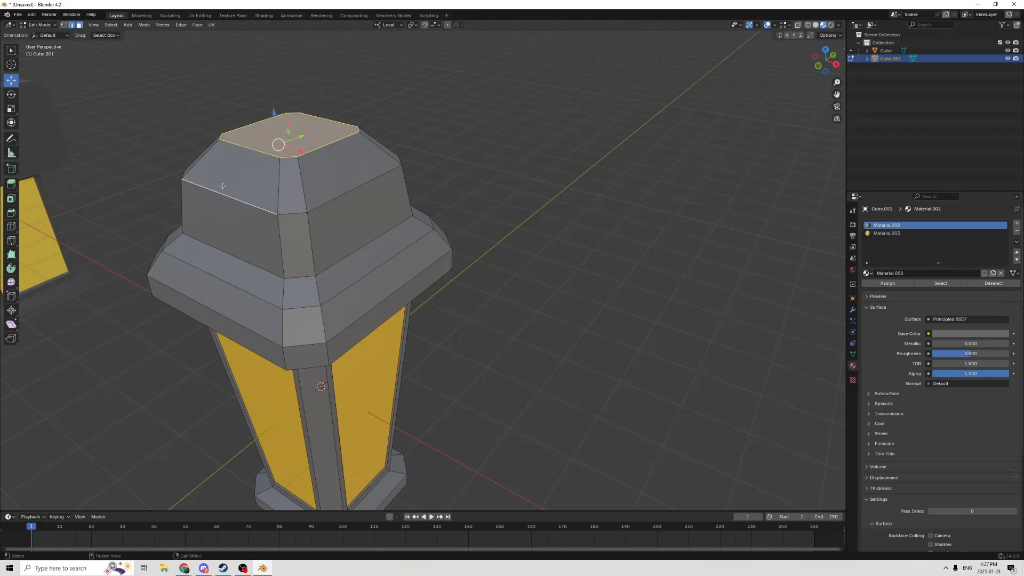
ctrl+click(356, 185)
middle_drag(356, 185, 464, 210)
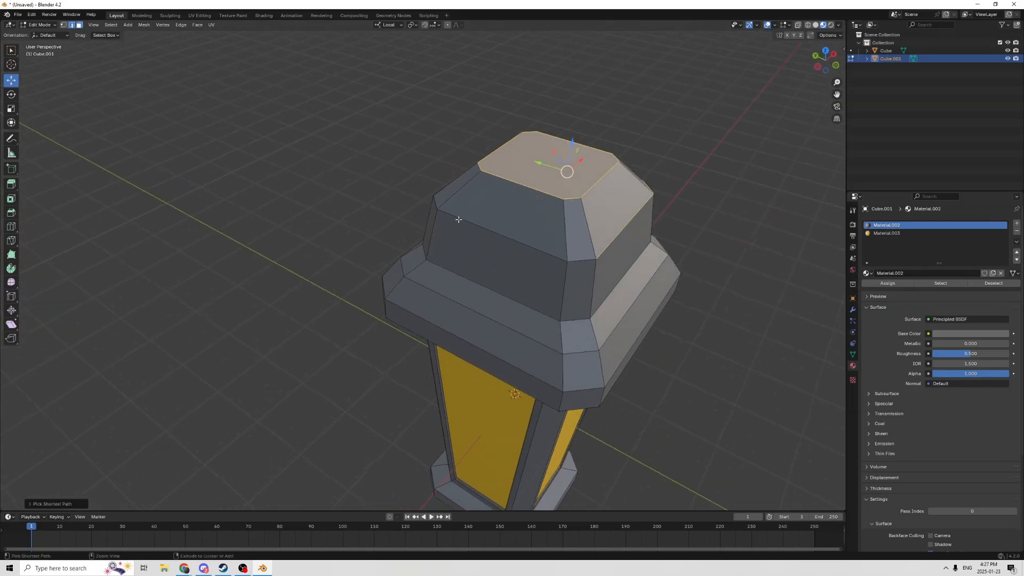
ctrl+click(459, 219)
middle_drag(577, 258, 502, 153)
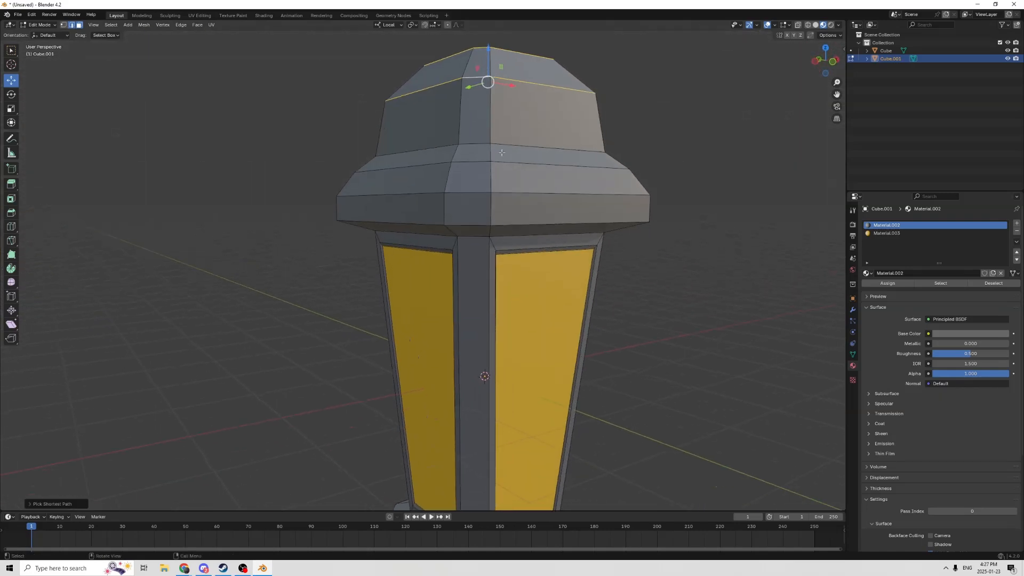
drag(487, 47, 479, 88)
scroll(482, 96, down, 3)
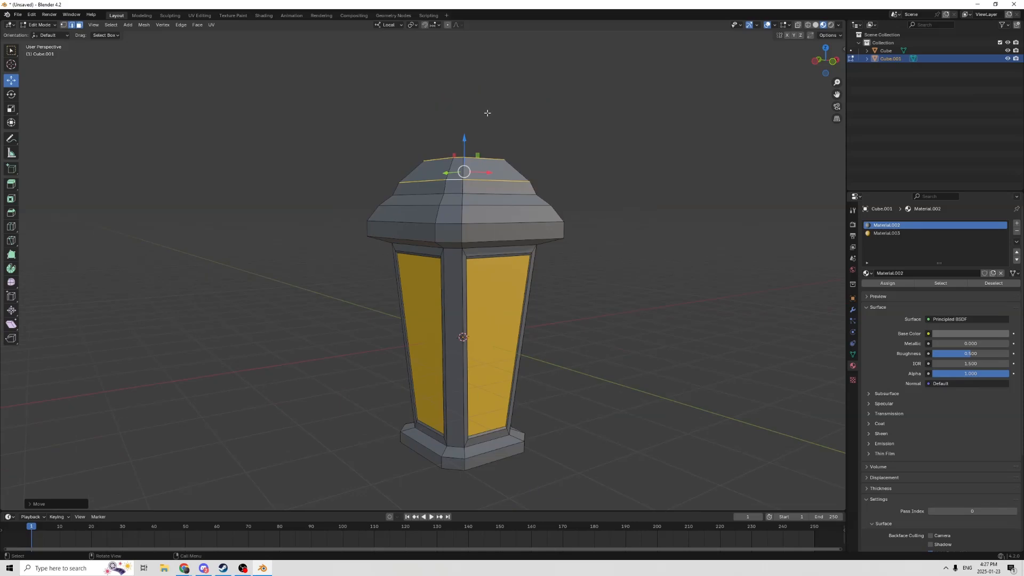
middle_drag(486, 112, 494, 132)
click(635, 183)
key(Tab)
Step: Apply Shade Auto Smooth to the second lantern
scroll(635, 185, down, 2)
middle_drag(634, 185, 568, 188)
scroll(564, 195, up, 1)
middle_drag(560, 268, 503, 239)
scroll(545, 224, down, 2)
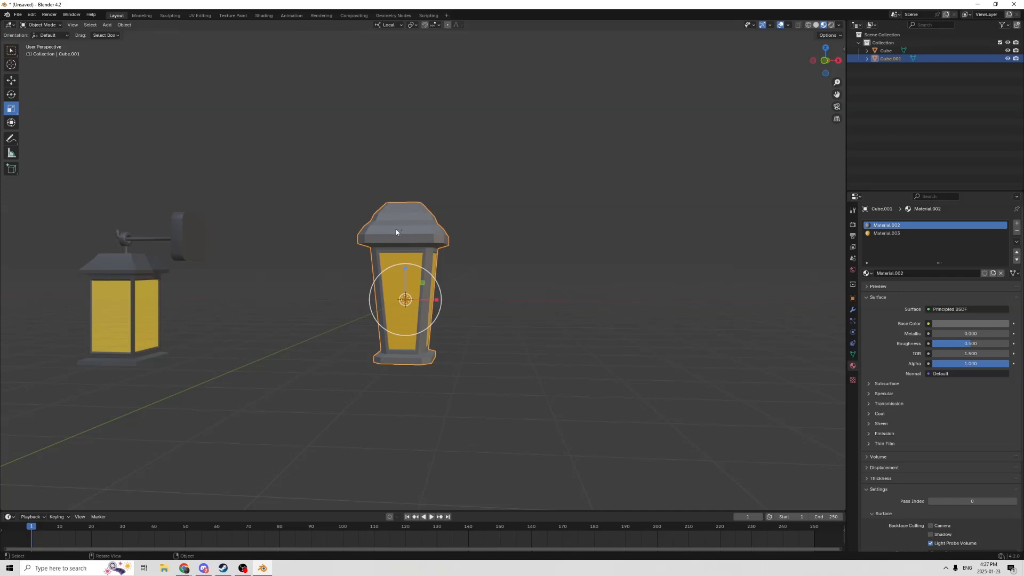
right_click(398, 231)
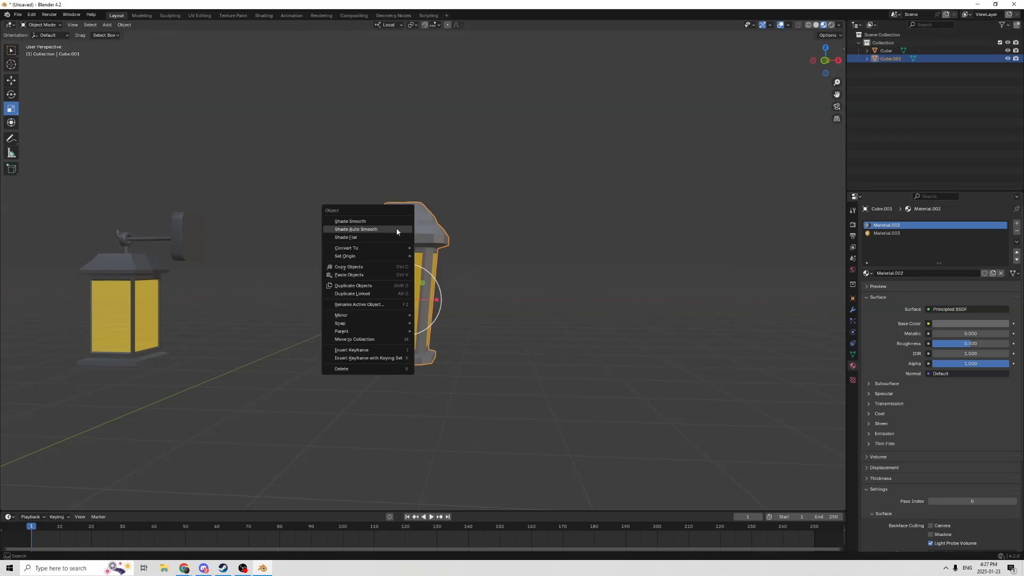
click(357, 229)
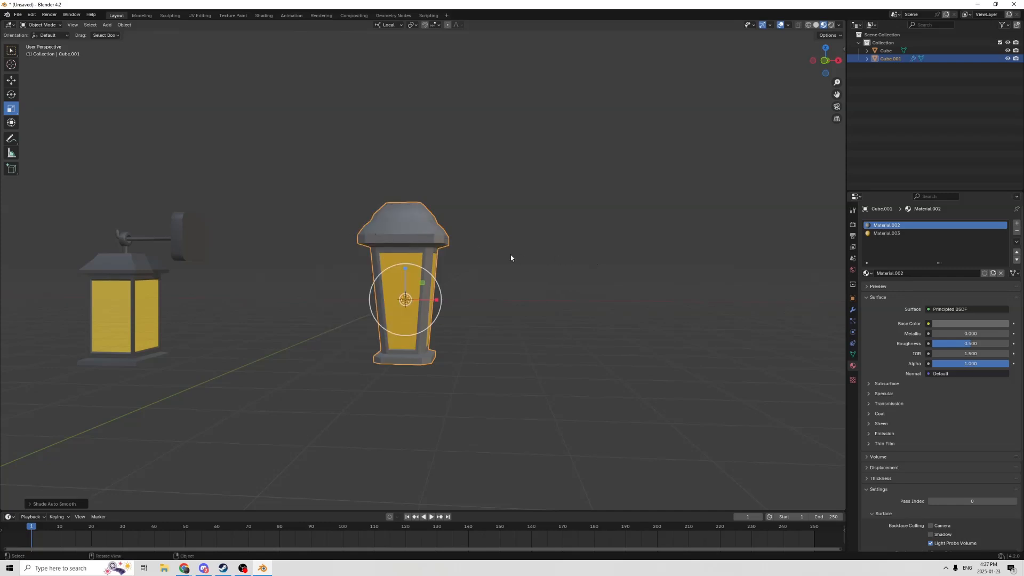
scroll(467, 270, up, 3)
right_click(390, 235)
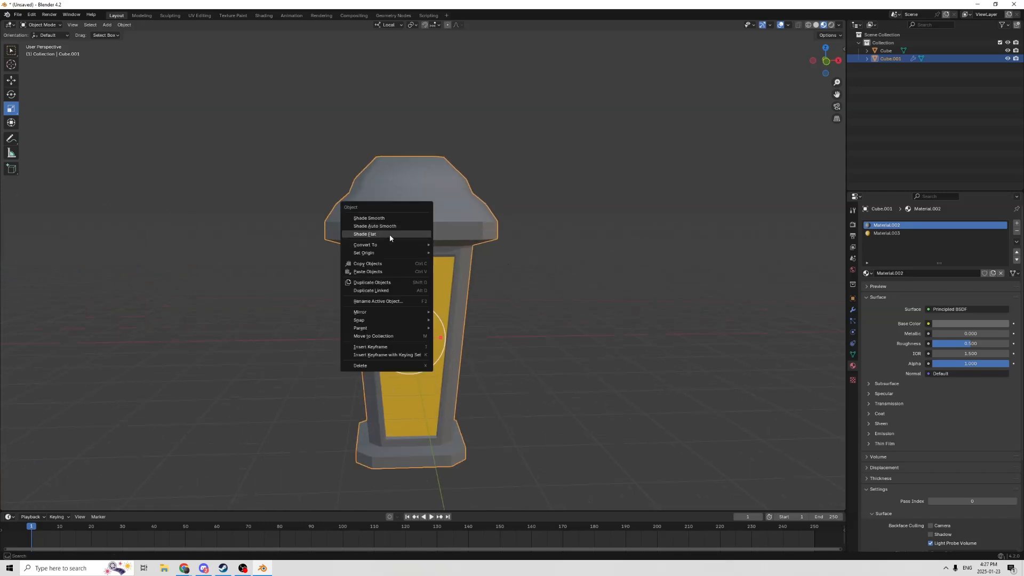
middle_drag(490, 251, 773, 295)
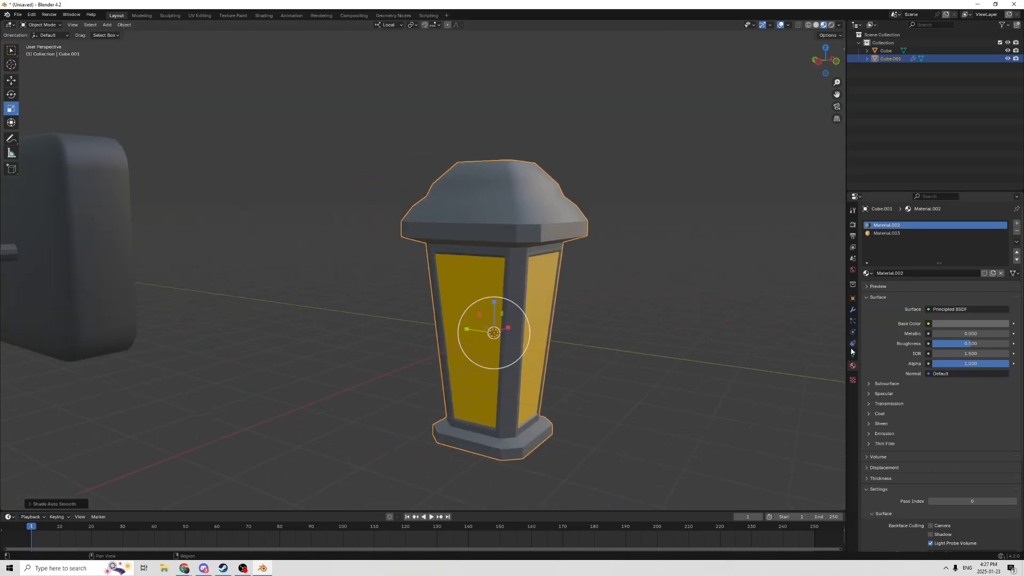
Step: Set the second lantern's Smooth by Angle modifier to 35° and enable Ignore Sharpness
click(852, 309)
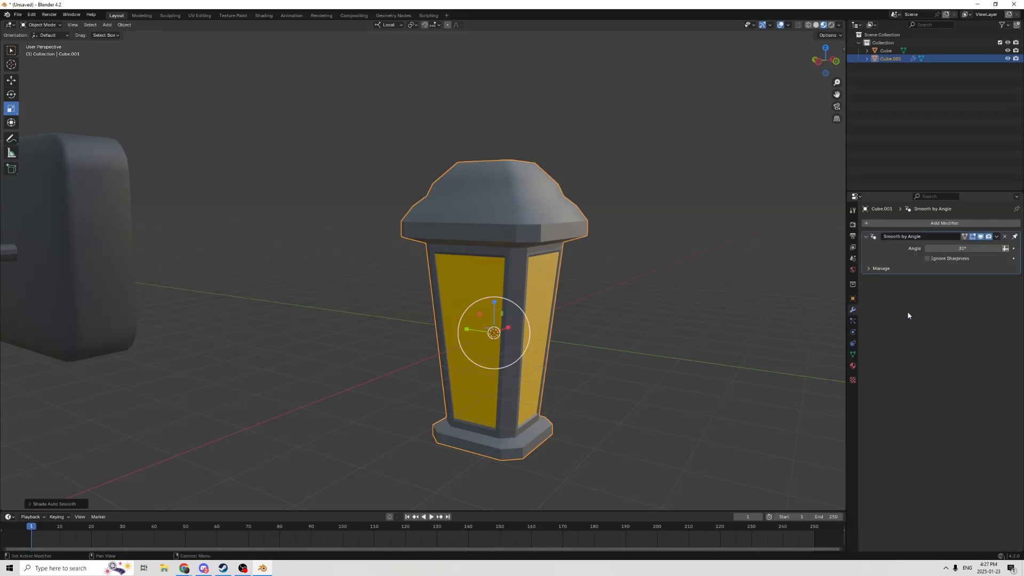
double_click(960, 248)
key(Return)
middle_drag(678, 329, 412, 316)
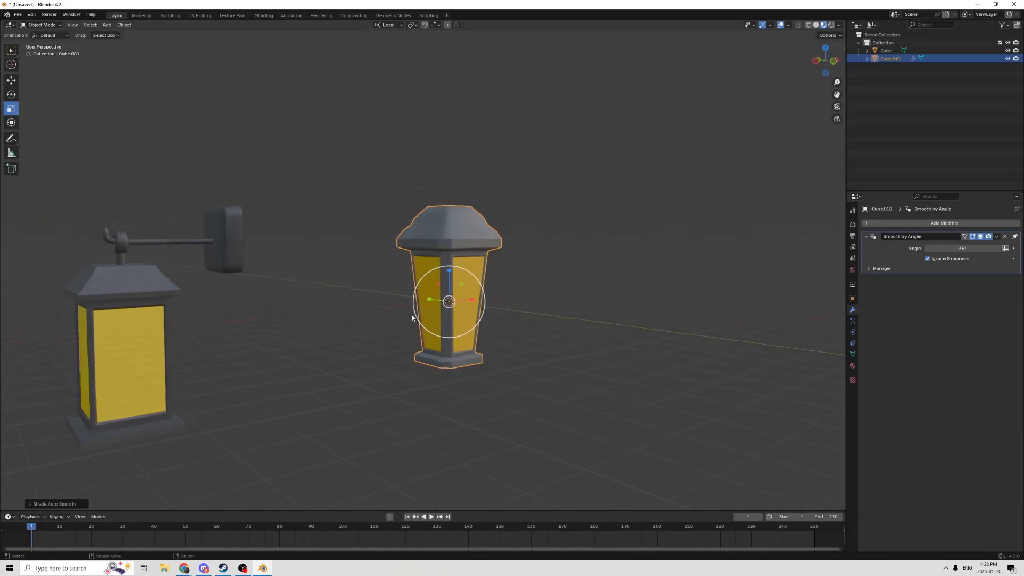
scroll(495, 334, up, 4)
middle_drag(482, 334, 428, 325)
scroll(411, 347, down, 5)
scroll(456, 328, up, 2)
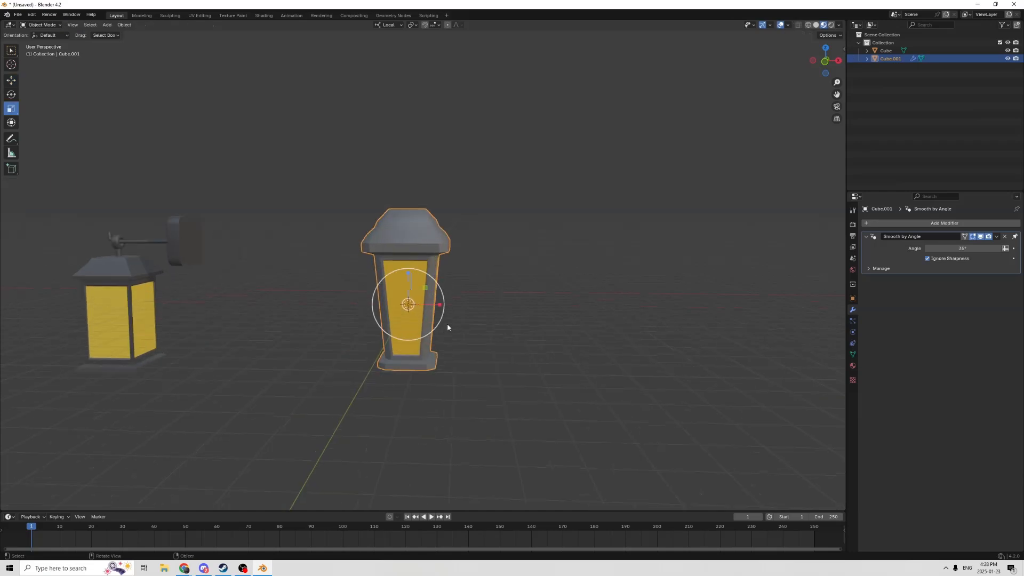
middle_drag(447, 325, 453, 345)
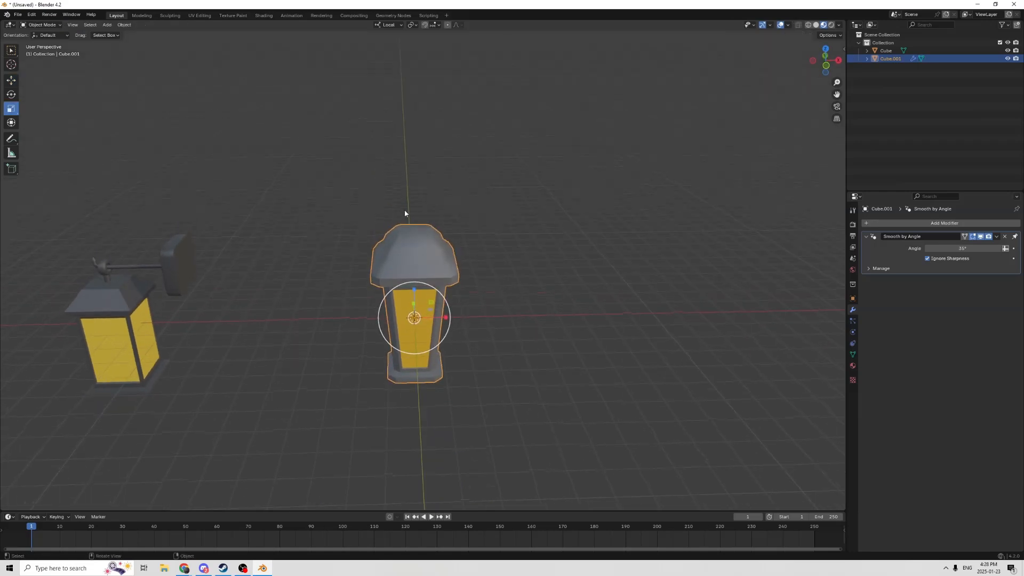
Step: Extrude the roof's top face upward in Edit Mode and scale it to about 0.19 to form a tapered spire
middle_drag(405, 213, 403, 236)
scroll(413, 280, up, 3)
key(Tab)
click(404, 257)
scroll(402, 256, up, 3)
key(e)
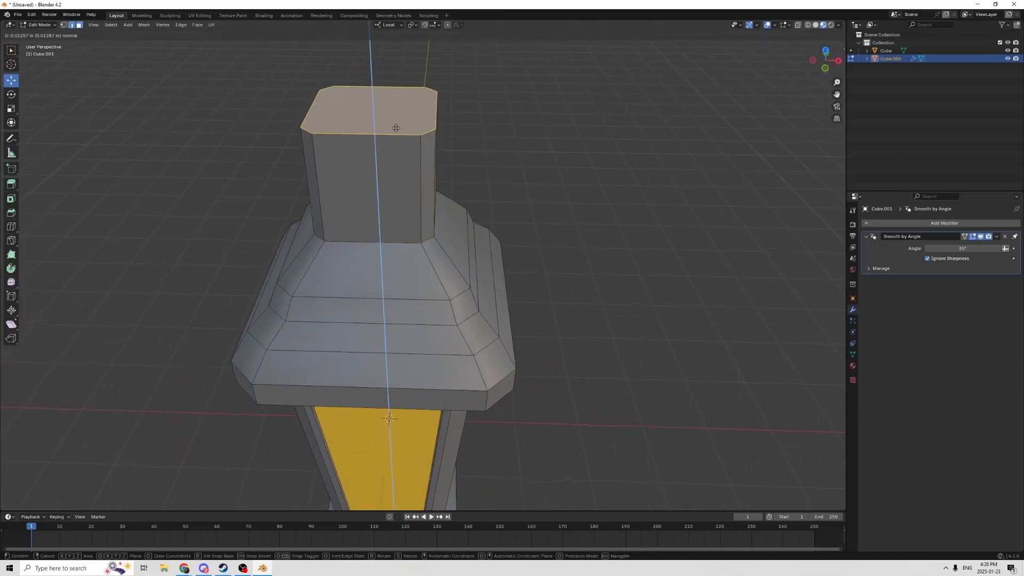
click(395, 128)
key(s)
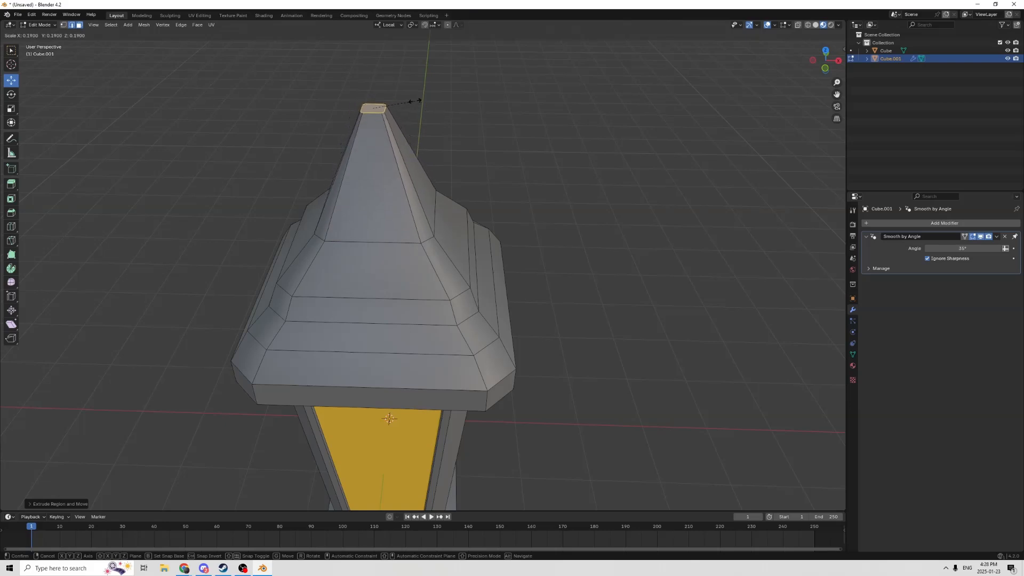
click(421, 100)
Step: Try a three-segment bevel on the edges of the spire's tip, and undo it
key(ctrl+b)
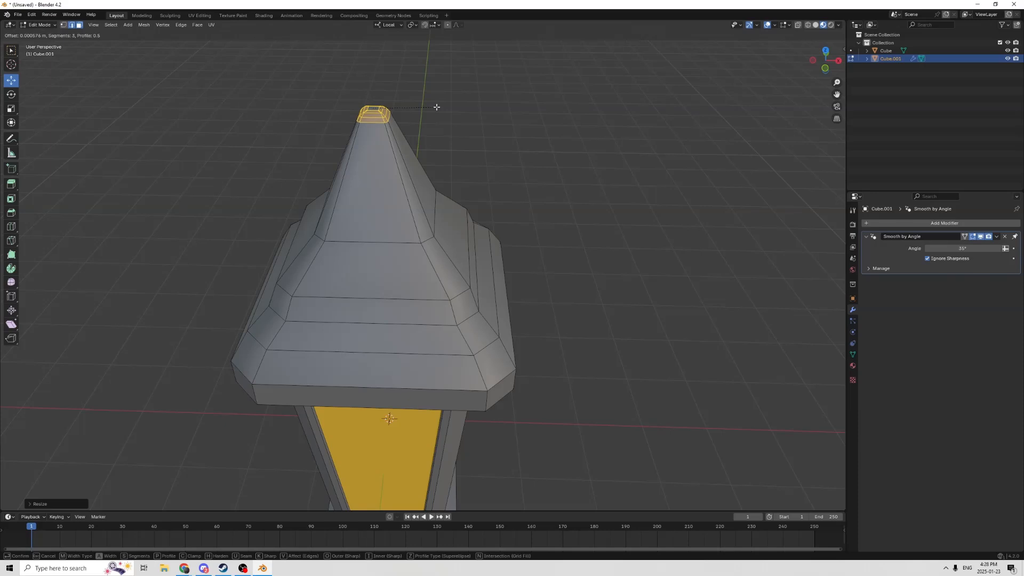
click(436, 107)
key(Tab)
middle_drag(523, 222, 441, 277)
scroll(331, 232, up, 3)
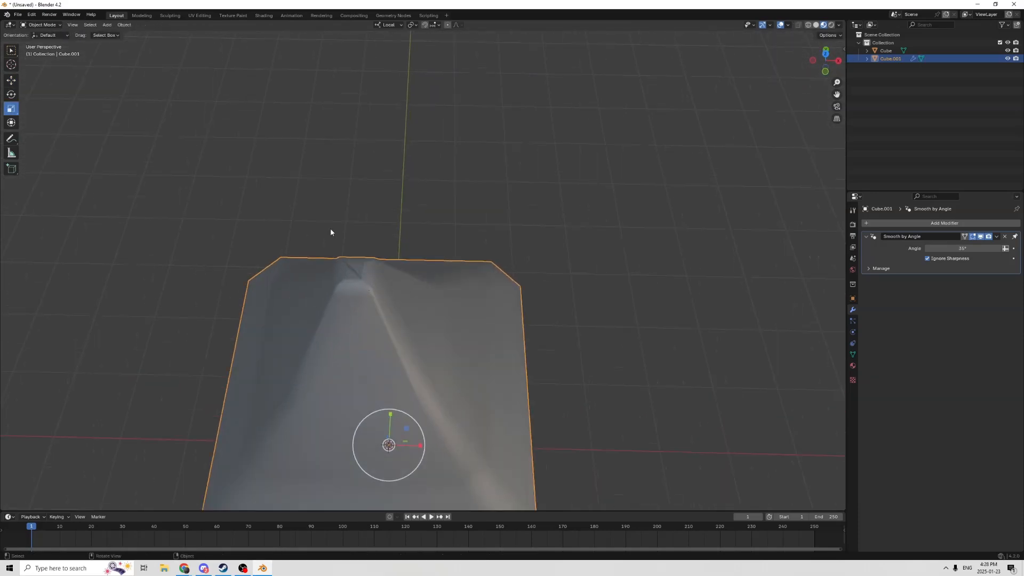
click(30, 16)
click(34, 24)
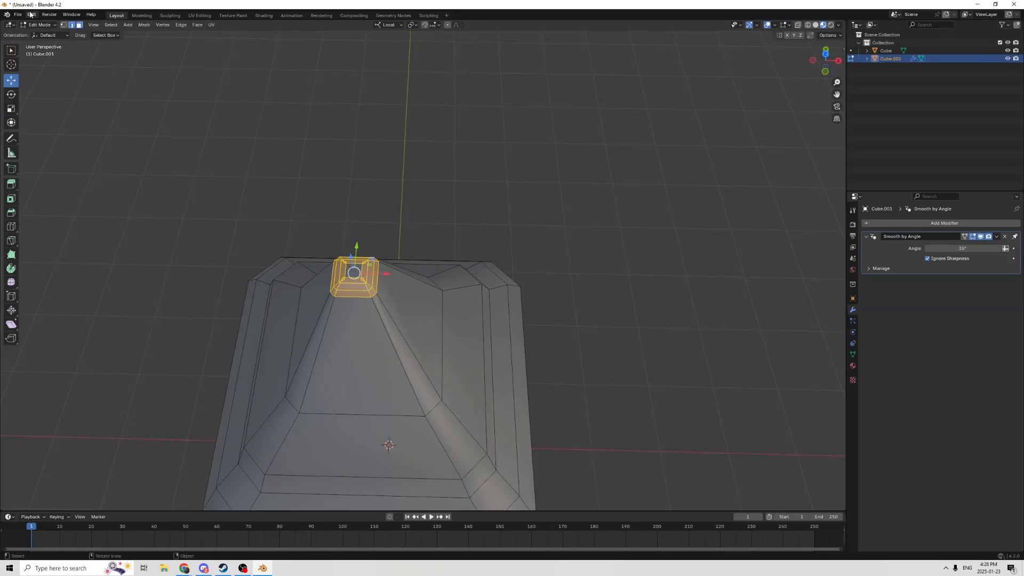
click(32, 16)
click(40, 25)
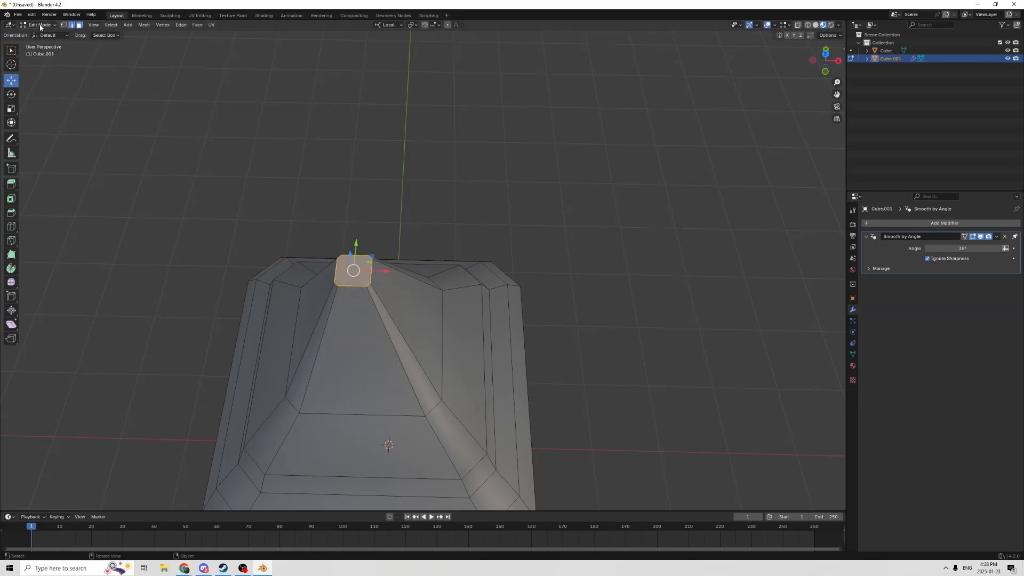
Step: Bevel the edges of the spire's tip with three segments and an offset of about 0.0003 m, and return to Object Mode
key(ctrl+b)
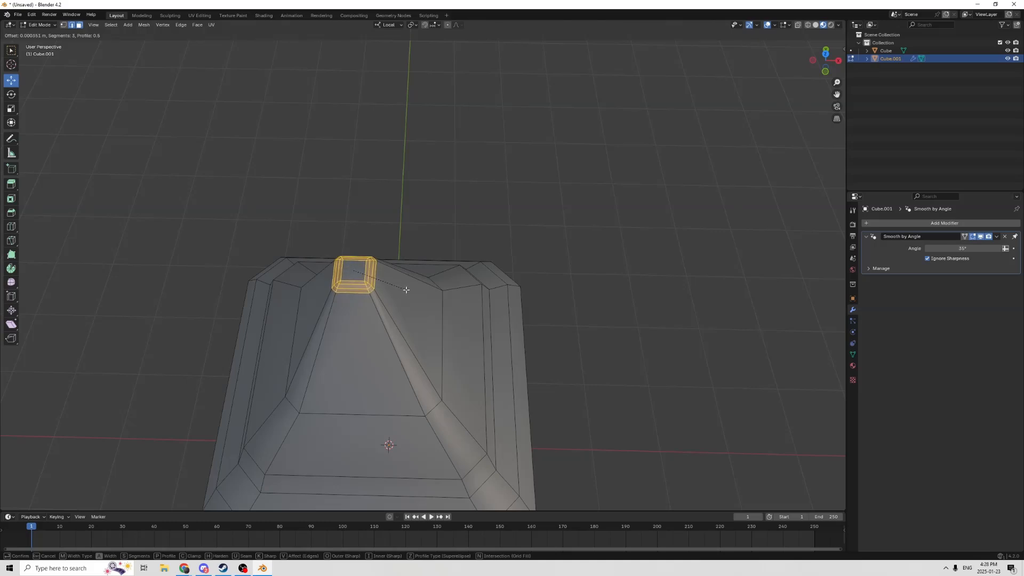
click(407, 290)
middle_drag(475, 268, 517, 199)
scroll(485, 223, down, 3)
click(608, 199)
key(Tab)
scroll(603, 200, down, 2)
middle_drag(602, 200, 574, 237)
scroll(596, 158, down, 3)
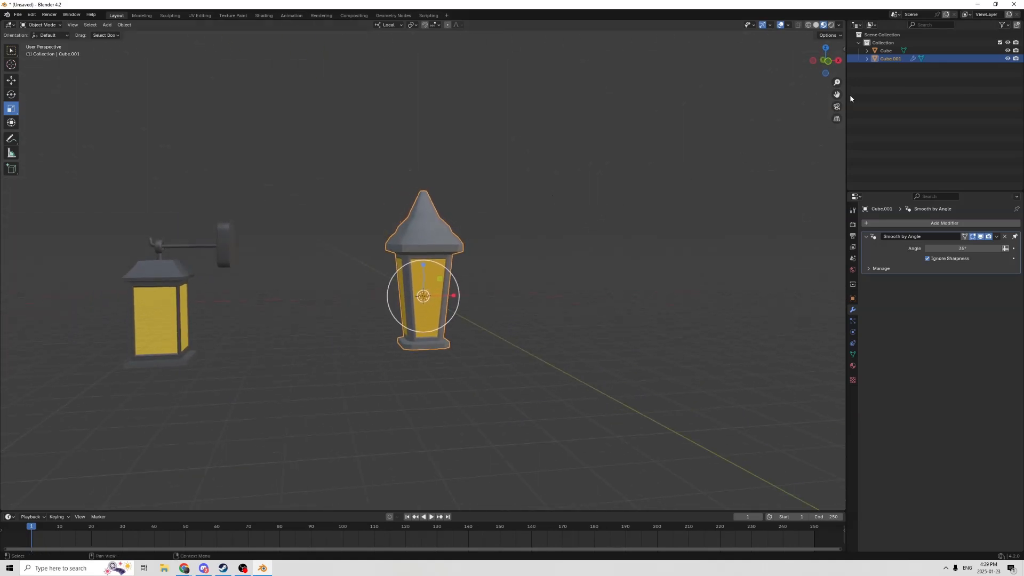
Step: Examine the second lantern's proportions and shading from all around, comparing it with the wall lantern
drag(837, 95, 900, 68)
middle_drag(710, 163, 712, 202)
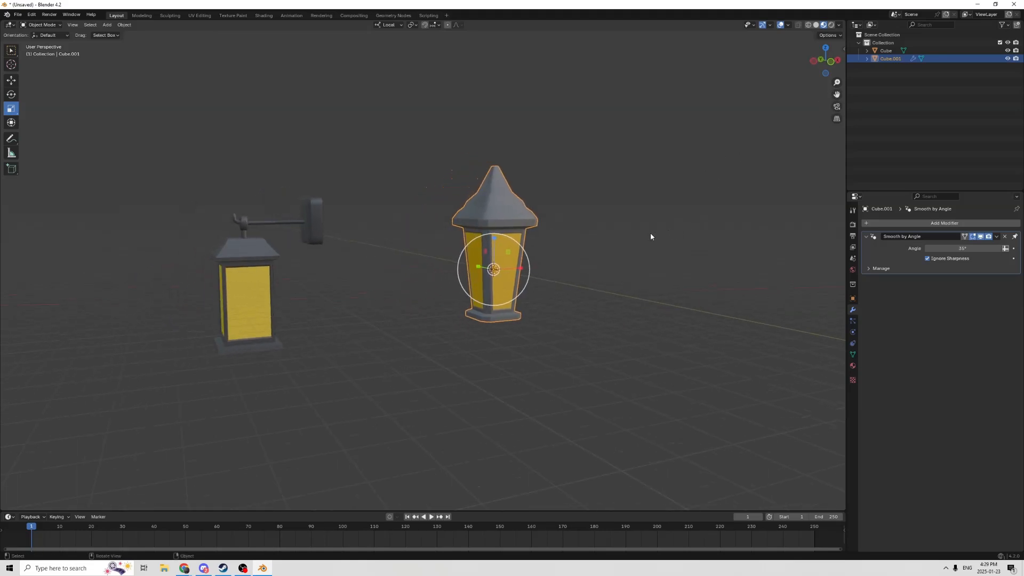
middle_drag(646, 236, 546, 231)
scroll(541, 231, up, 3)
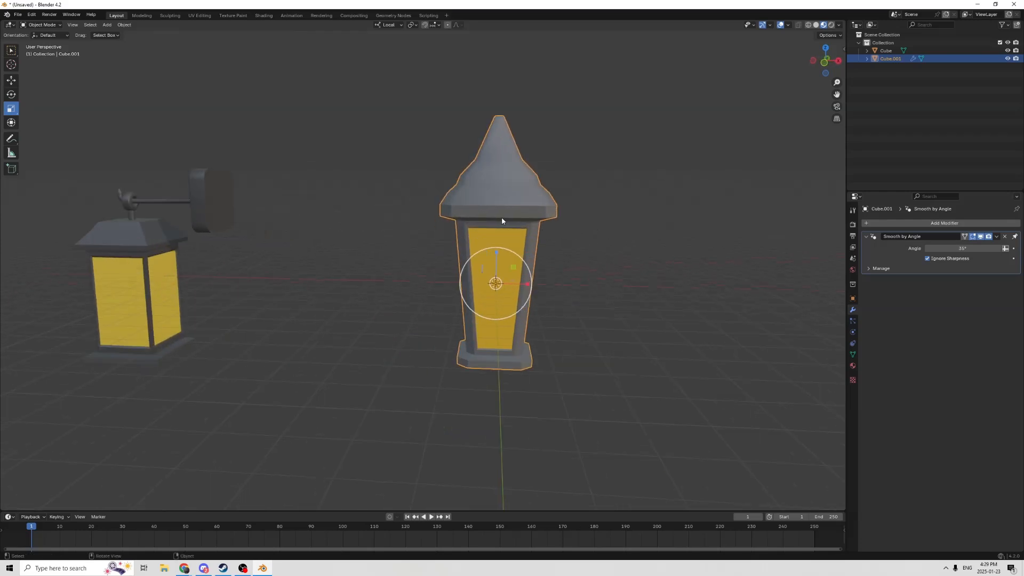
scroll(502, 216, down, 1)
scroll(438, 226, down, 2)
middle_drag(370, 228, 384, 228)
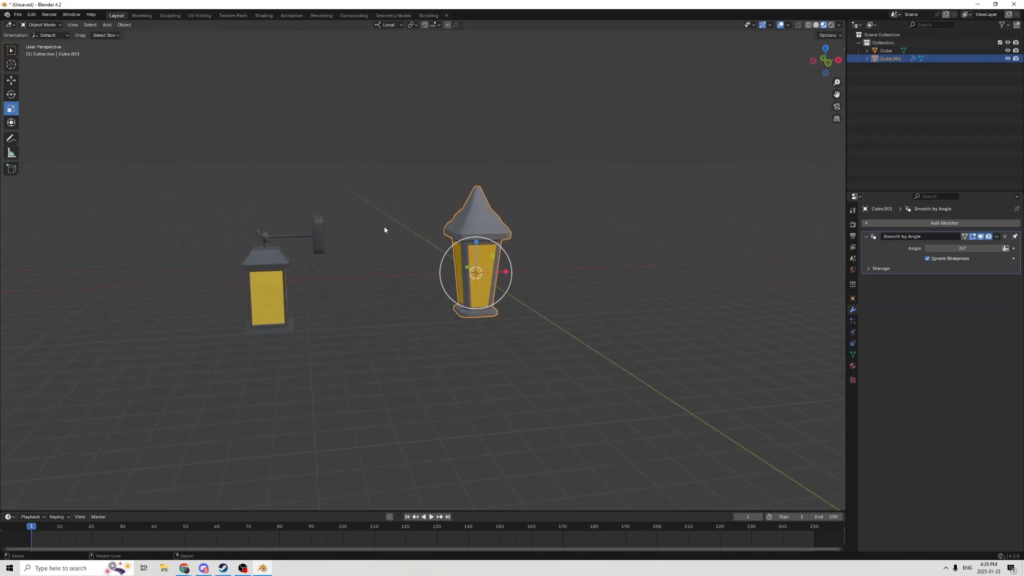
scroll(384, 228, up, 2)
scroll(394, 226, up, 2)
scroll(445, 233, down, 3)
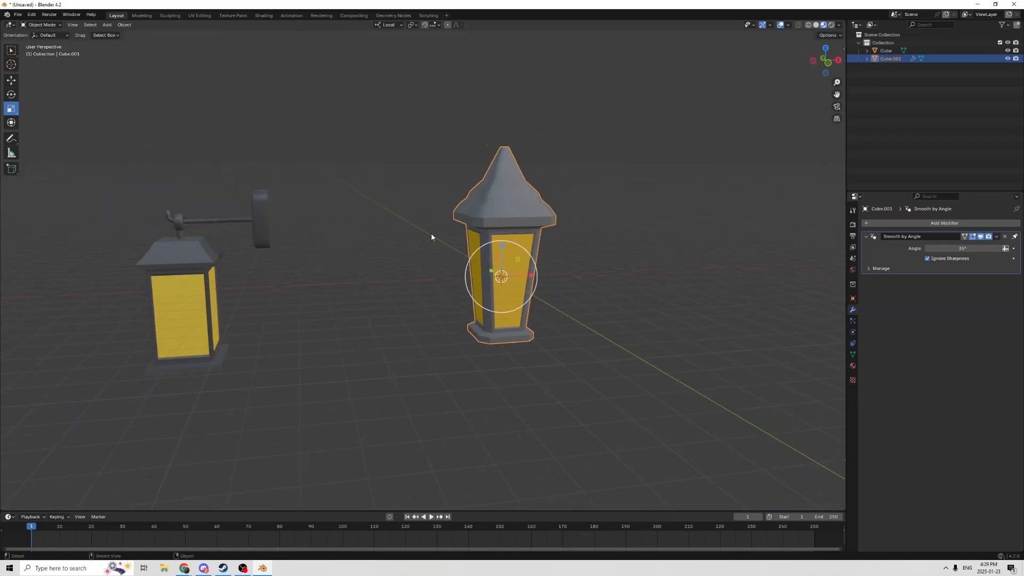
middle_drag(423, 238, 605, 240)
scroll(604, 240, up, 2)
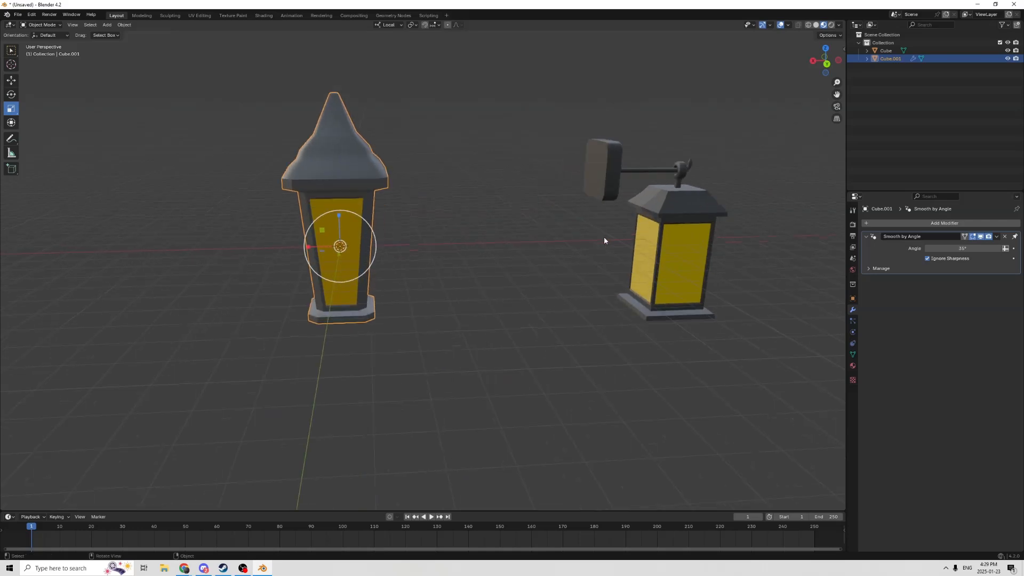
middle_drag(520, 227, 702, 208)
scroll(597, 231, down, 3)
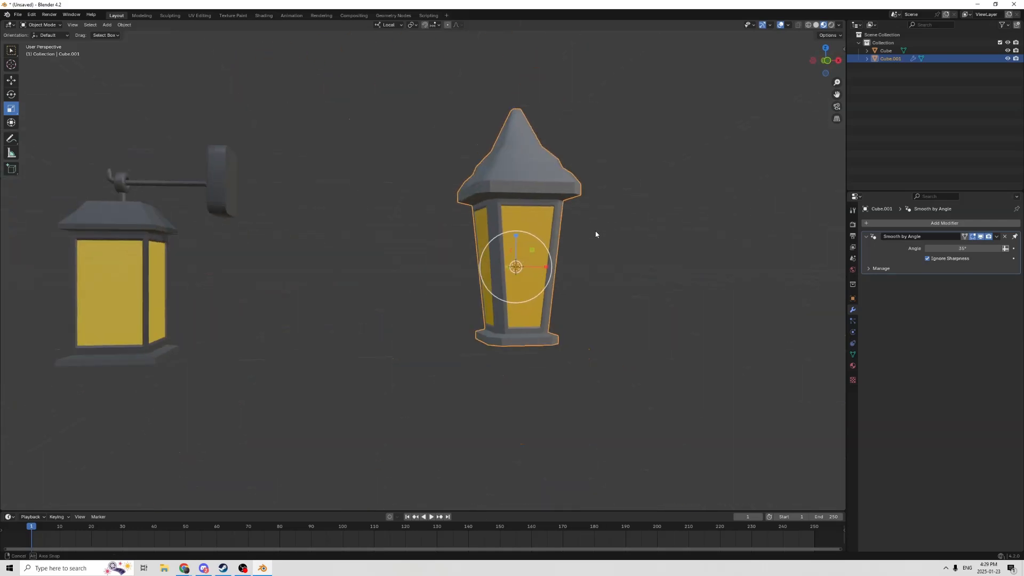
middle_drag(597, 231, 553, 247)
scroll(553, 247, up, 2)
scroll(493, 233, down, 1)
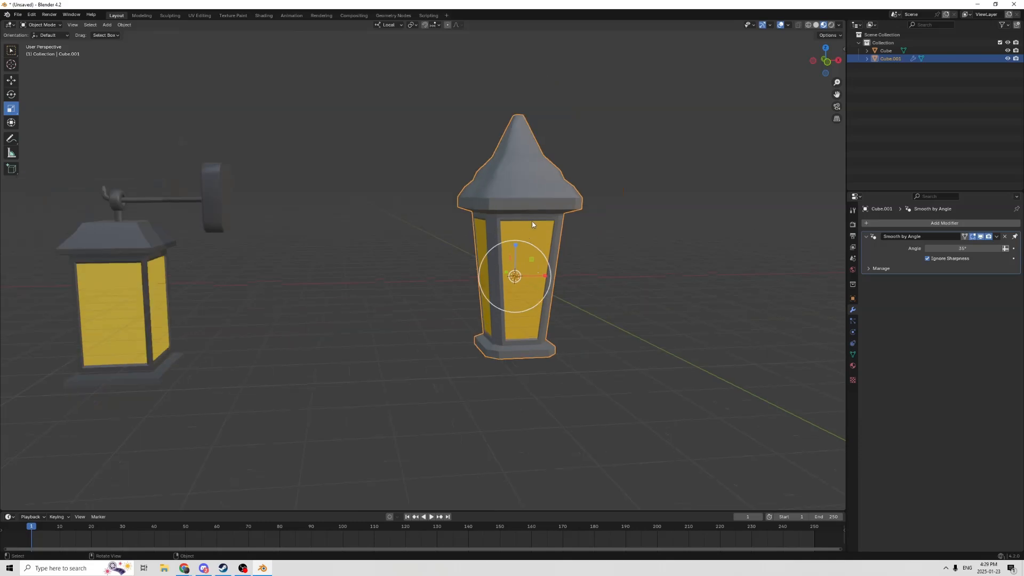
Step: Scale the second lantern down slightly along its vertical axis
drag(515, 246, 514, 252)
middle_drag(449, 236, 472, 234)
scroll(466, 238, down, 2)
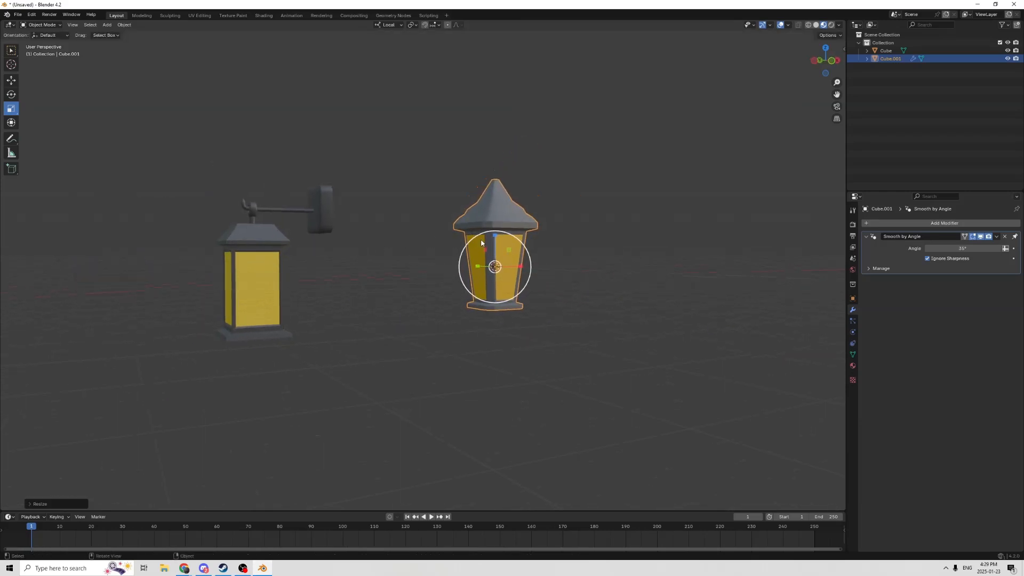